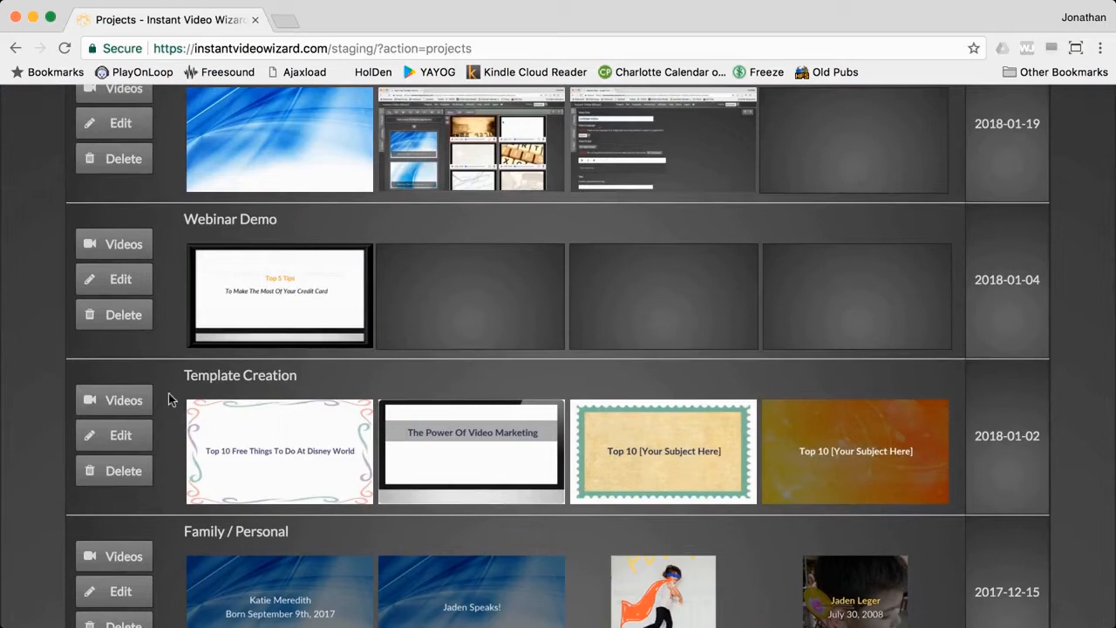
Look at the videos in the Template Creation project and return to the project list.
click(114, 402)
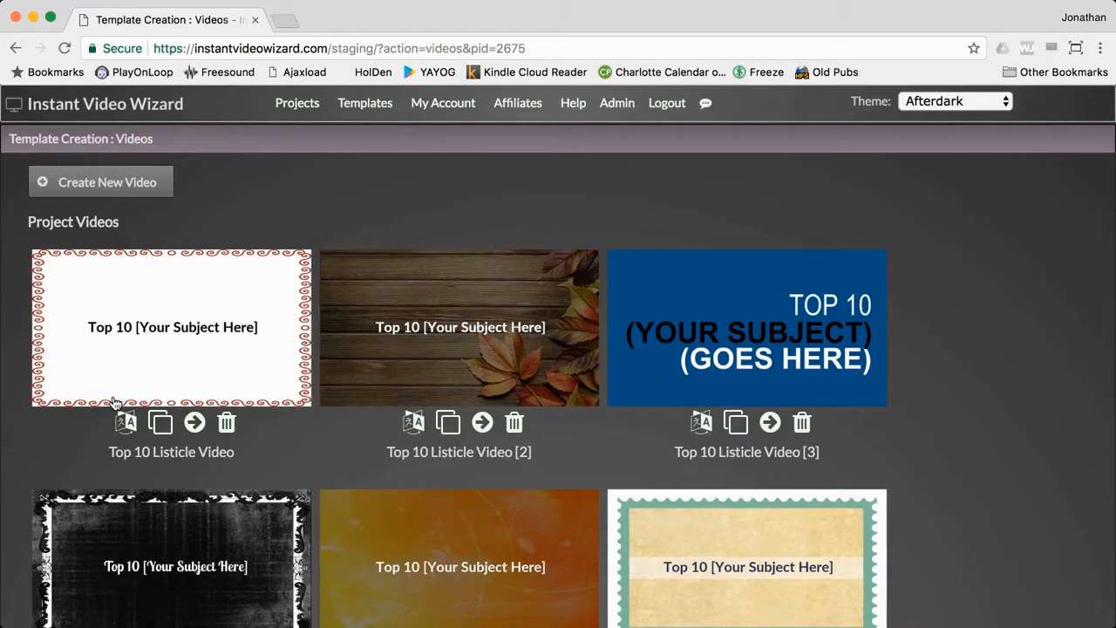
click(298, 109)
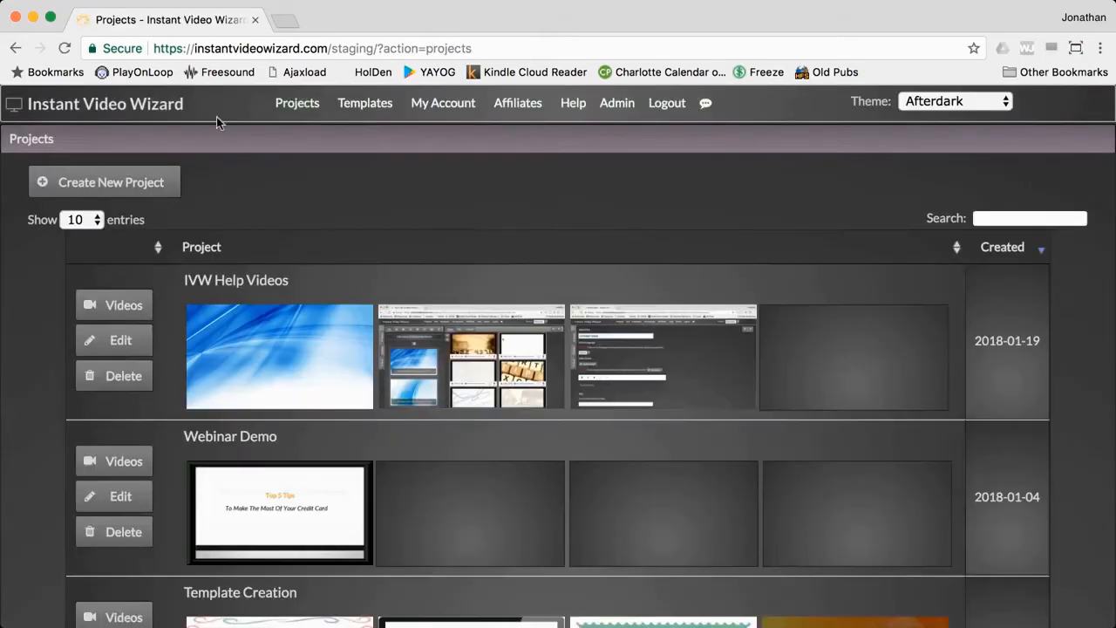
Look over the name and description fields for creating a new project, leave them empty and return to the project list.
click(144, 187)
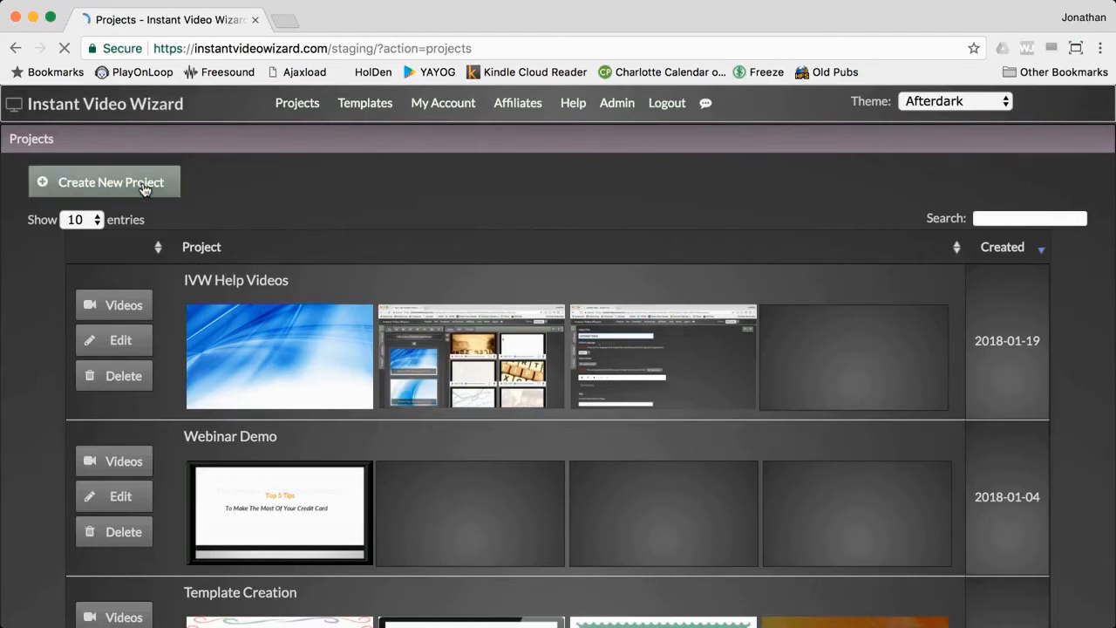
click(127, 209)
click(120, 264)
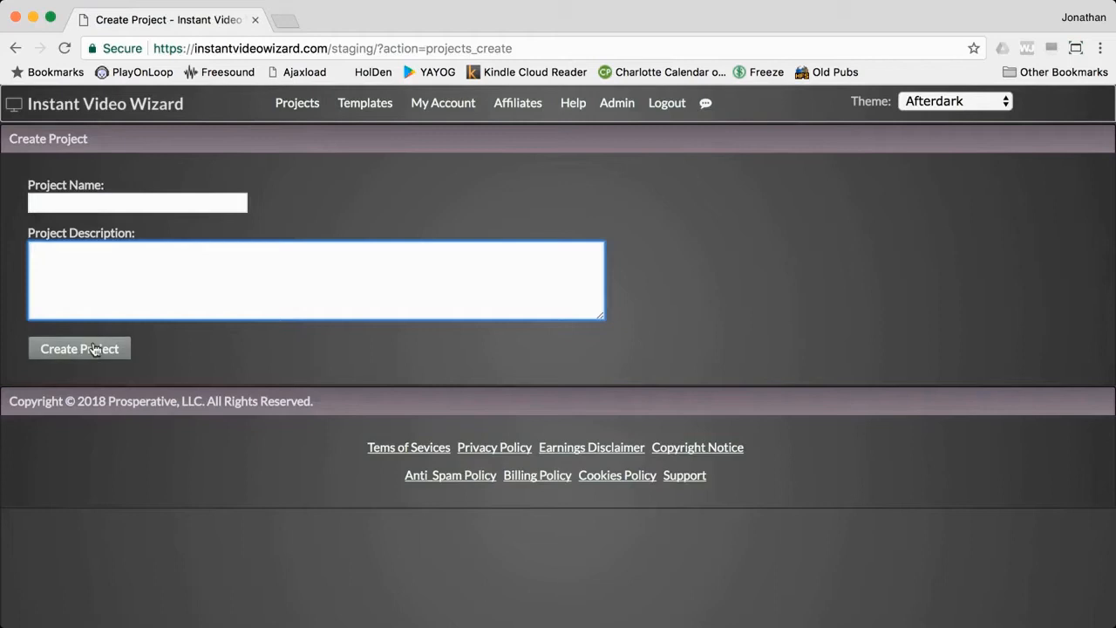
click(299, 115)
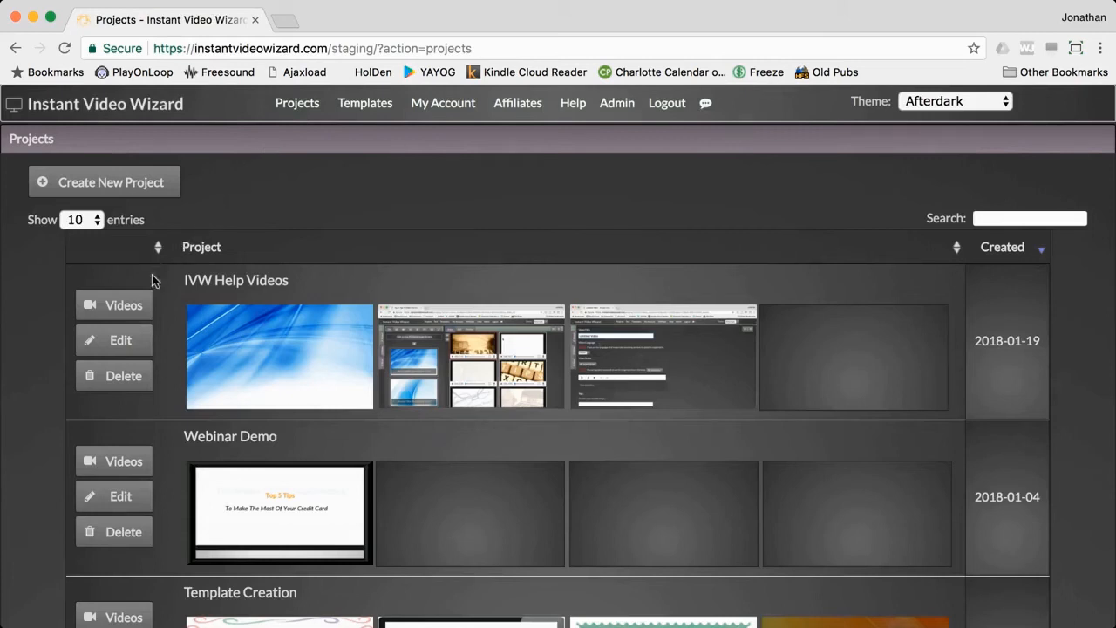
Create a new video in the Landscape (16:9) shape within the IVW Help Videos project.
click(128, 312)
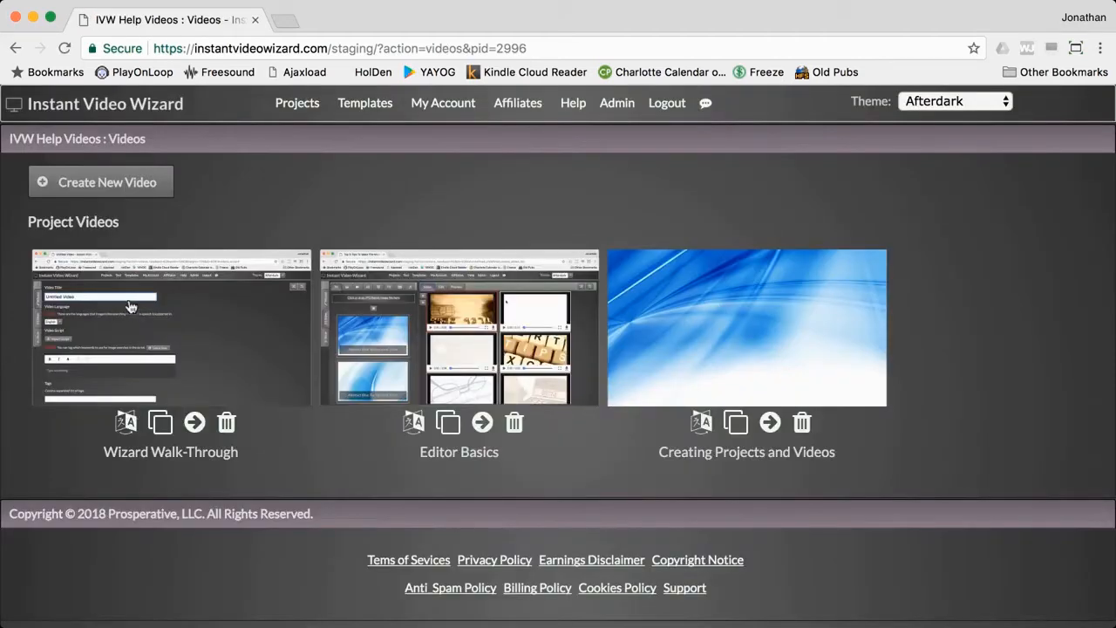
click(130, 190)
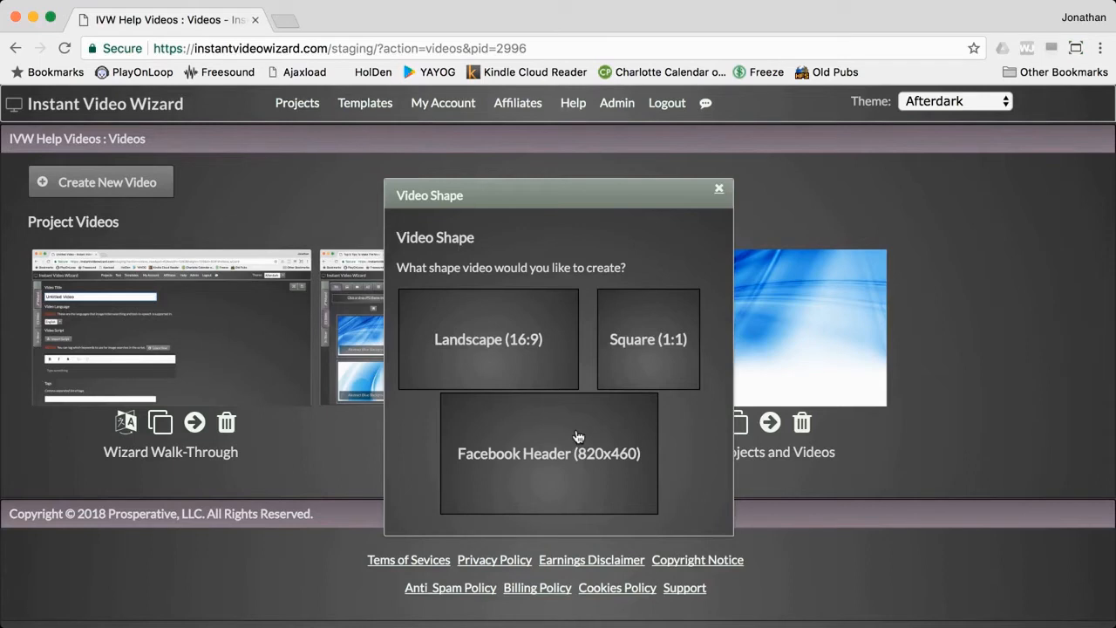
click(506, 349)
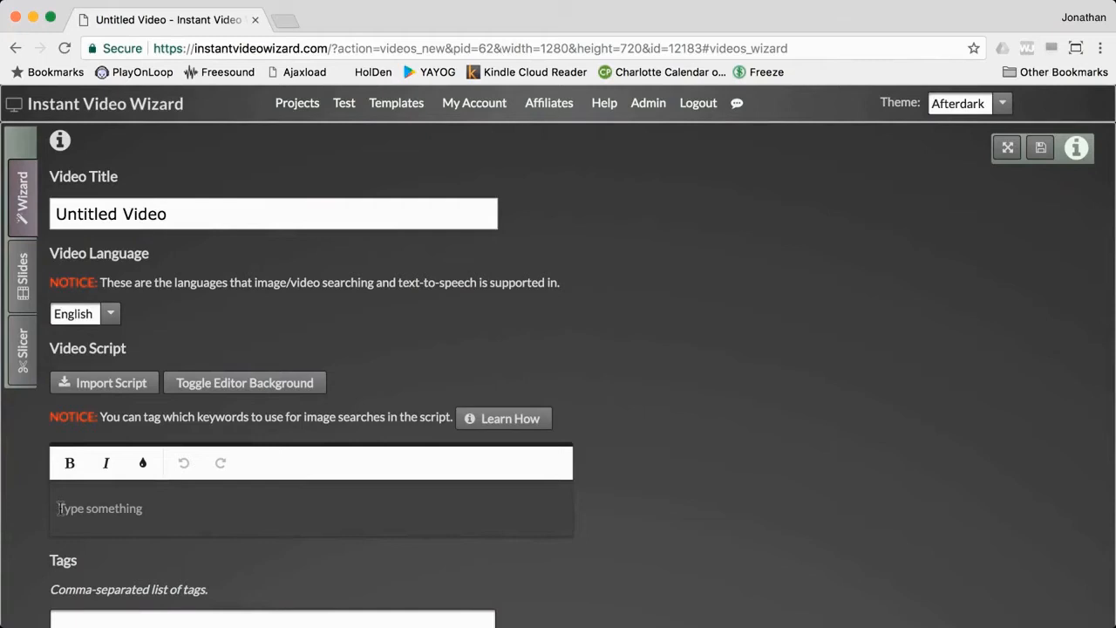
Review the script import sources PLR Database, ArticleBuilder and Product Search without importing anything.
click(119, 390)
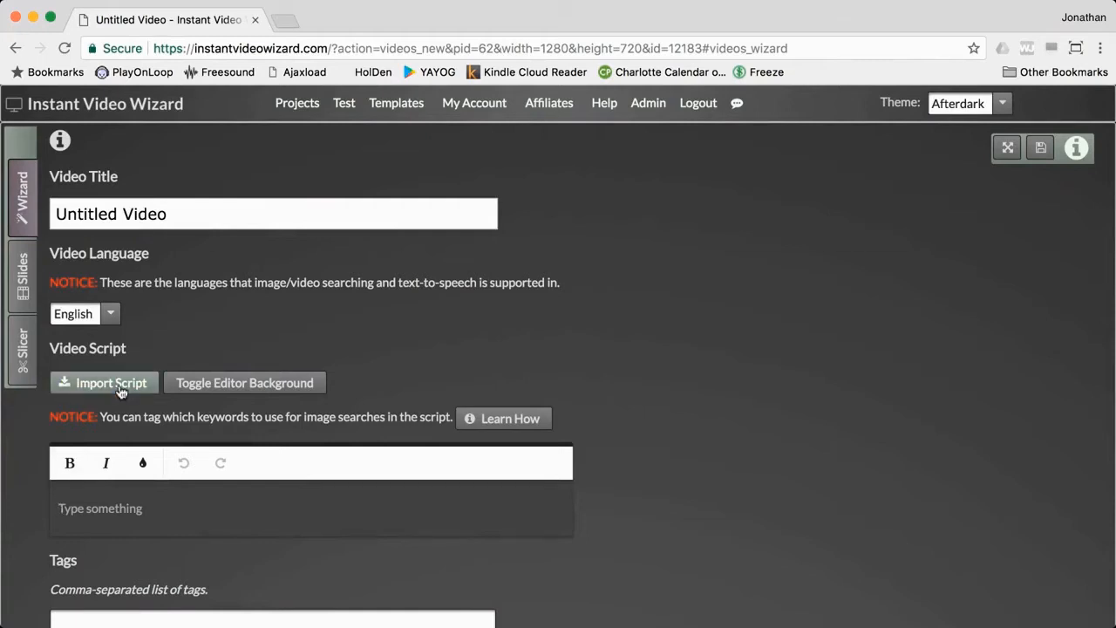
click(358, 152)
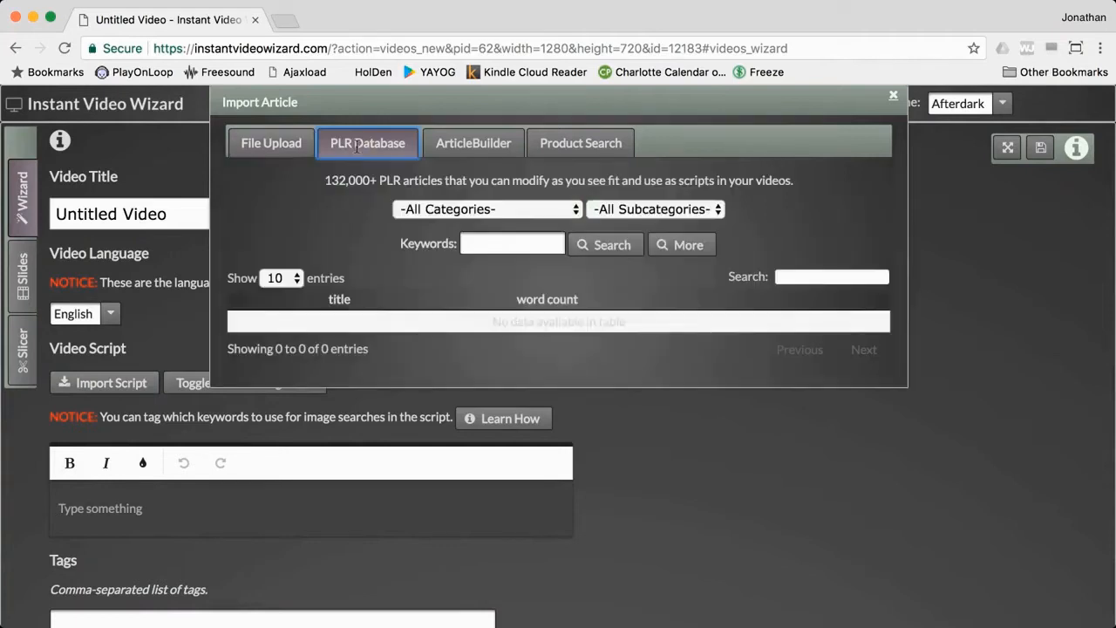
drag(340, 180, 370, 181)
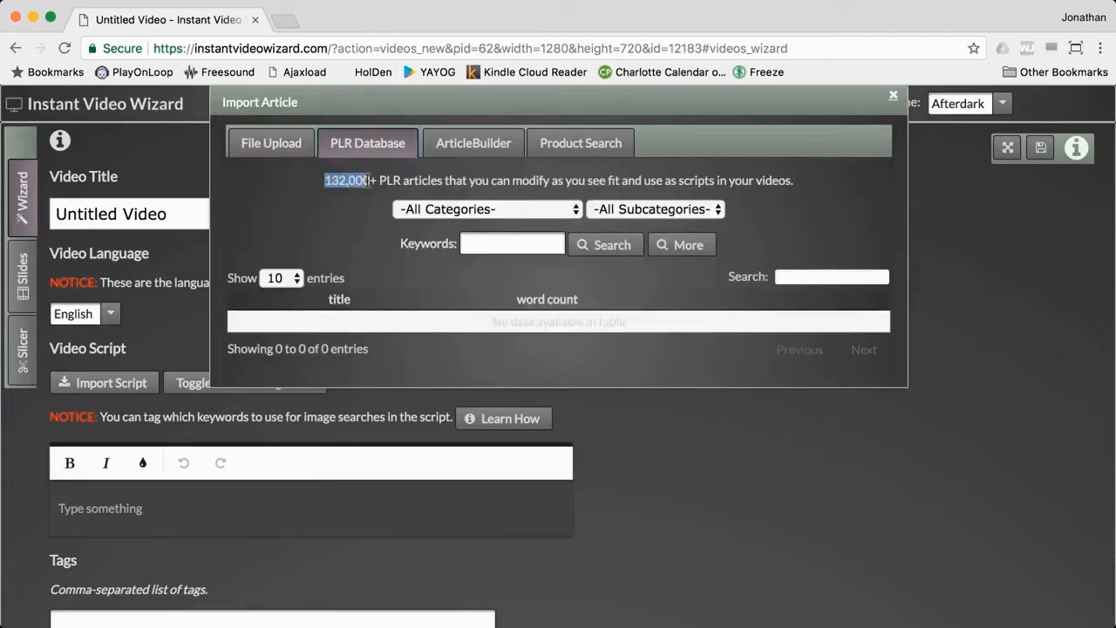
click(459, 139)
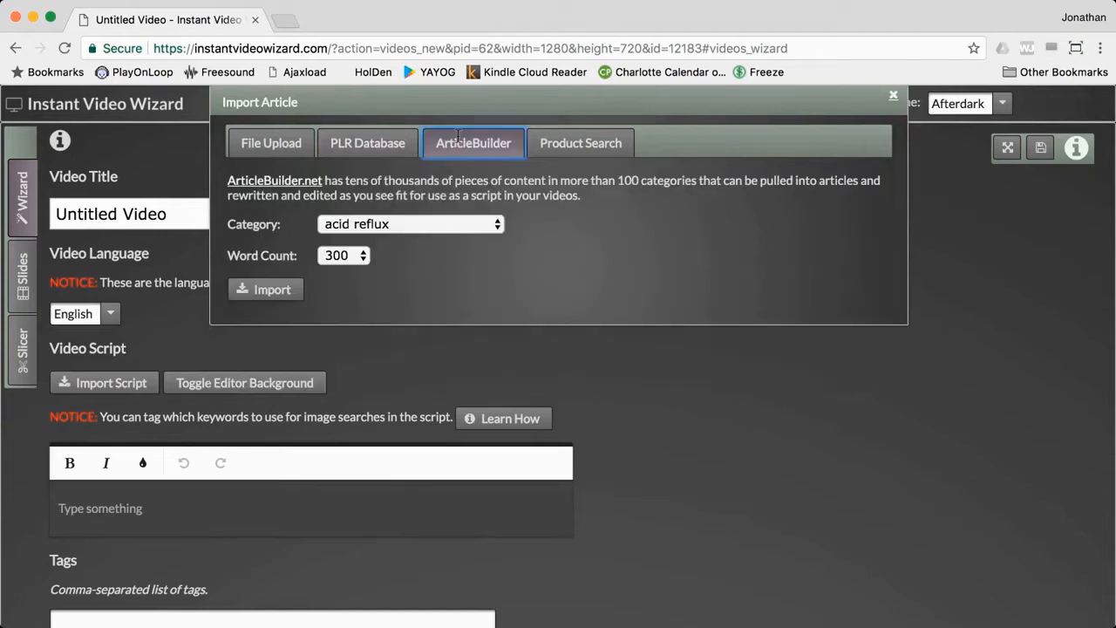
click(596, 144)
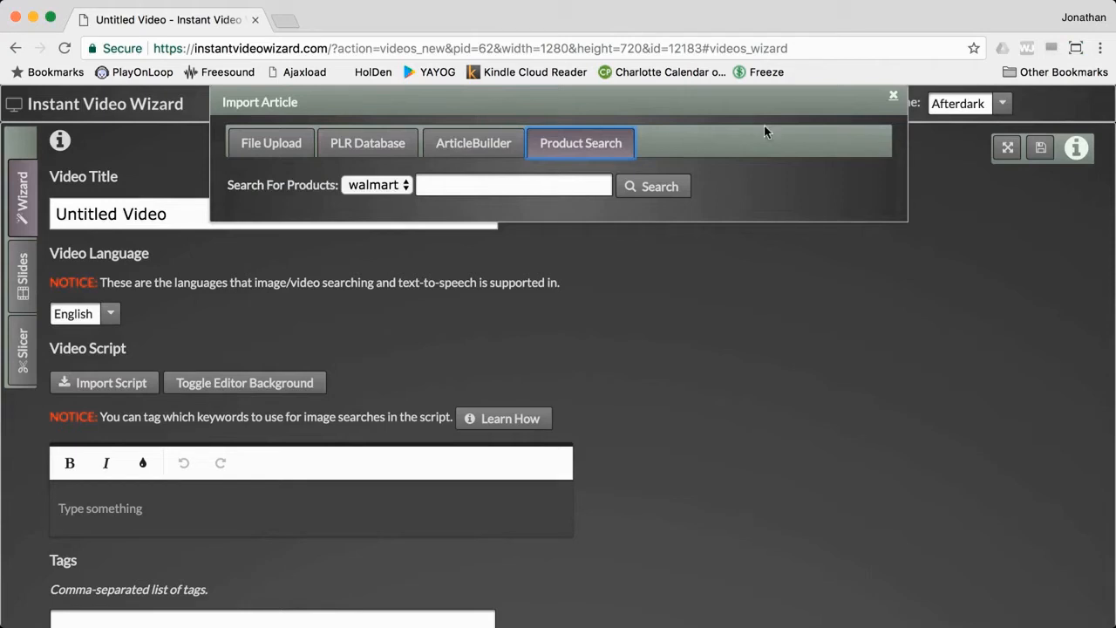
click(895, 98)
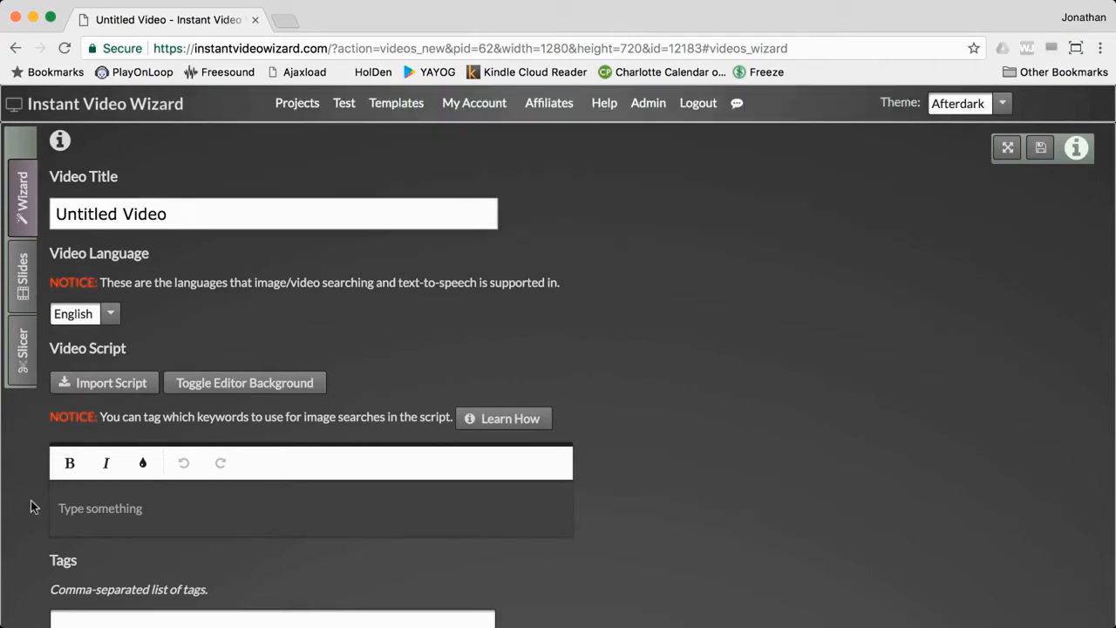
Examine the wizard's tags field, theme gallery and video options.
scroll(28, 506, down, 3)
scroll(26, 509, down, 2)
click(73, 367)
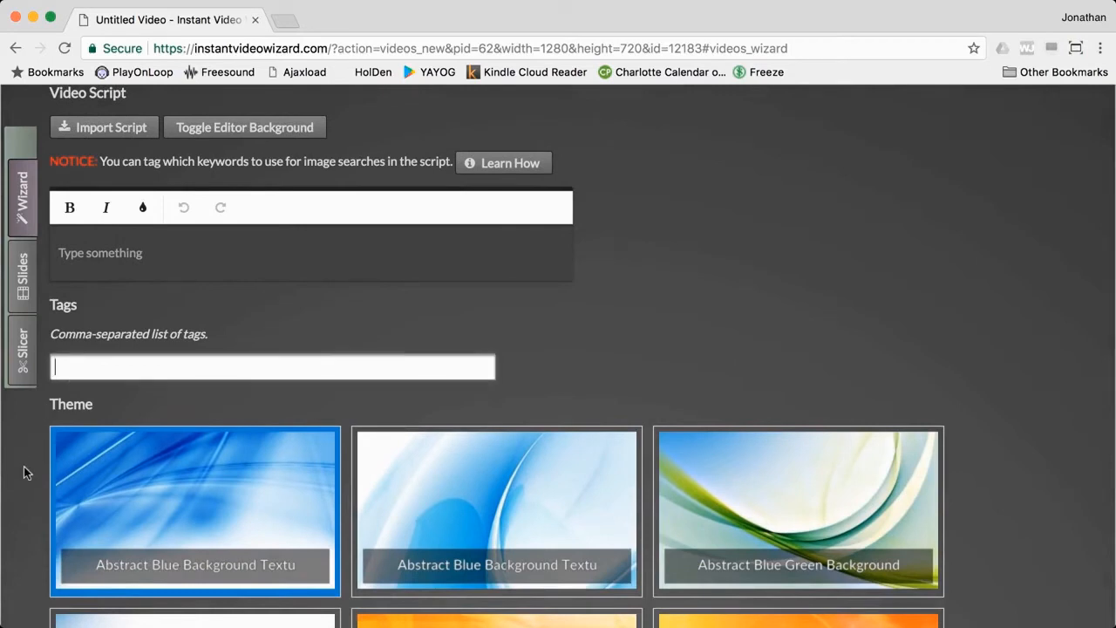
scroll(24, 472, down, 4)
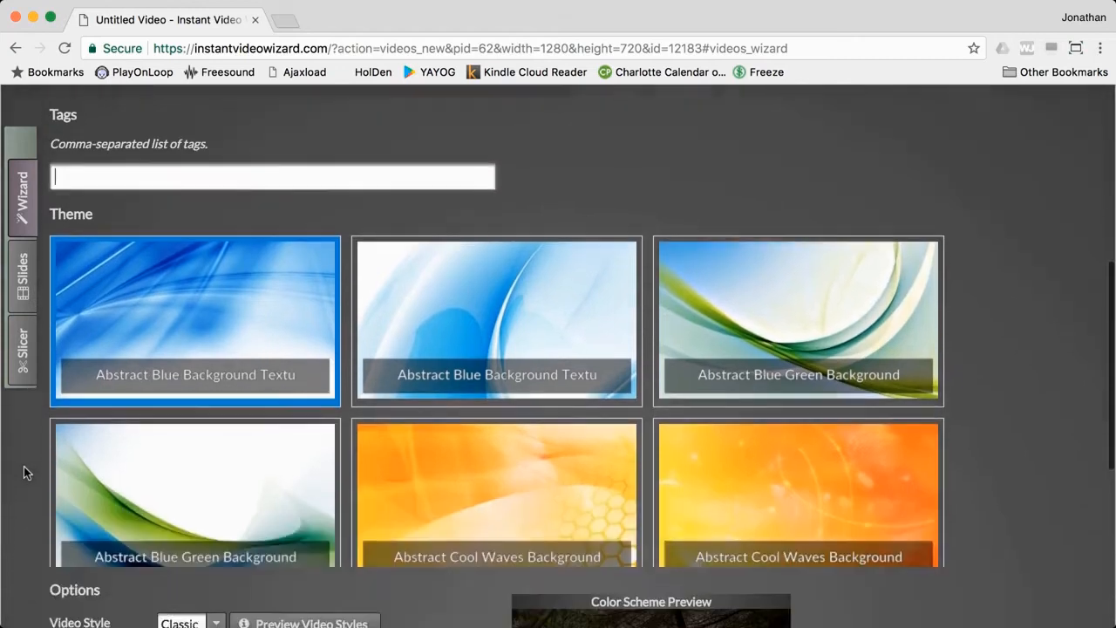
scroll(109, 277, down, 3)
scroll(109, 275, down, 5)
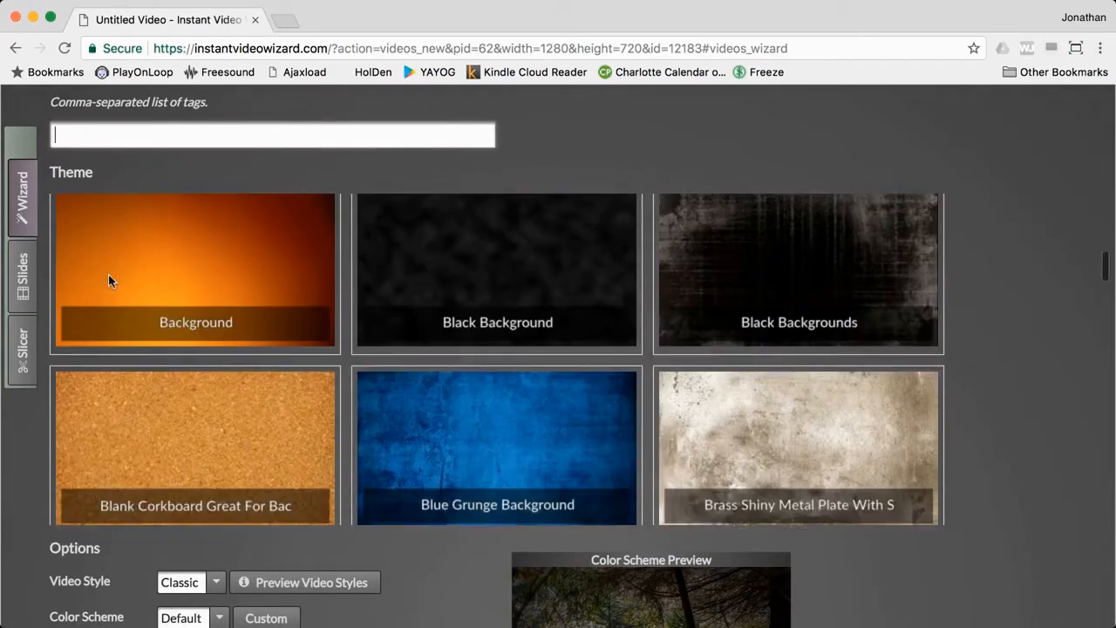
scroll(20, 492, down, 4)
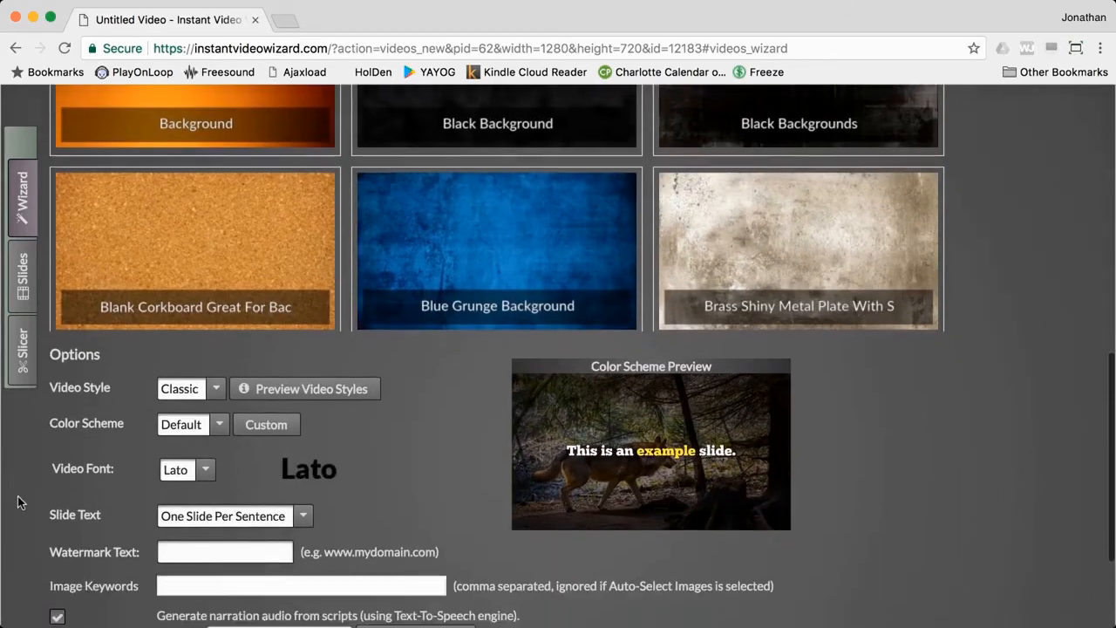
scroll(20, 500, down, 3)
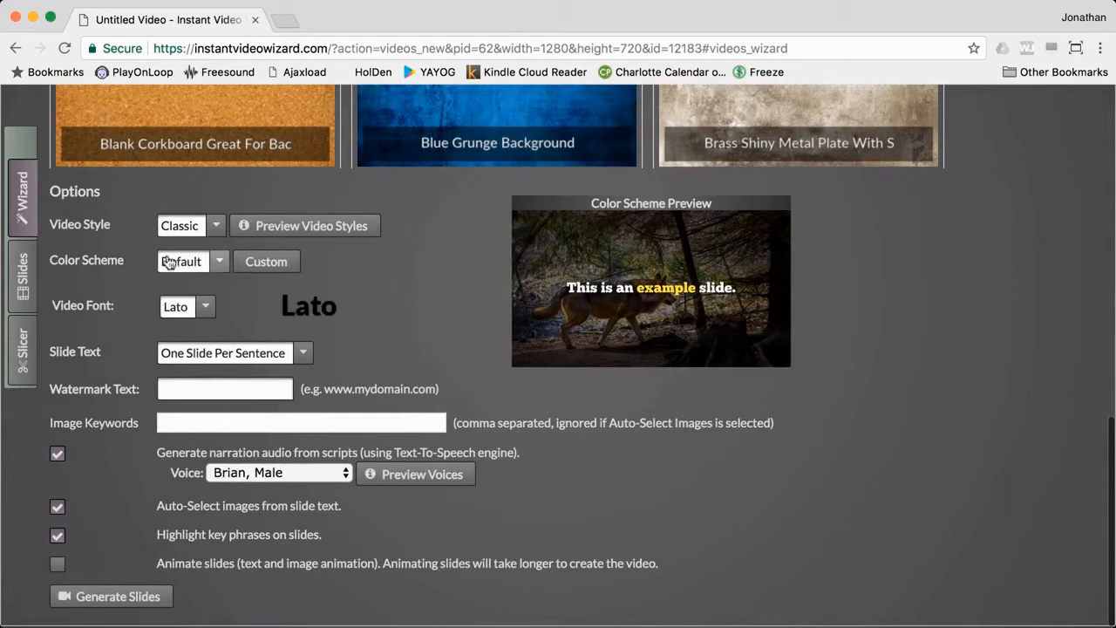
Try the Reflection Blue and Creamy Orange color schemes for the video.
click(200, 265)
click(202, 313)
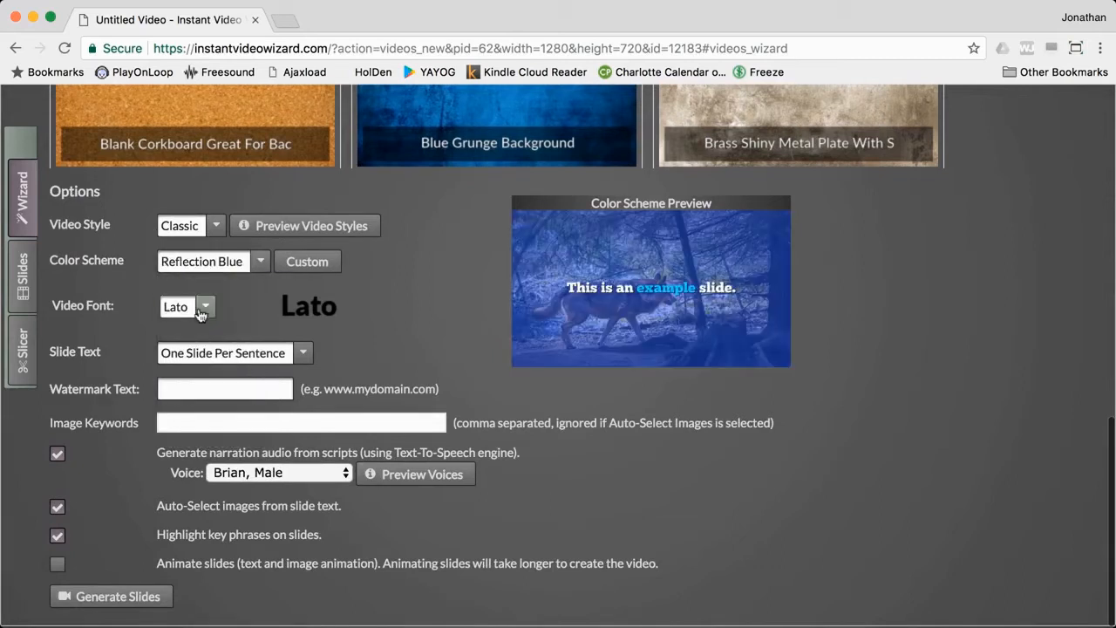
key(Down)
key(Down)
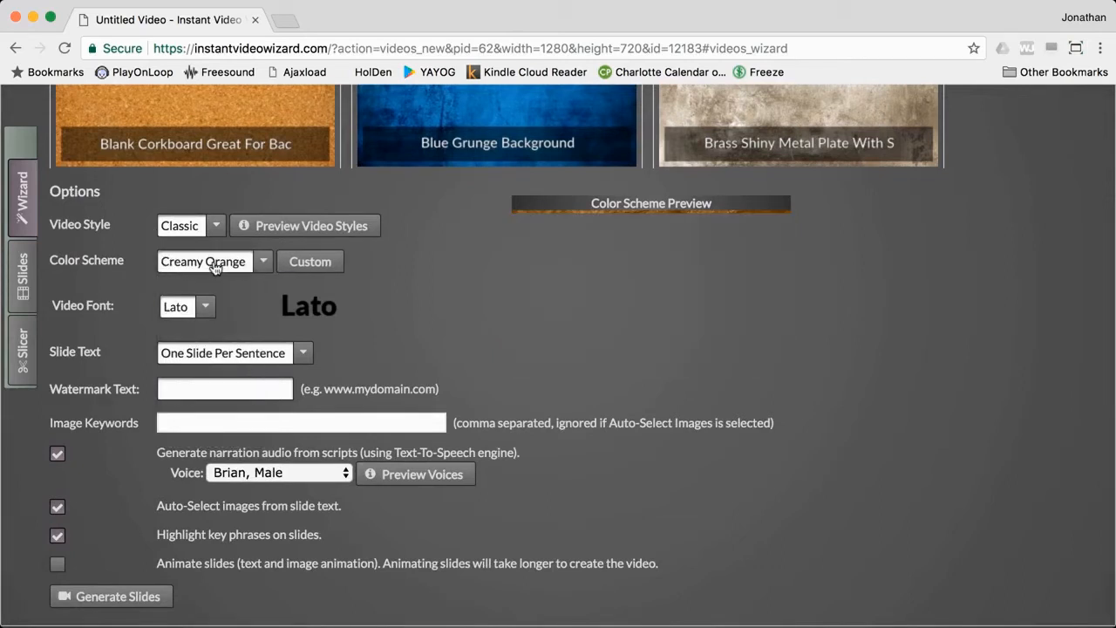
Check the video style previews and set the color scheme to Sunny Forest.
click(306, 225)
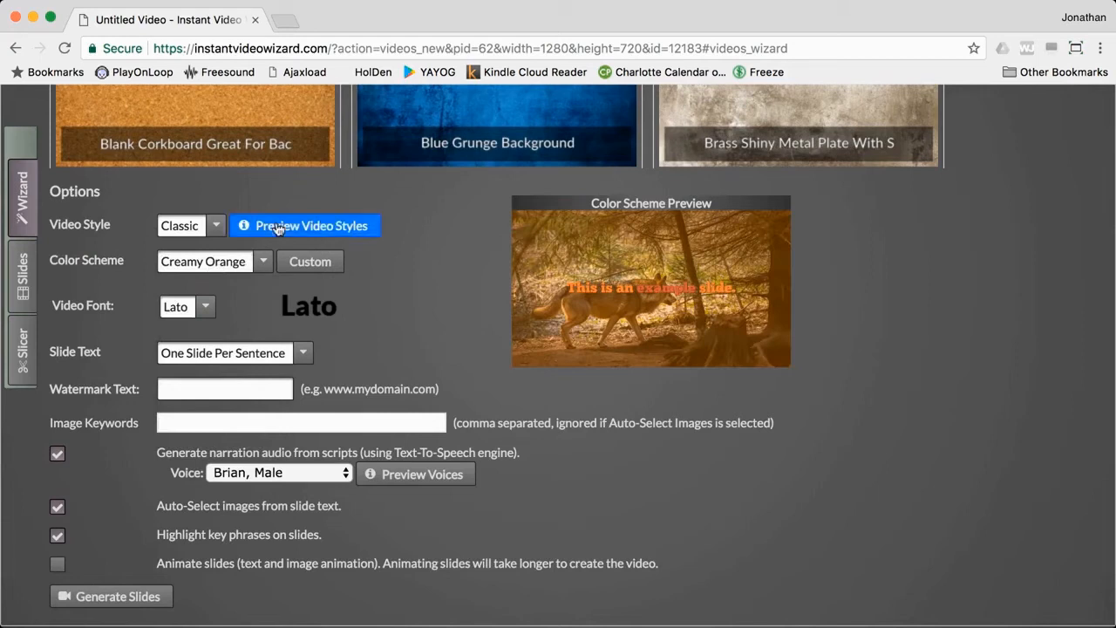
click(844, 133)
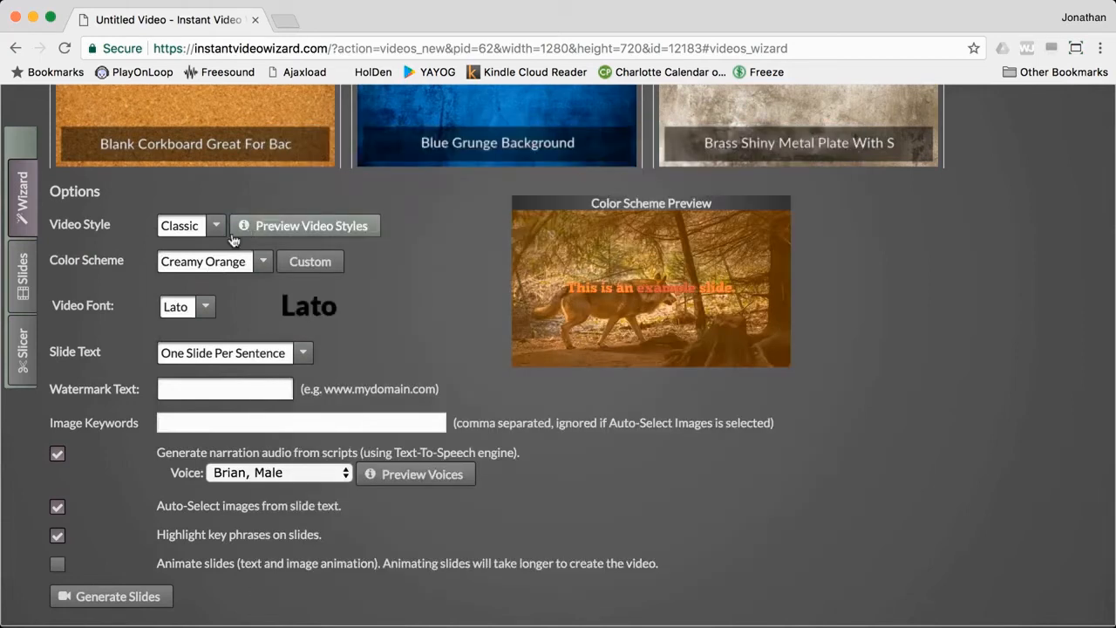
click(228, 268)
click(201, 376)
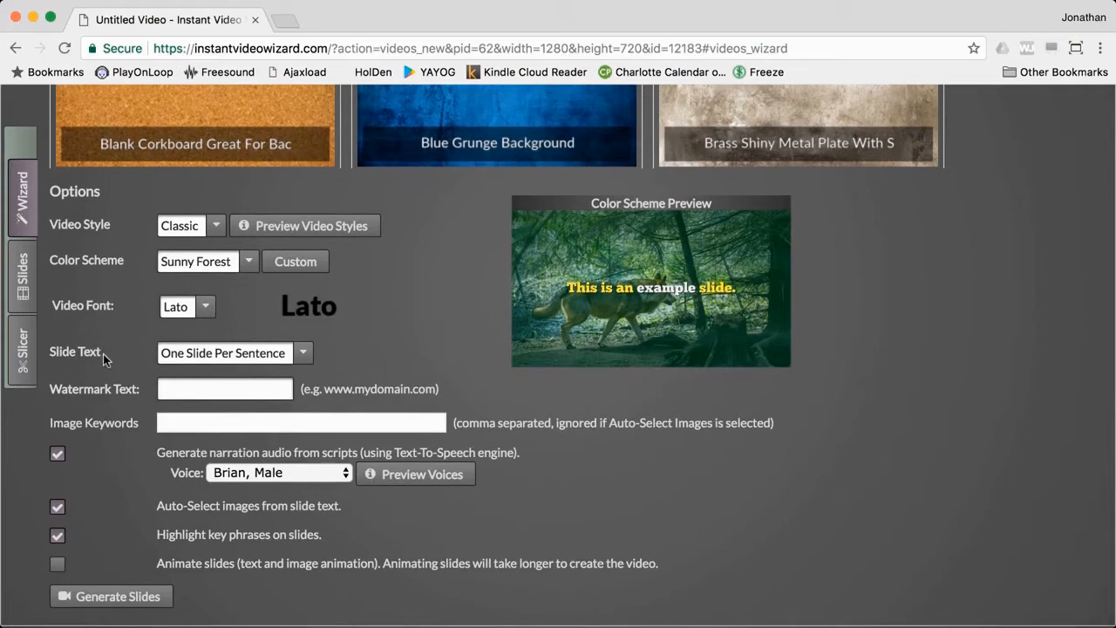
Examine the watermark, image keyword and auto-select image options, and look at the narration voice preview.
click(164, 388)
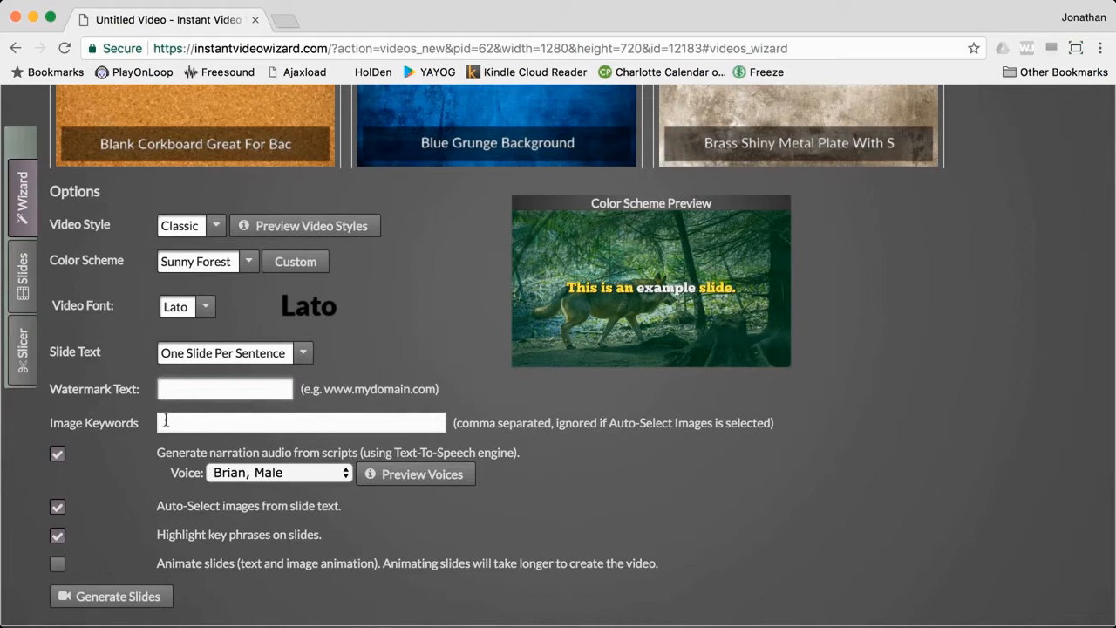
click(166, 423)
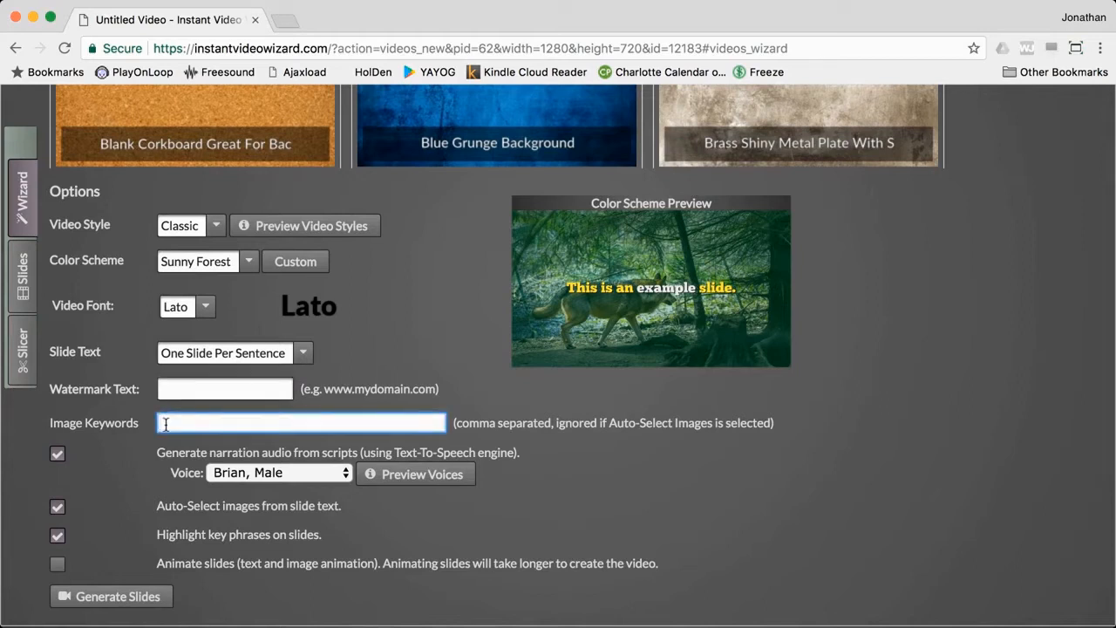
drag(155, 506, 353, 504)
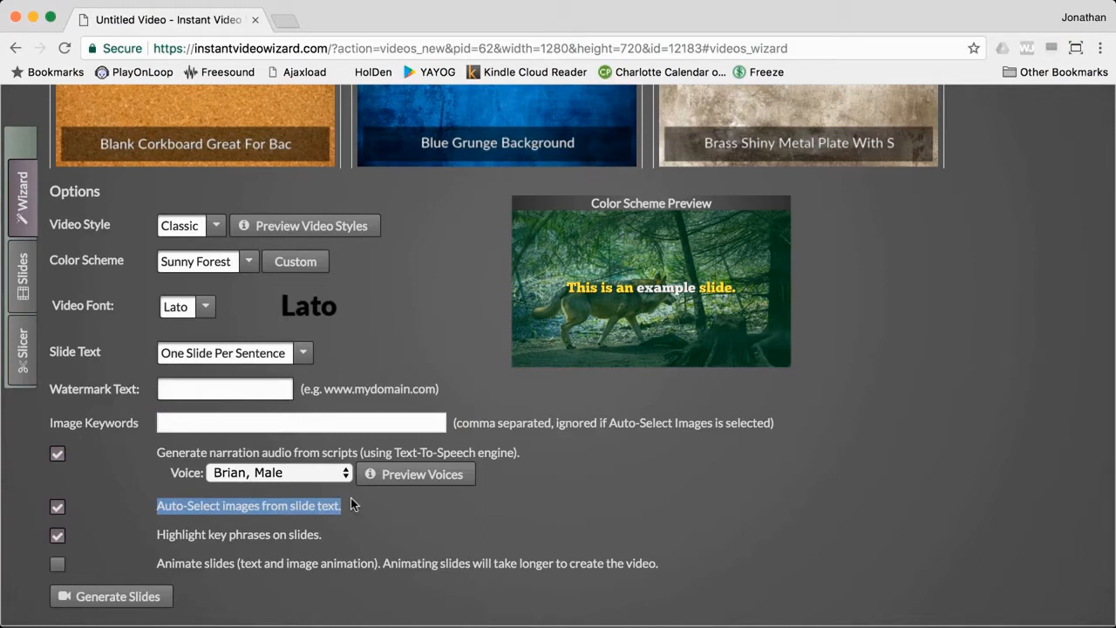
click(159, 467)
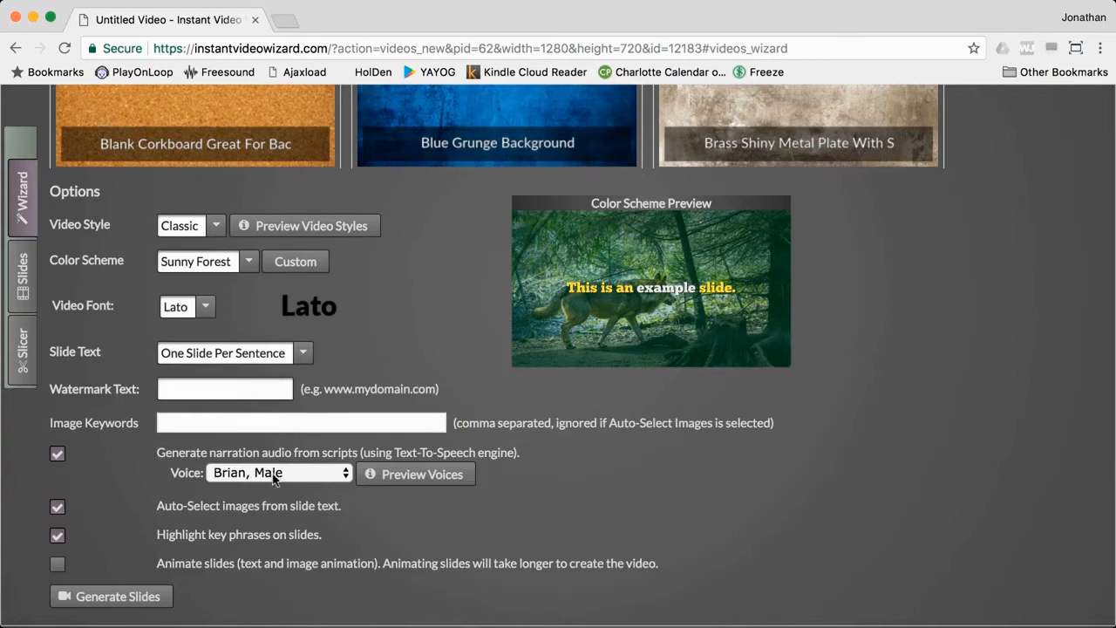
click(422, 477)
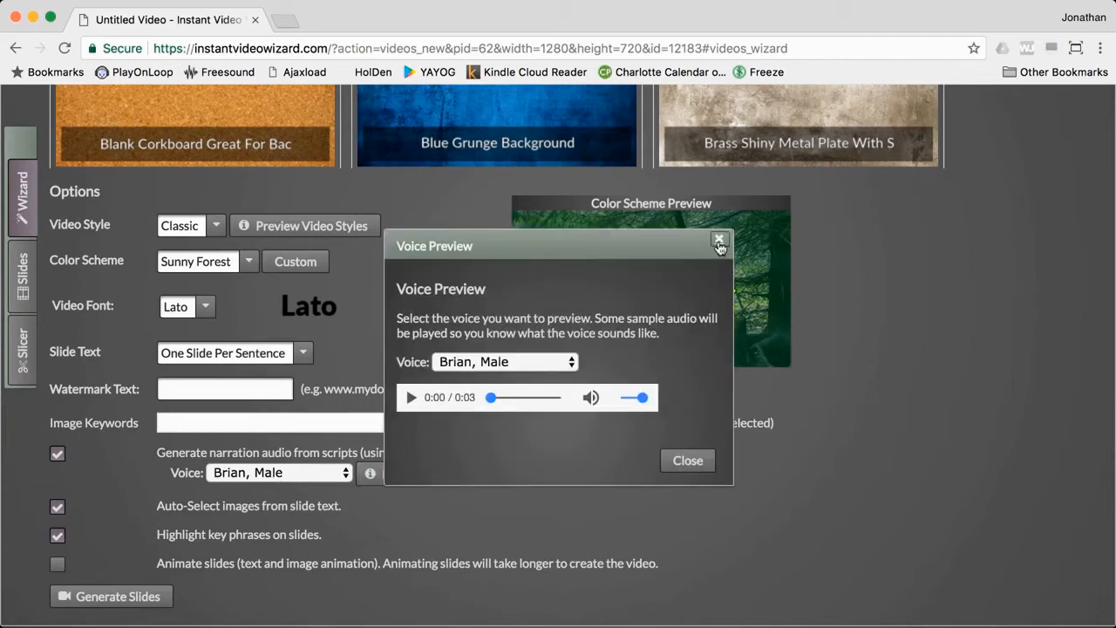
click(720, 241)
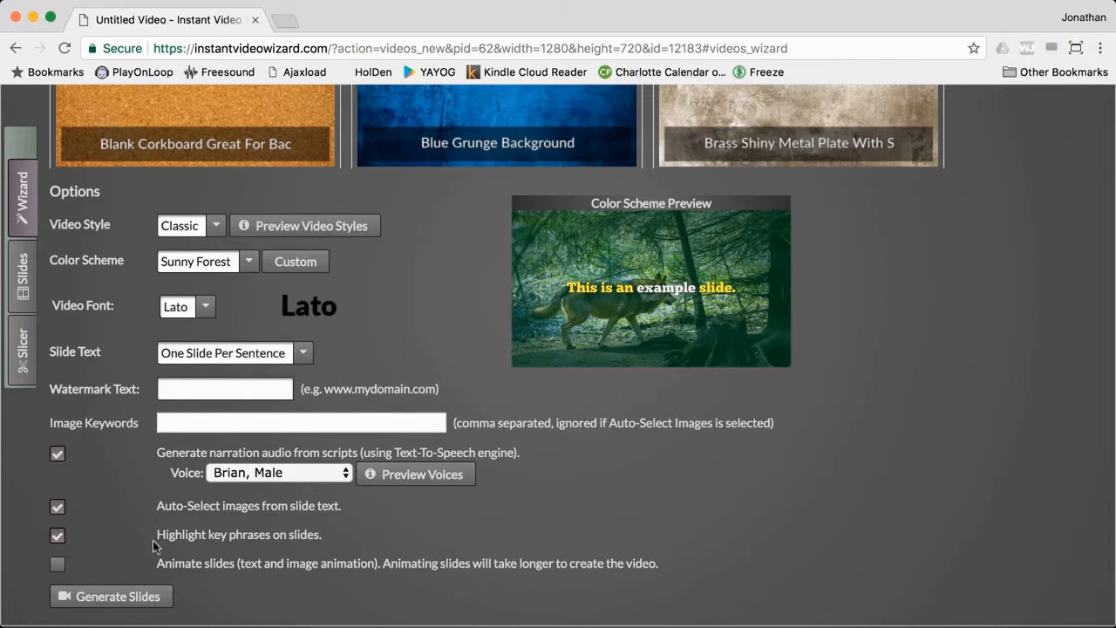
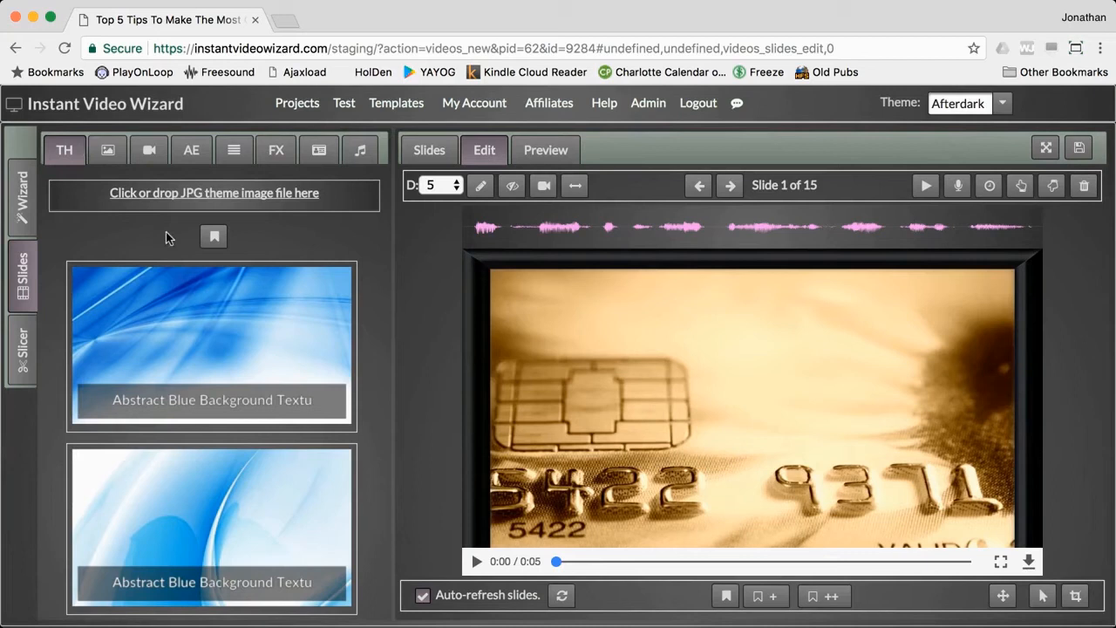
Browse the slide editor's theme, image, video and After Effects template libraries for slide 1.
scroll(166, 237, down, 5)
scroll(166, 237, down, 5)
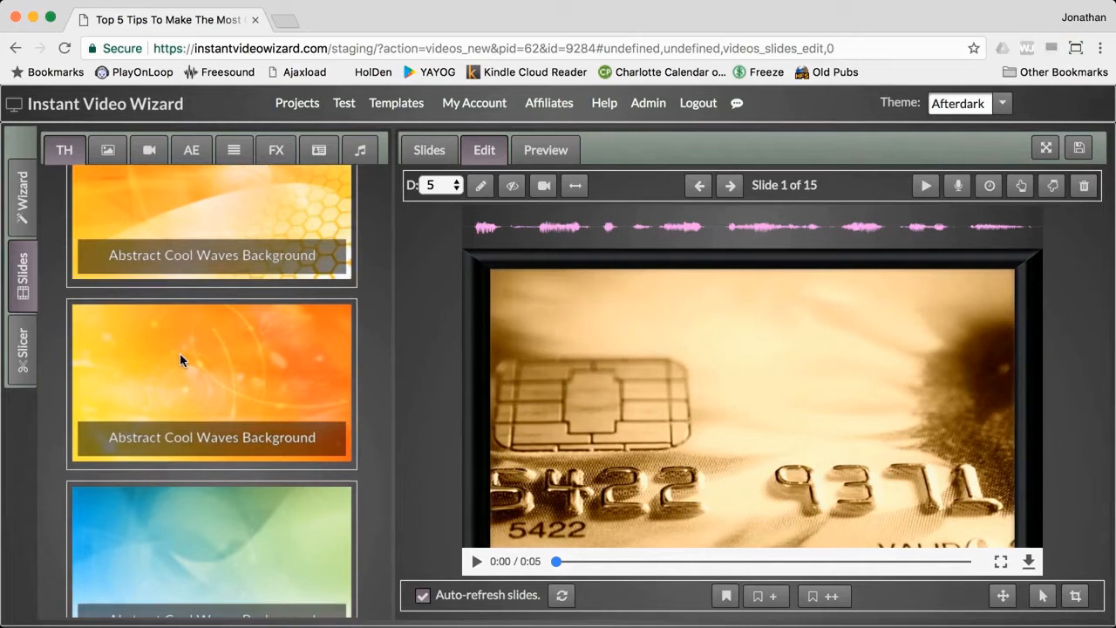
click(109, 154)
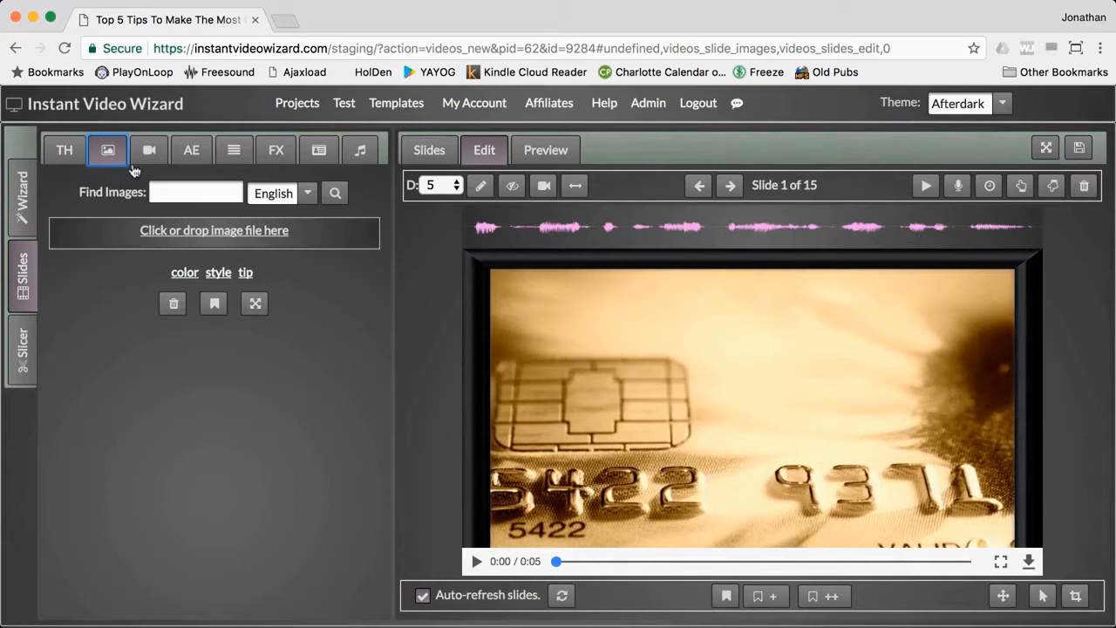
click(148, 155)
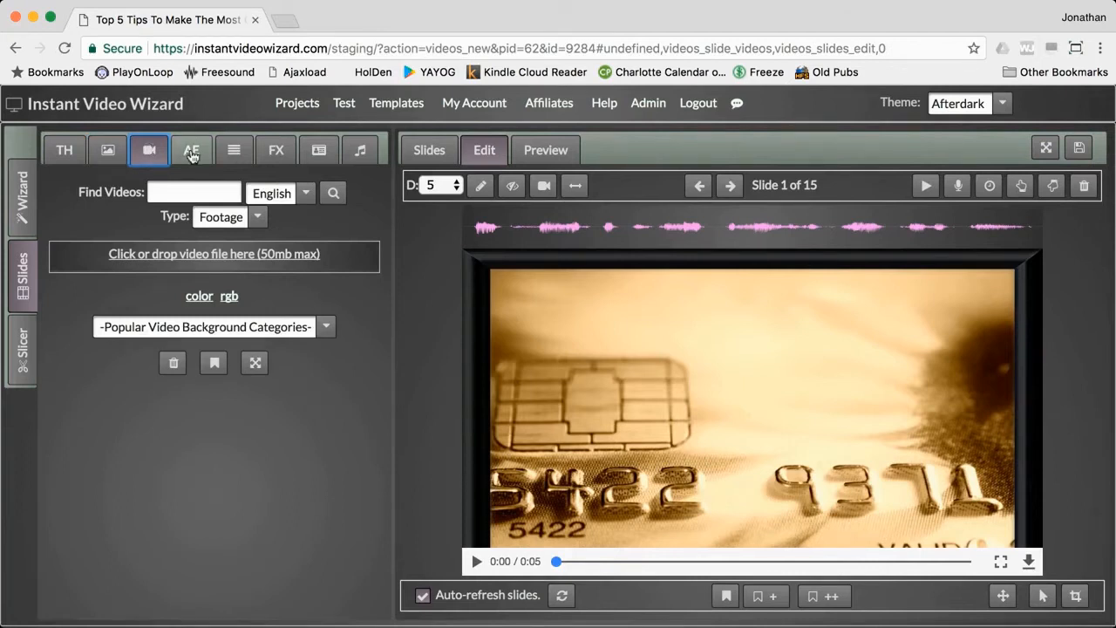
click(191, 151)
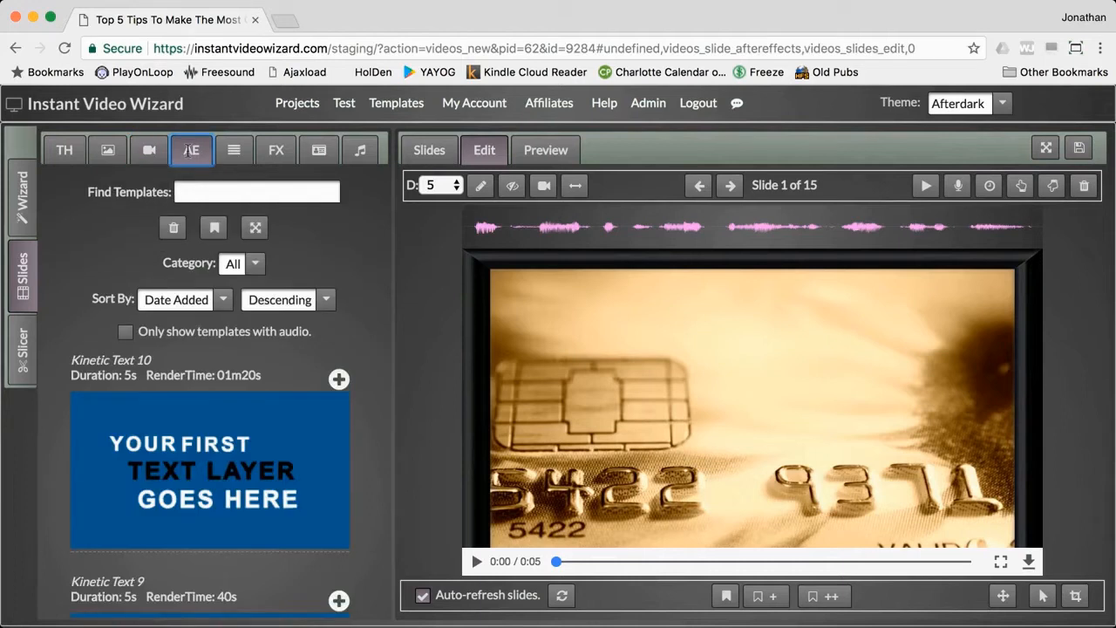
Browse the slide text layouts and the image effects available for slide 1.
click(232, 152)
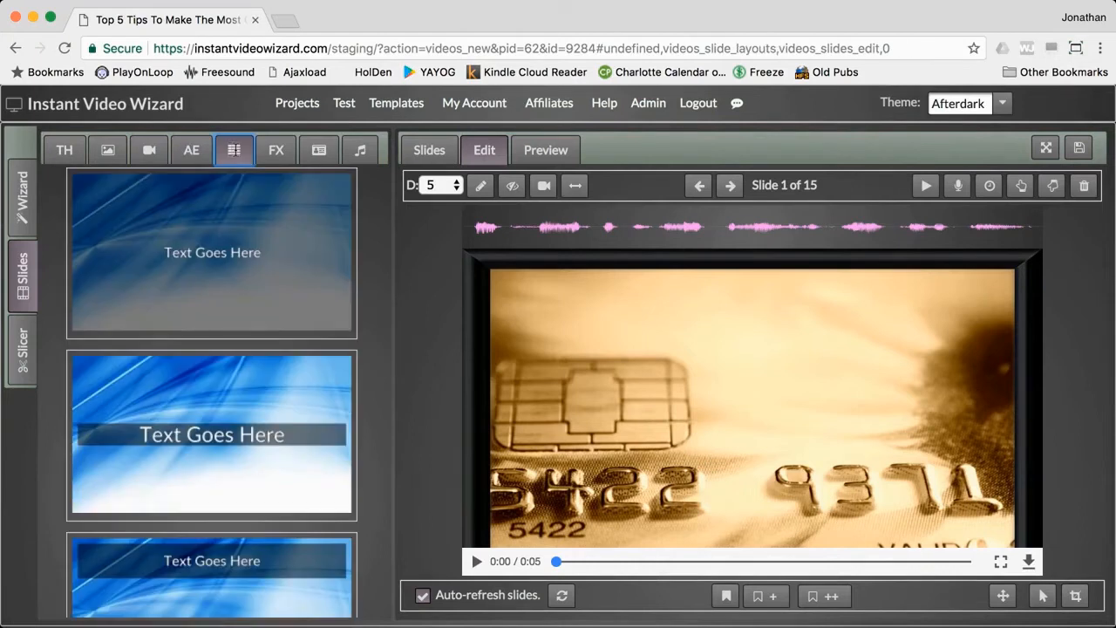
scroll(241, 236, down, 10)
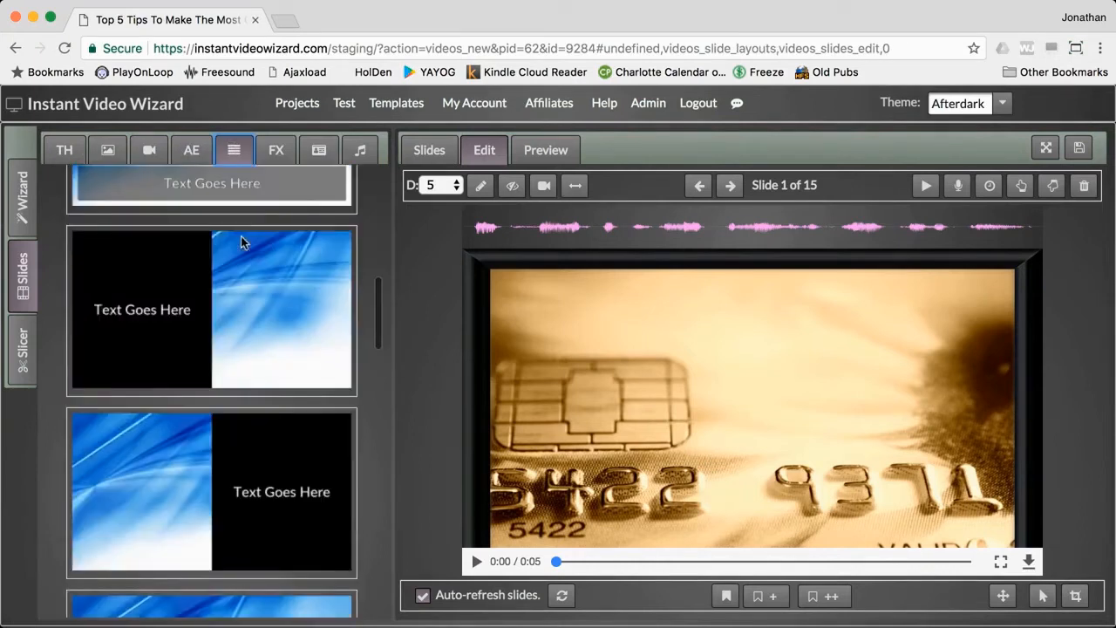
scroll(241, 241, down, 10)
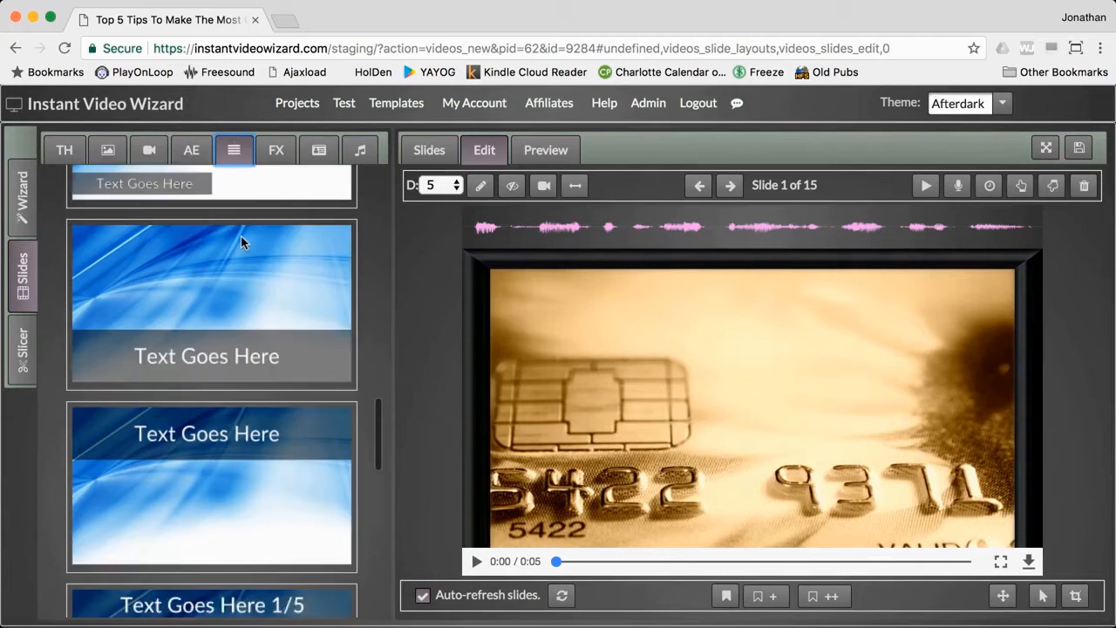
click(274, 150)
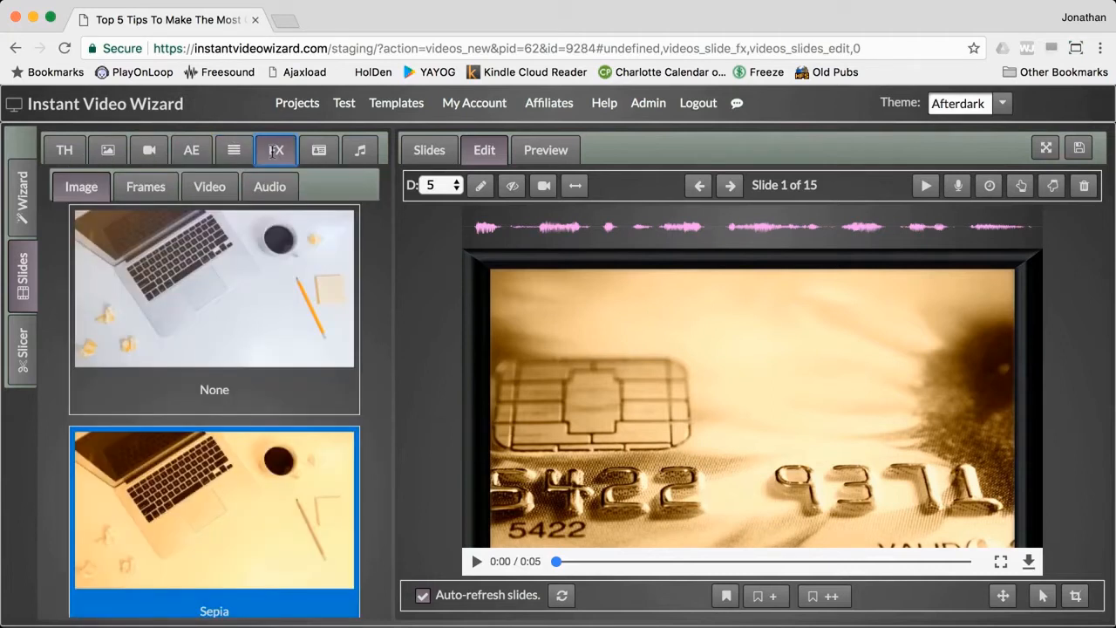
scroll(223, 275, down, 3)
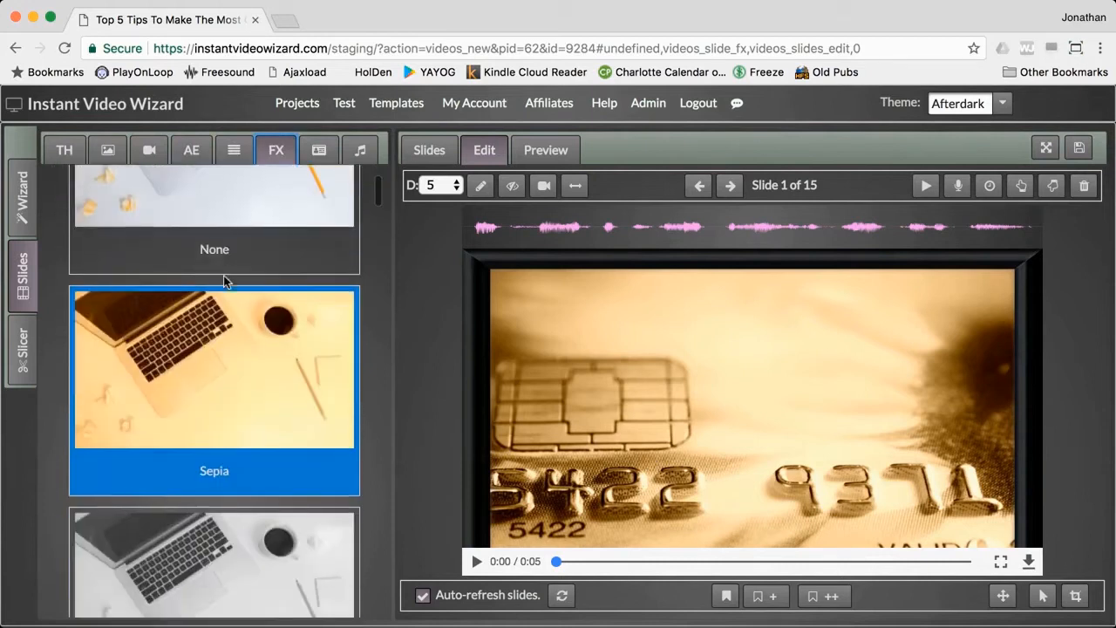
scroll(223, 276, up, 3)
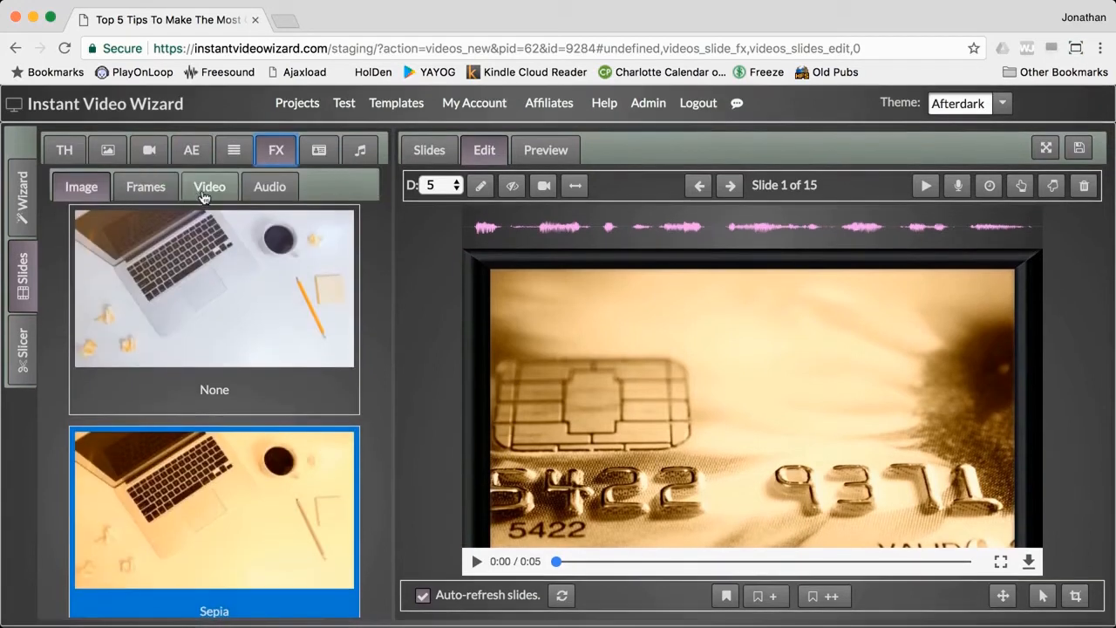
Look through the video effects, the frame library and the audio effects for slide 1.
click(205, 192)
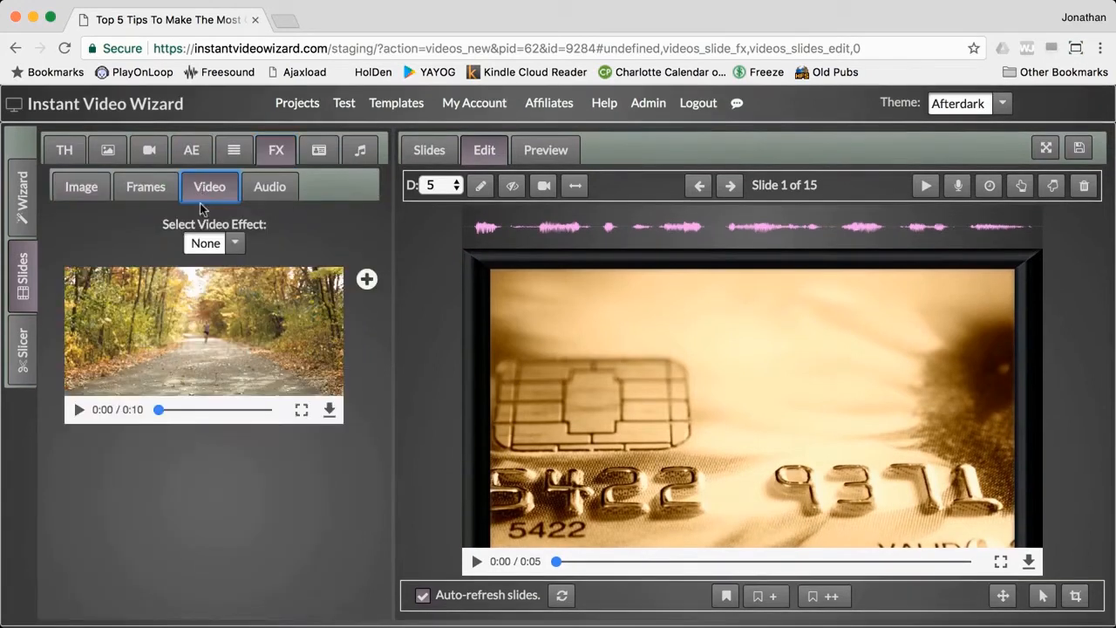
click(154, 191)
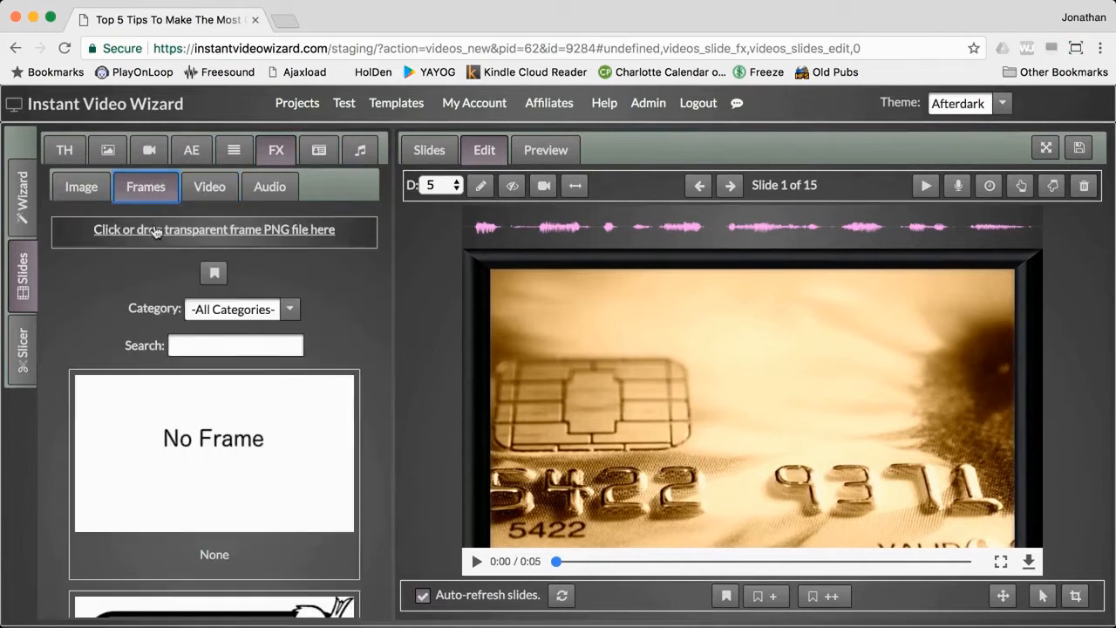
scroll(154, 366, down, 2)
scroll(154, 366, down, 6)
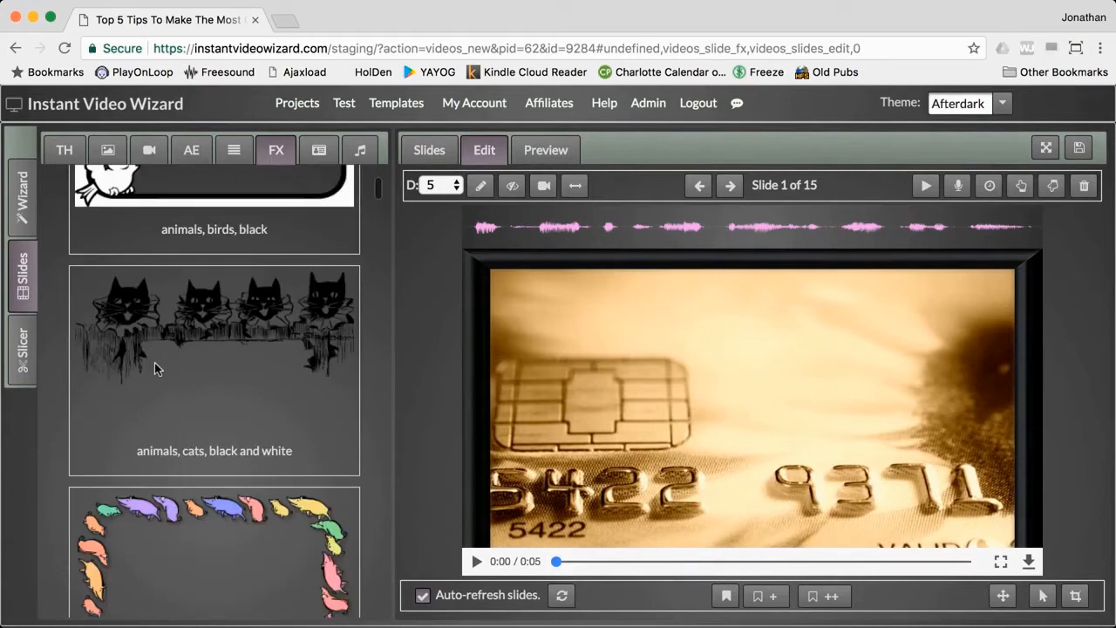
scroll(154, 362, down, 5)
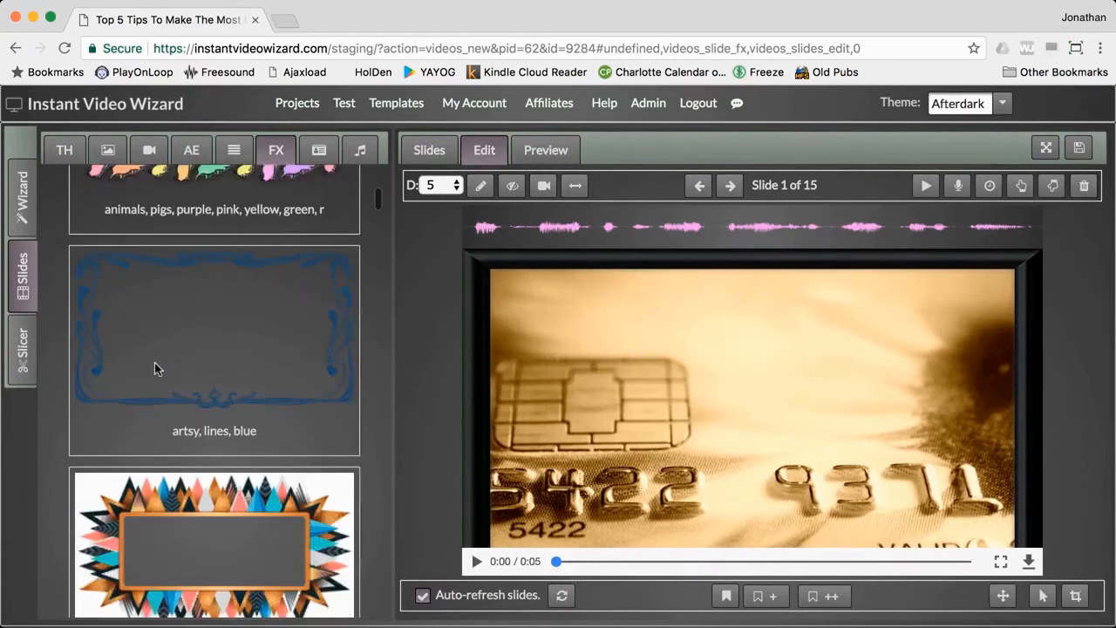
scroll(154, 363, up, 15)
scroll(154, 367, up, 3)
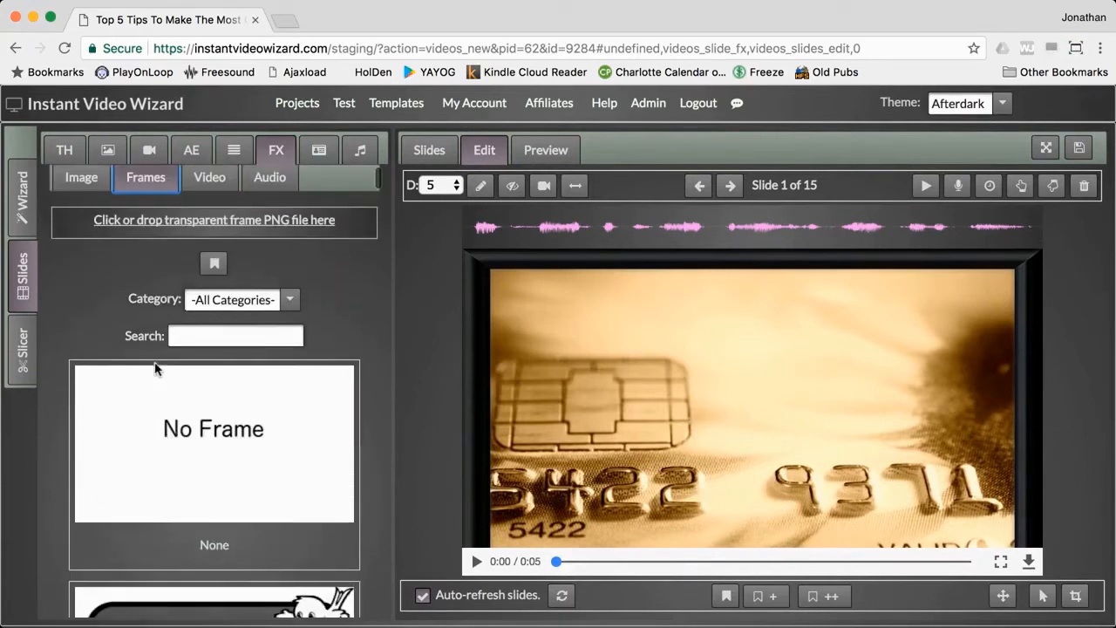
click(280, 195)
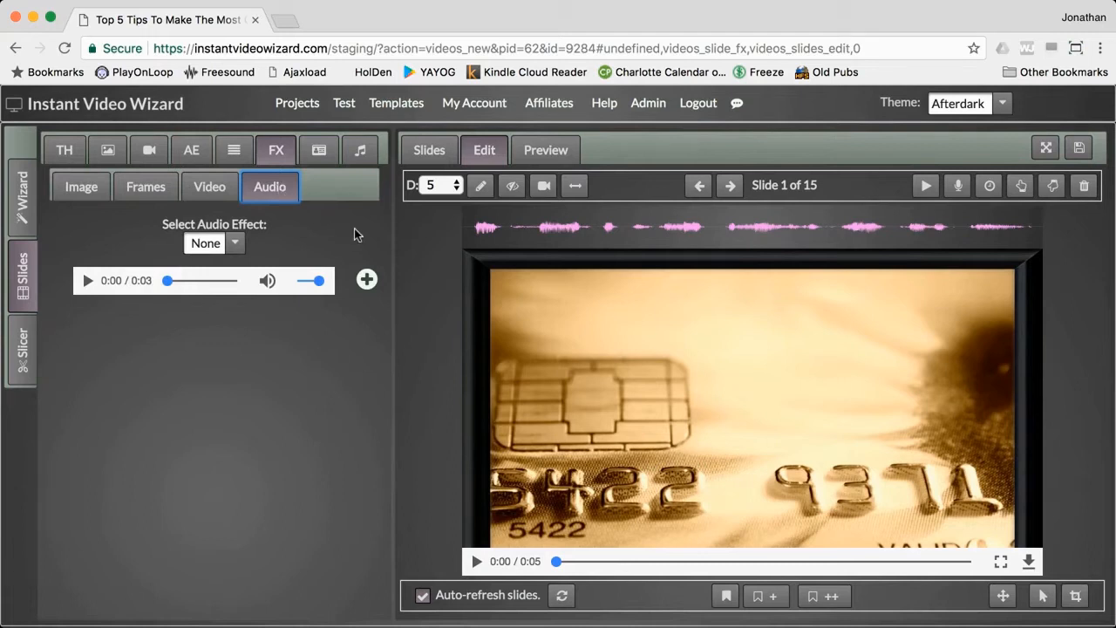
View the full video preview and its download option.
click(541, 157)
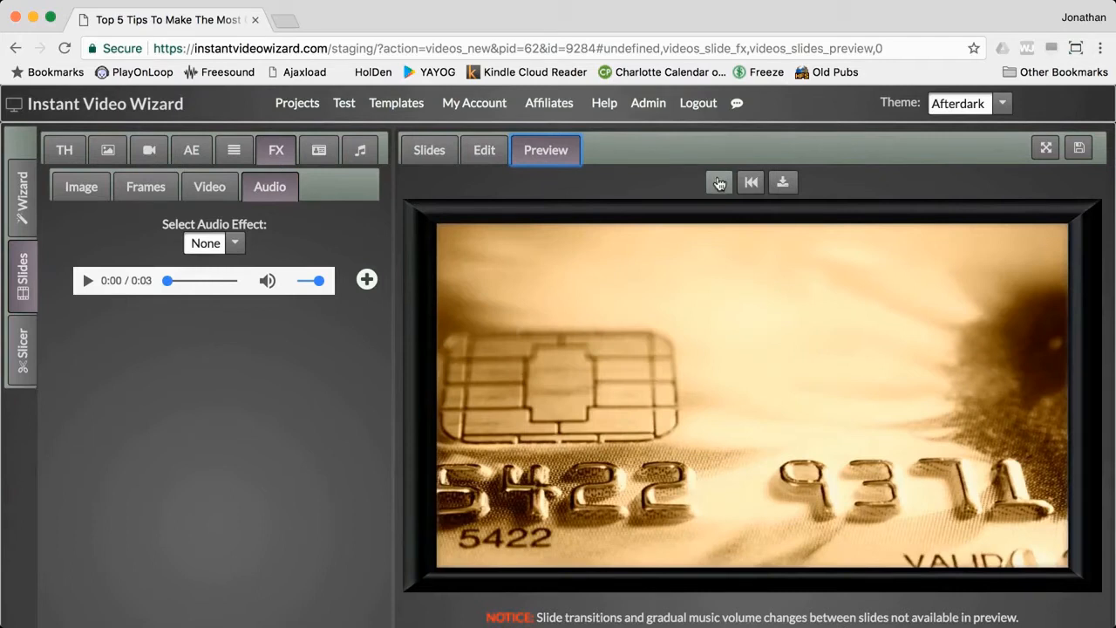
click(794, 185)
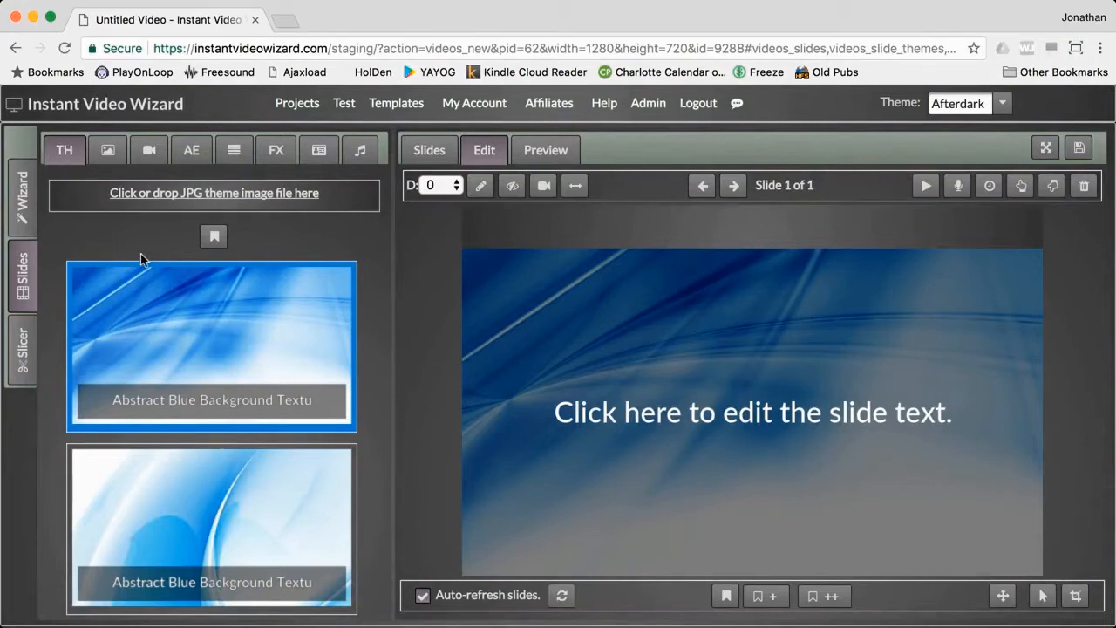
Try the first Abstract Blue Green Background theme on the untitled video's slide and check the bookmark option for themes.
scroll(141, 255, down, 3)
scroll(140, 261, down, 4)
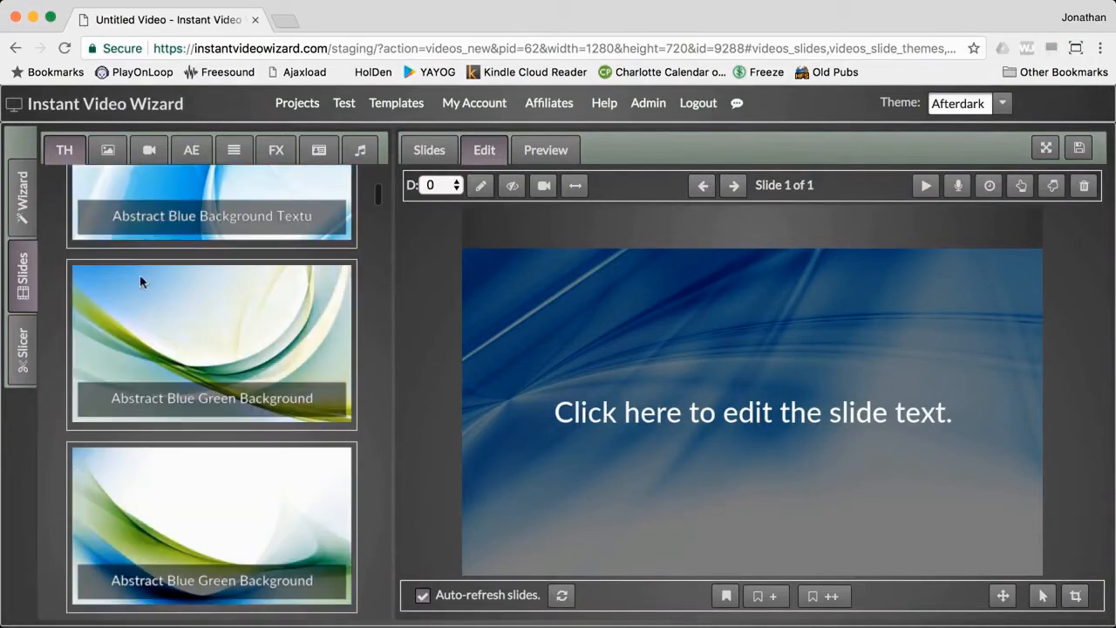
click(140, 309)
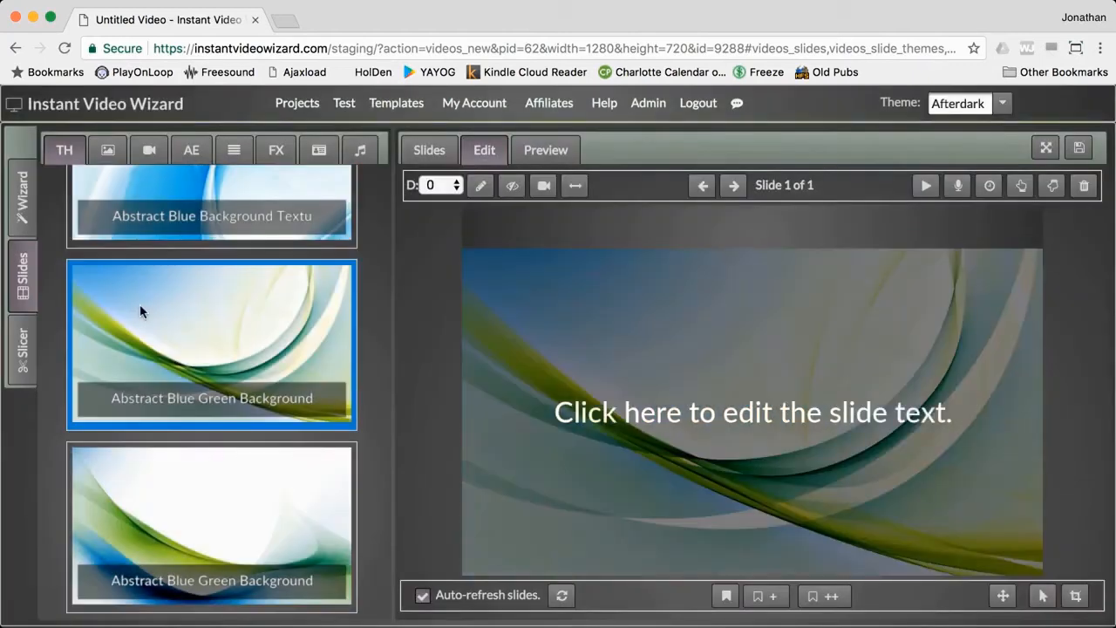
scroll(140, 311, up, 3)
scroll(139, 311, up, 3)
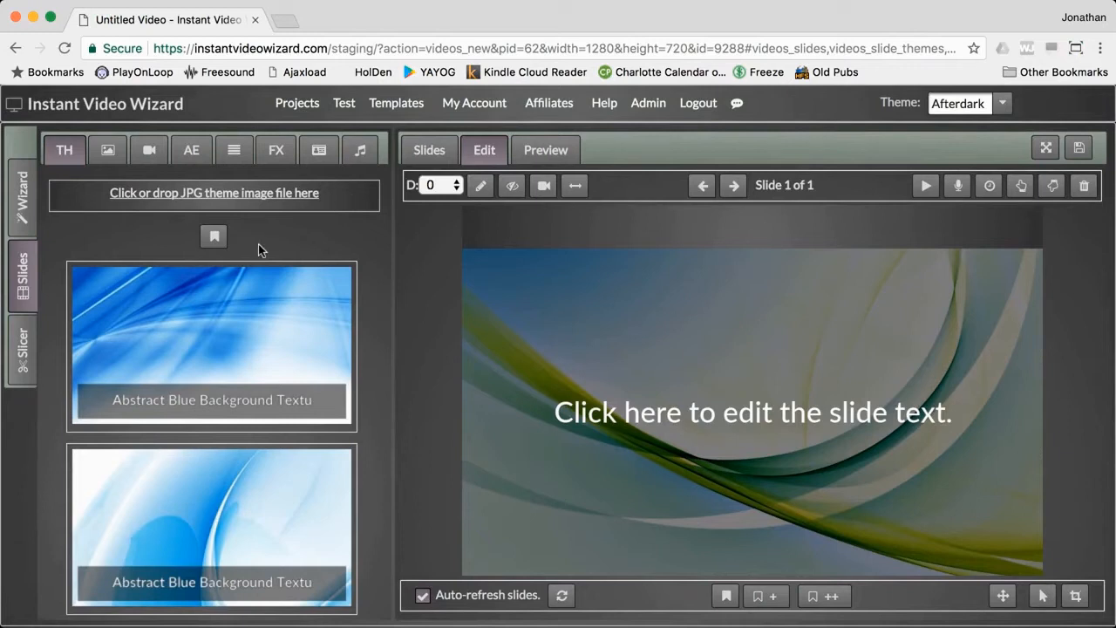
click(214, 236)
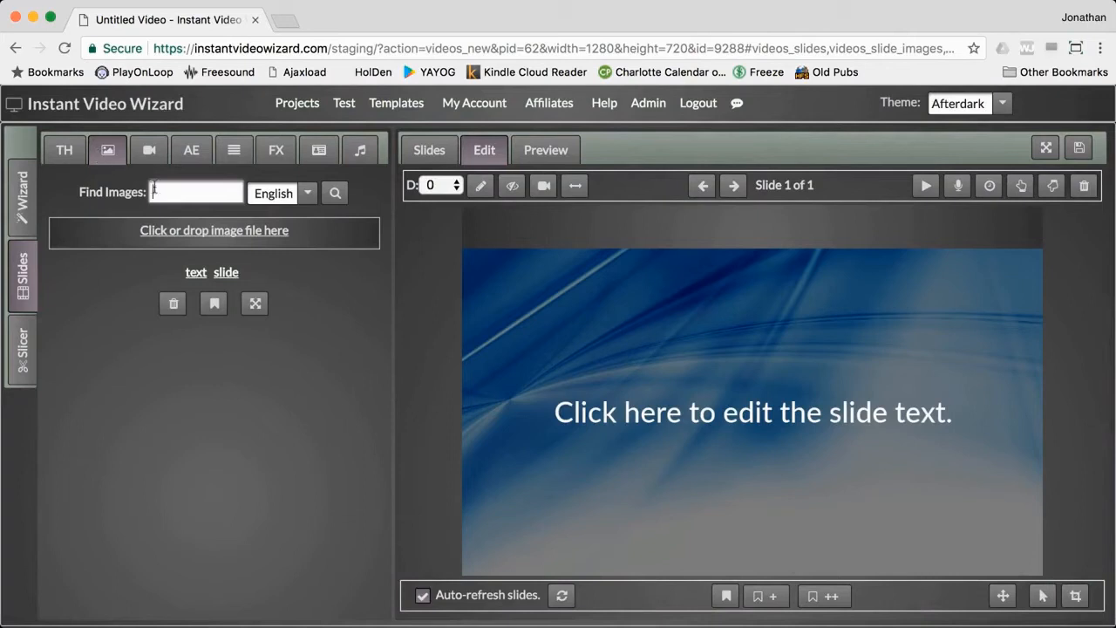
Try the first result of an image search for "wolf" as the slide background, and remove it from the slide.
text(wolf)
click(332, 194)
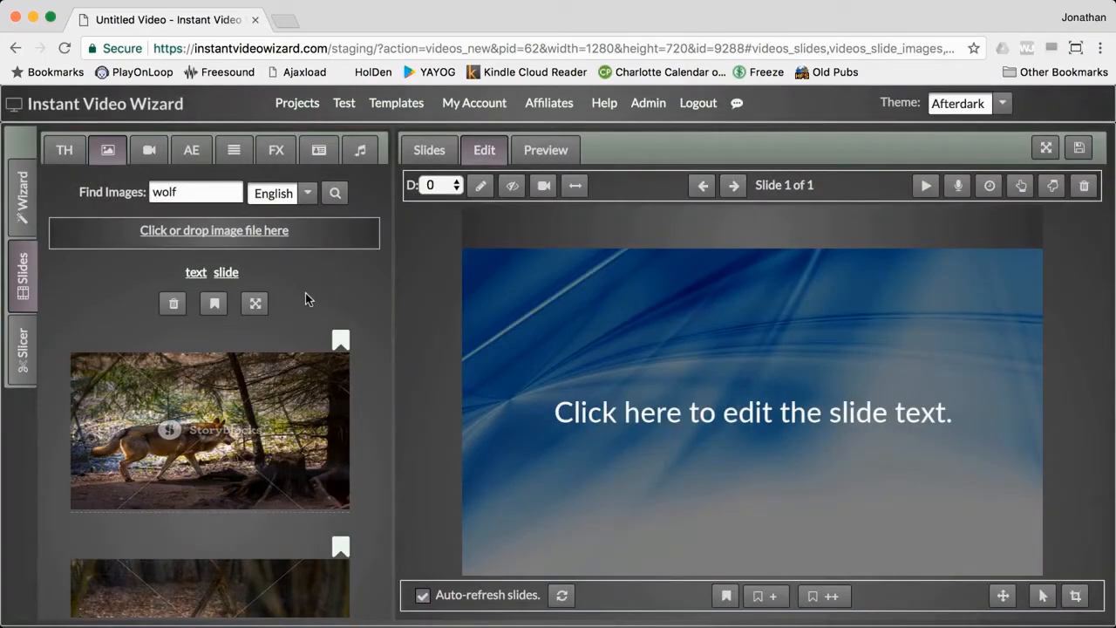
scroll(305, 299, down, 10)
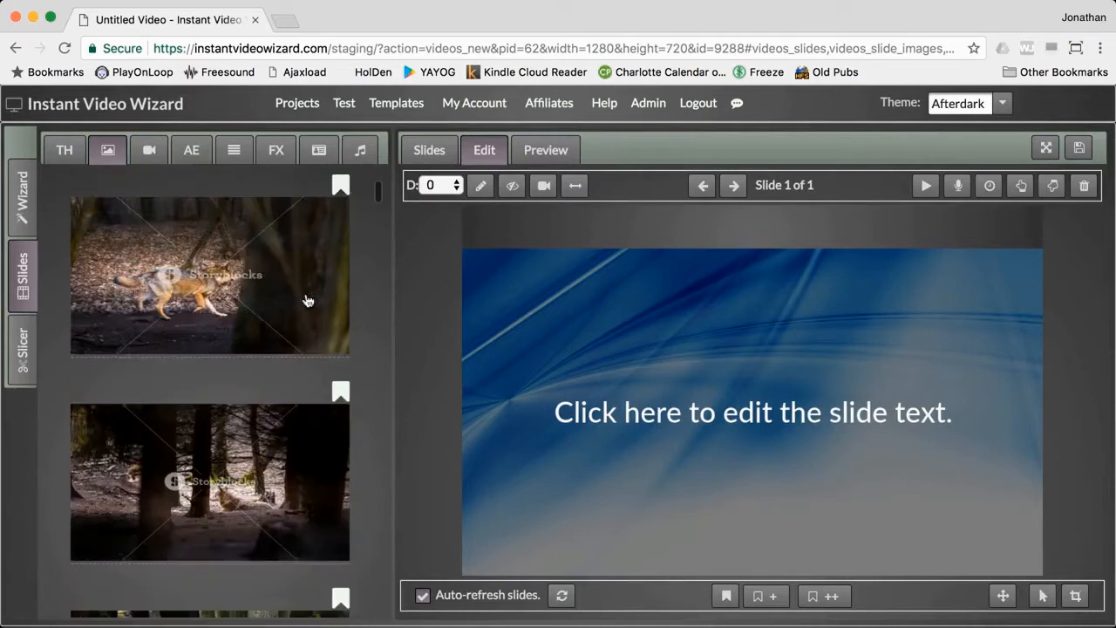
scroll(305, 299, up, 10)
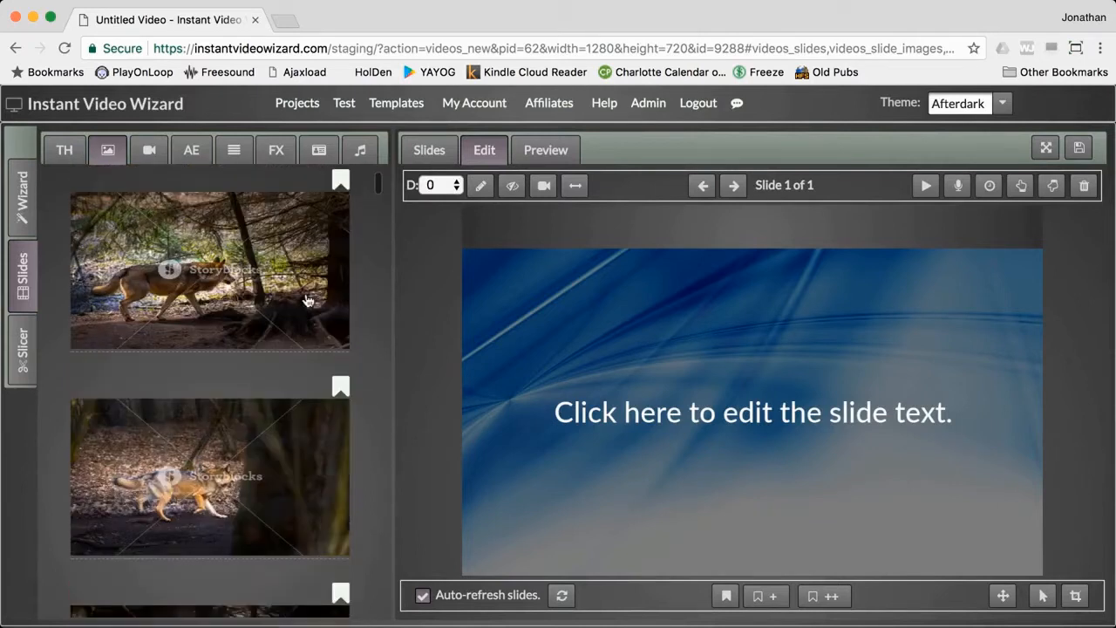
scroll(305, 299, up, 2)
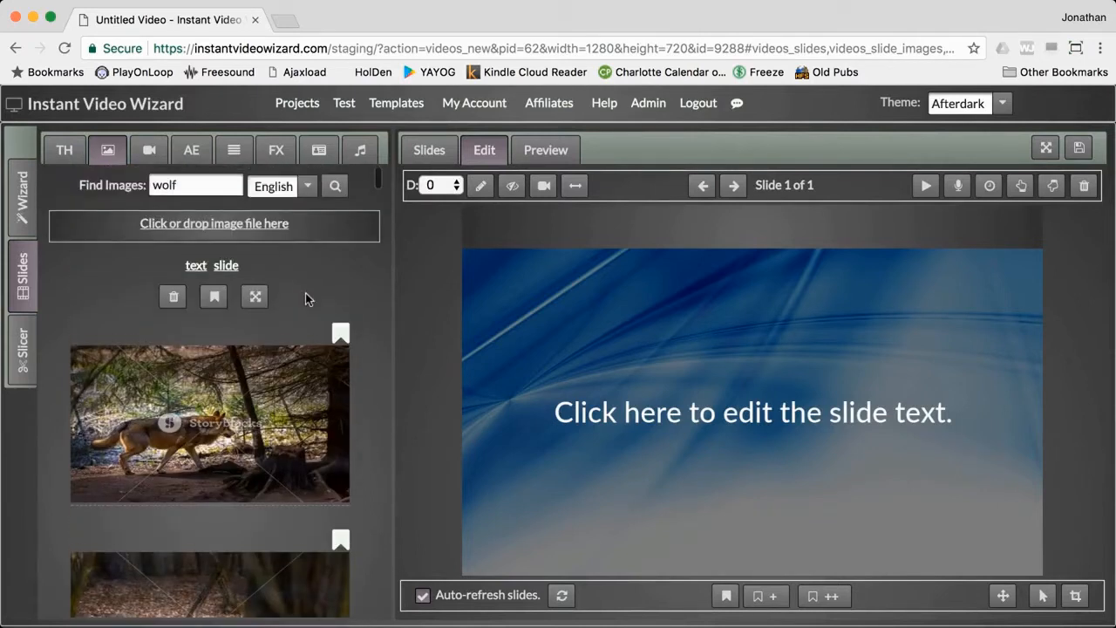
click(264, 406)
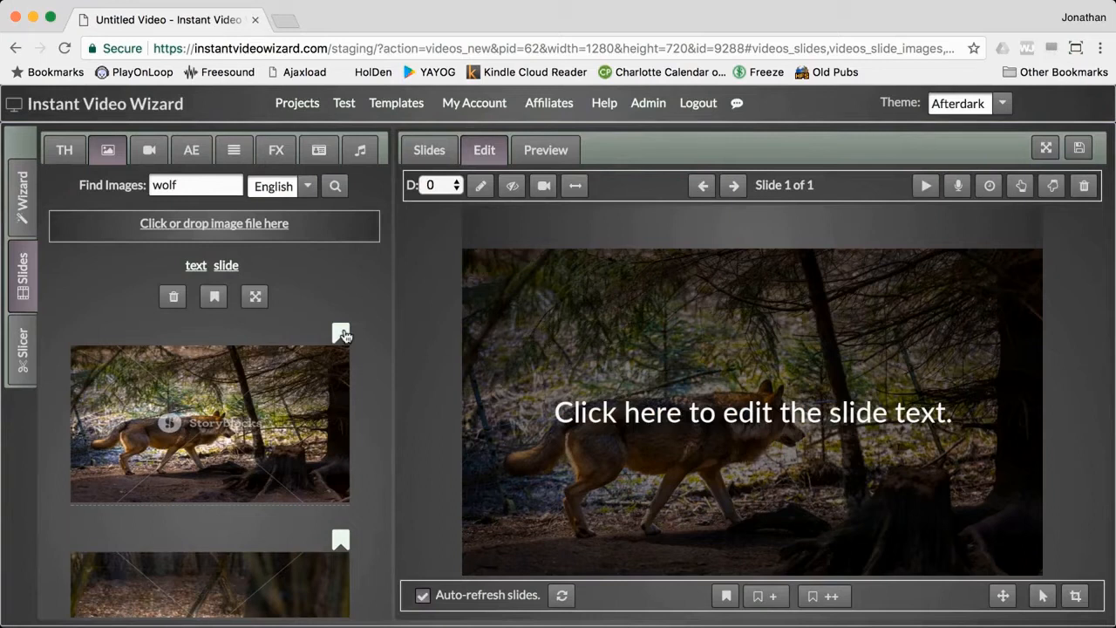
click(174, 298)
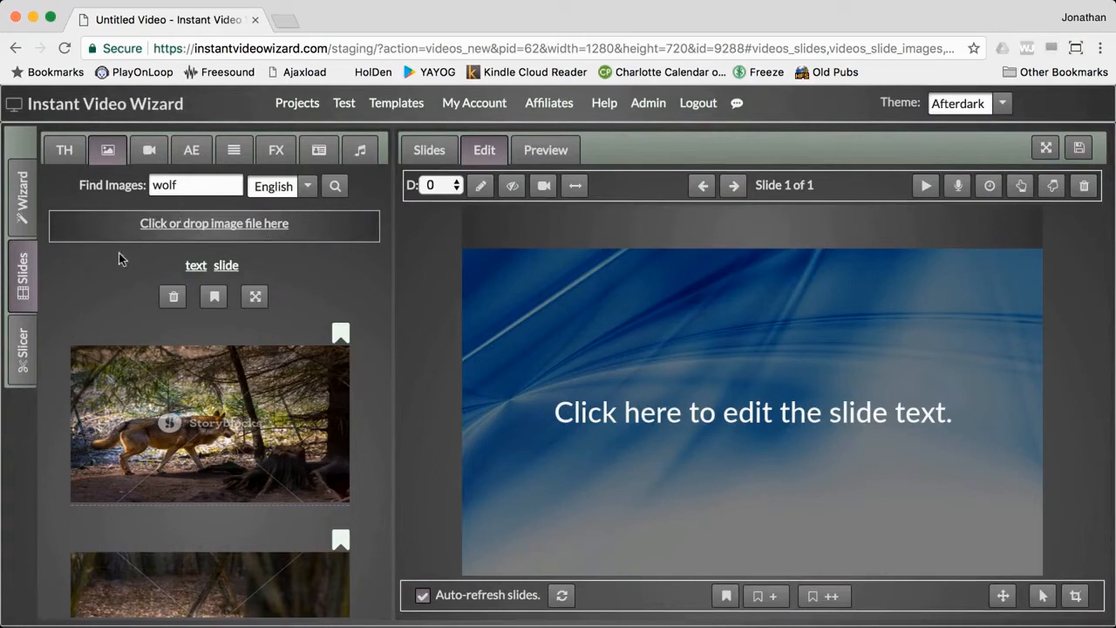
Search the image library with the suggested keywords "text" and "slide".
click(199, 266)
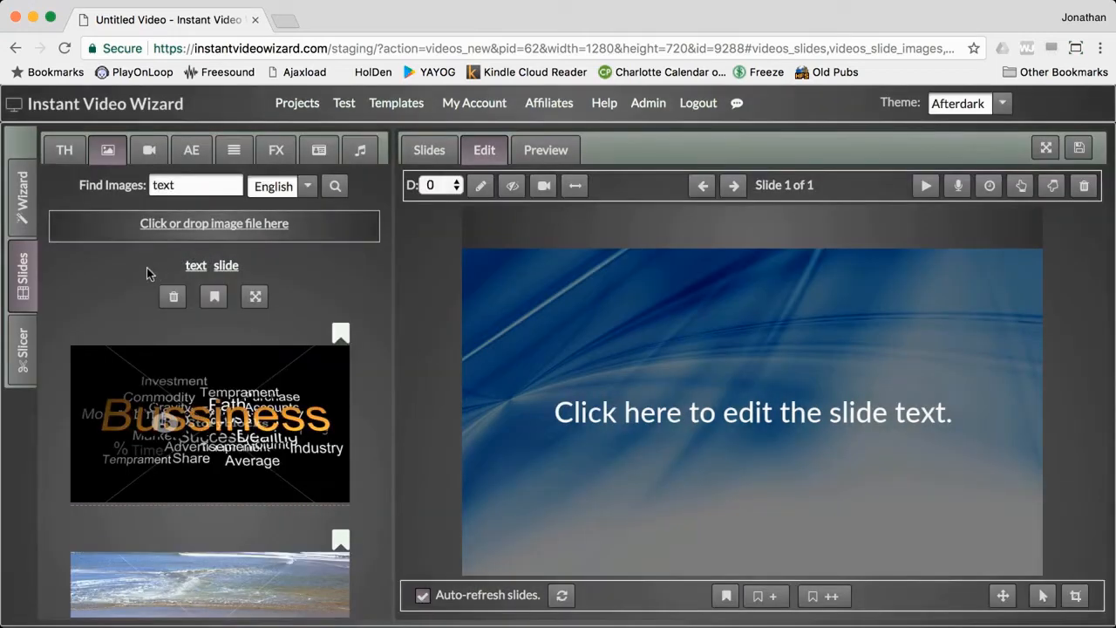
click(225, 265)
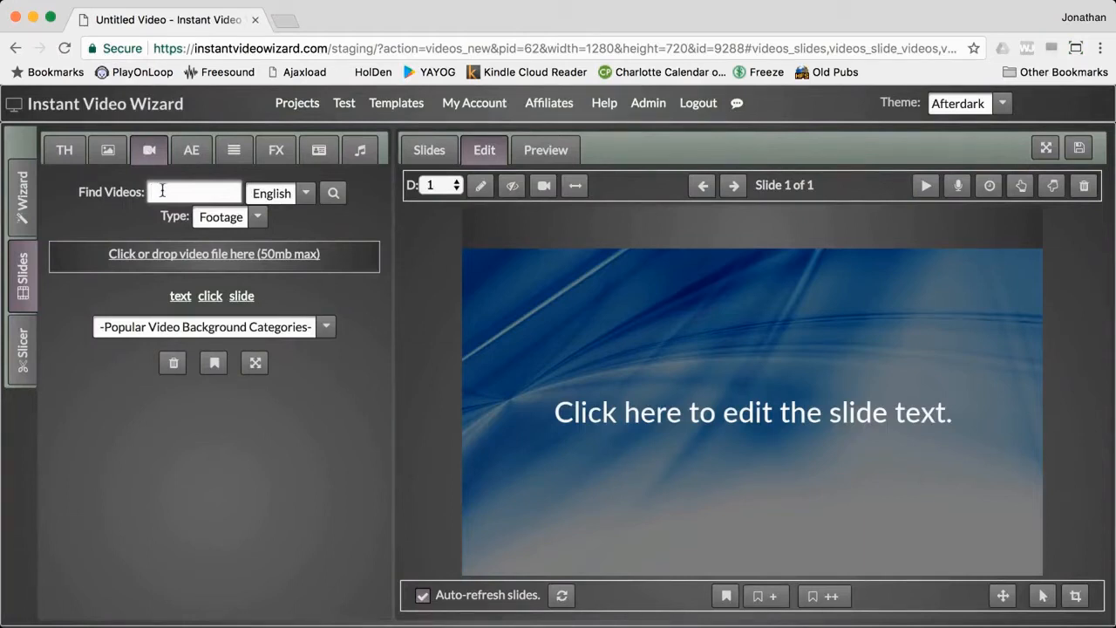
Search the video library for "wolf" footage and browse the clips.
text(olf)
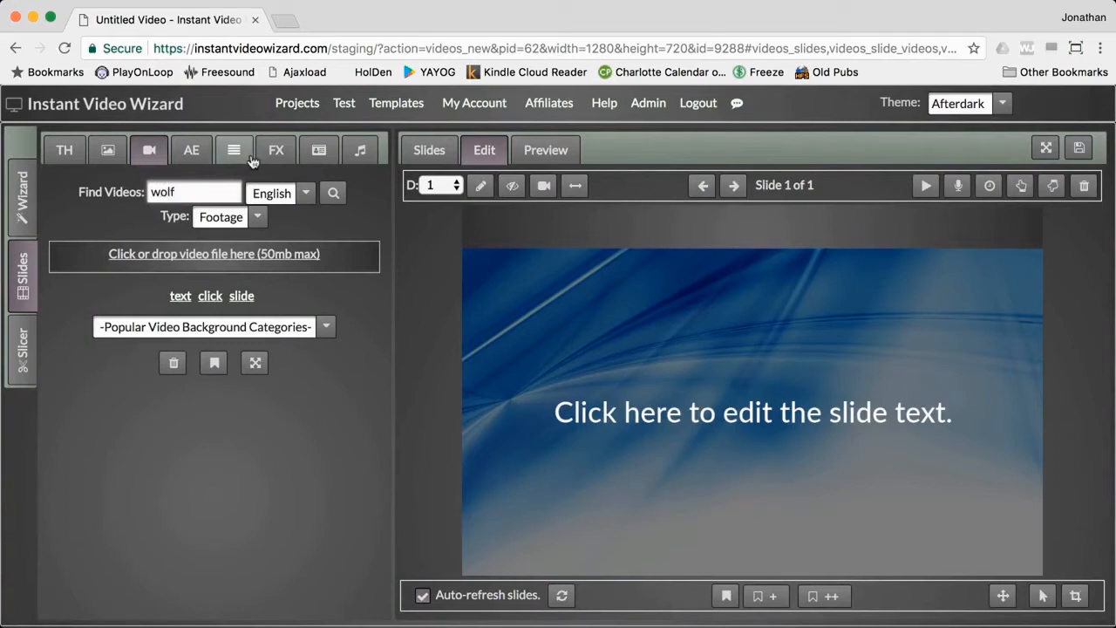
click(334, 200)
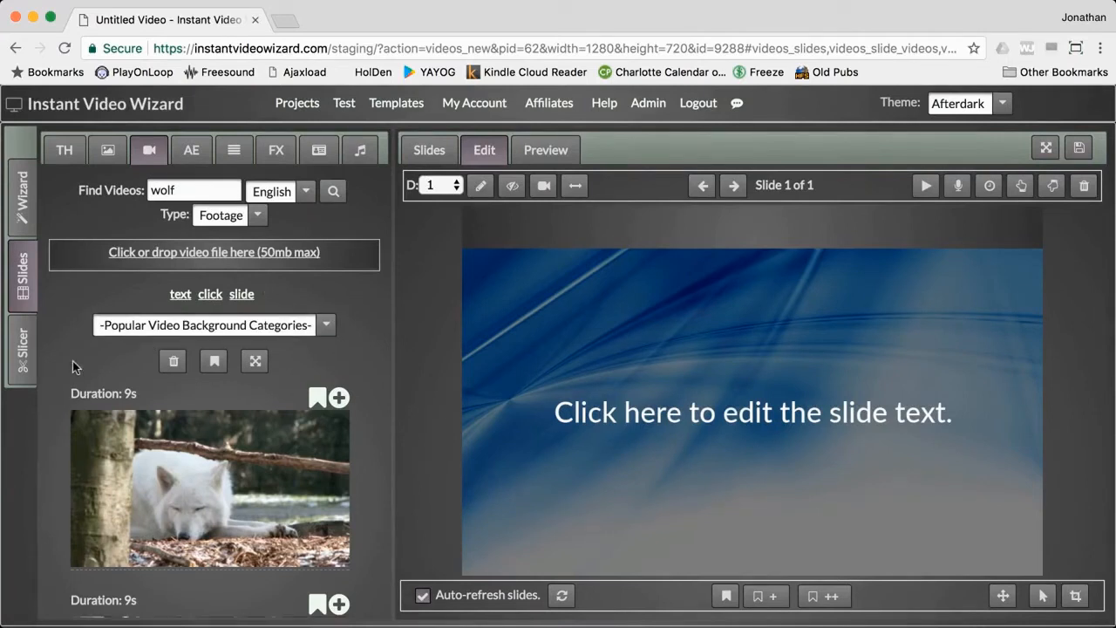
scroll(72, 367, down, 10)
scroll(74, 370, down, 2)
scroll(72, 364, up, 5)
scroll(73, 364, up, 5)
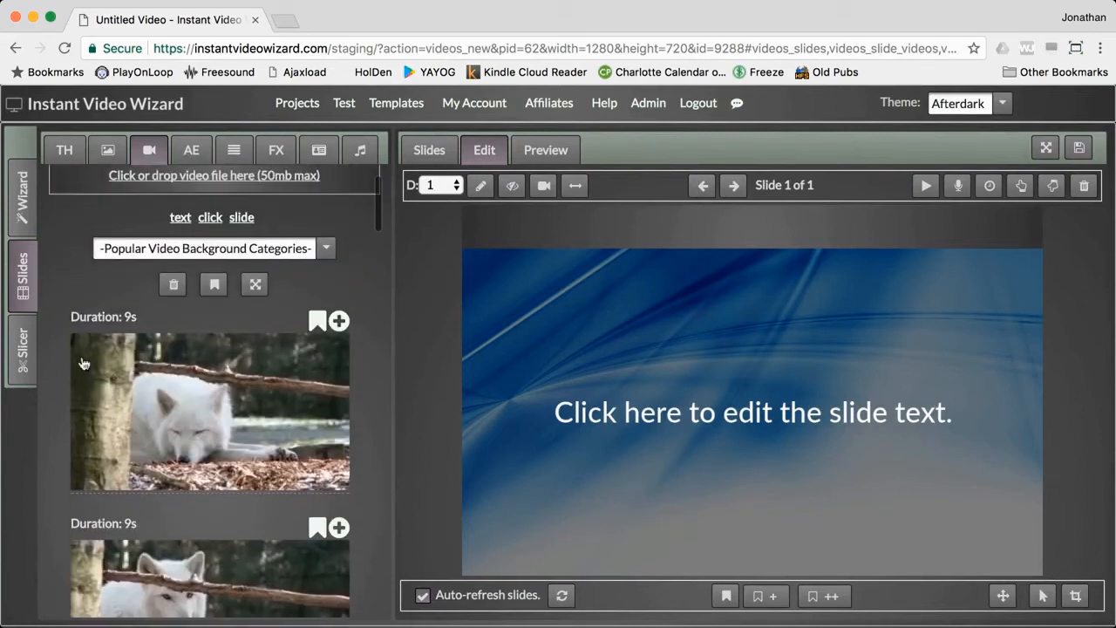
Preview the first 9-second clip of the white wolf lying down and use it as the slide's background video.
click(215, 408)
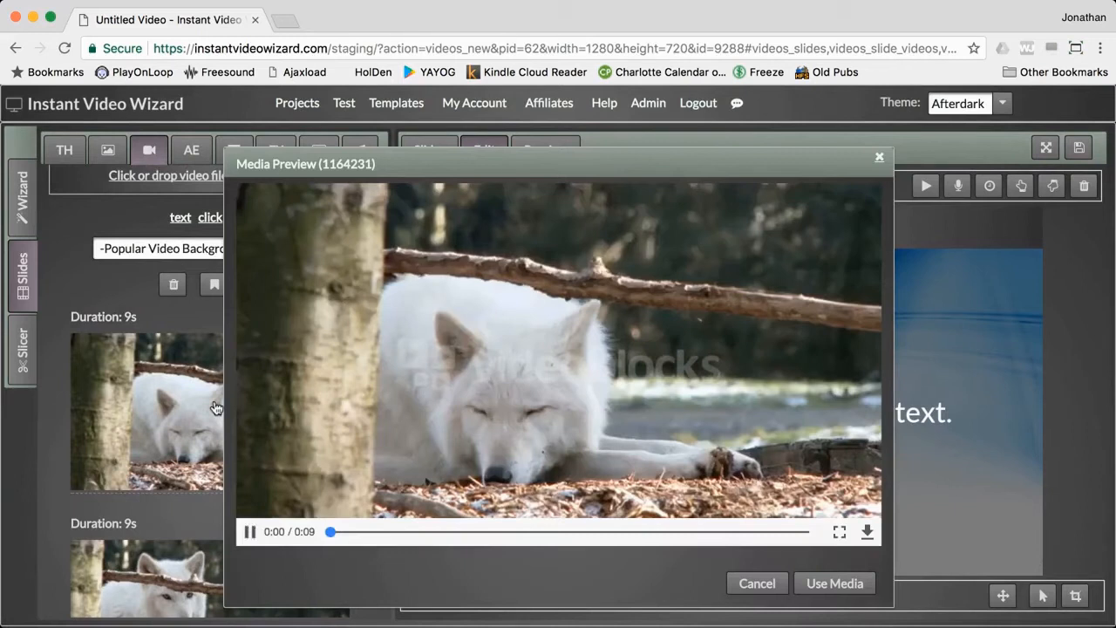
mouse_move(257, 419)
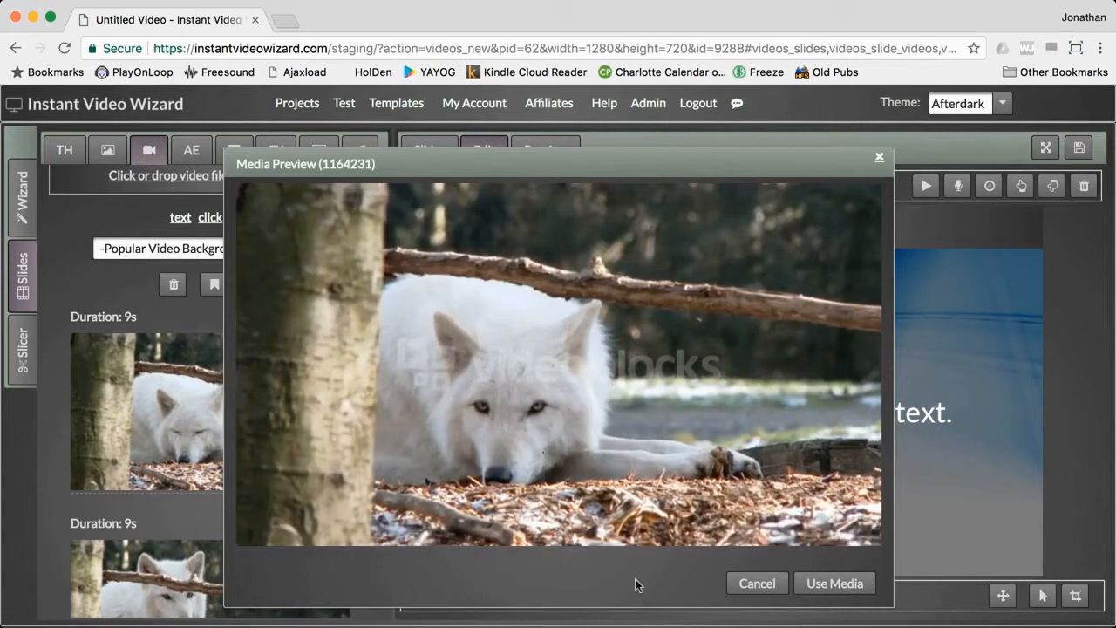
click(816, 584)
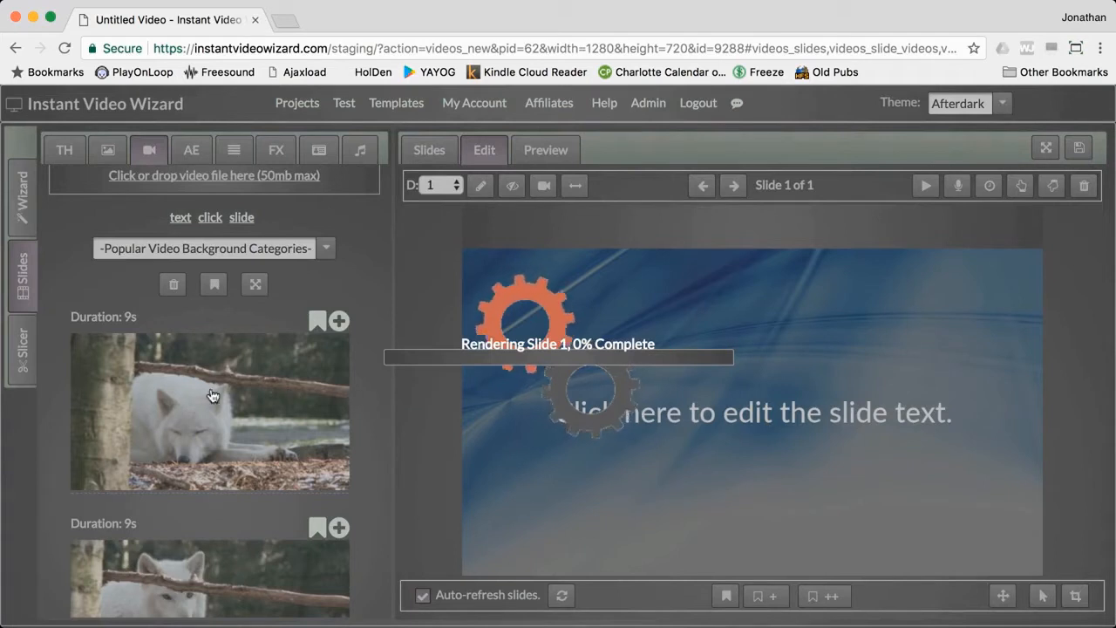
Search the video library for footage with the suggested keyword "text".
scroll(98, 329, up, 1)
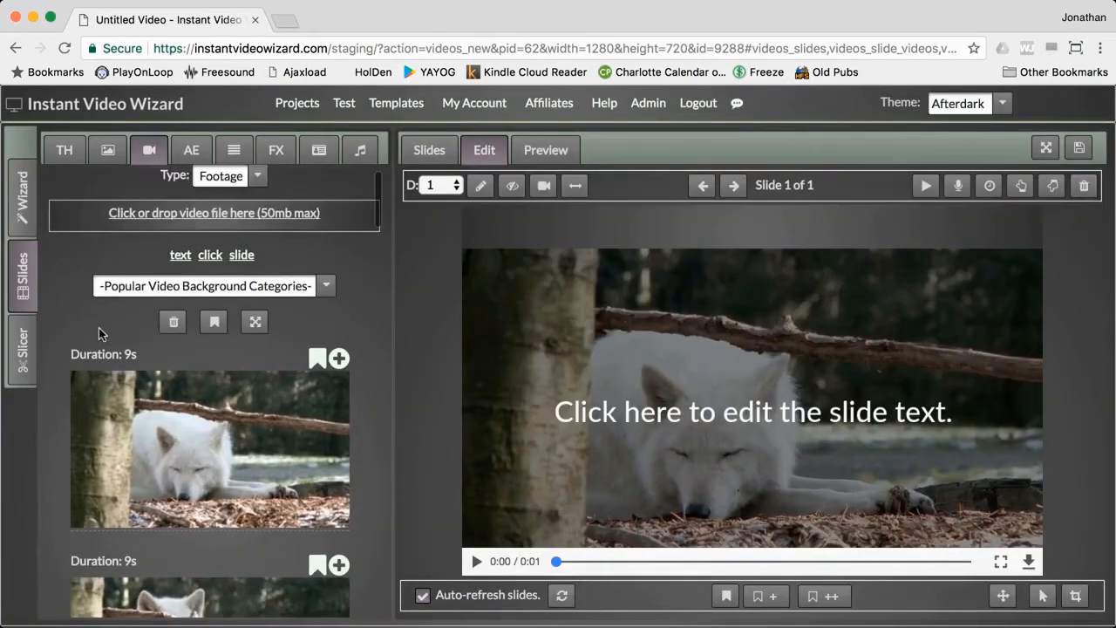
scroll(99, 332, up, 1)
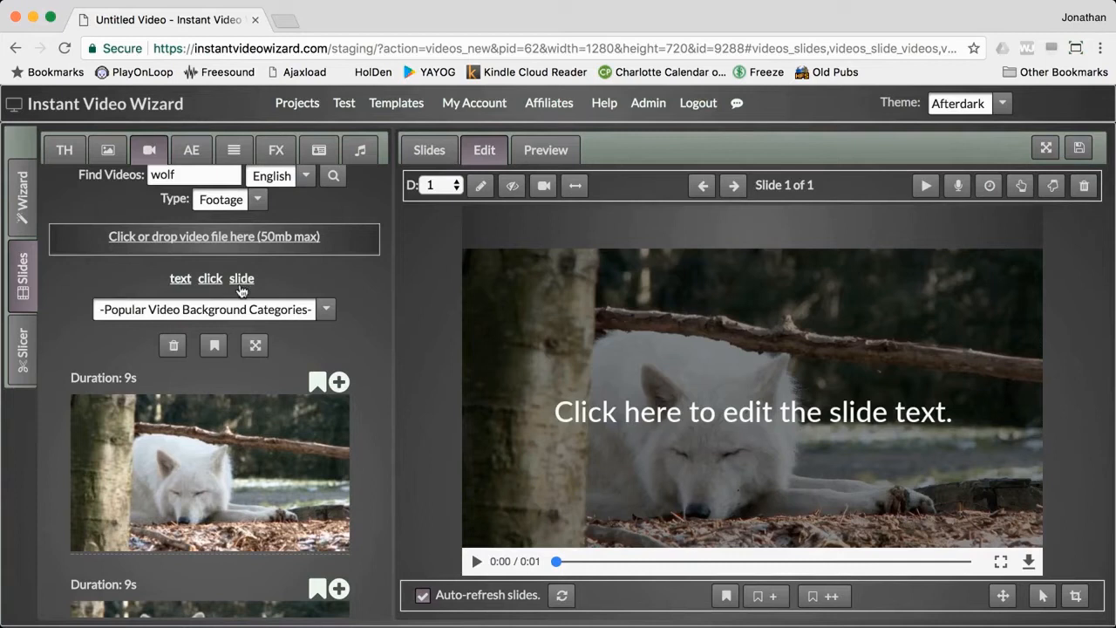
click(180, 279)
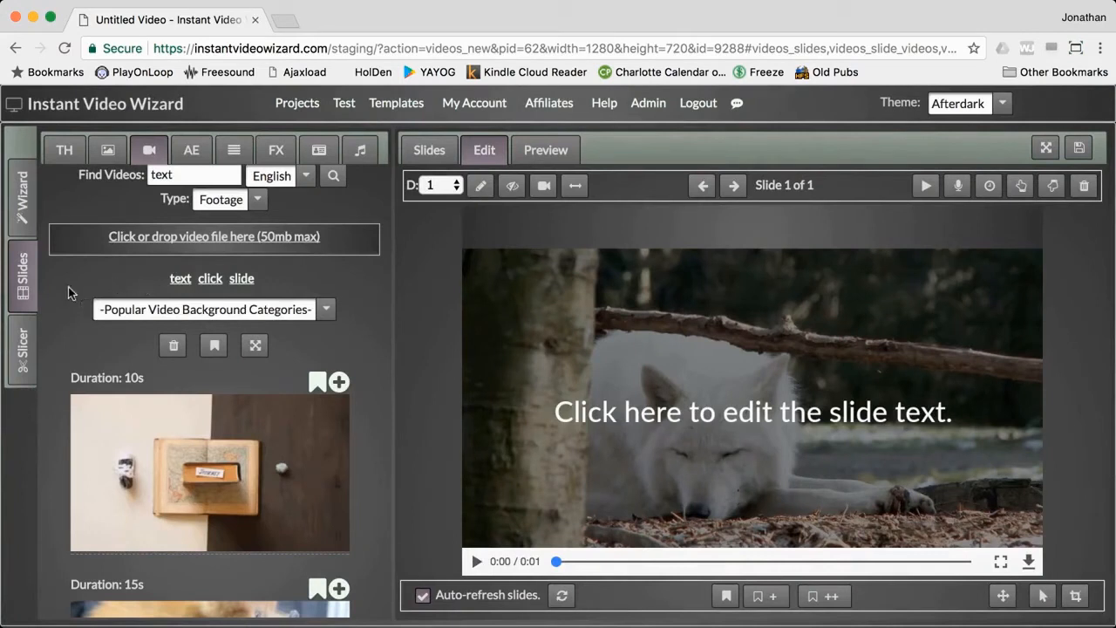
Browse the Countdown video background category and preview its 11-second clip without using it.
scroll(68, 287, up, 1)
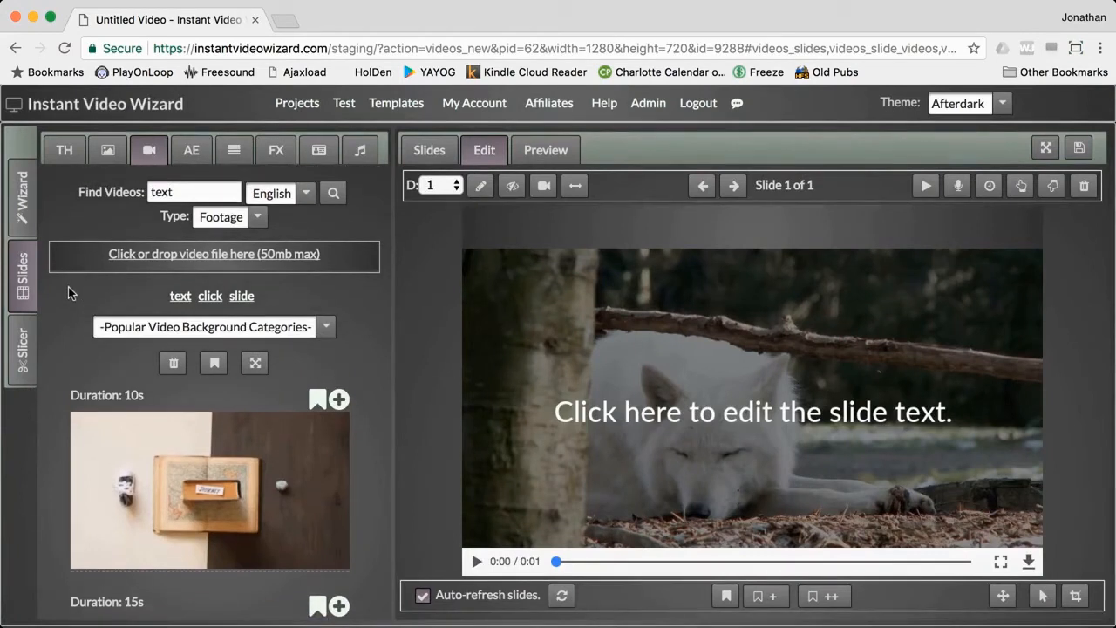
click(316, 328)
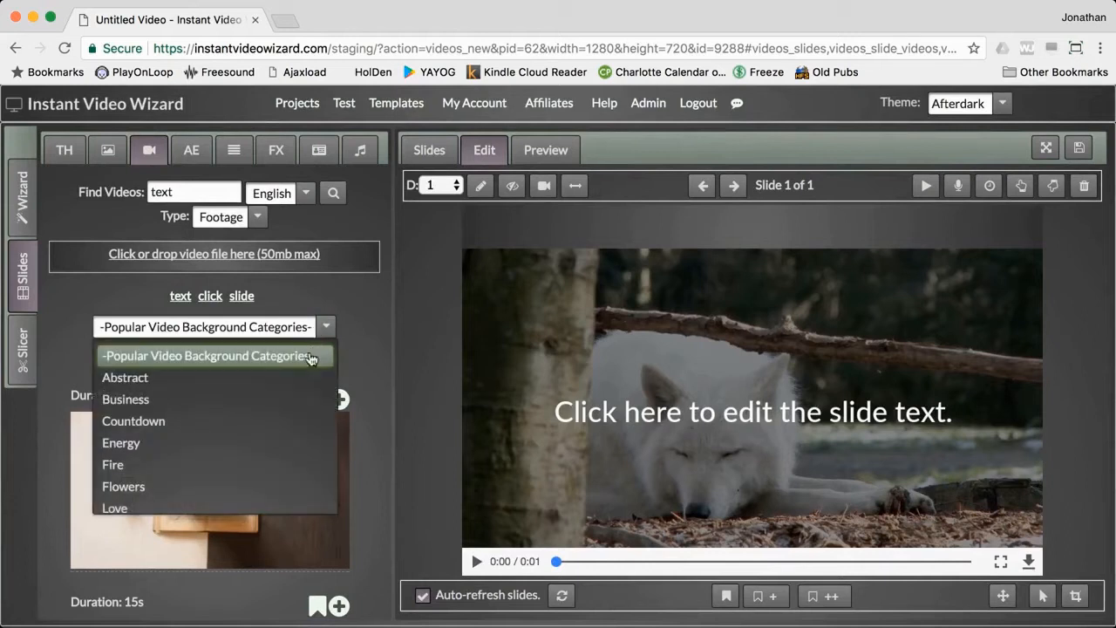
scroll(283, 433, down, 1)
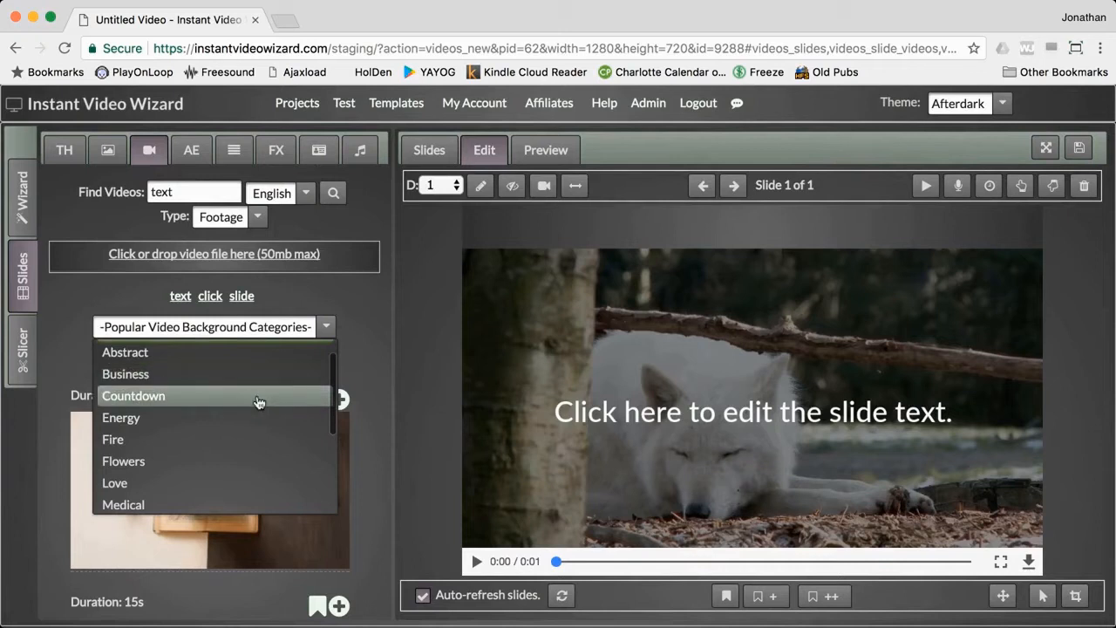
click(259, 397)
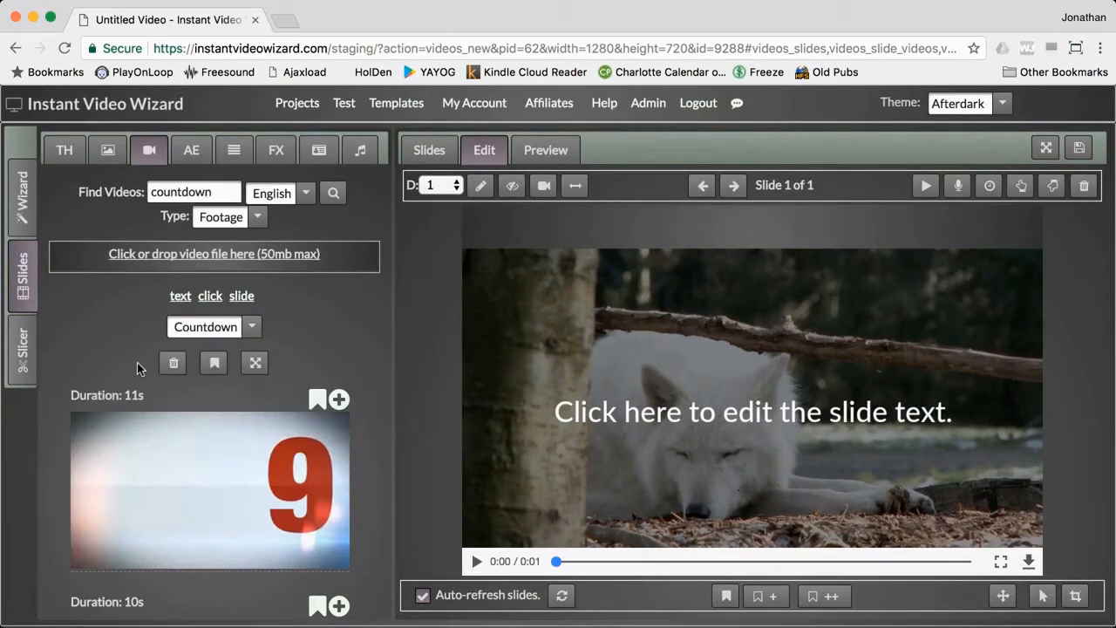
click(141, 459)
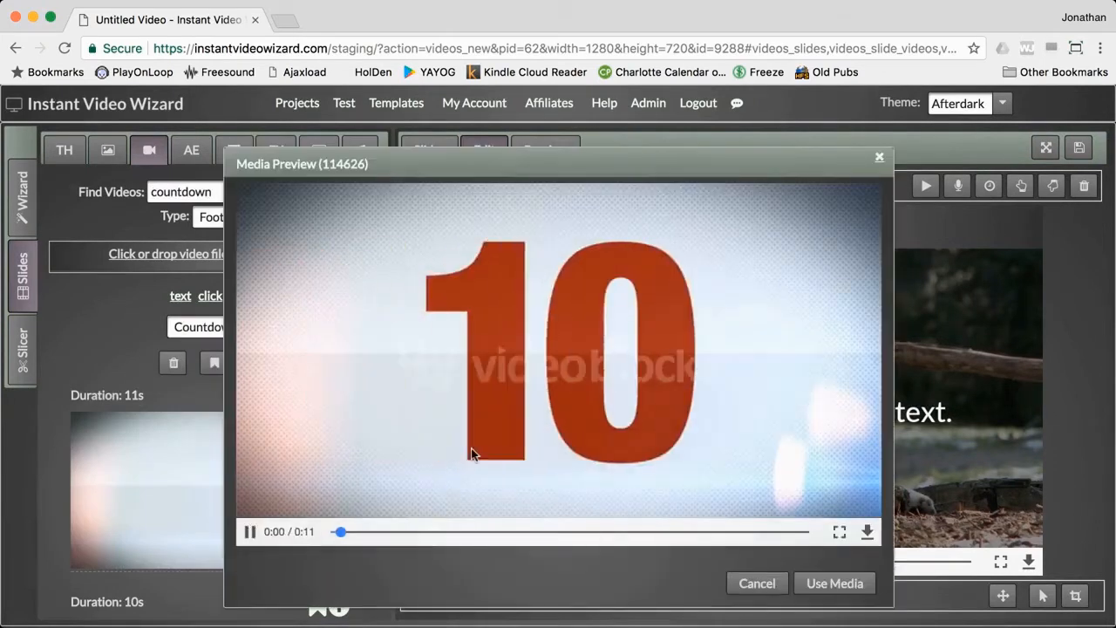
click(879, 158)
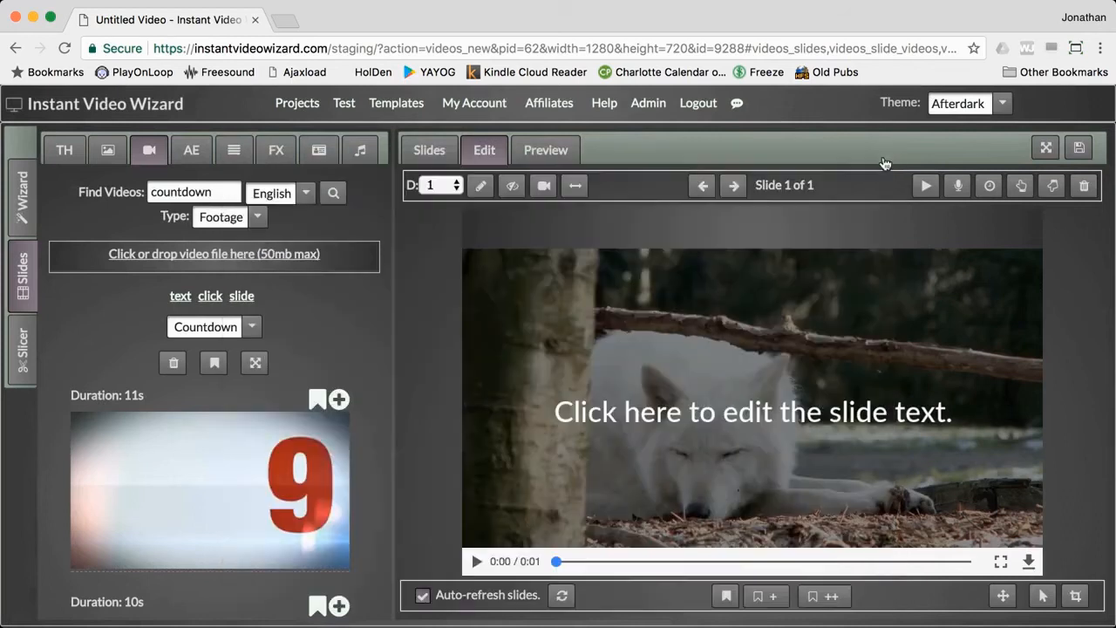
Remove the white wolf background video from the slide.
click(173, 364)
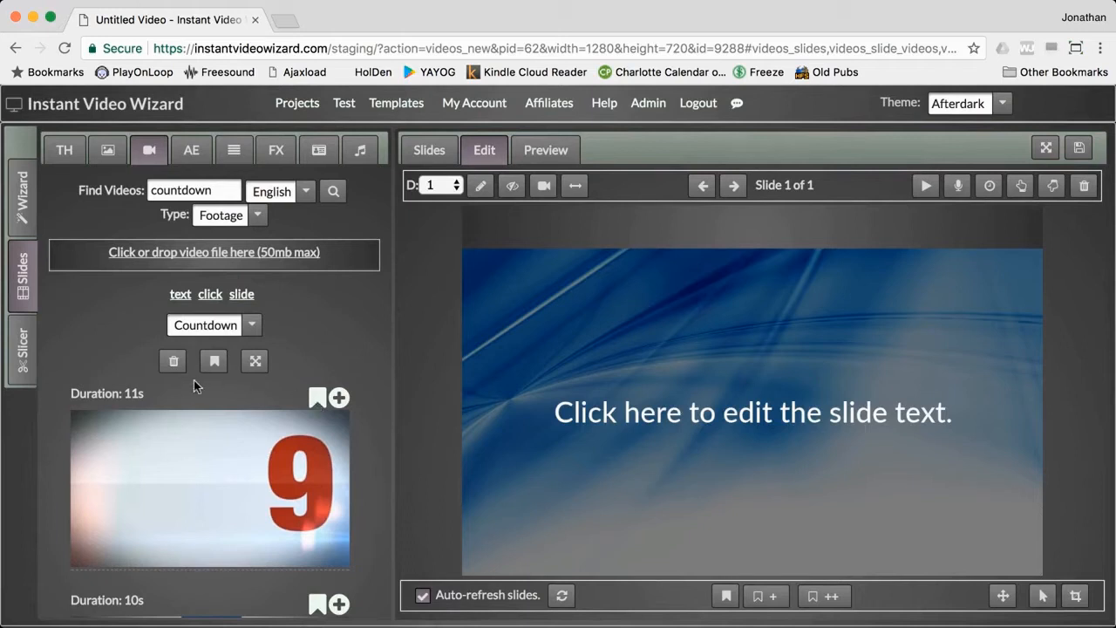
click(214, 363)
key(Escape)
scroll(257, 393, down, 1)
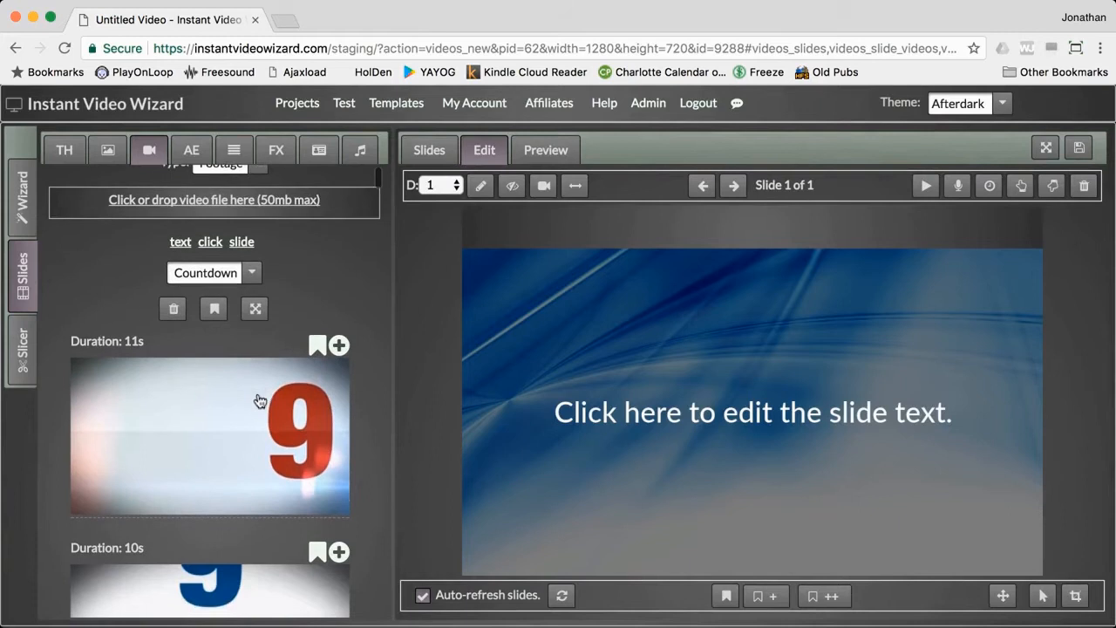
click(340, 346)
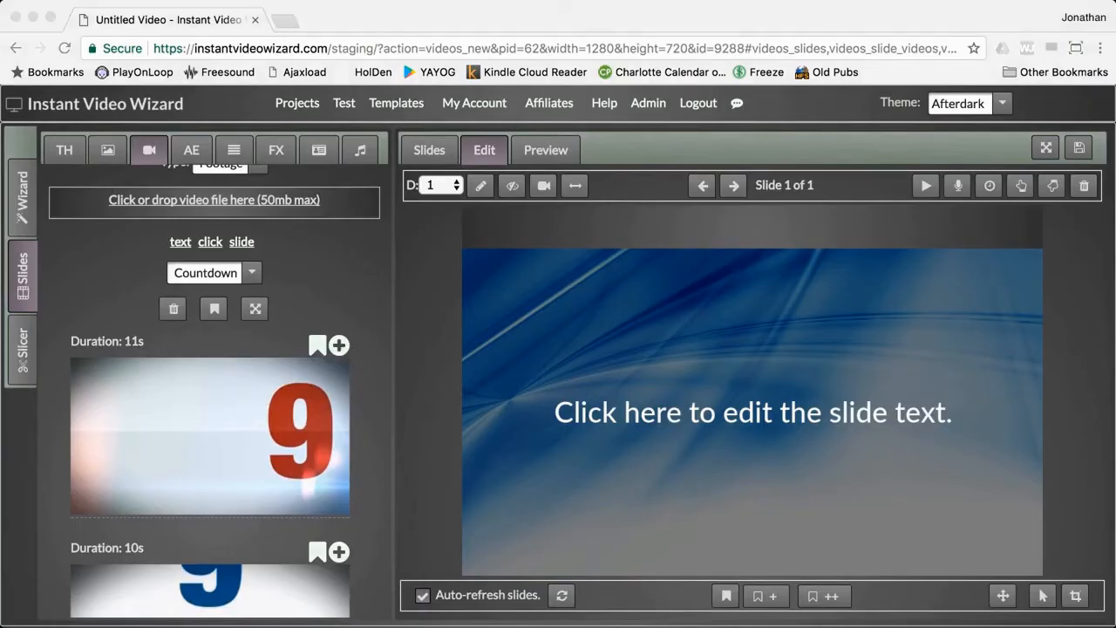
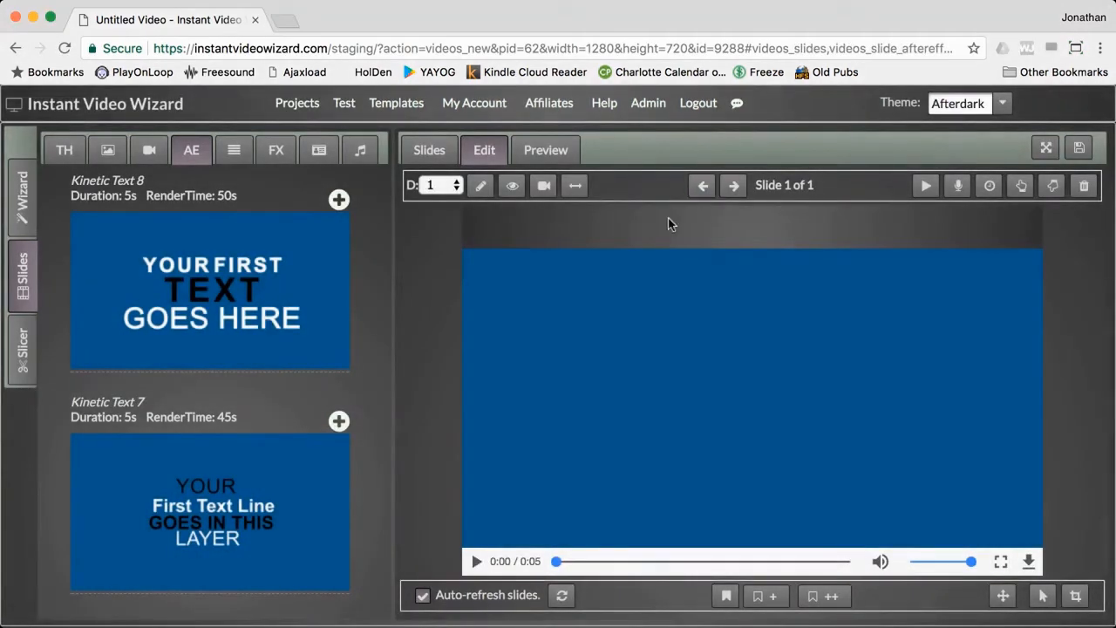
Play the slide's 5-second kinetic text video.
click(476, 563)
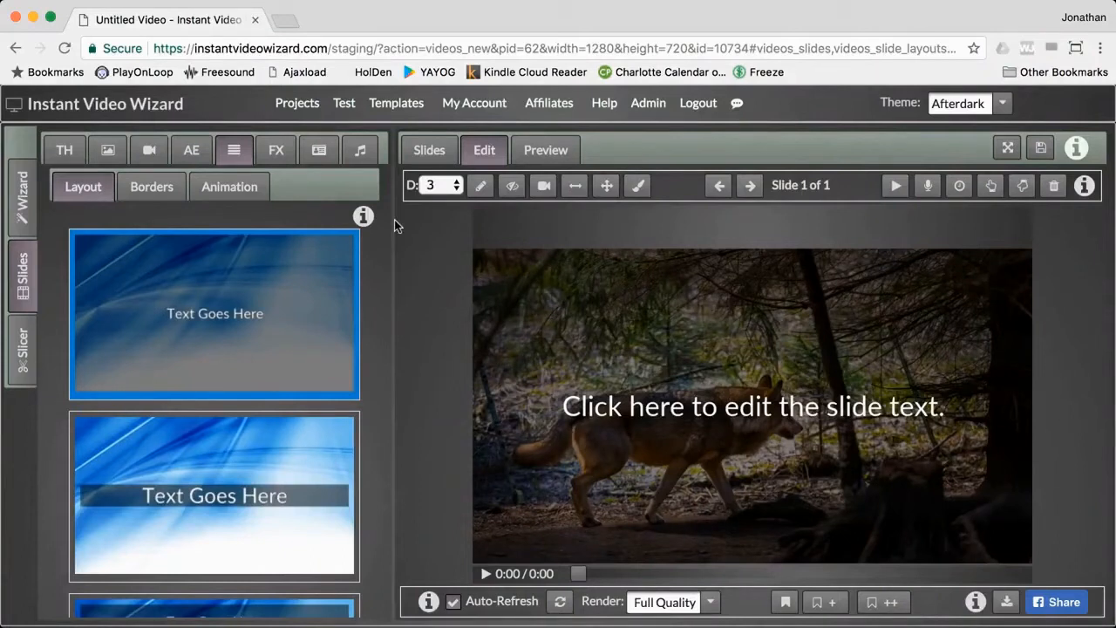
Try the centered text band layout on the walking wolf slide and switch to the layout with the text band along the image's upper edge.
click(230, 147)
scroll(159, 372, down, 2)
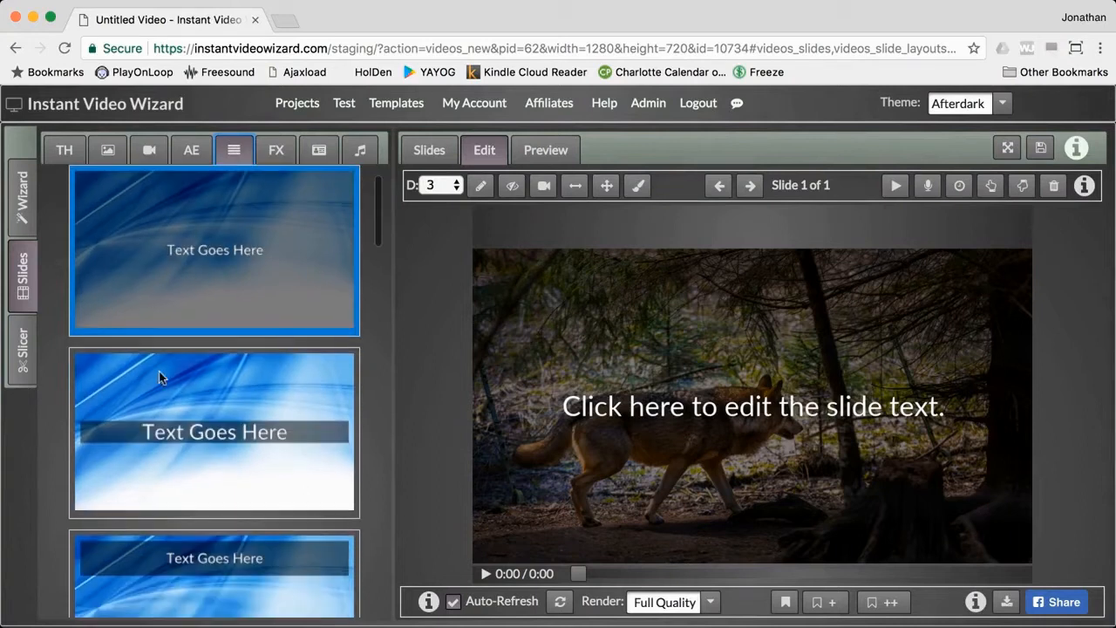
click(202, 445)
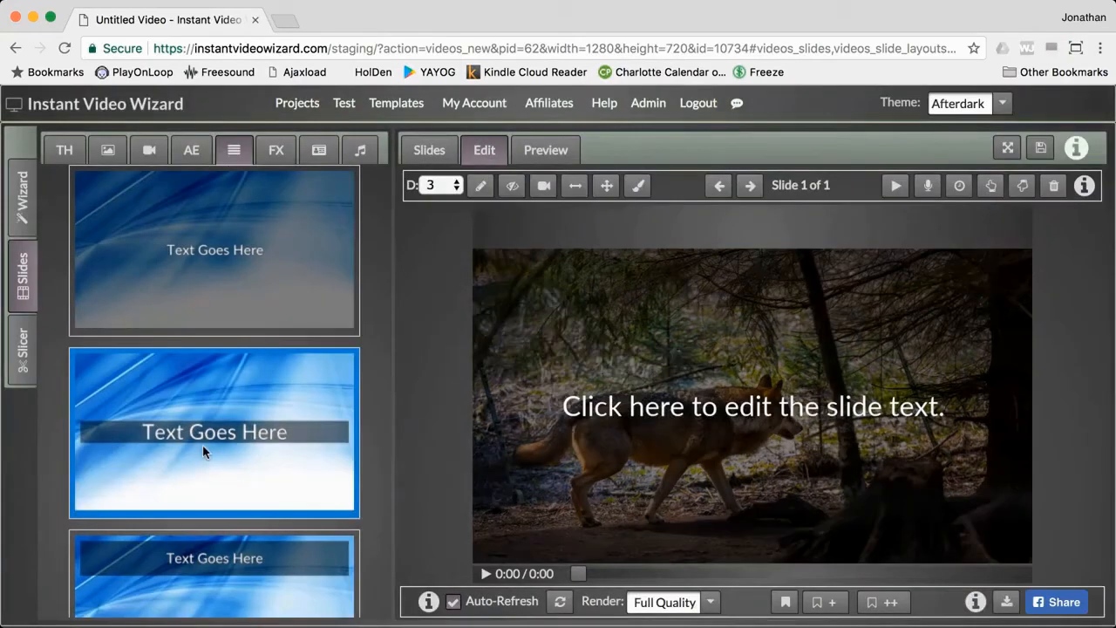
scroll(203, 445, down, 3)
click(204, 482)
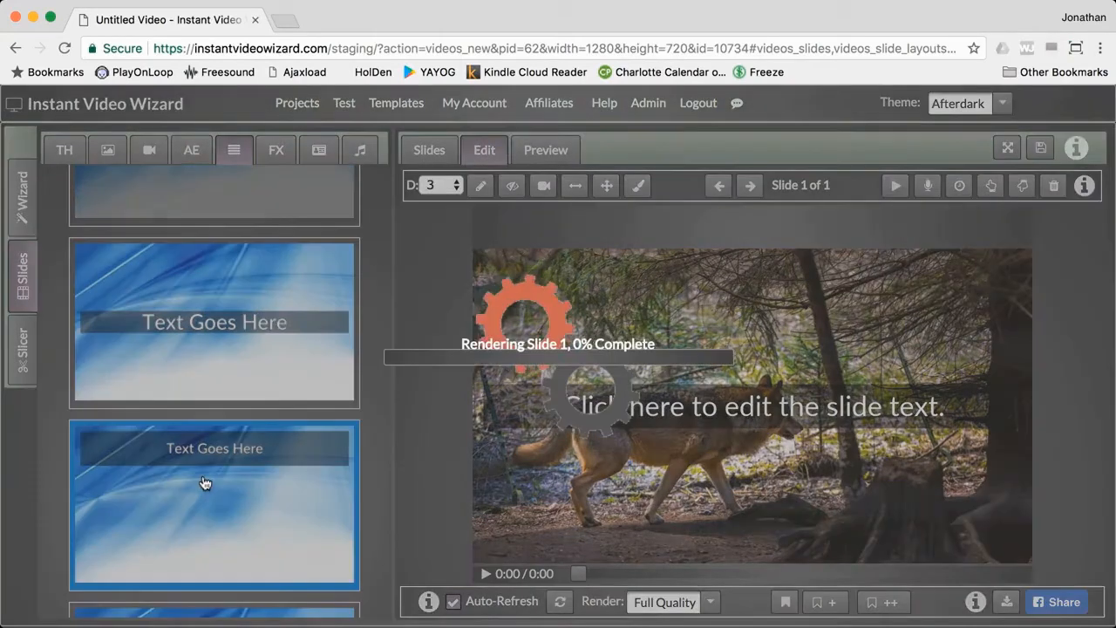
Apply the Top/Bottom Basic border to the slide's text band.
scroll(203, 478, up, 5)
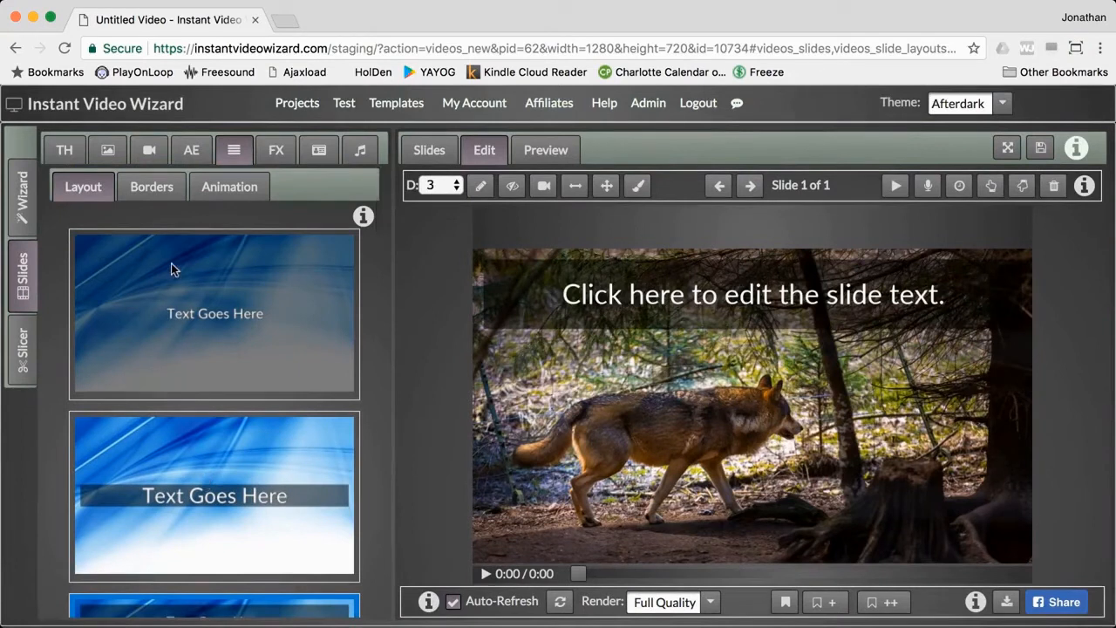
click(160, 189)
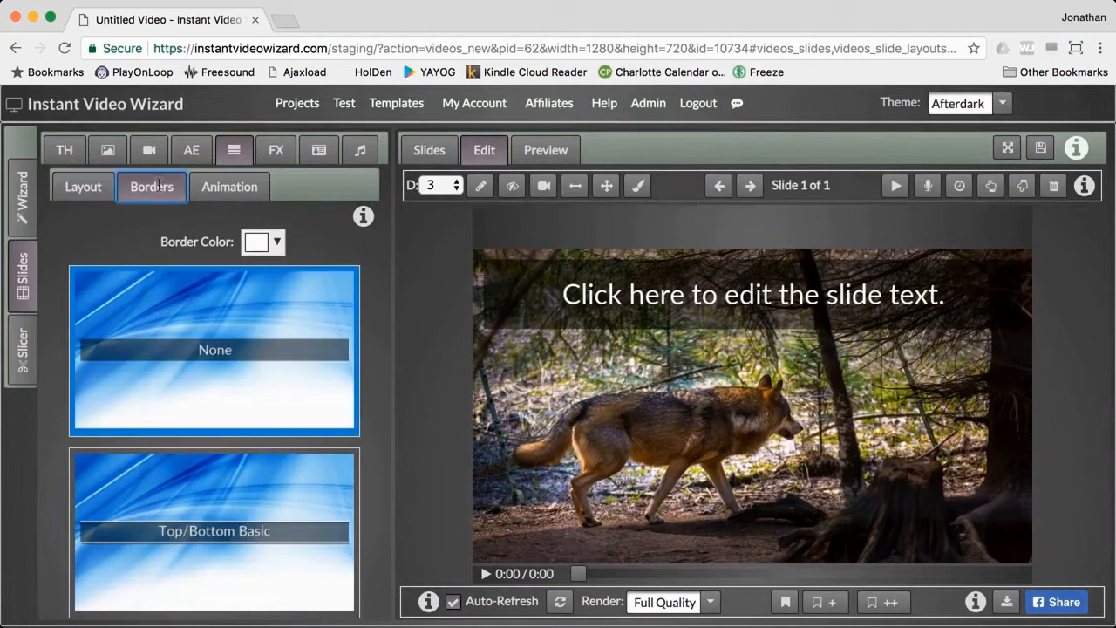
scroll(166, 331, down, 4)
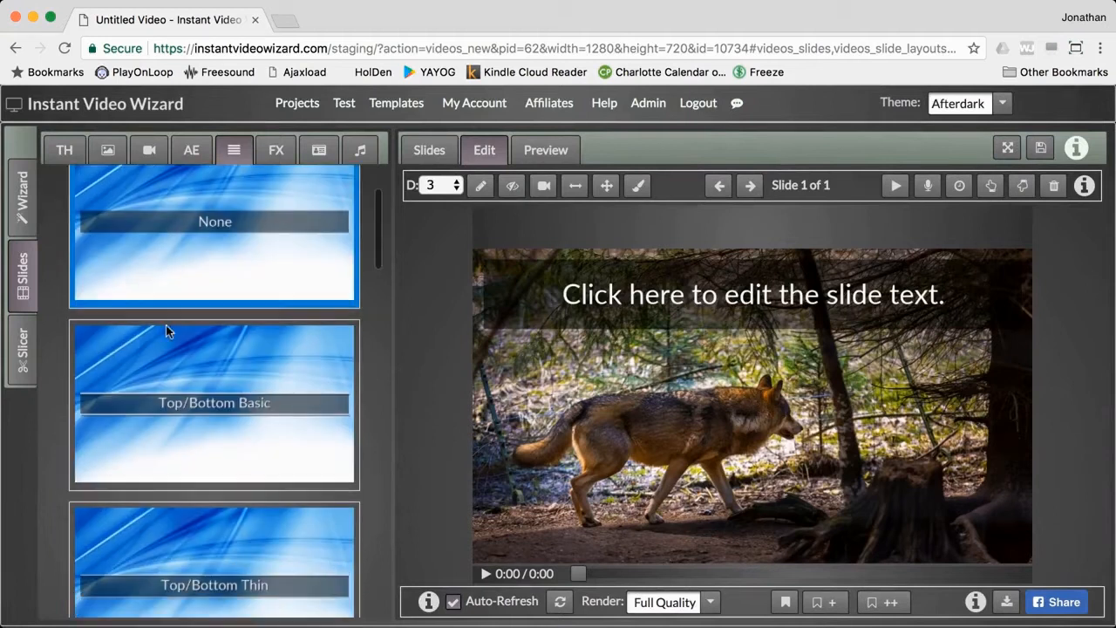
click(208, 381)
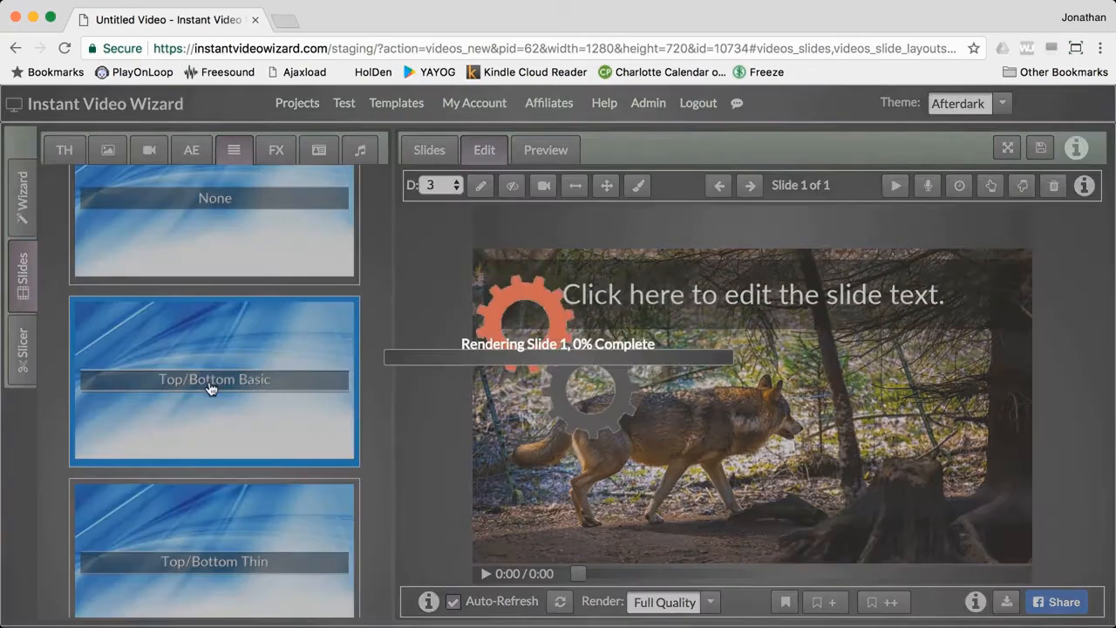
Change the text band's border style to Box Thick.
scroll(208, 381, down, 5)
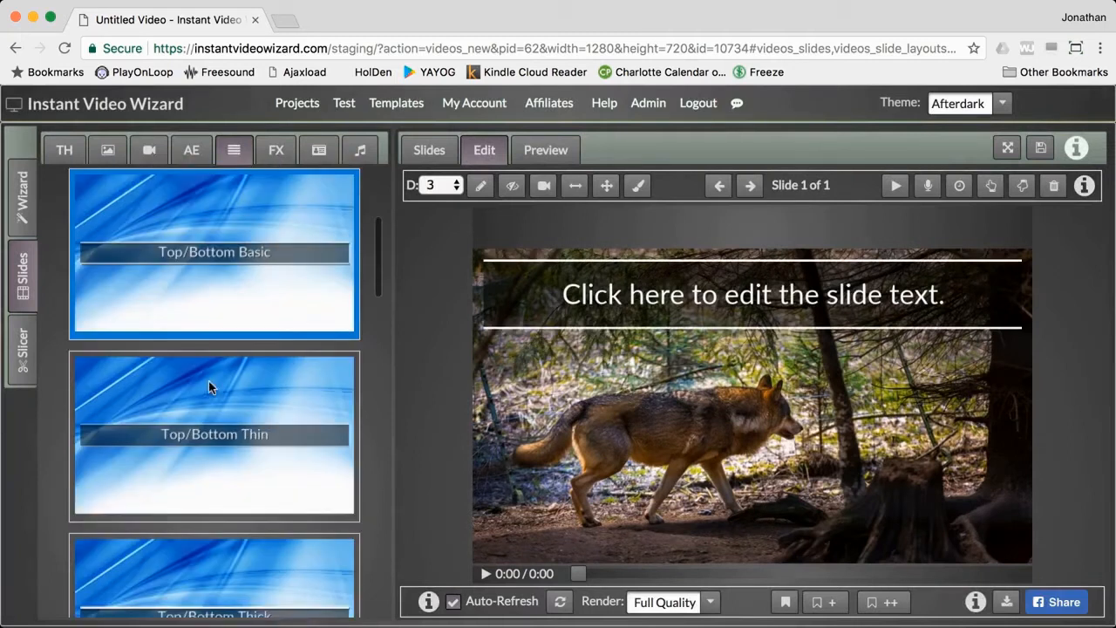
scroll(209, 381, down, 8)
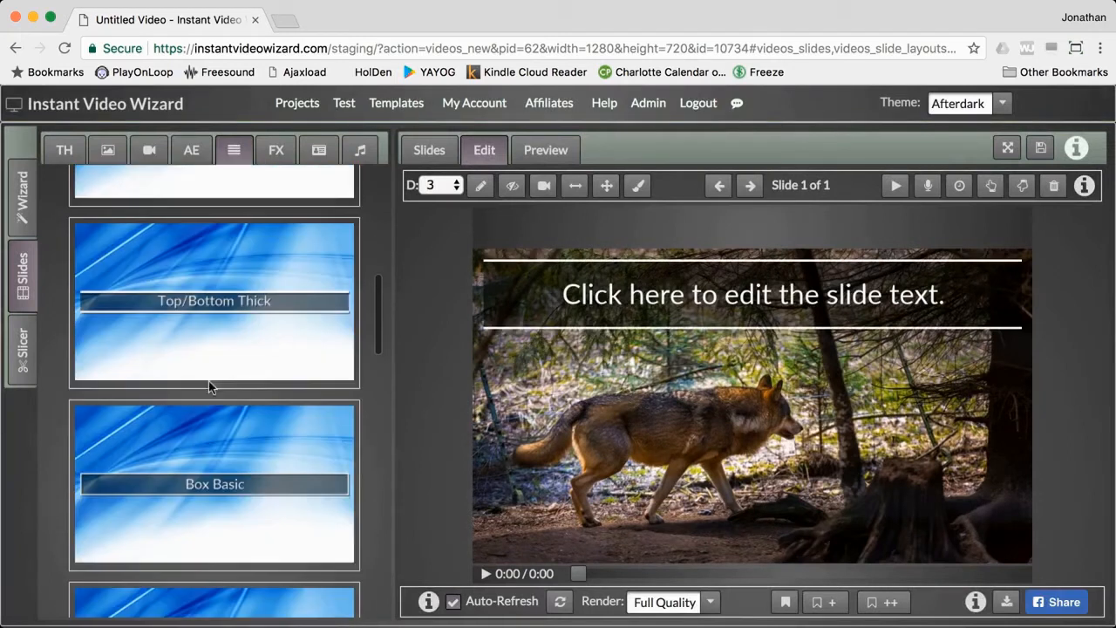
scroll(209, 381, down, 2)
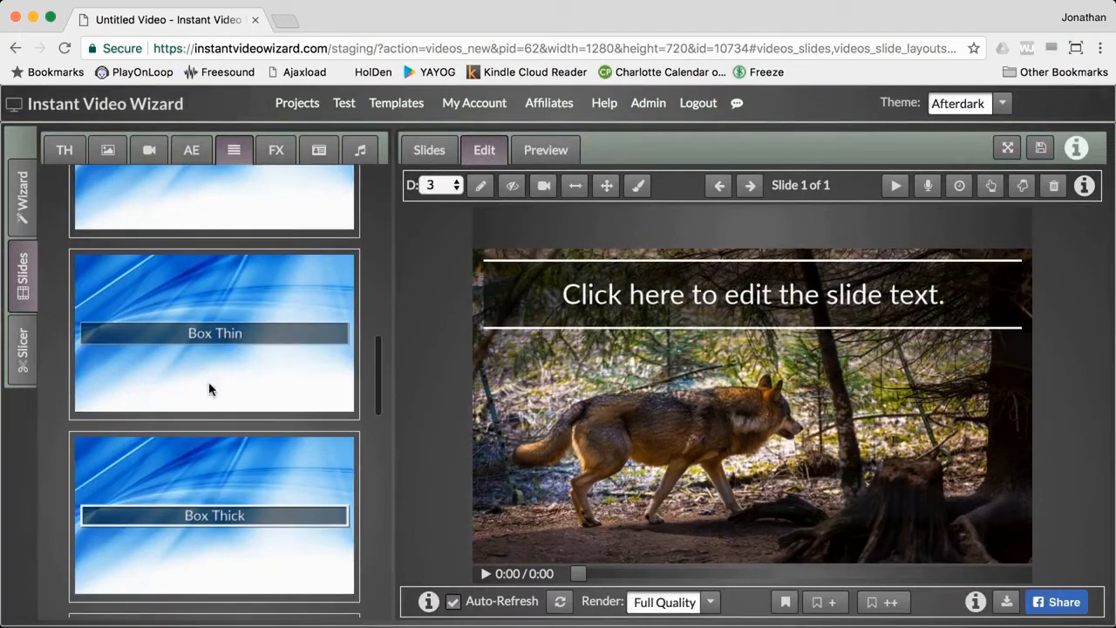
click(199, 533)
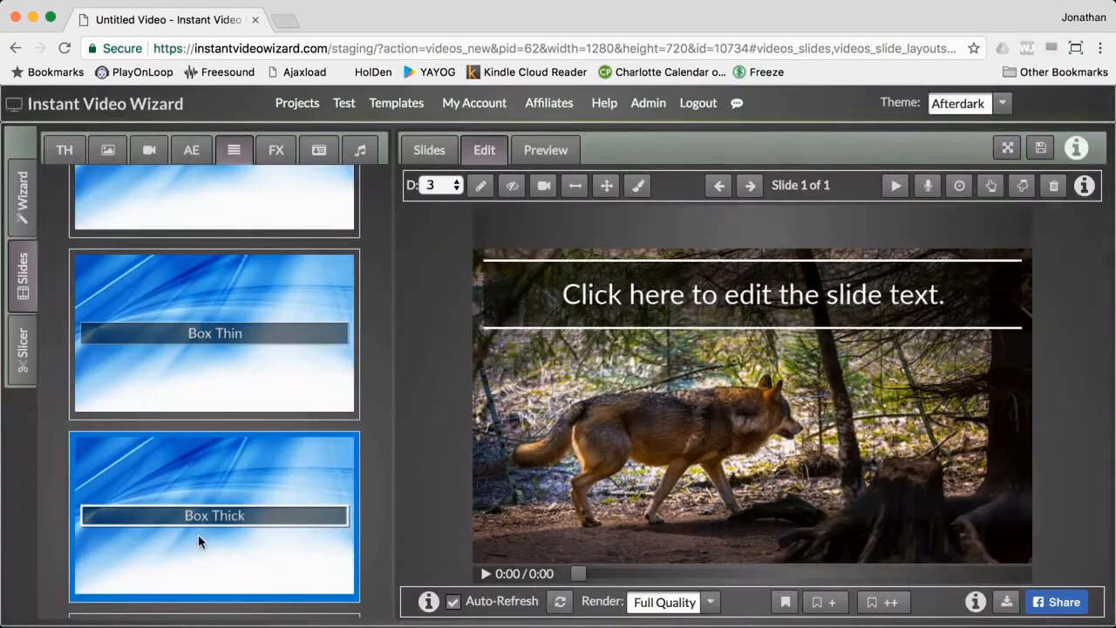
Apply the Slide In From Right text animation to the slide.
scroll(198, 541, up, 2)
scroll(198, 534, up, 8)
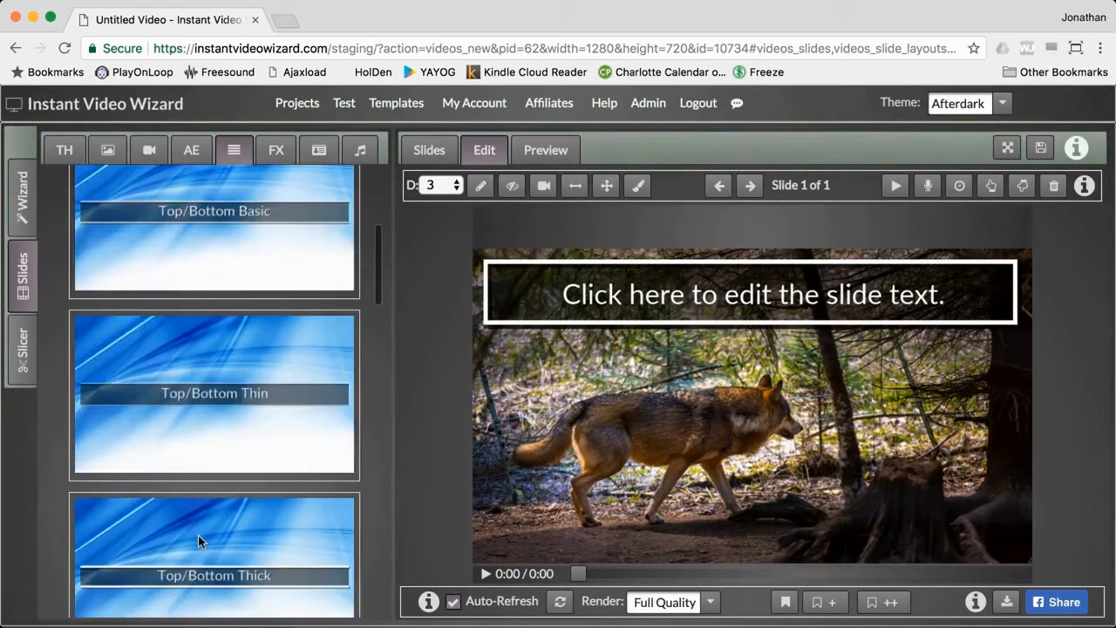
scroll(198, 535, up, 4)
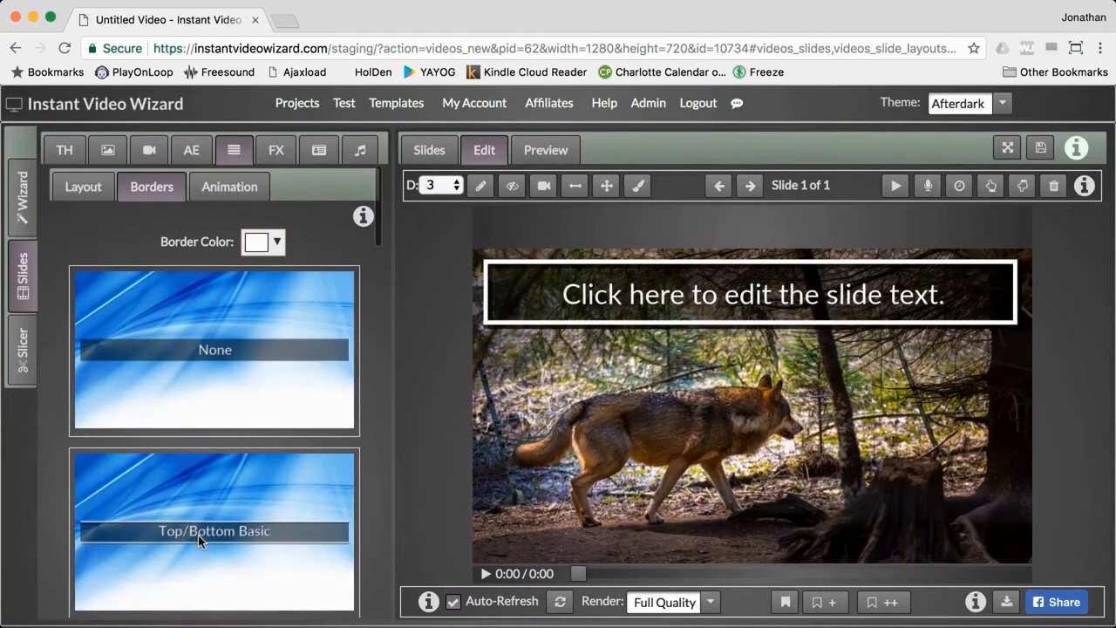
click(221, 197)
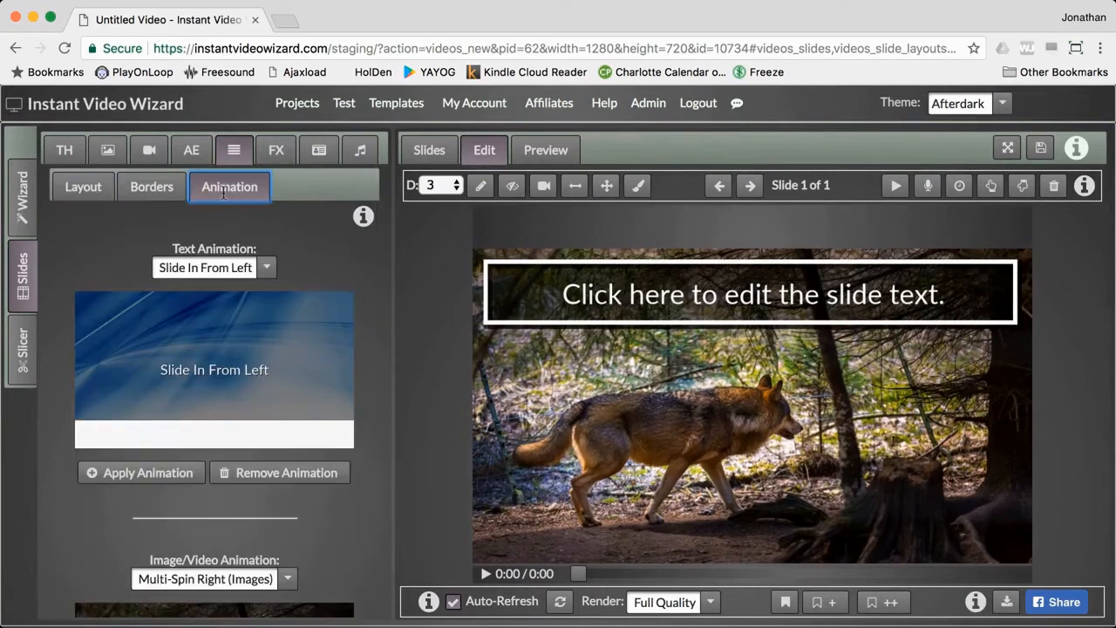
click(253, 268)
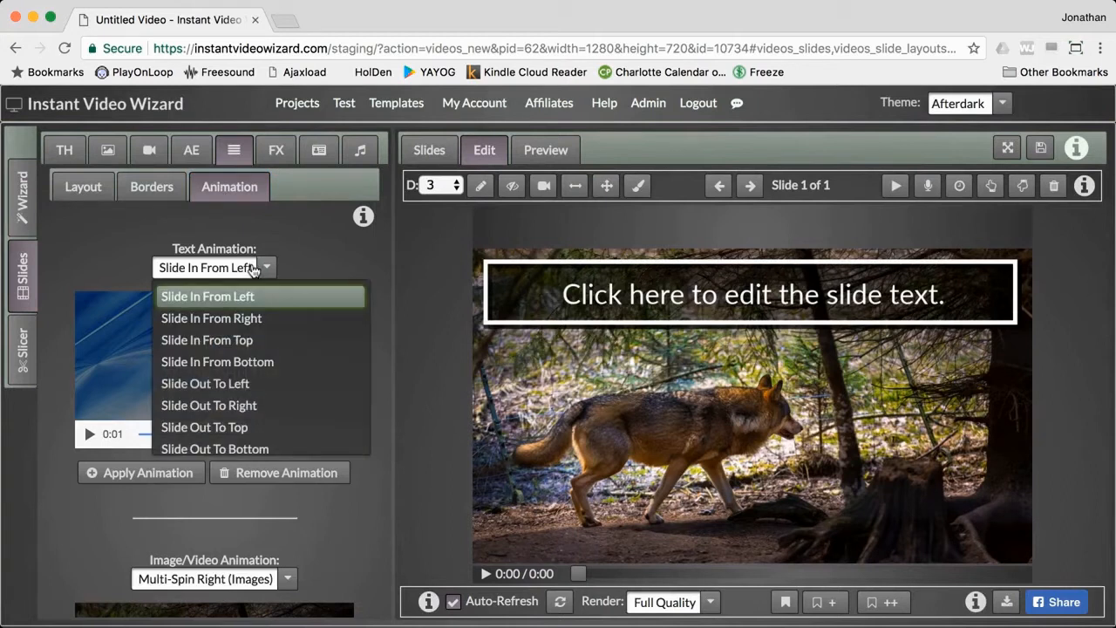
click(250, 320)
click(143, 472)
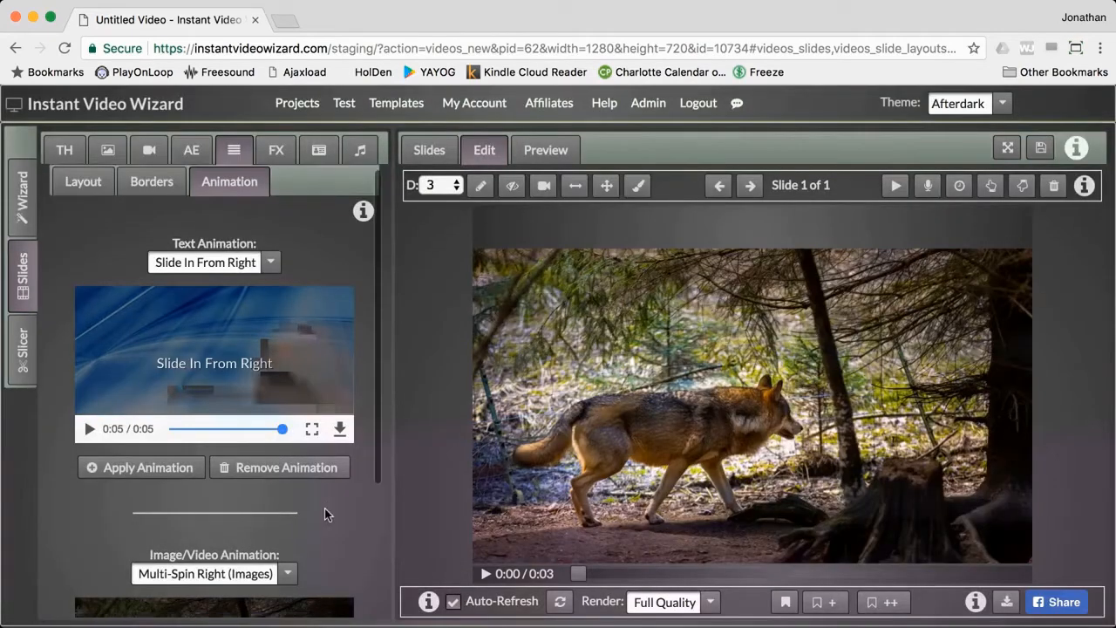
Look over the image/video animation options and play the slide to preview its text animation.
scroll(324, 510, down, 4)
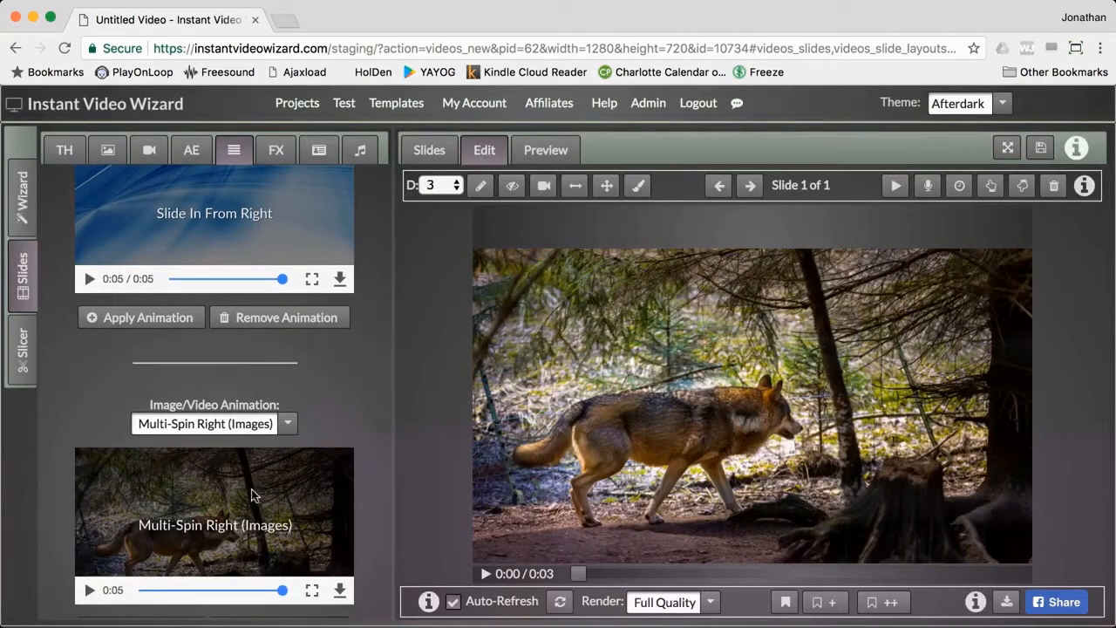
scroll(265, 492, down, 1)
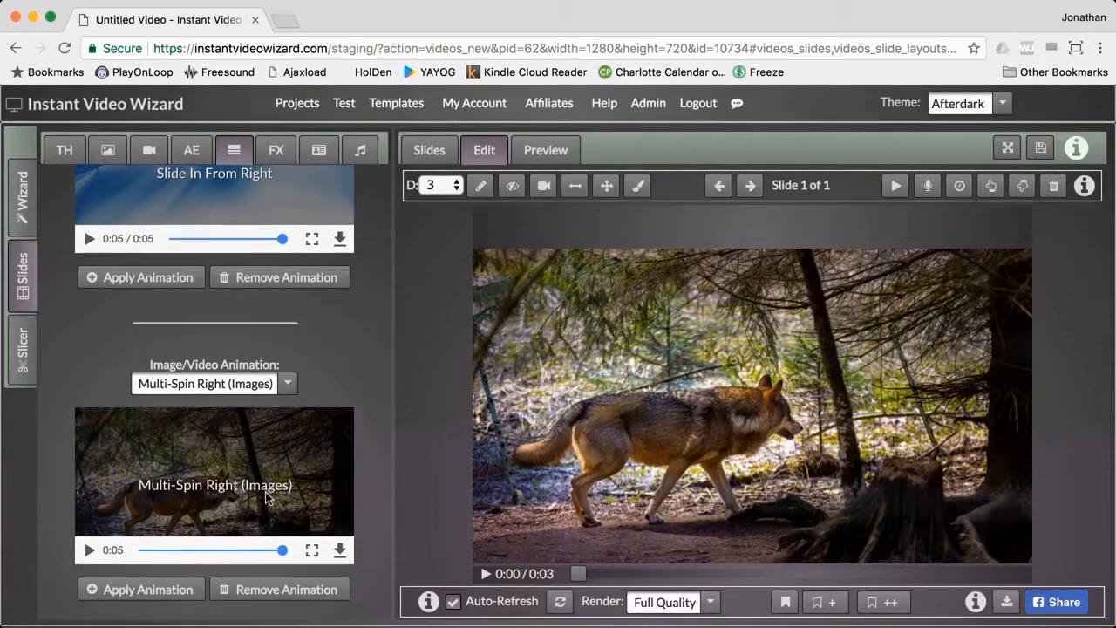
click(486, 575)
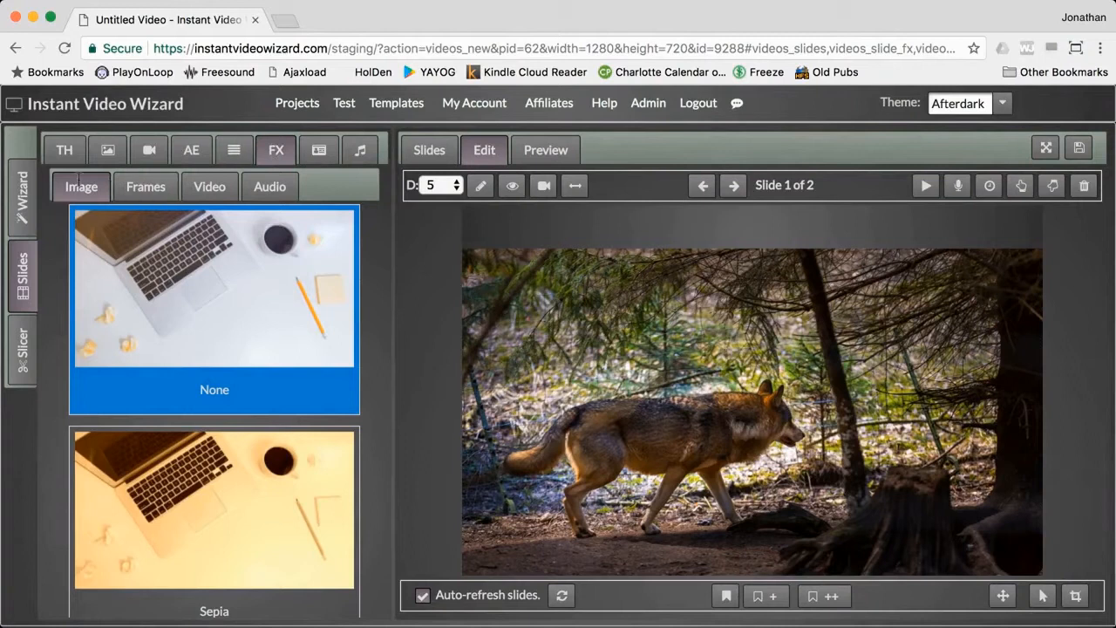
Apply the Sepia image effect to the walking wolf picture on slide 1.
scroll(185, 307, down, 5)
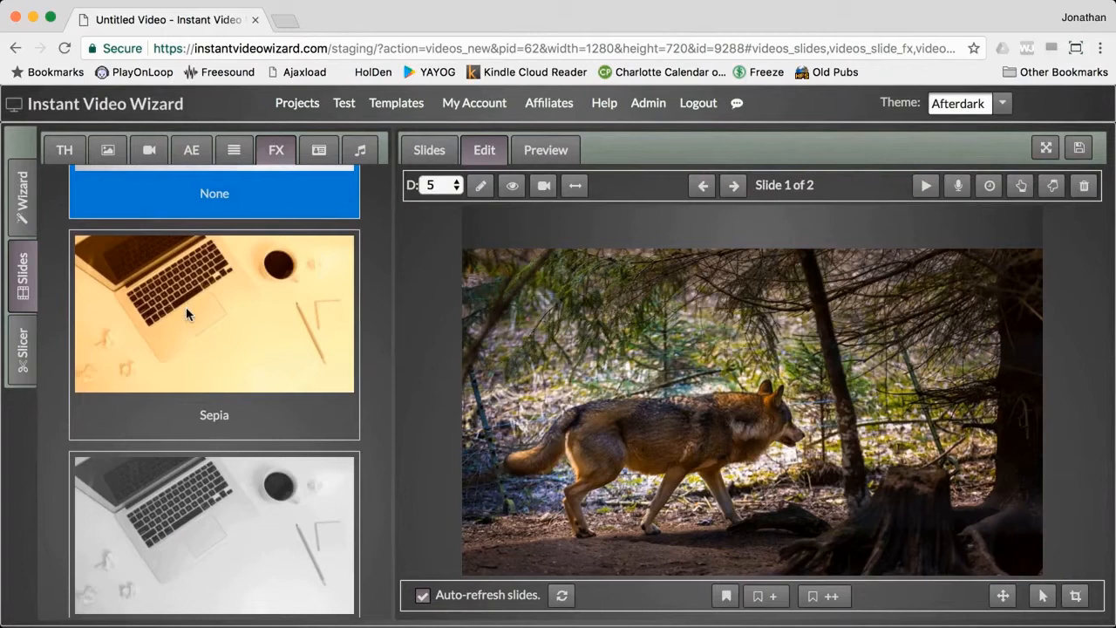
click(185, 307)
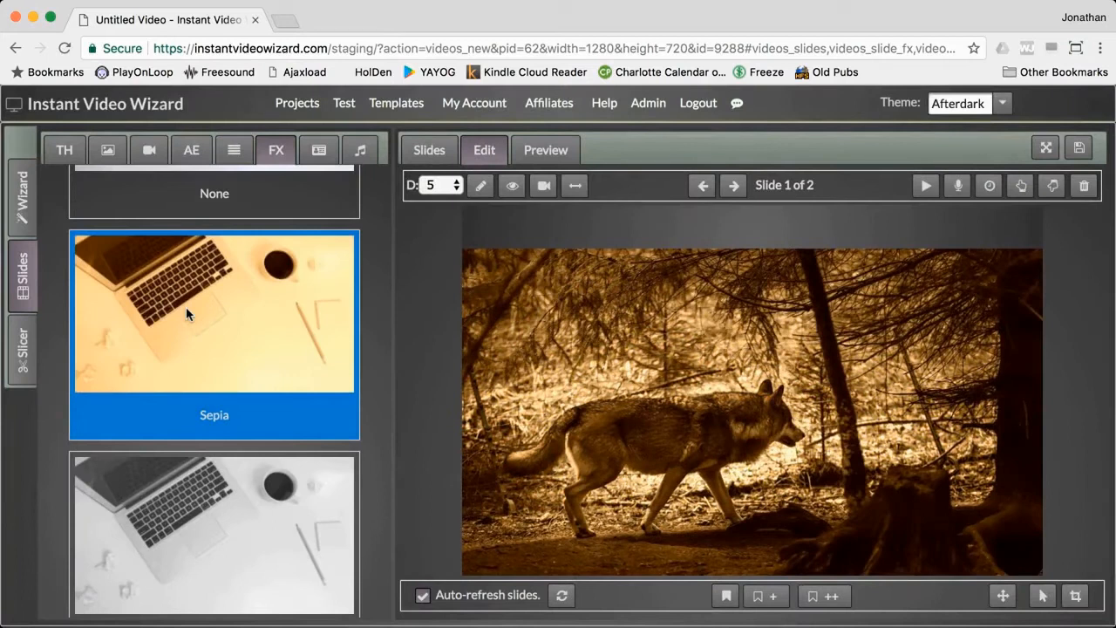
Go to slide 2, choose the Old Film video effect and preview it on the sample forest path clip.
scroll(185, 307, up, 5)
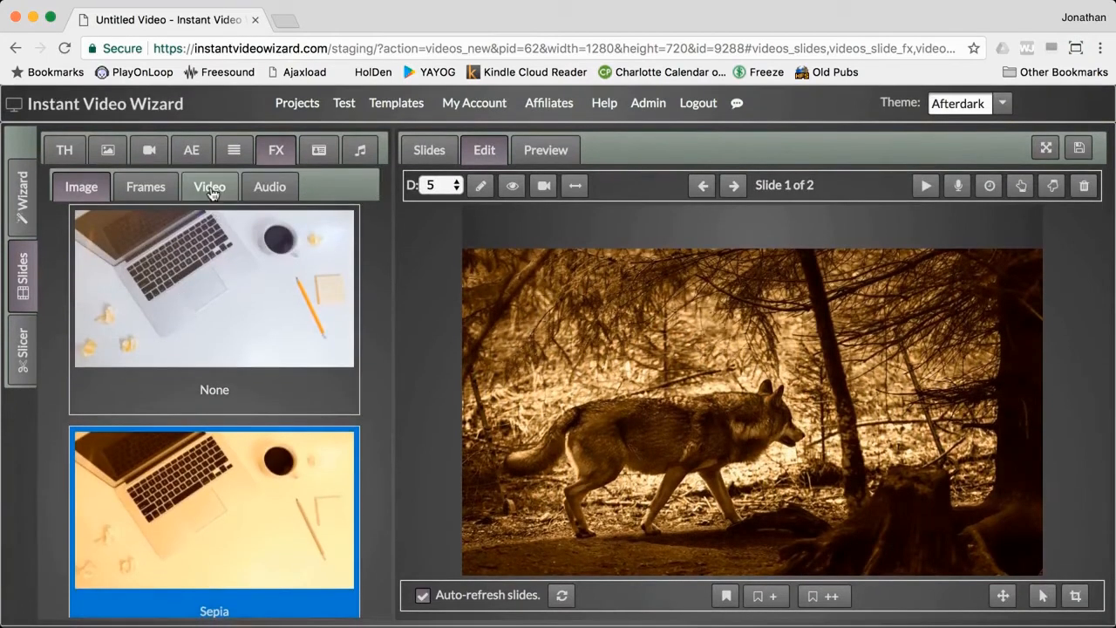
click(230, 182)
click(733, 185)
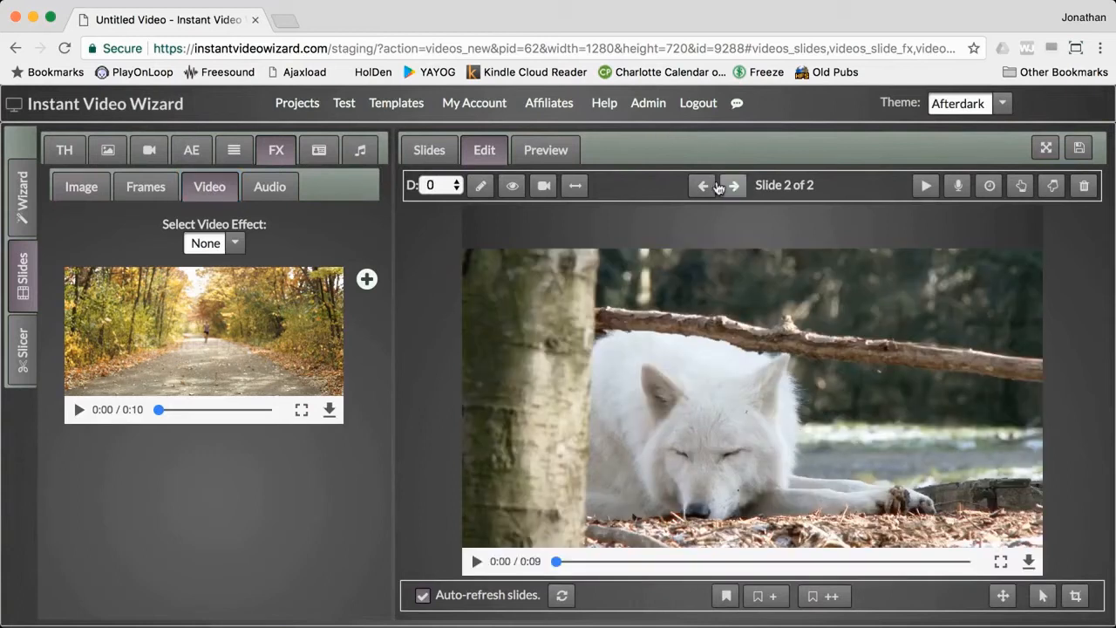
click(235, 247)
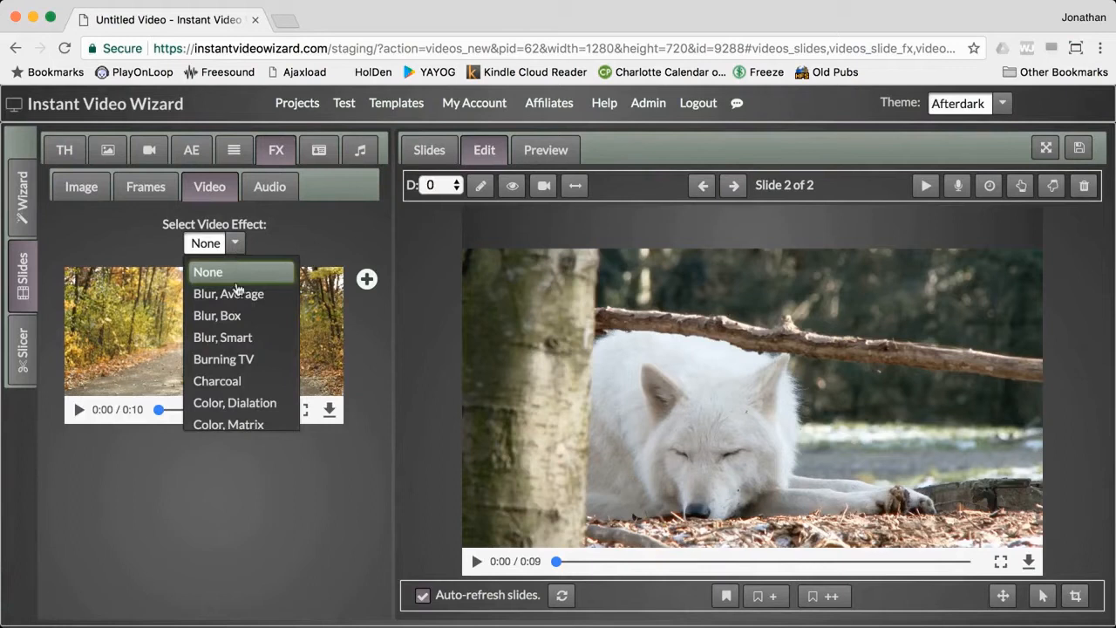
scroll(238, 318, down, 5)
scroll(237, 322, down, 5)
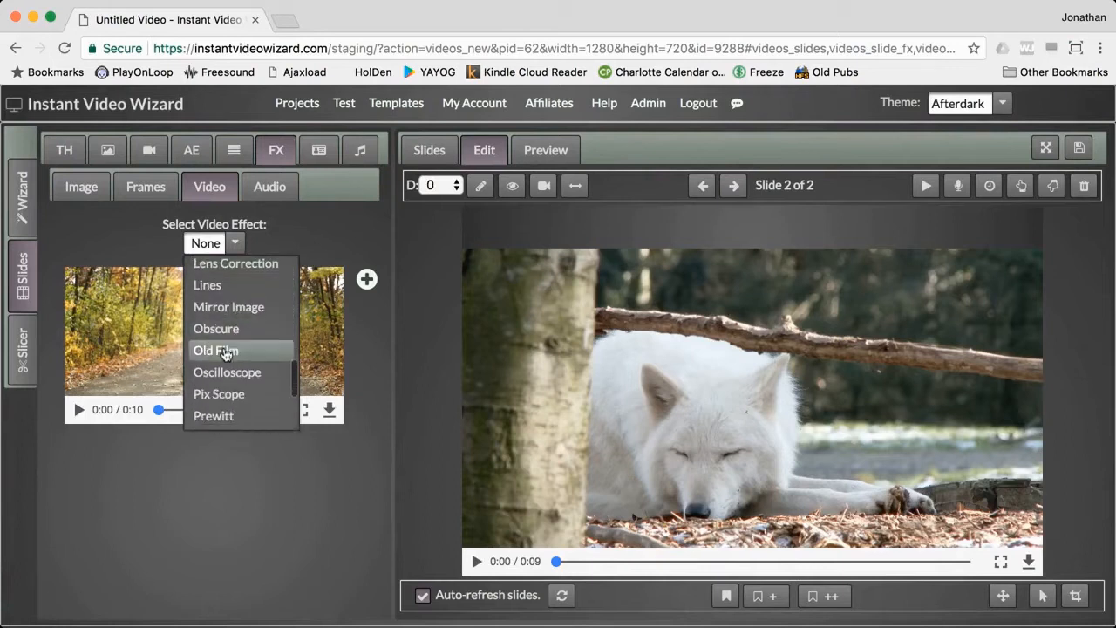
click(224, 353)
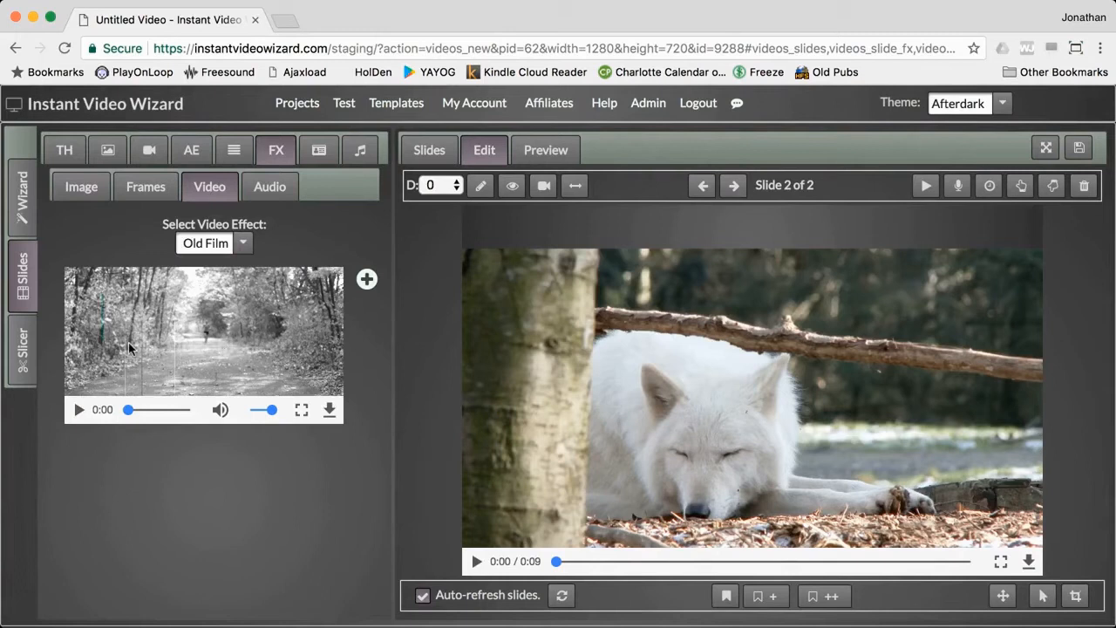
click(80, 410)
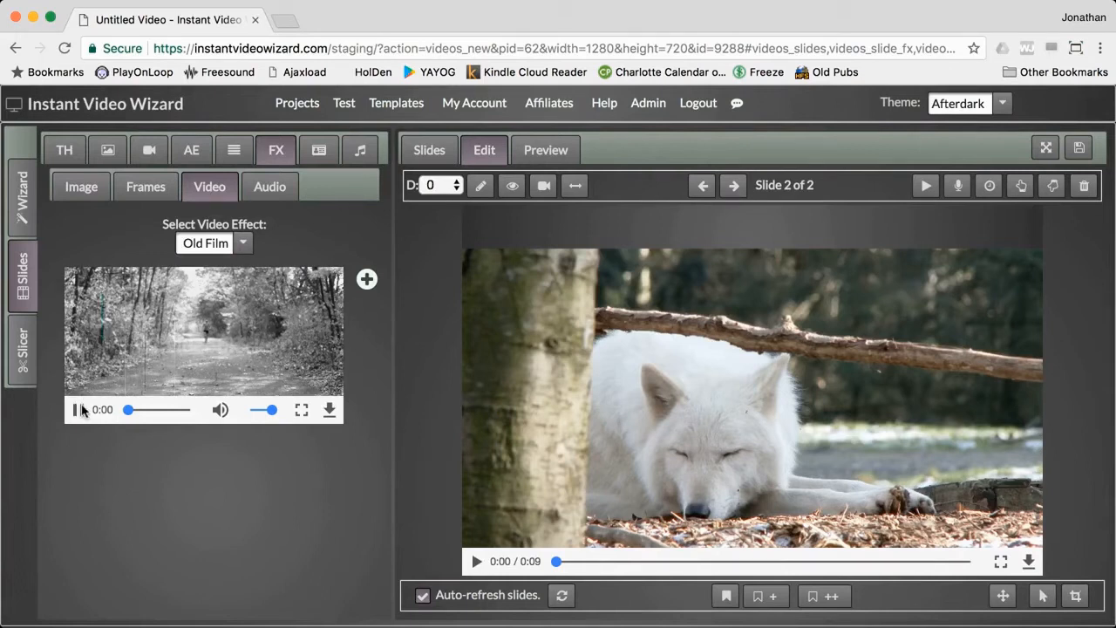
click(79, 410)
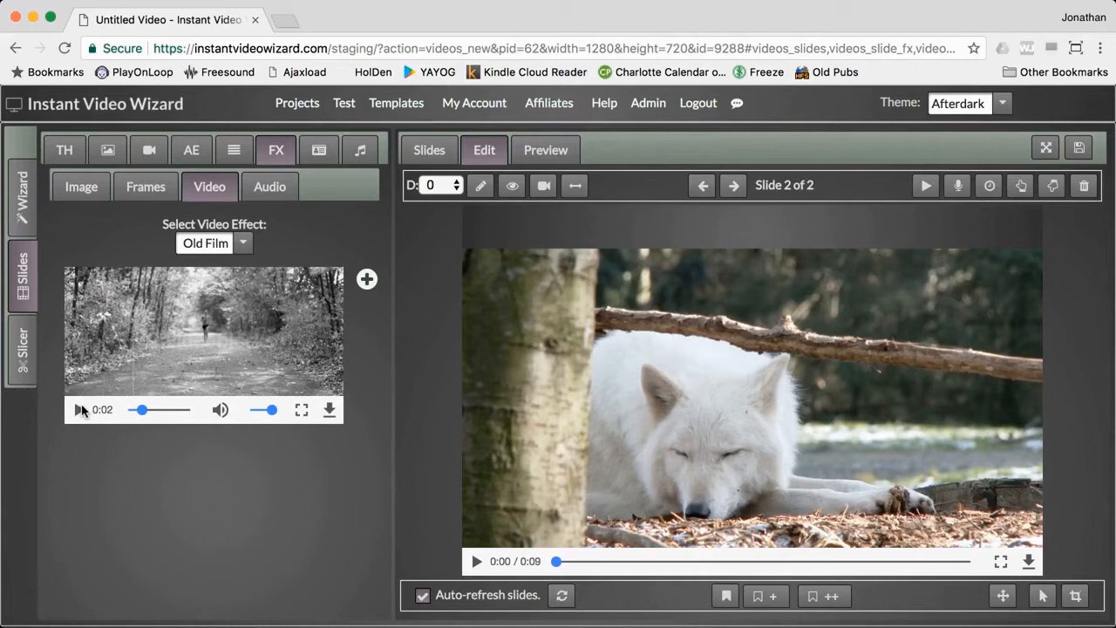
Apply the Old Film effect to the white wolf video on slide 2 and play the processed clip briefly.
click(367, 280)
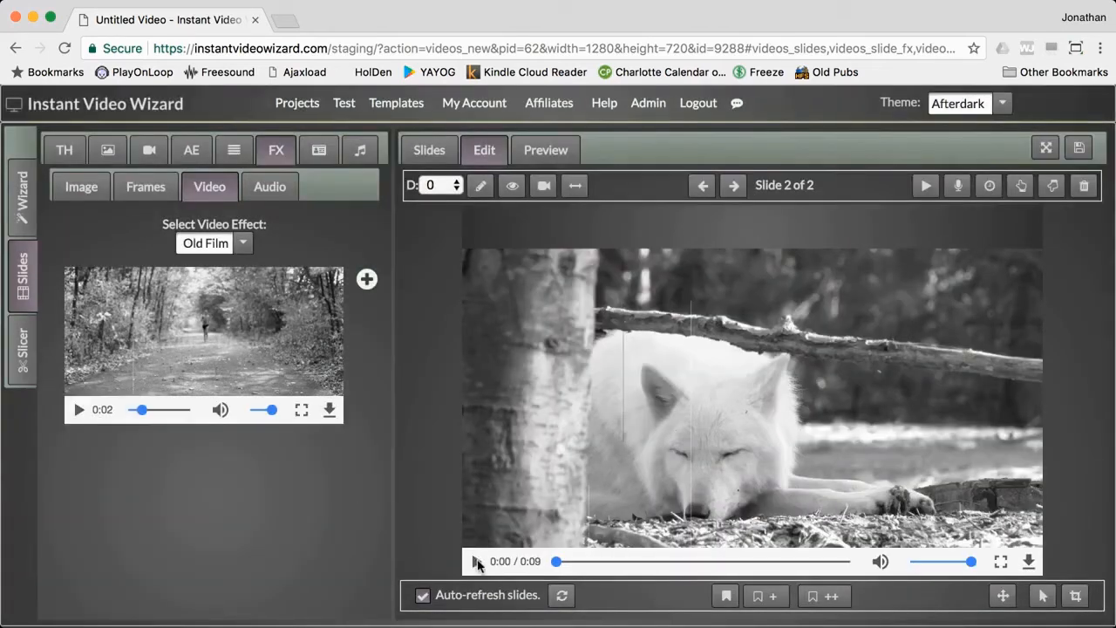
click(477, 563)
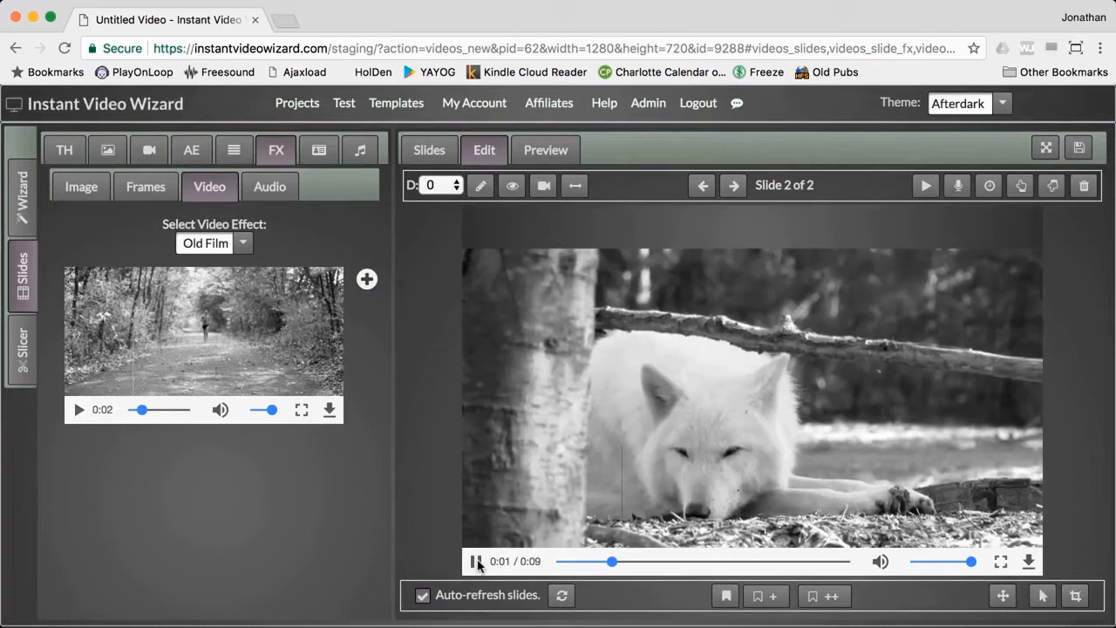
click(477, 563)
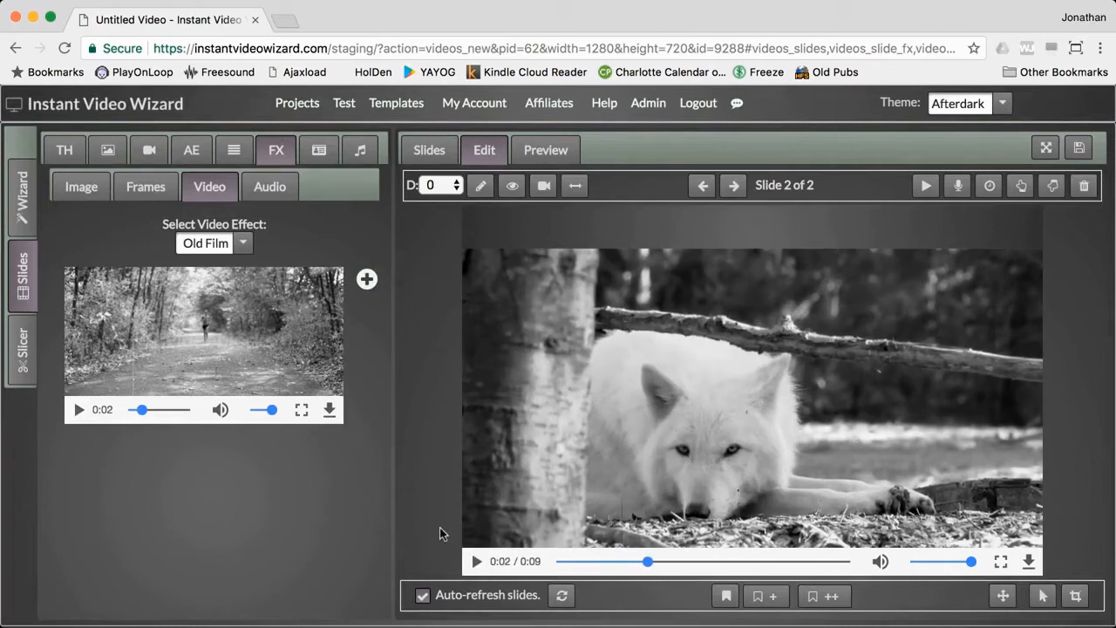
Look through the audio effects and choose Speed, Very Fast for the sample sound.
click(277, 190)
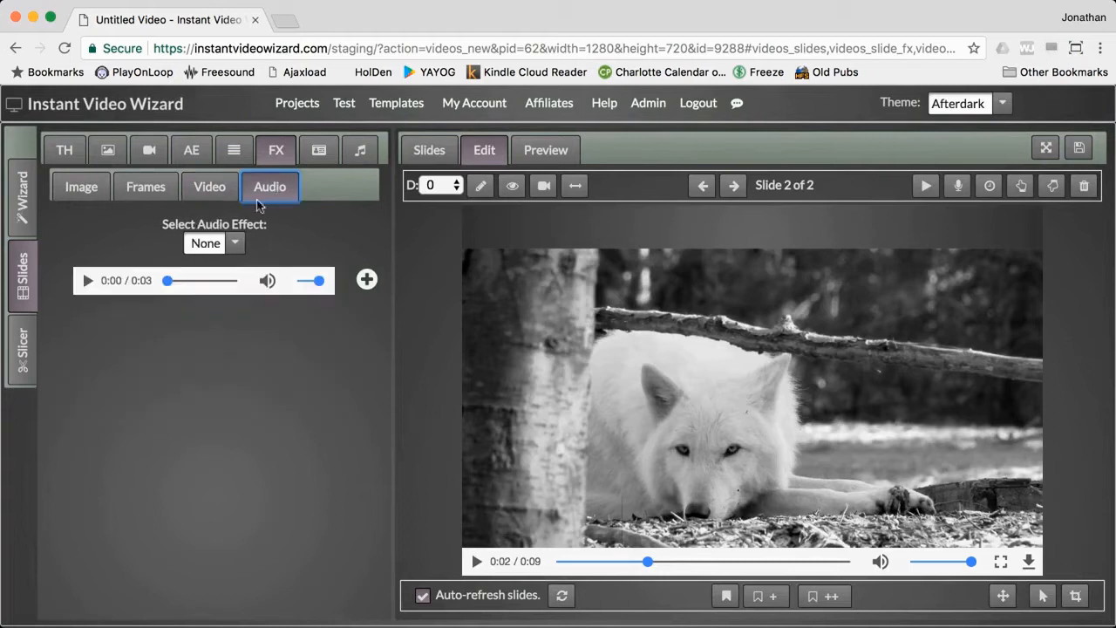
click(234, 245)
scroll(237, 314, down, 2)
scroll(236, 314, down, 1)
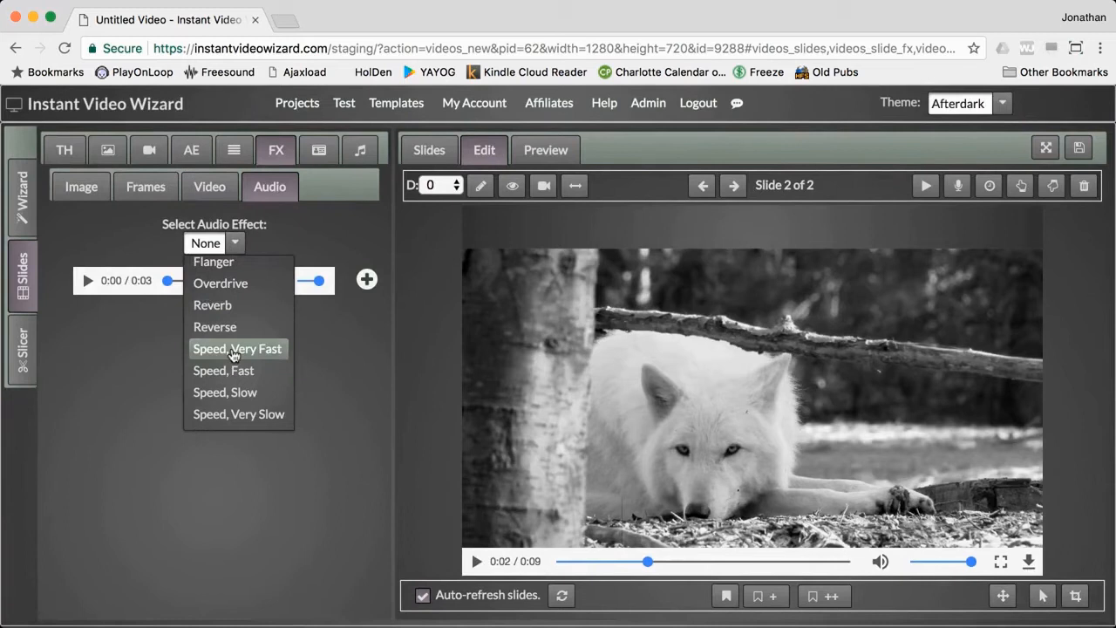
click(234, 349)
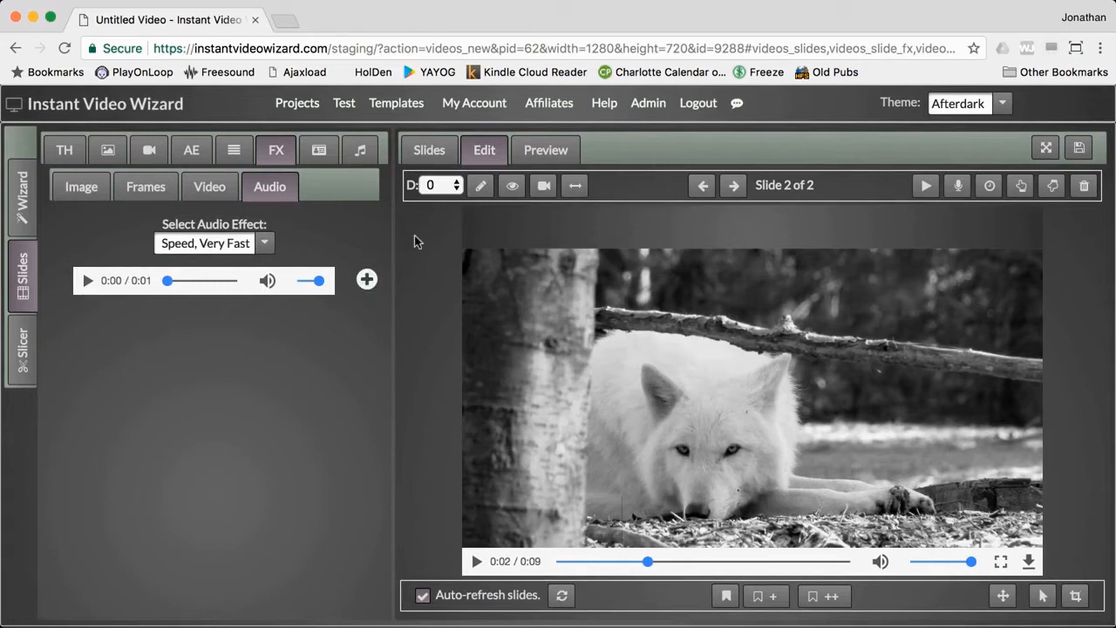
Return to slide 1 and apply the artsy southwest frame in pink, green, blue and tan to the wolf picture.
click(702, 185)
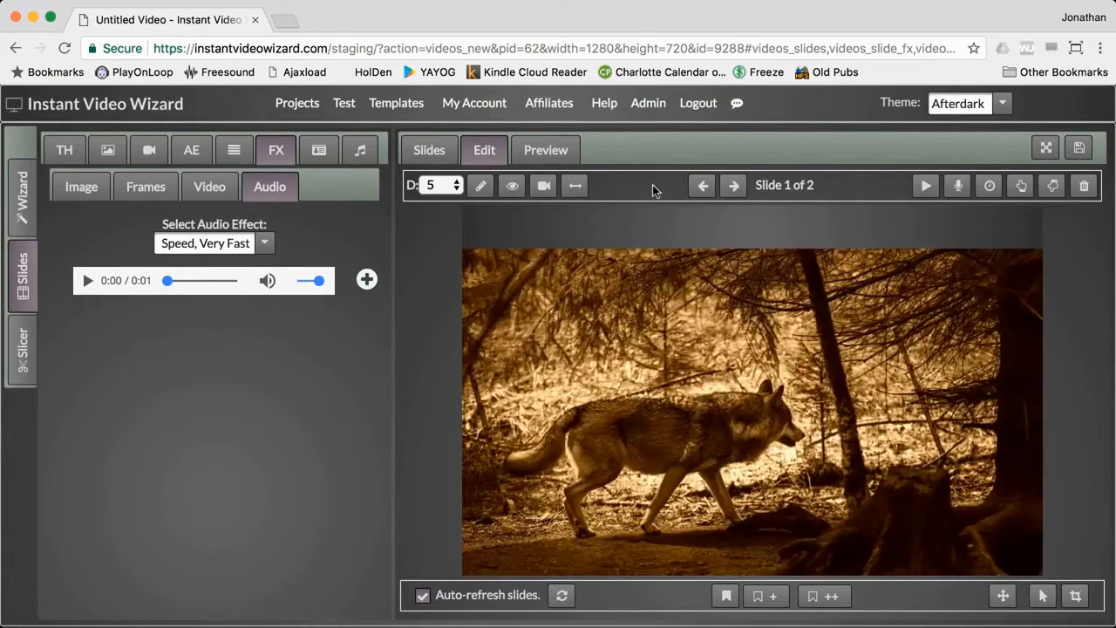
click(142, 187)
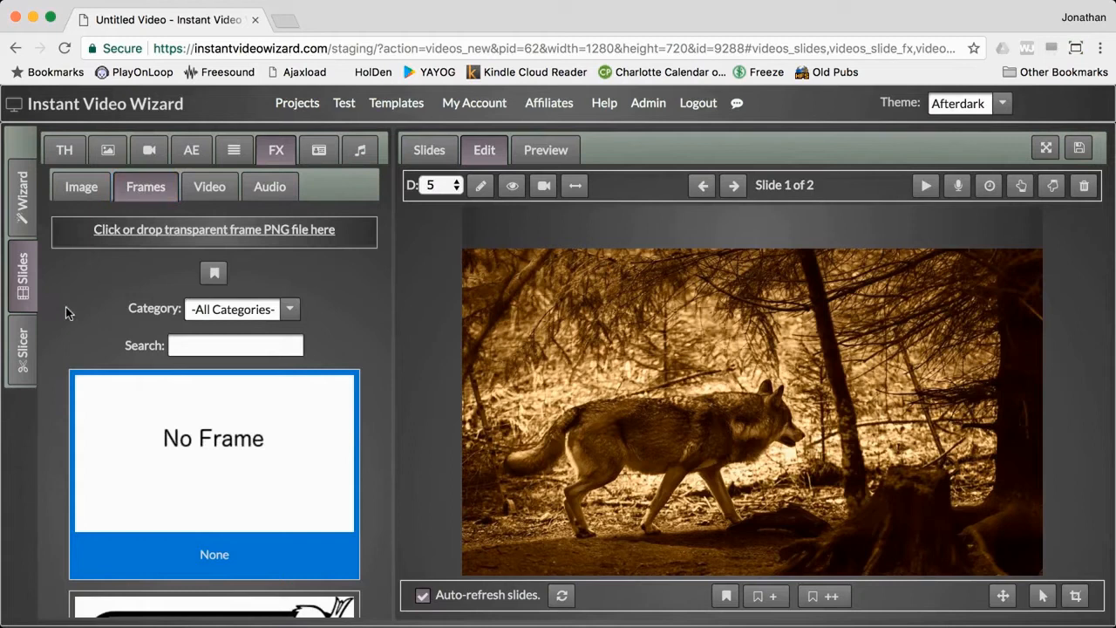
scroll(65, 307, down, 5)
scroll(66, 306, down, 10)
scroll(66, 307, down, 4)
scroll(61, 262, up, 1)
scroll(78, 277, up, 5)
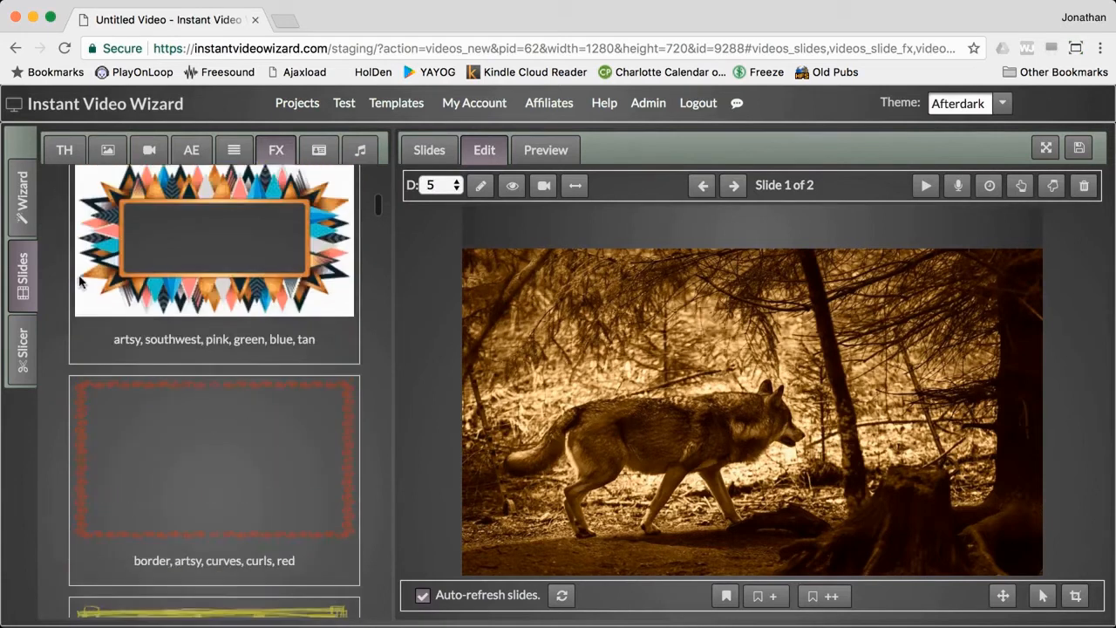
click(200, 286)
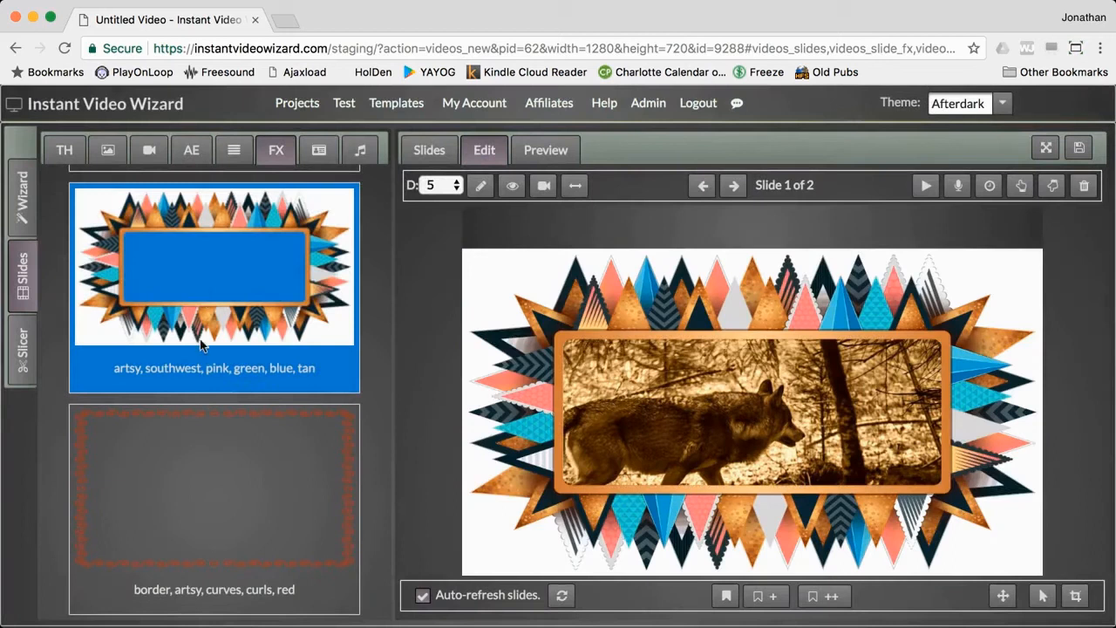
Try the red curls border on slide 1 and settle on the green sketch lines frame.
click(193, 491)
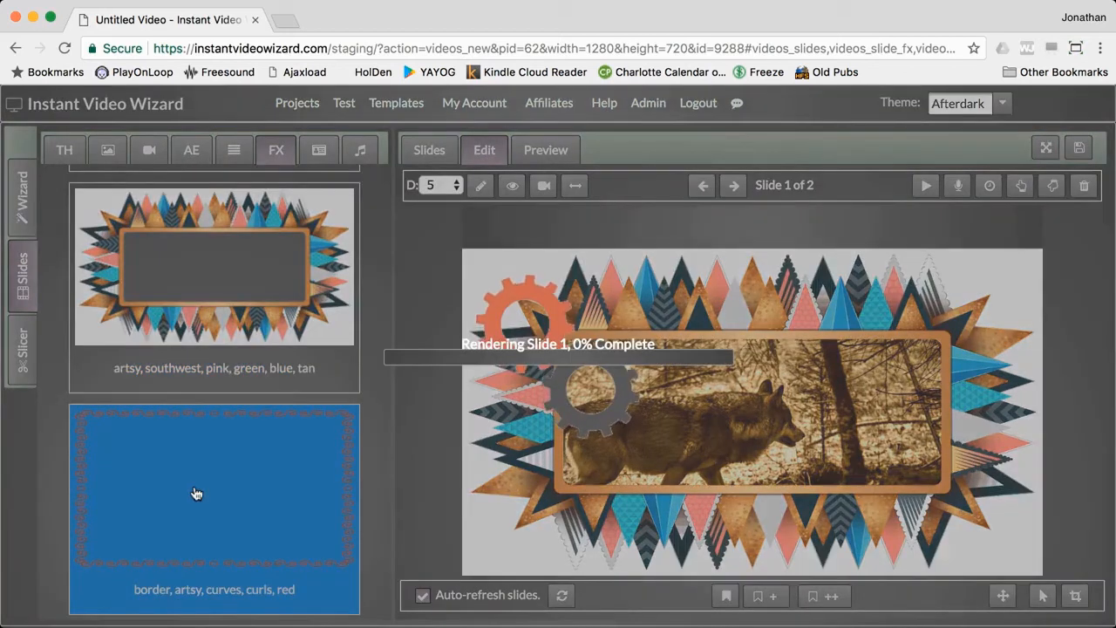
scroll(194, 493, down, 5)
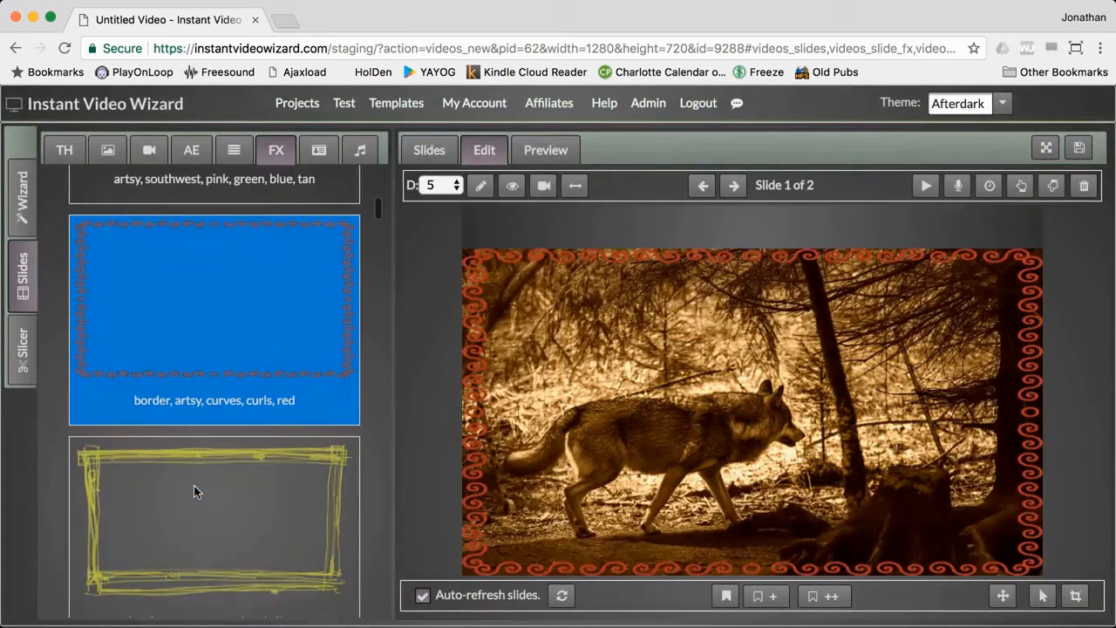
click(194, 486)
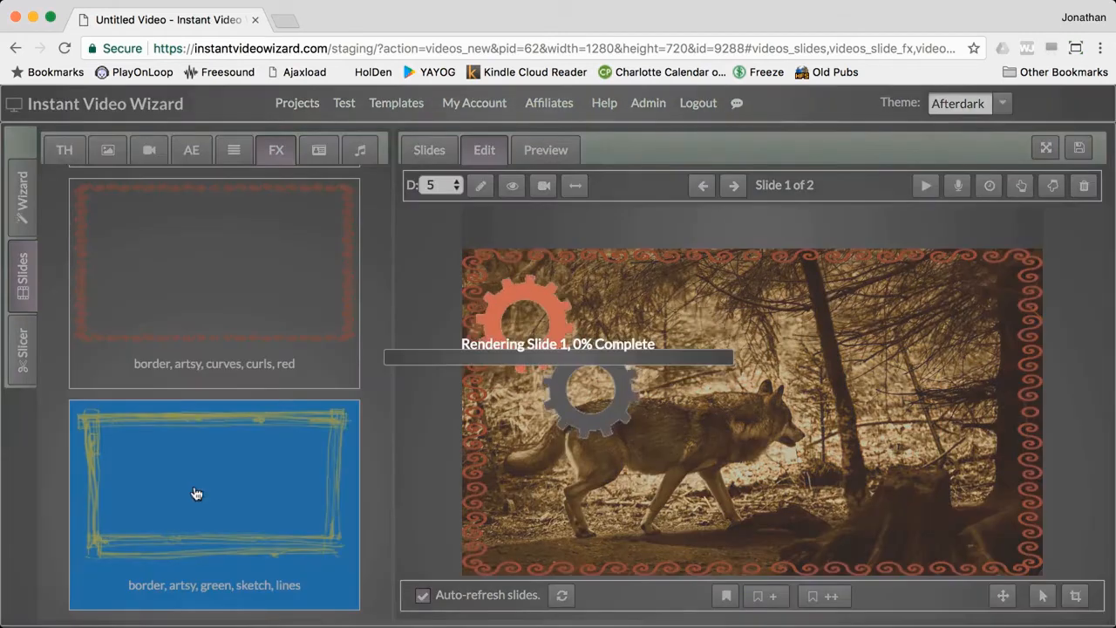
scroll(135, 460, up, 15)
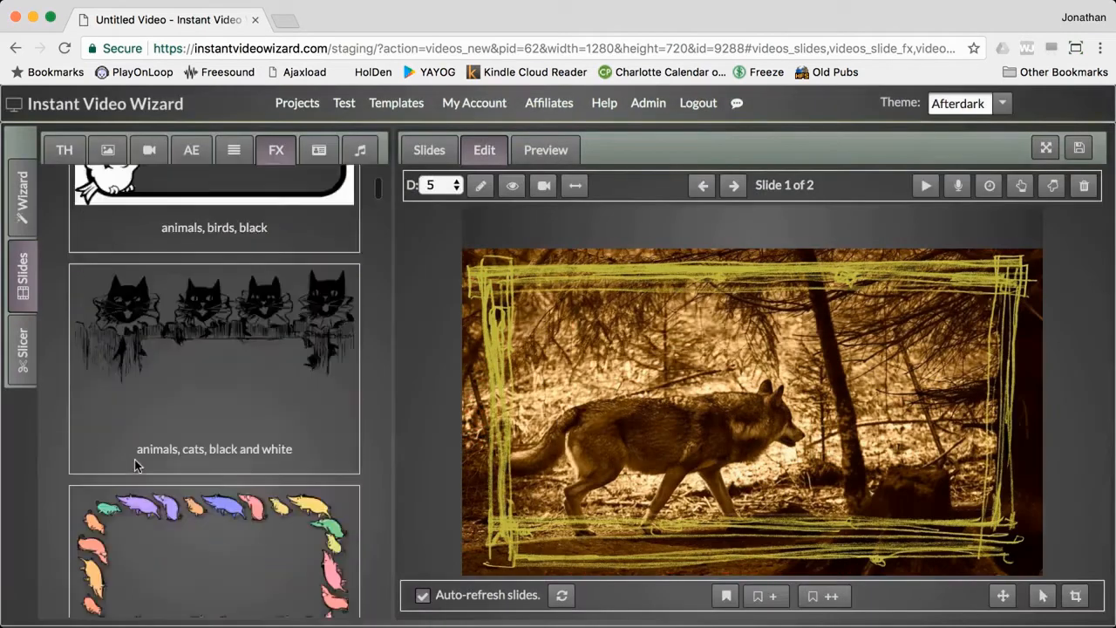
scroll(135, 465, up, 2)
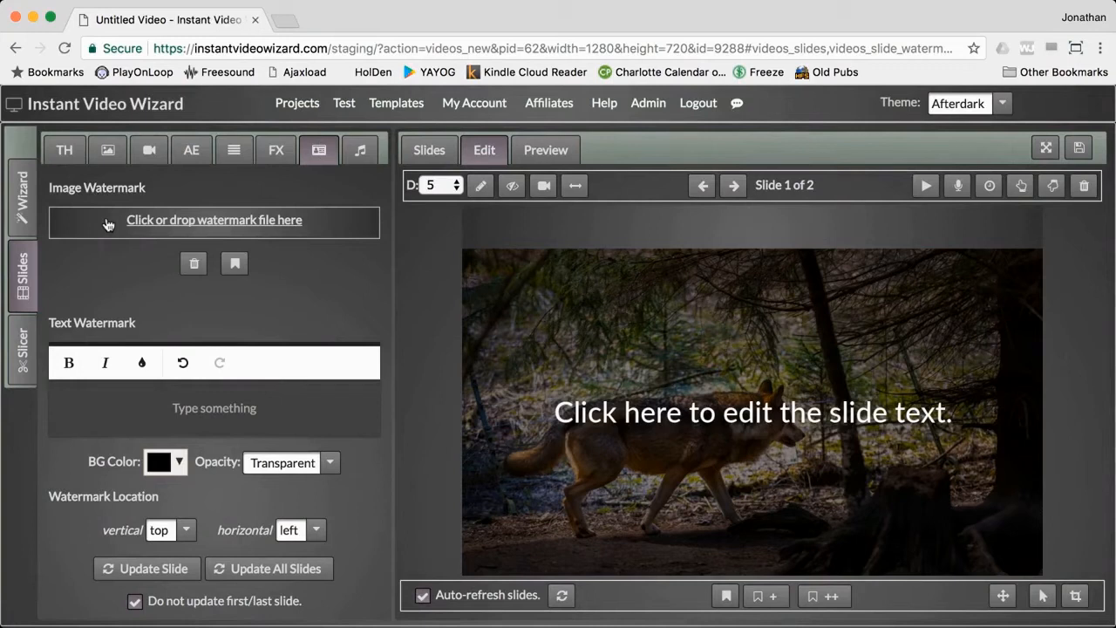
Place the IVW logo from the Favorites Library as slide 1's image watermark, check the location options, and delete the watermark.
click(235, 265)
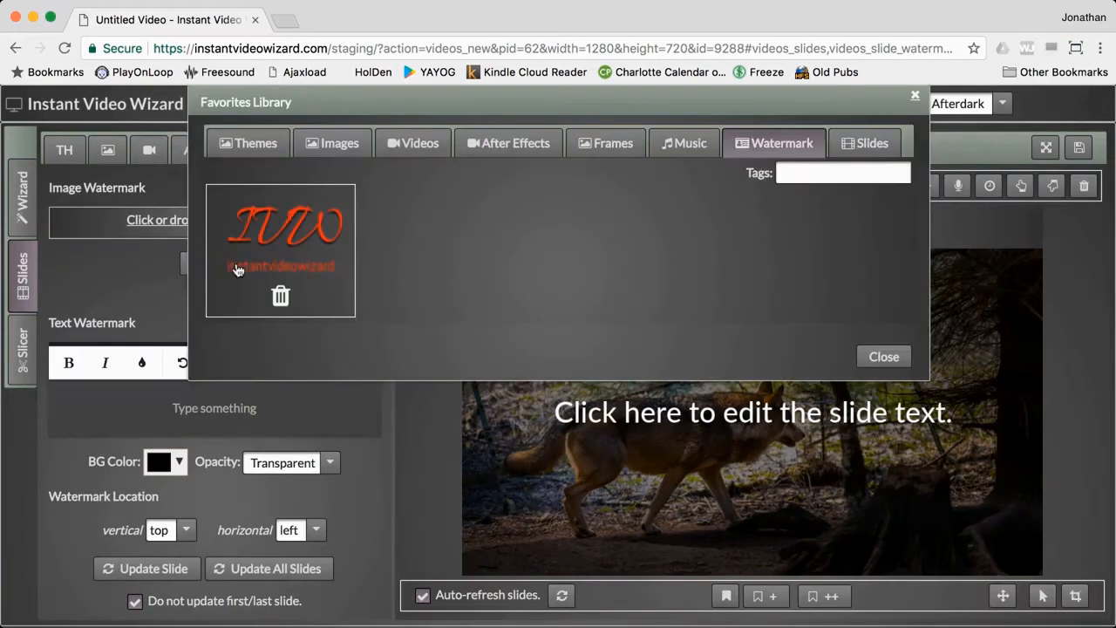
click(293, 238)
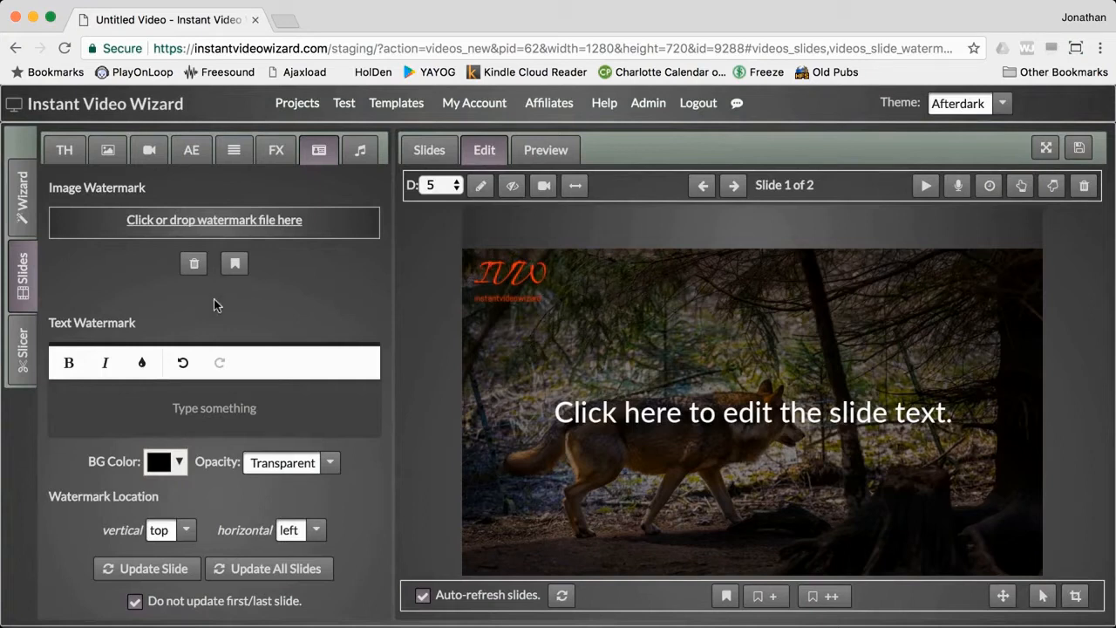
click(185, 531)
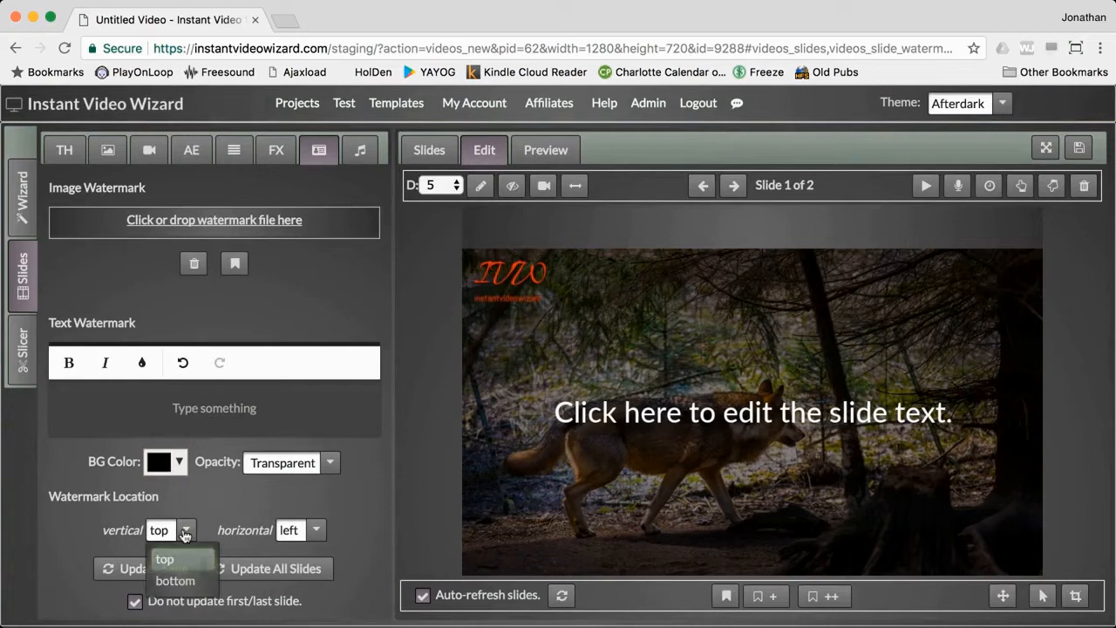
click(185, 532)
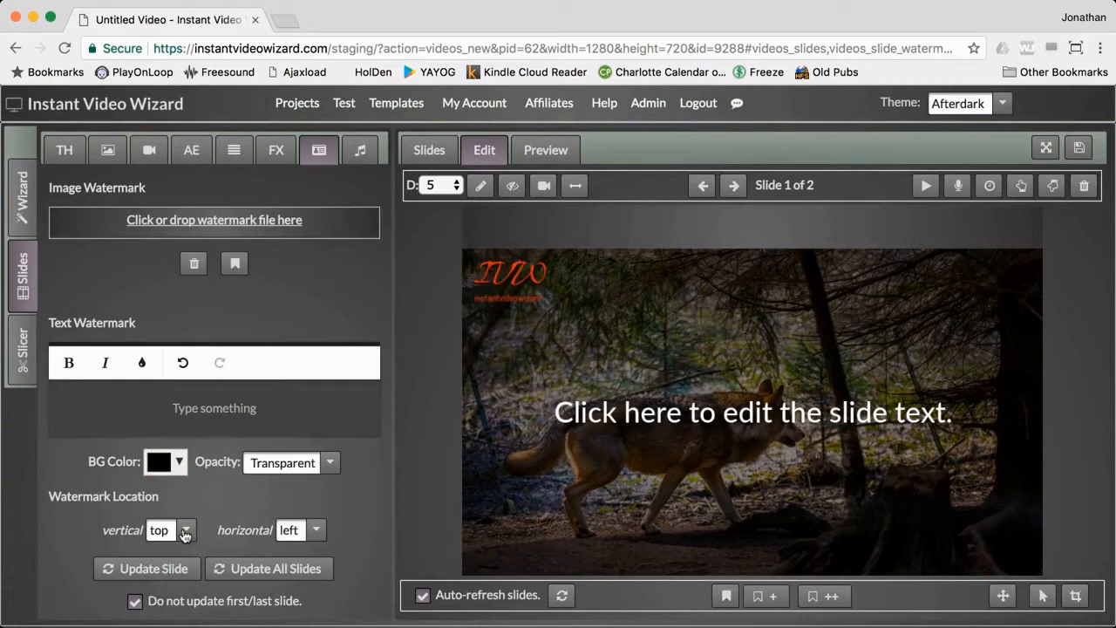
click(314, 531)
click(314, 532)
click(194, 265)
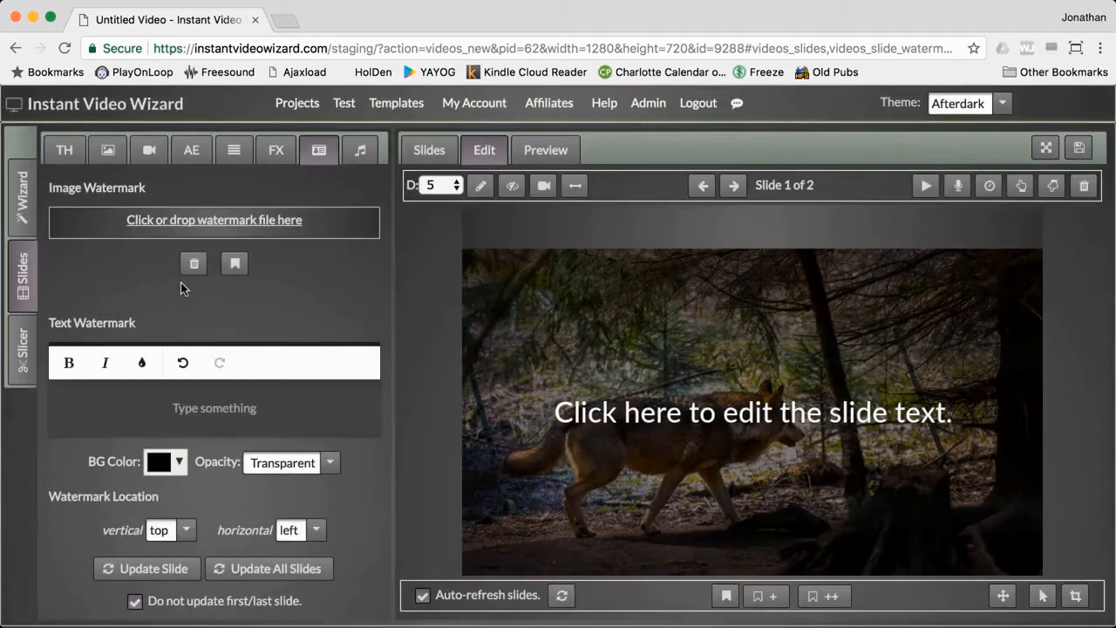
text(www.domain.com)
triple_click(203, 406)
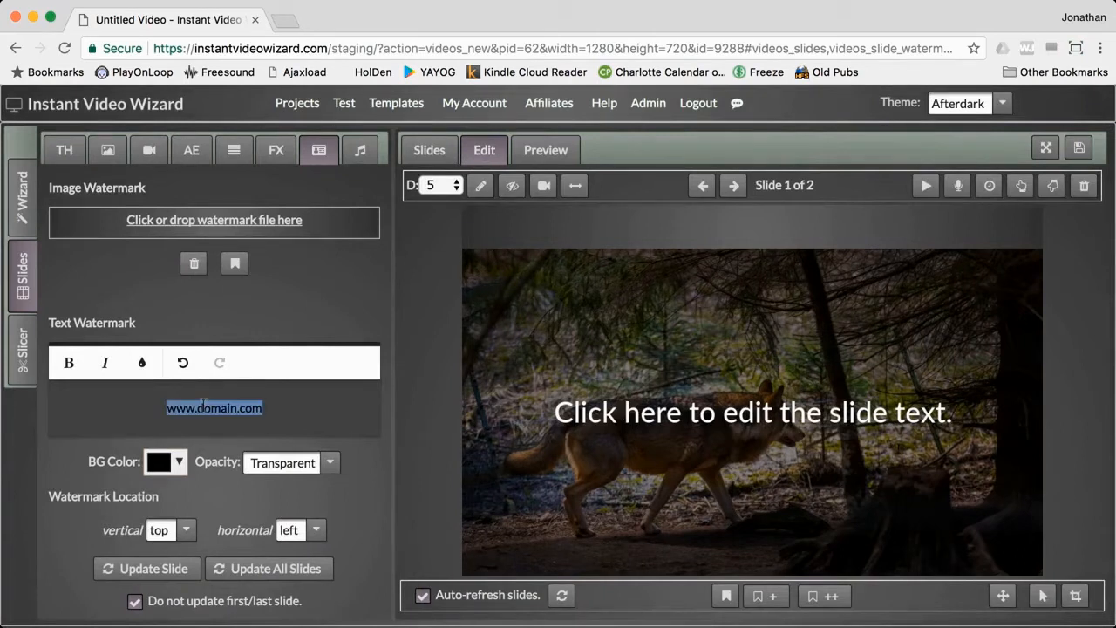
click(141, 362)
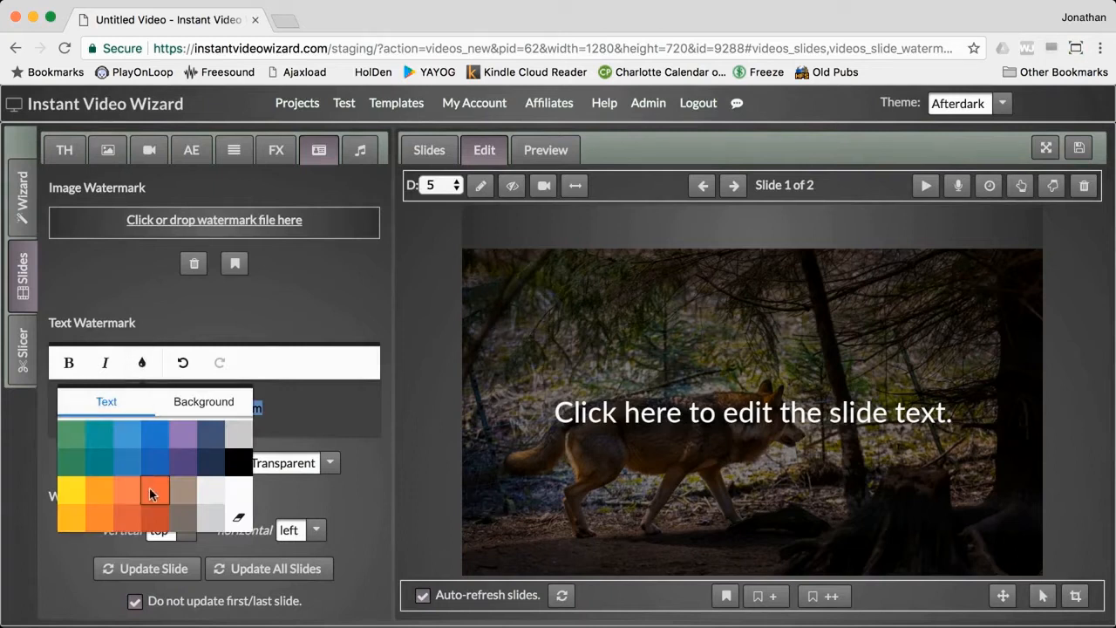
click(149, 488)
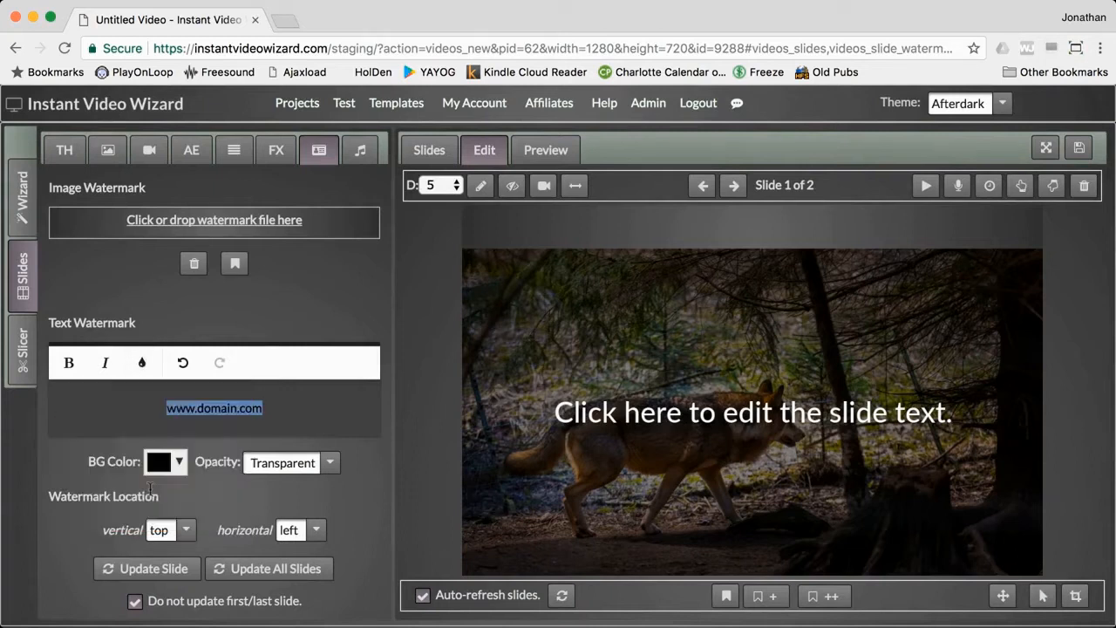
click(177, 567)
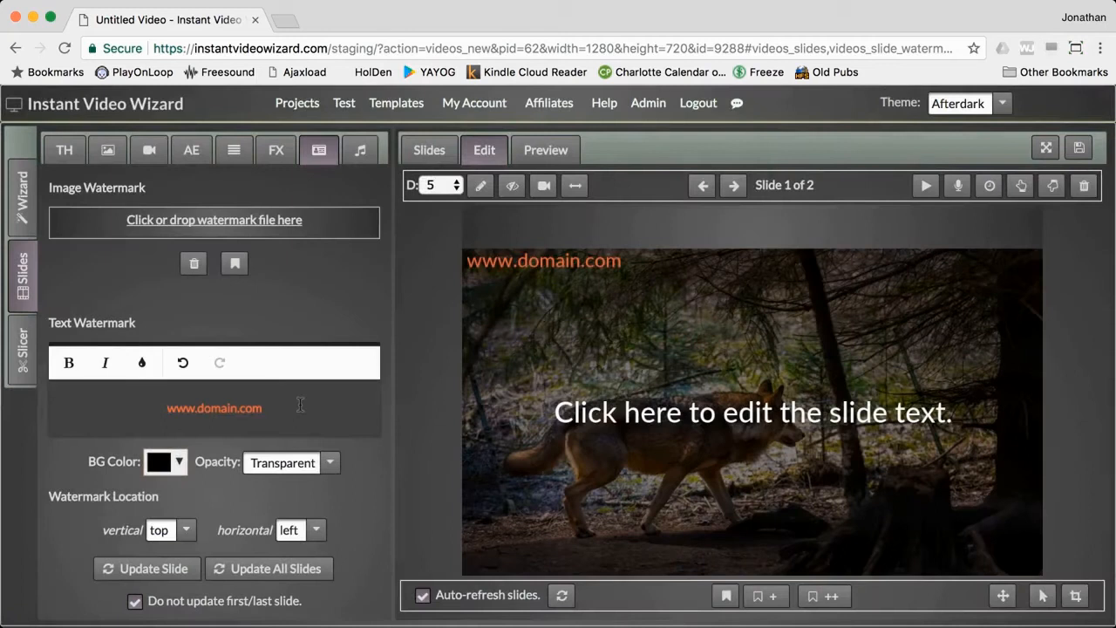
Give the text watermark a white background at 50% opacity and update the slide.
click(180, 471)
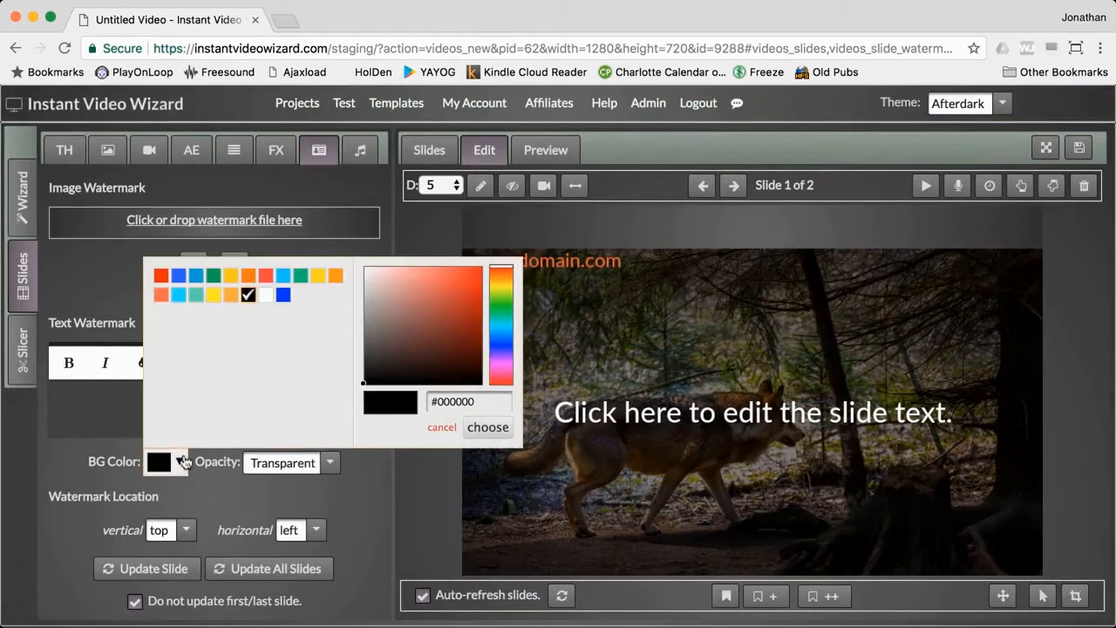
click(264, 297)
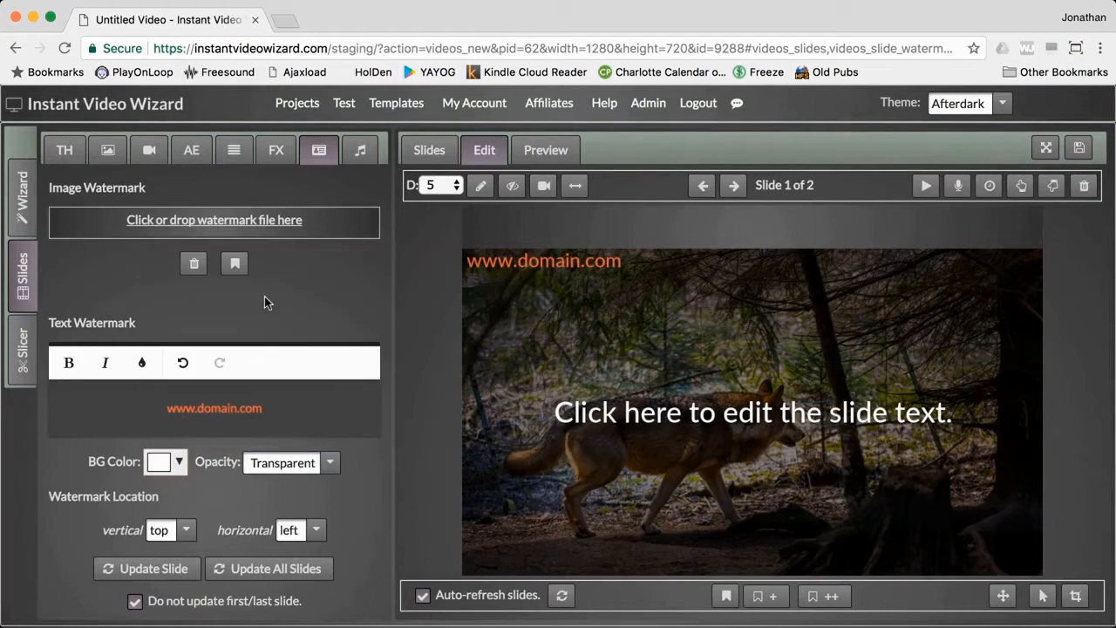
click(305, 471)
click(299, 402)
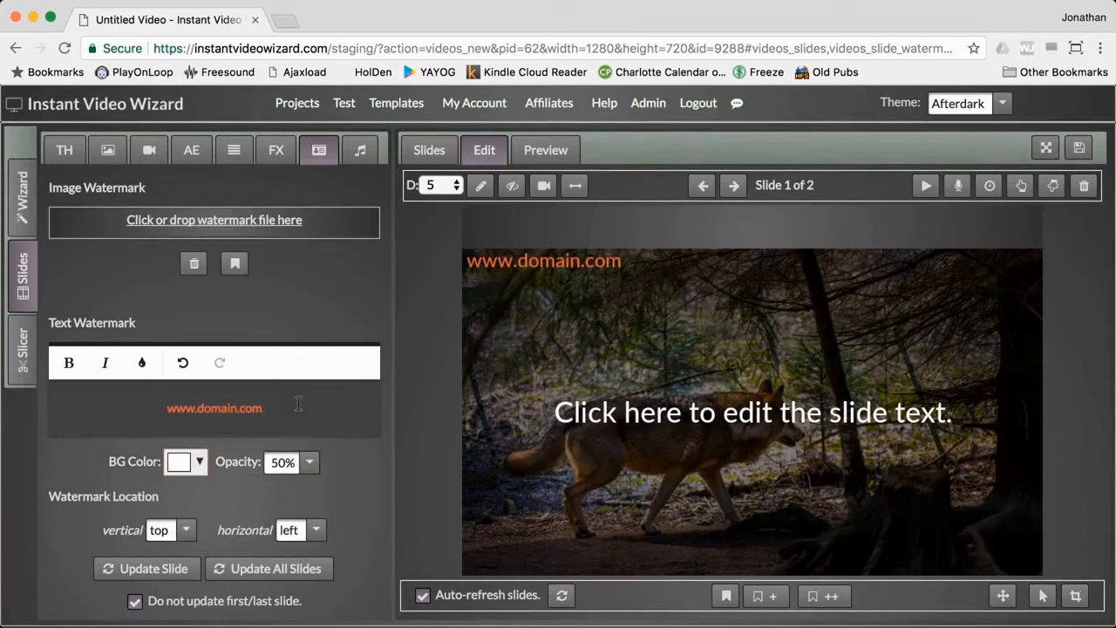
click(166, 568)
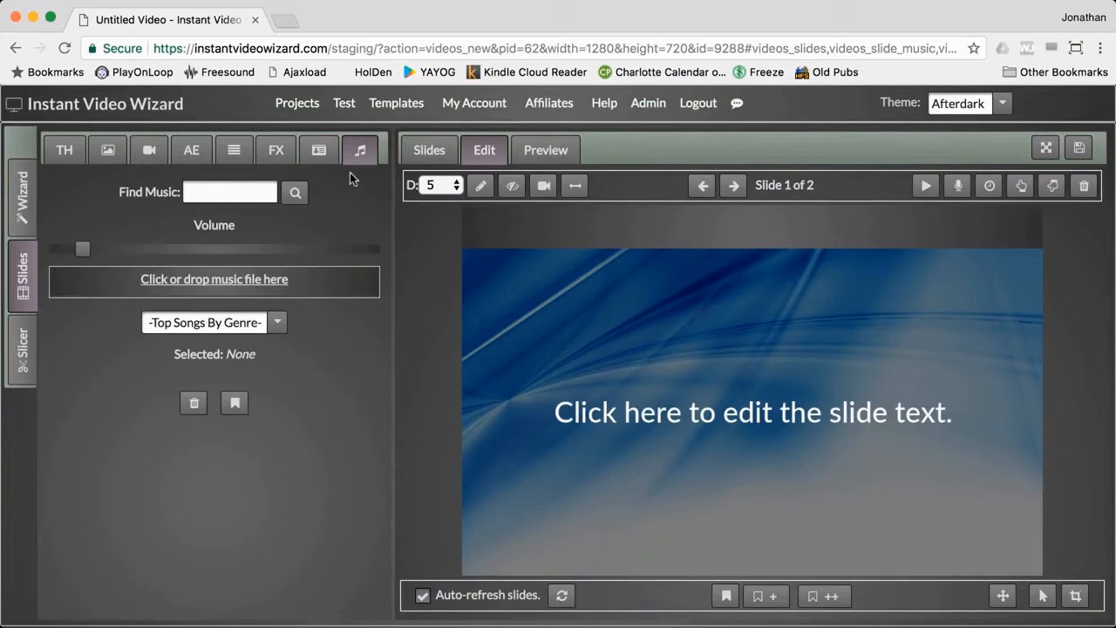
List the top songs in the Corporate genre, look through the tracks, and check the music volume control.
click(225, 195)
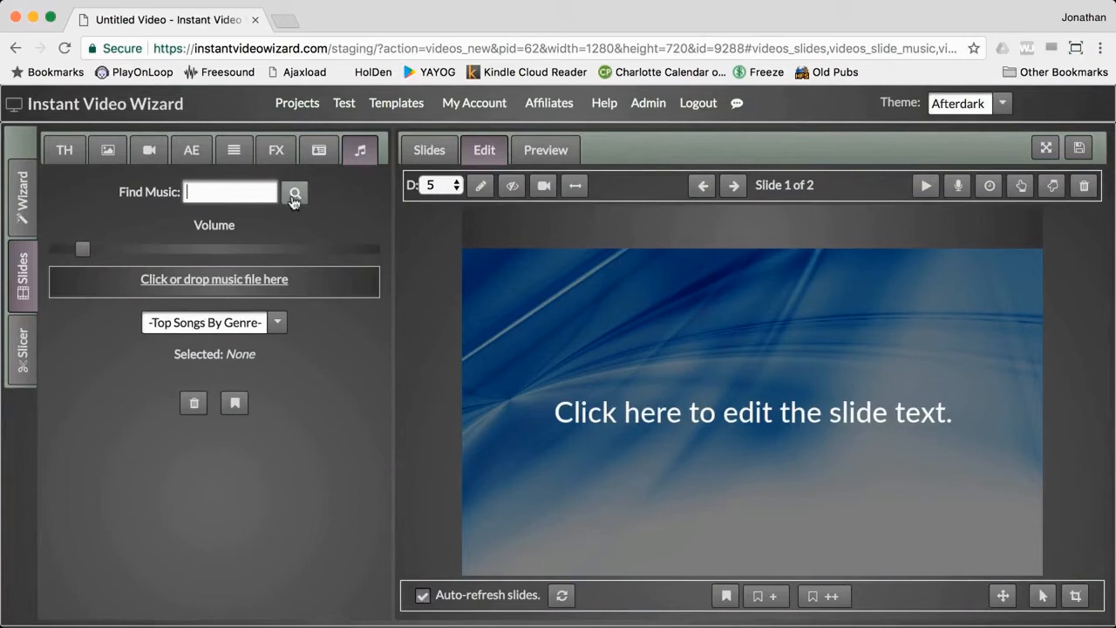
click(275, 322)
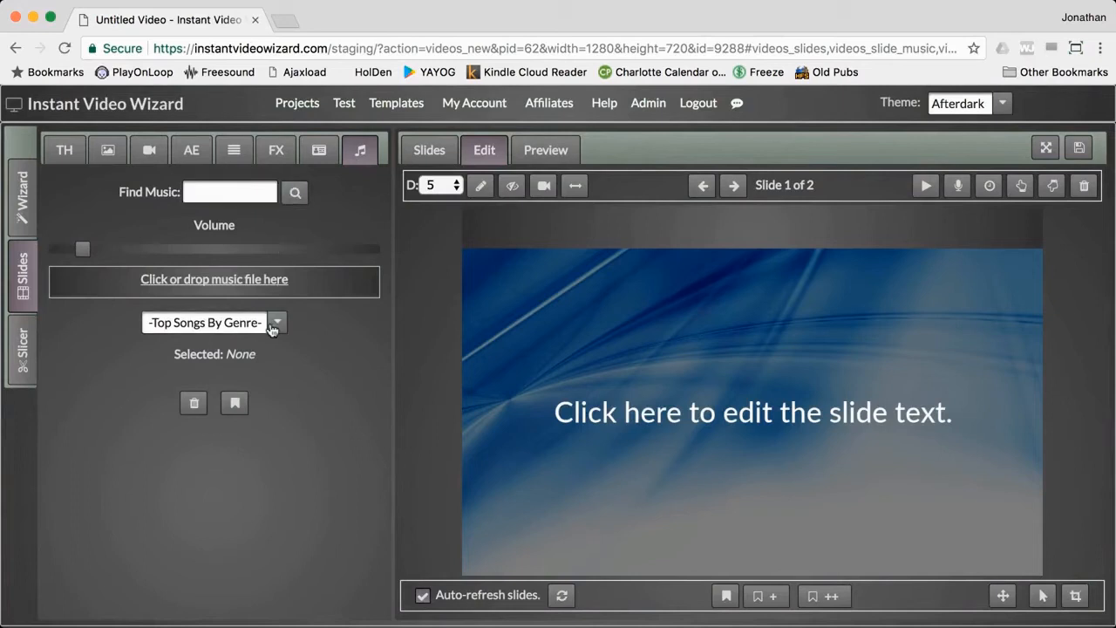
scroll(262, 388, down, 3)
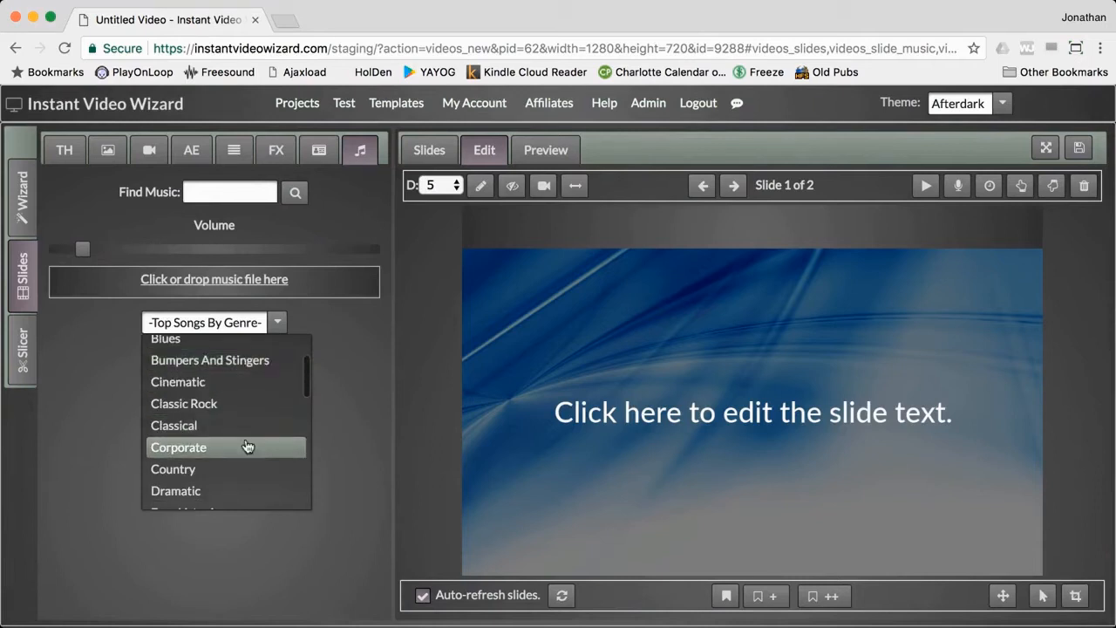
click(246, 447)
scroll(86, 410, down, 5)
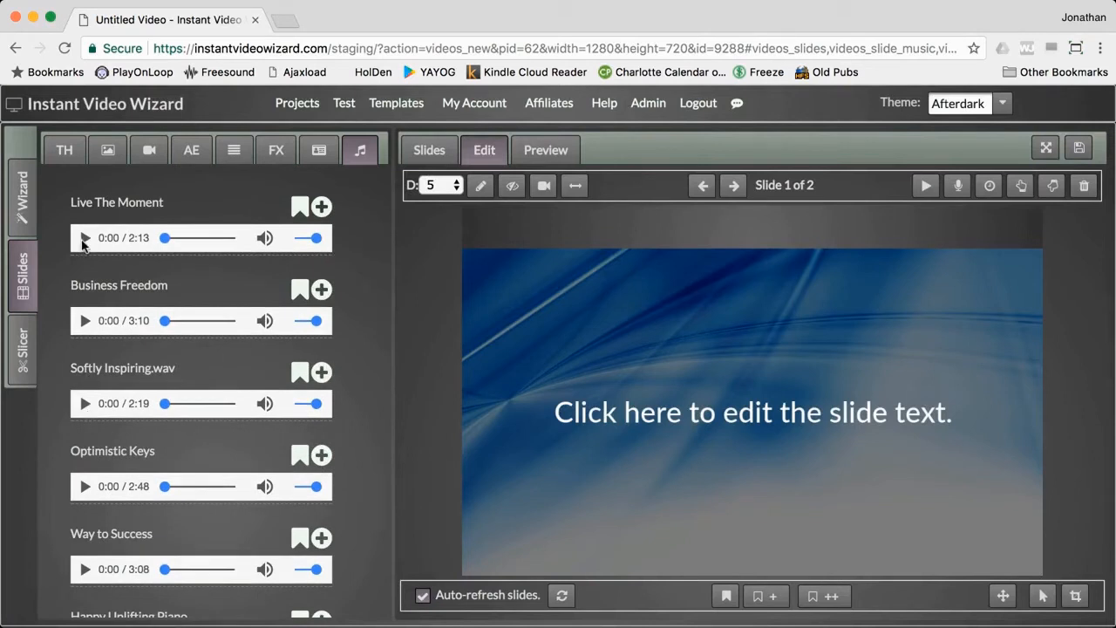
scroll(83, 242, up, 2)
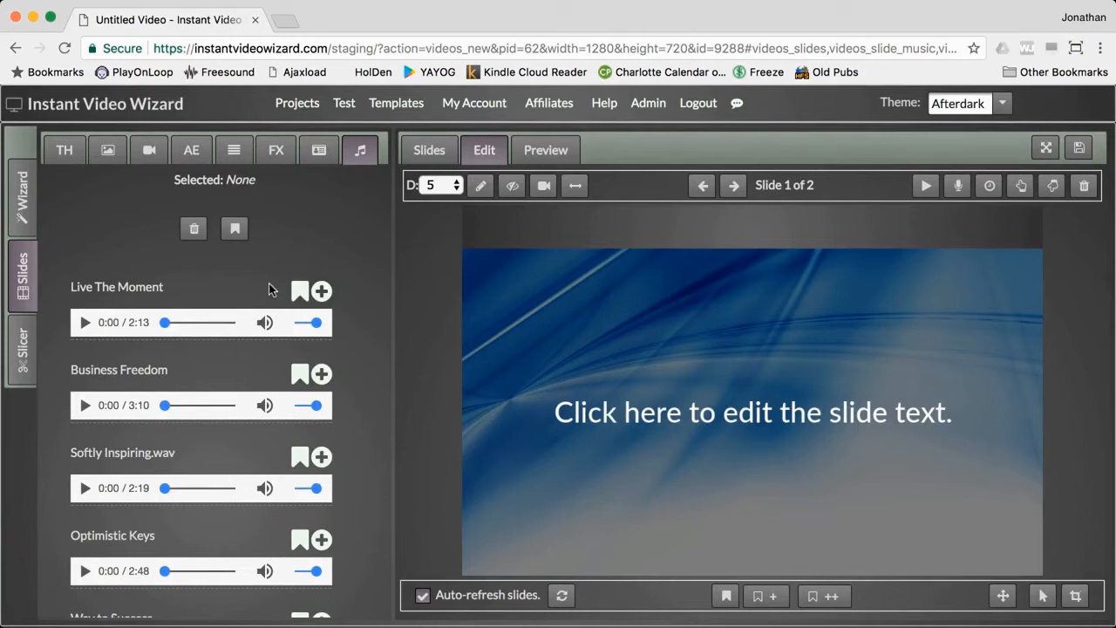
scroll(268, 283, up, 2)
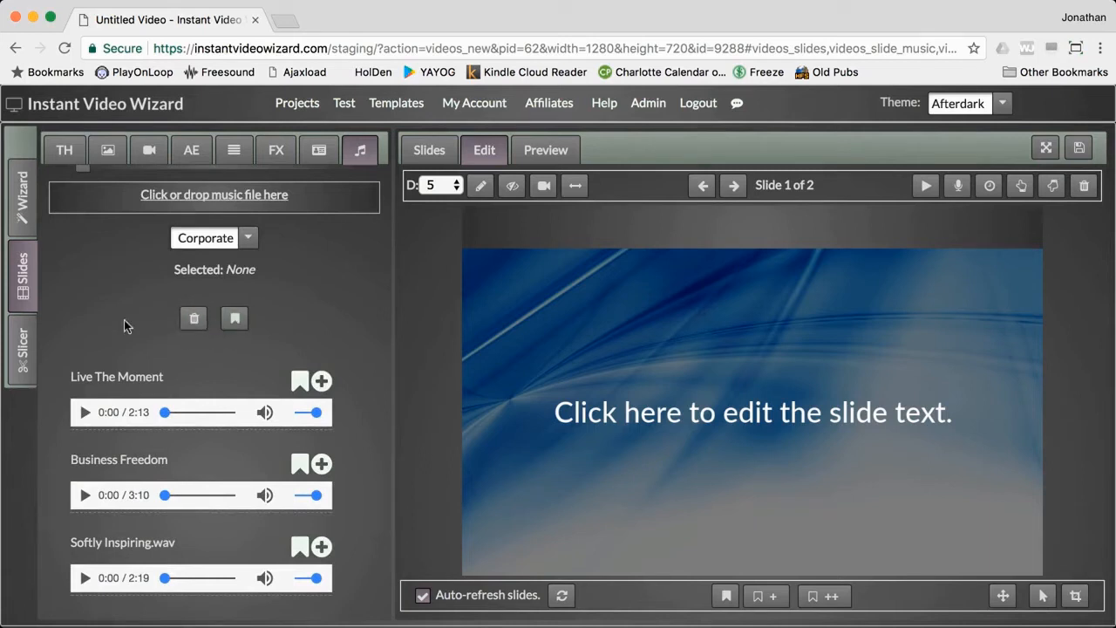
scroll(123, 320, up, 2)
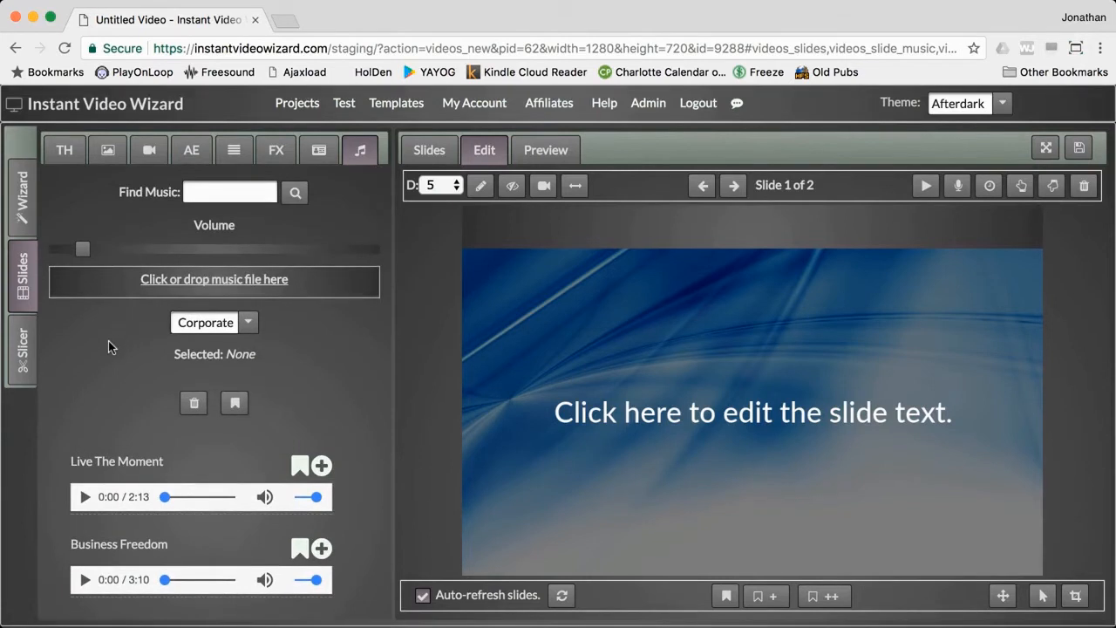
drag(113, 249, 83, 251)
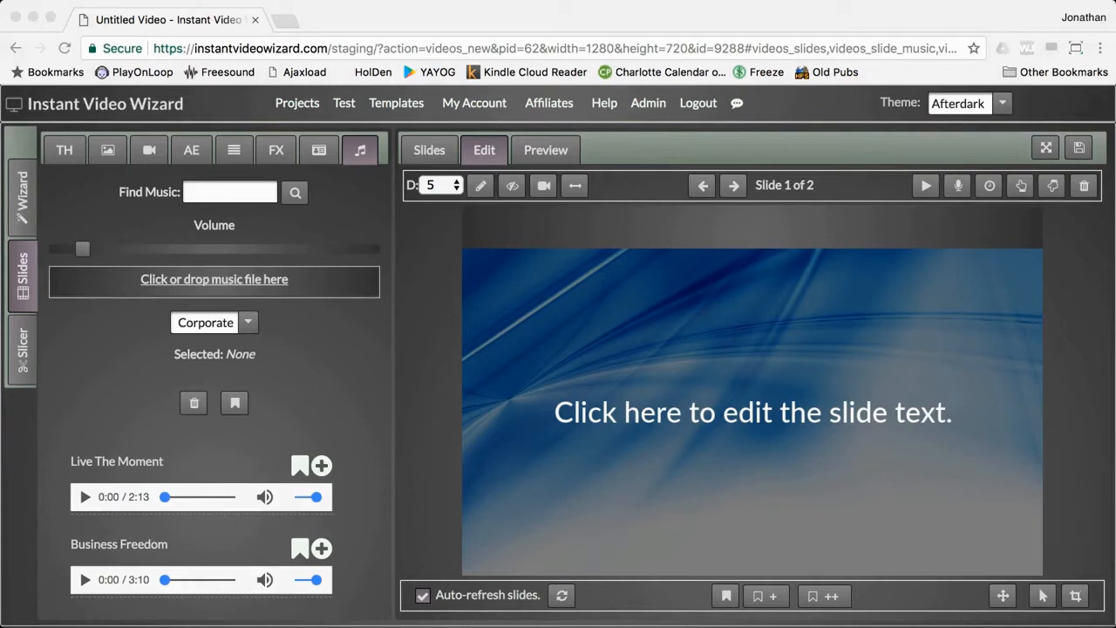
click(258, 224)
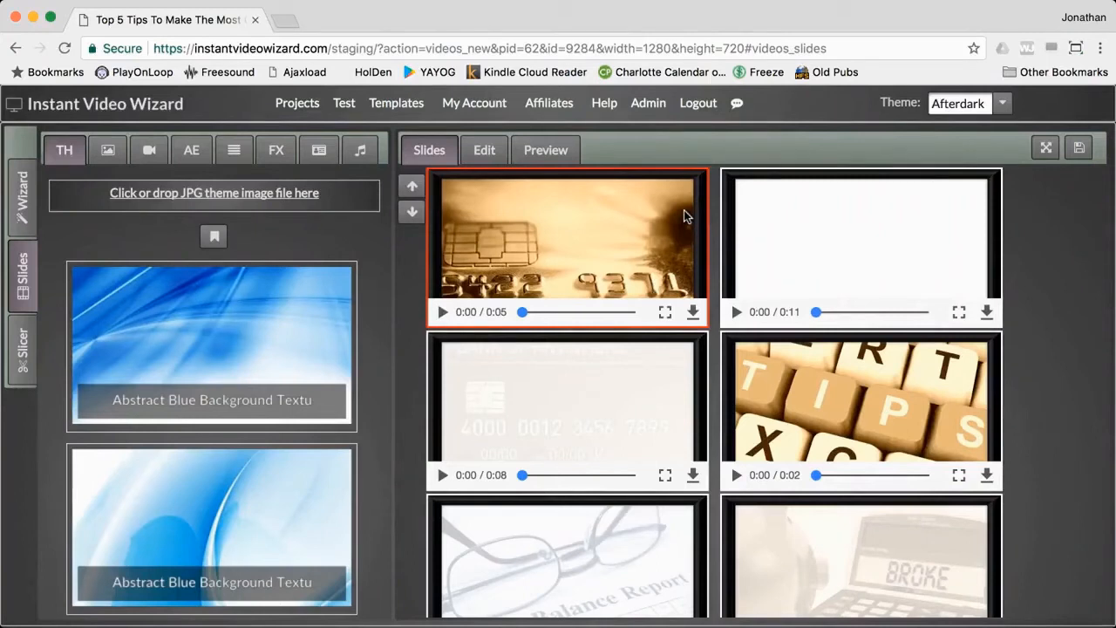
Move the TIPS keyboard slide one place earlier in the slide order and return it to its original place.
click(806, 395)
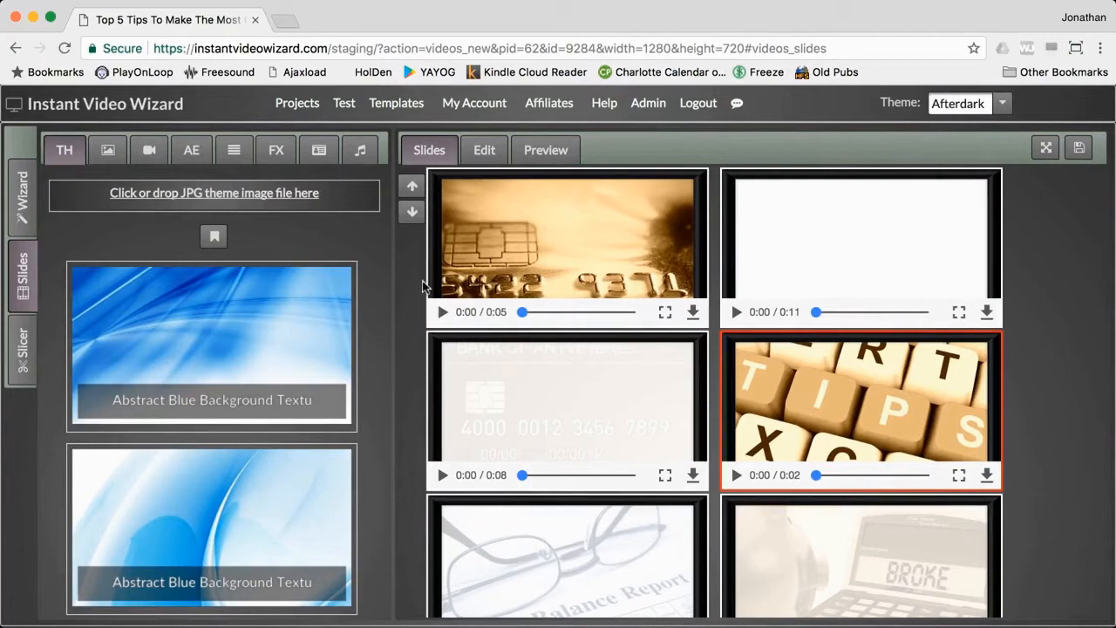
click(409, 188)
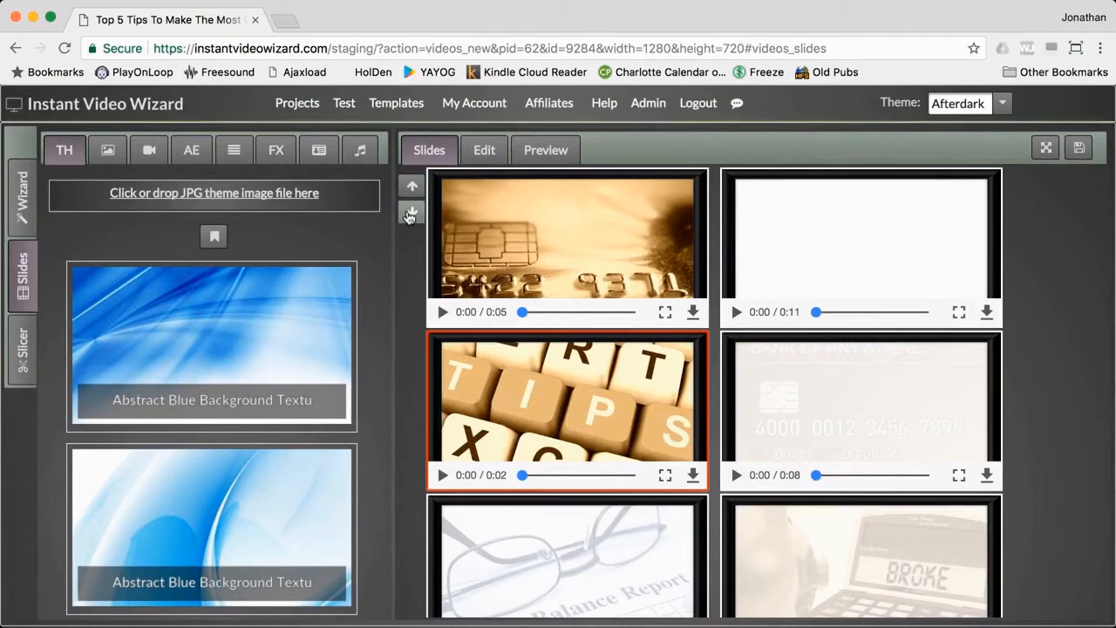
click(410, 214)
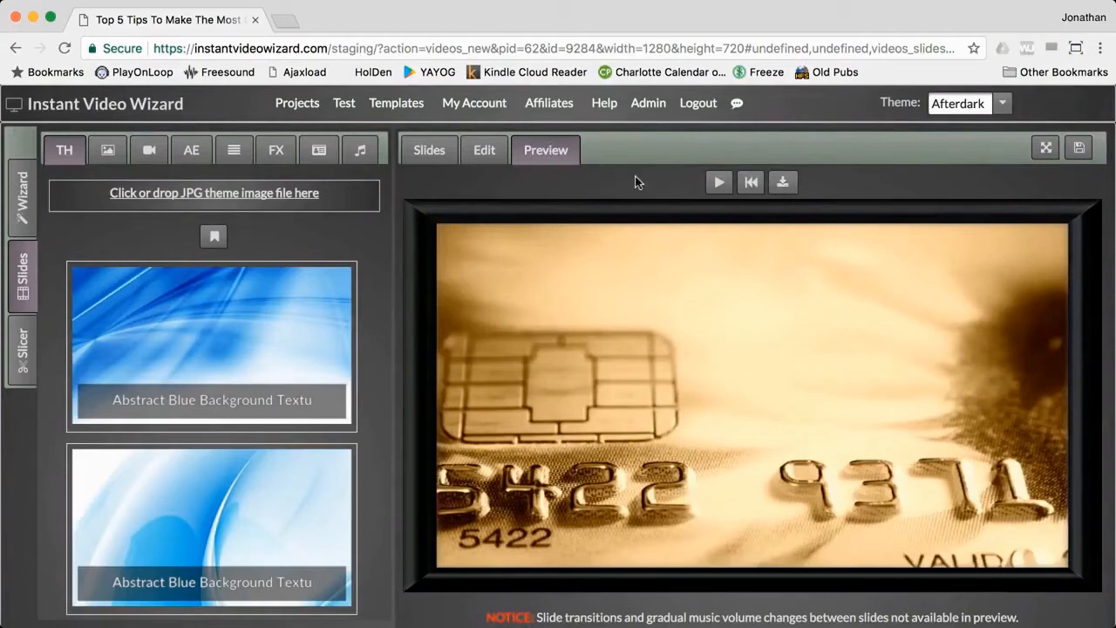
Play and pause the video preview, and start rendering with slide transitions, Medium transition duration, framerate 25 and bitrate 2M.
click(719, 185)
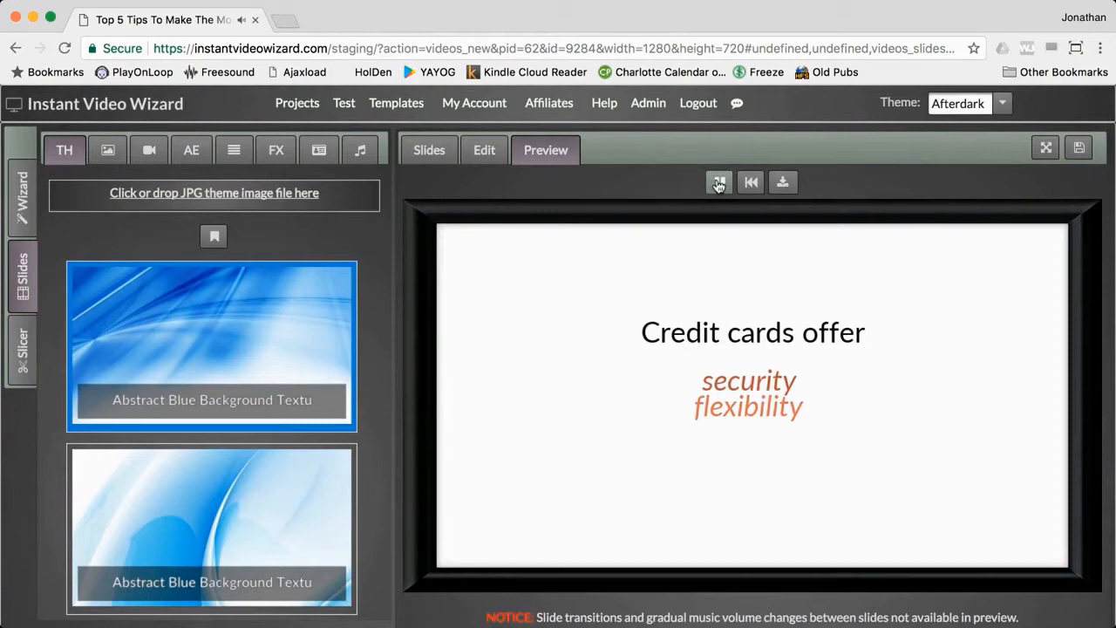
click(719, 183)
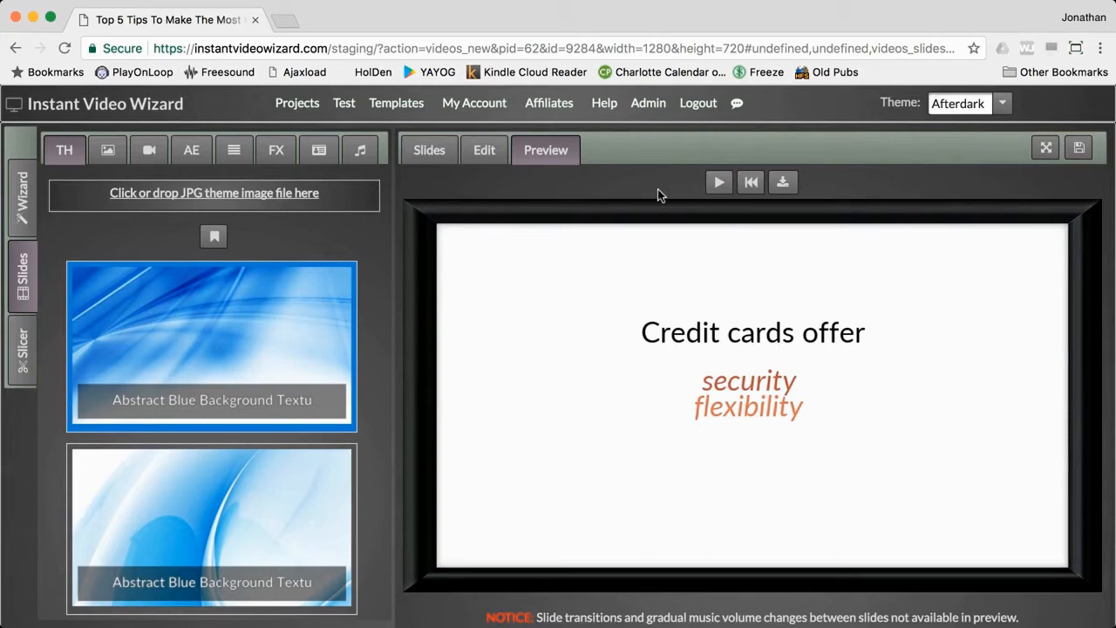
click(785, 183)
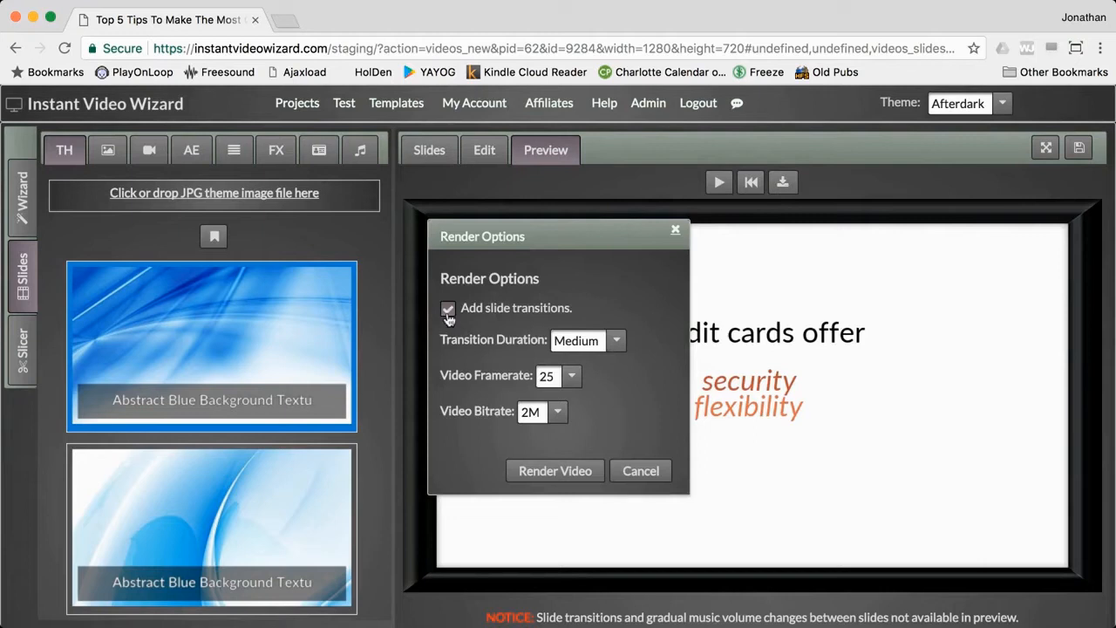
click(616, 341)
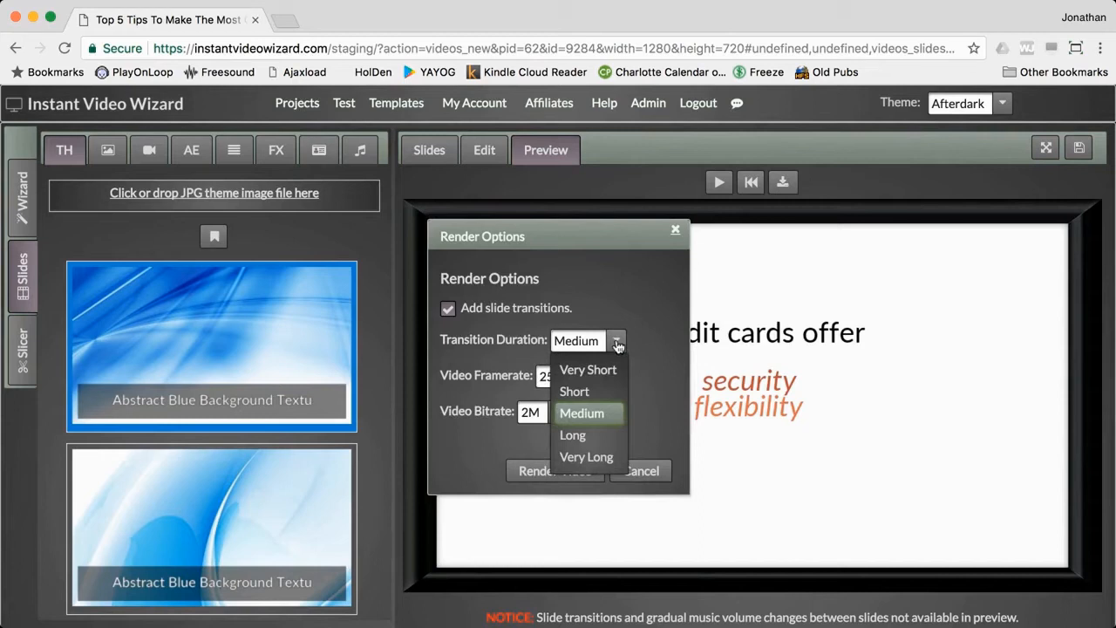
click(616, 342)
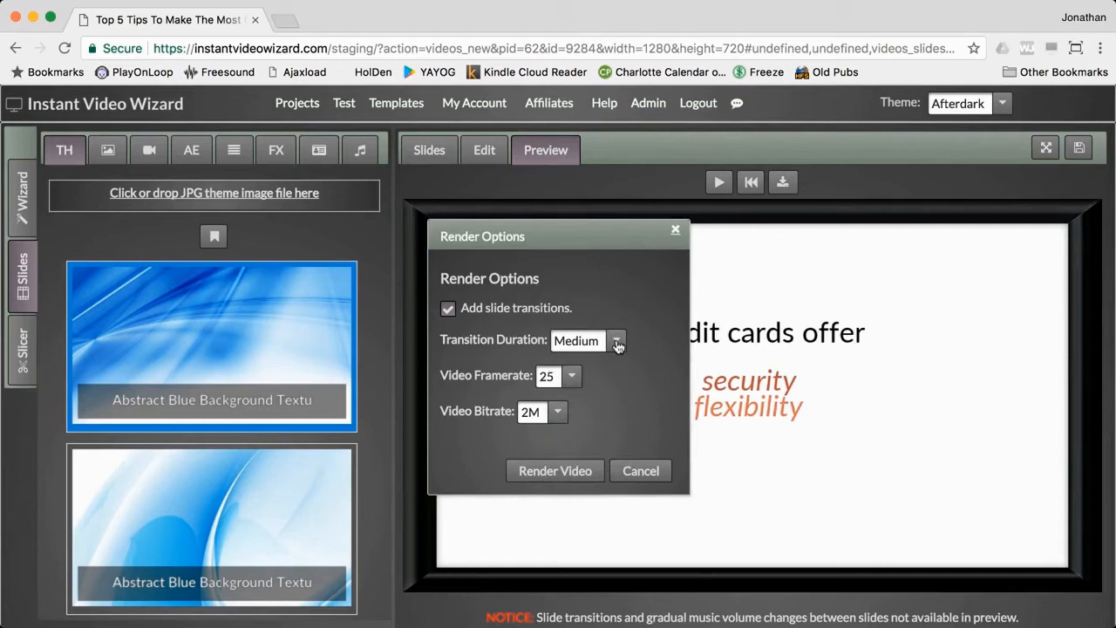
click(569, 476)
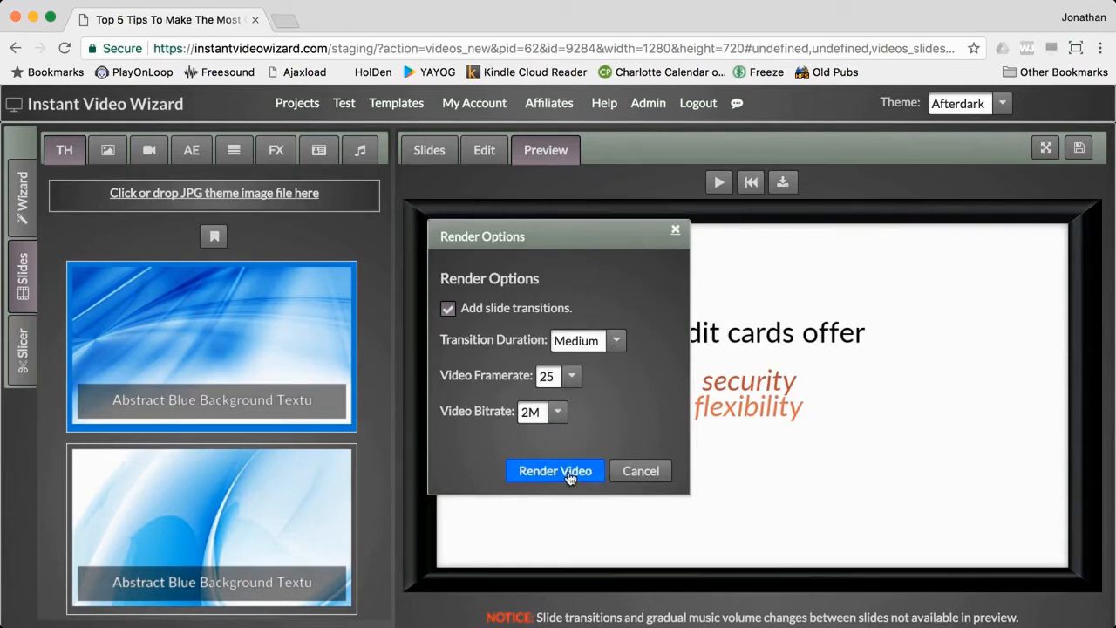
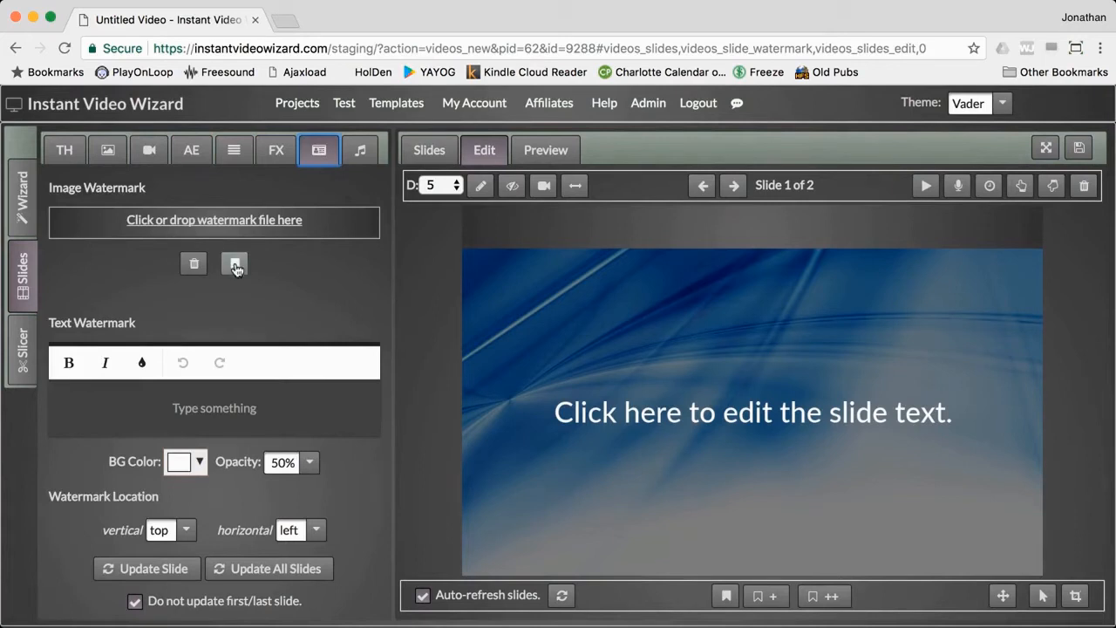
Browse the Favorites Library categories and apply the saved vegetable wrap image as slide 1's background.
click(357, 150)
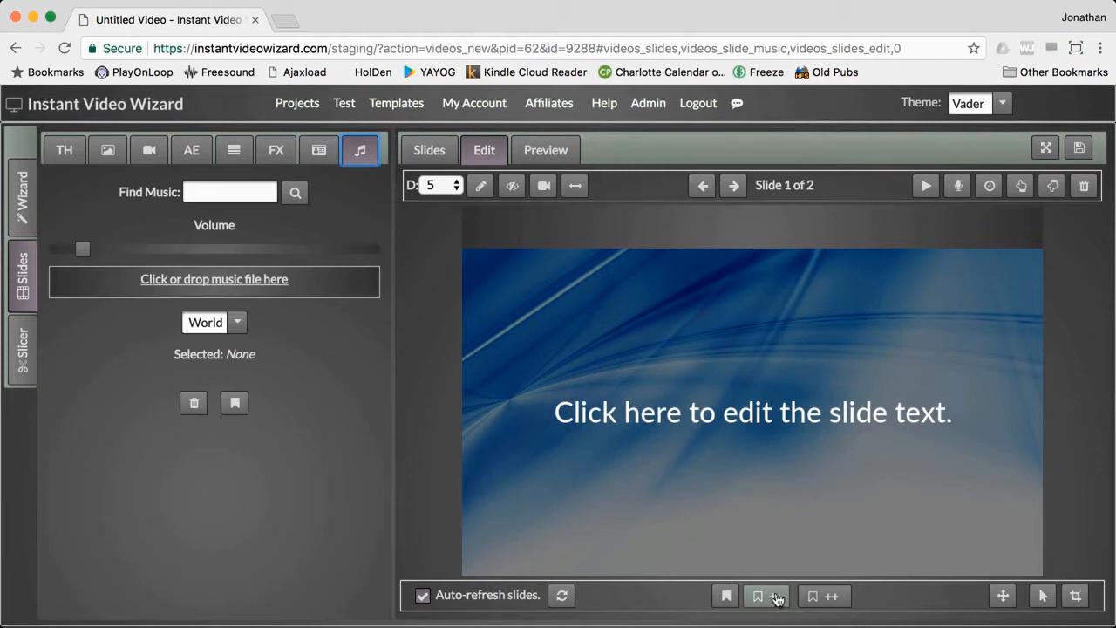
click(727, 596)
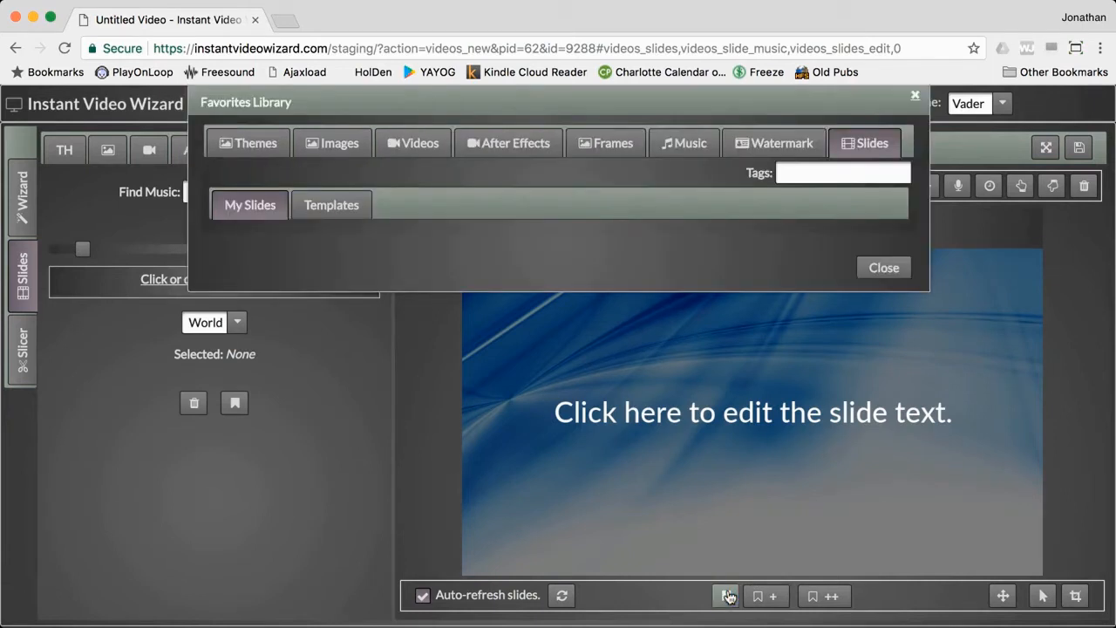
click(755, 149)
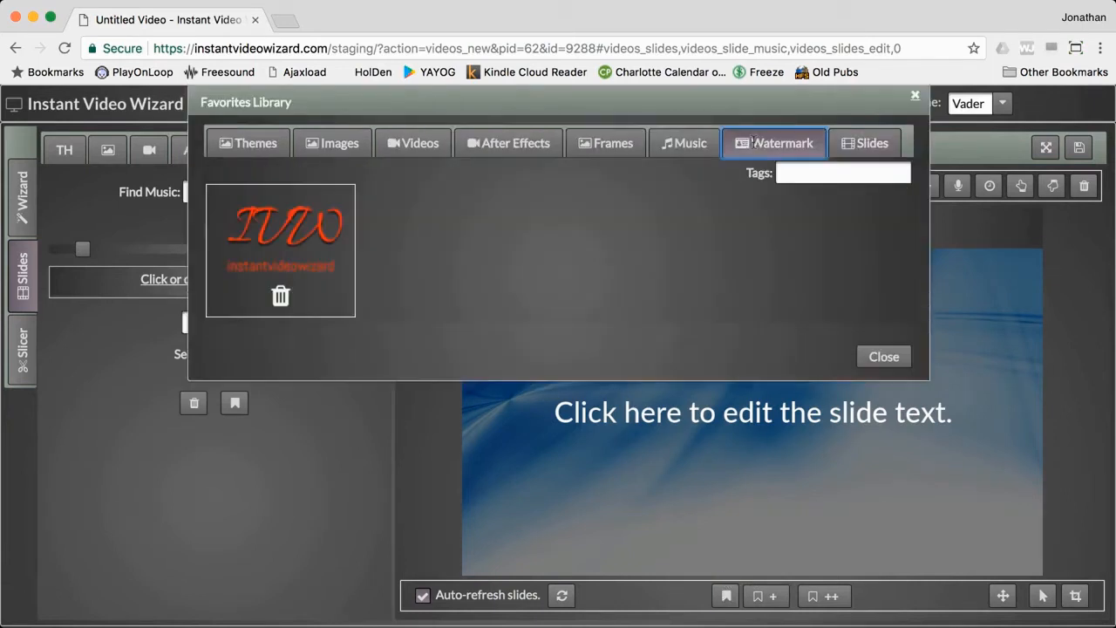
click(666, 143)
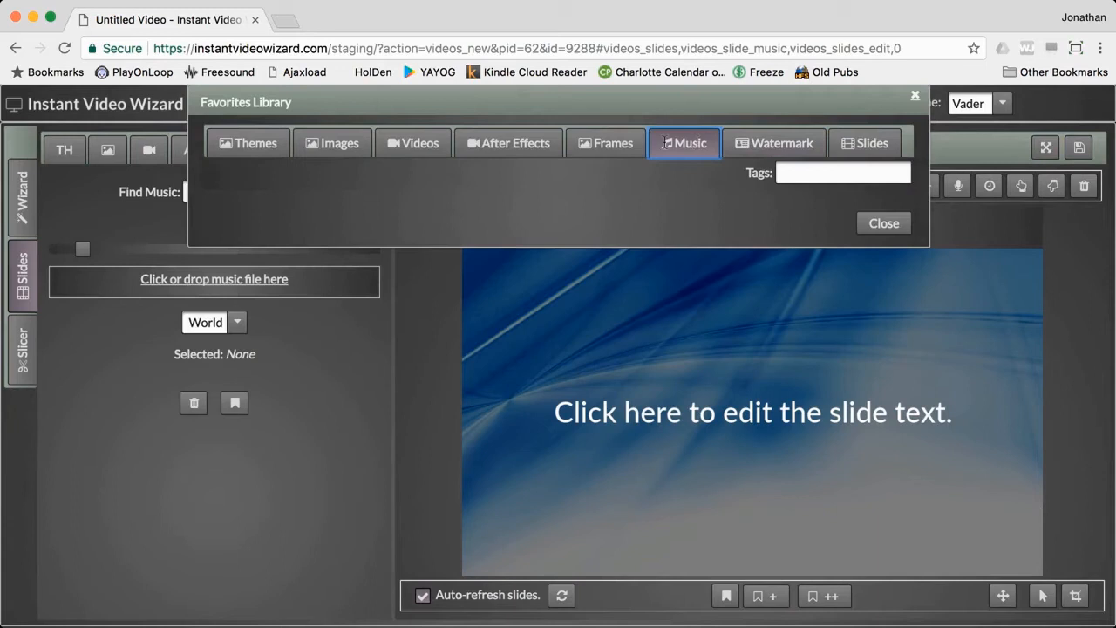
click(607, 143)
click(523, 144)
click(403, 144)
click(336, 144)
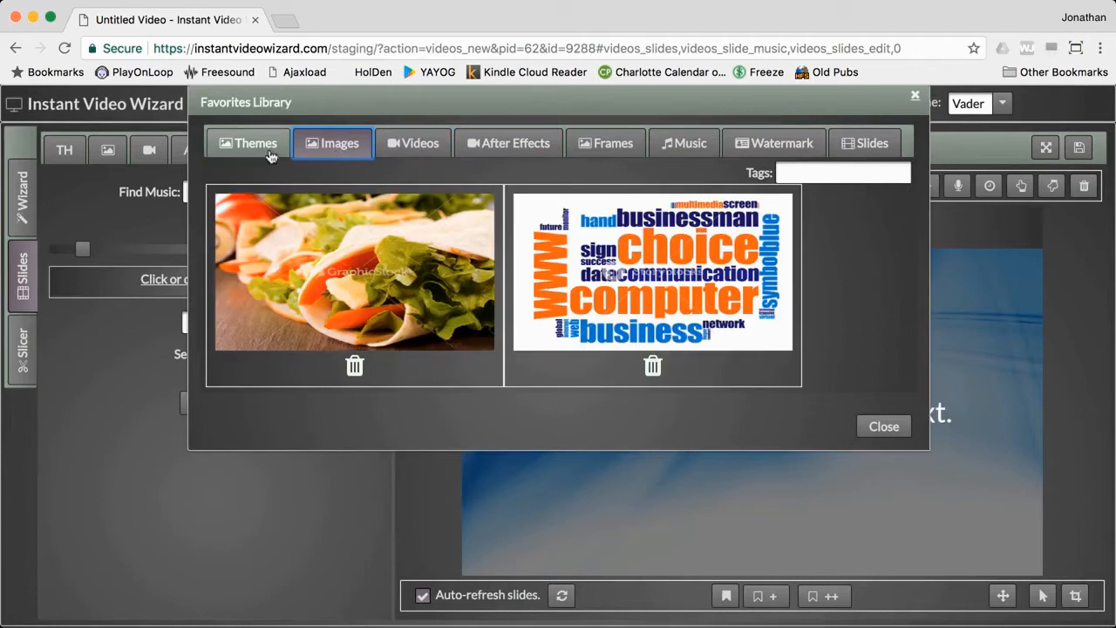
click(308, 266)
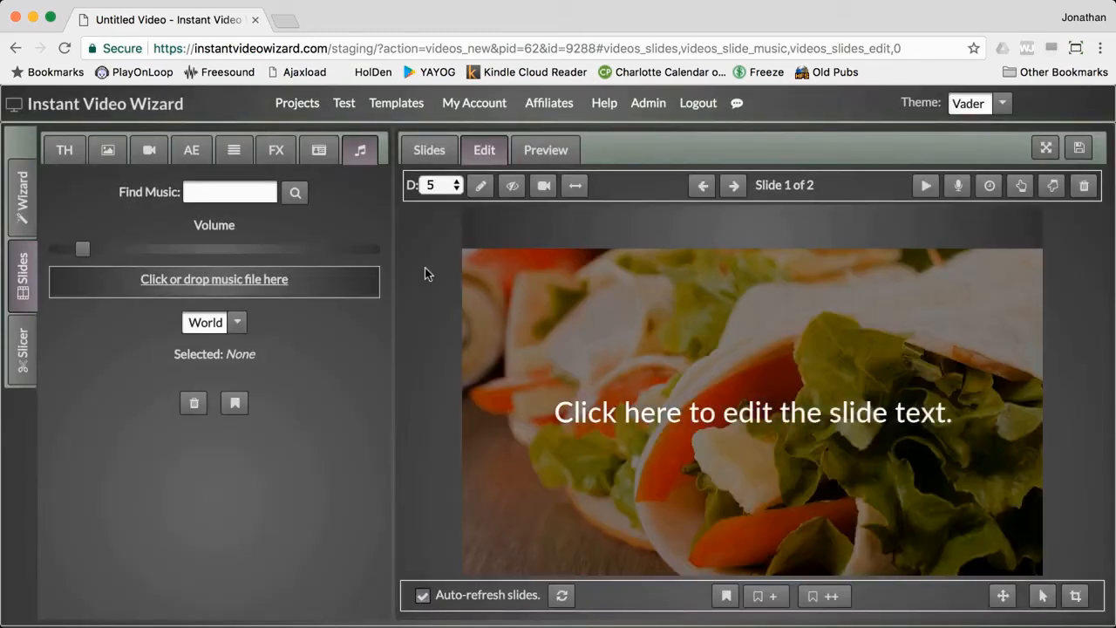
Add the IVW logo watermark from the Favorites Library to slide 1.
click(725, 595)
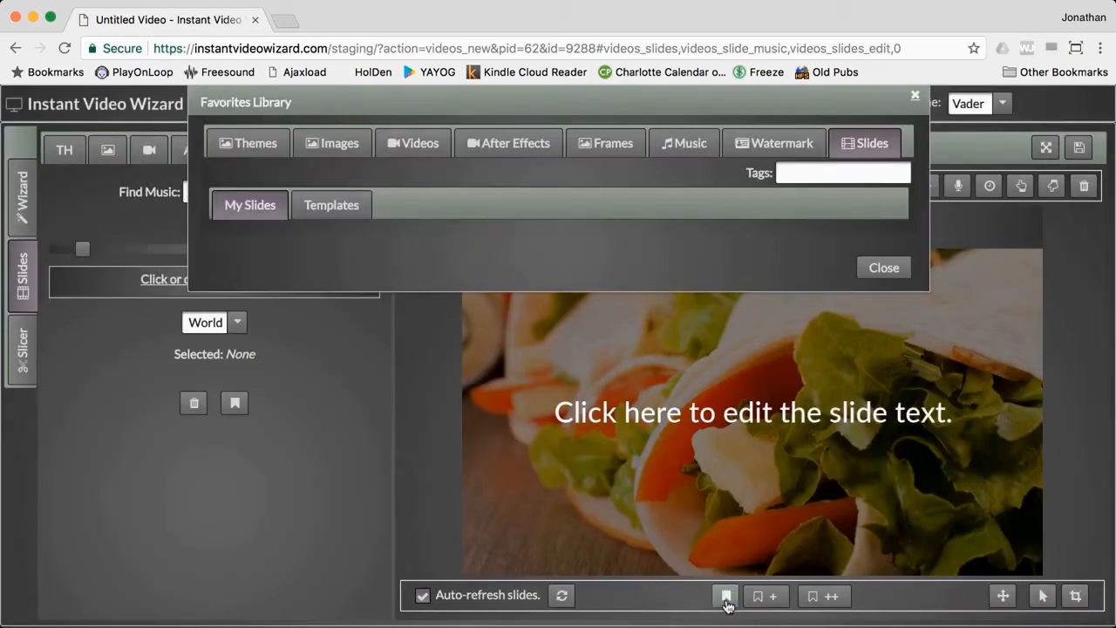
click(761, 146)
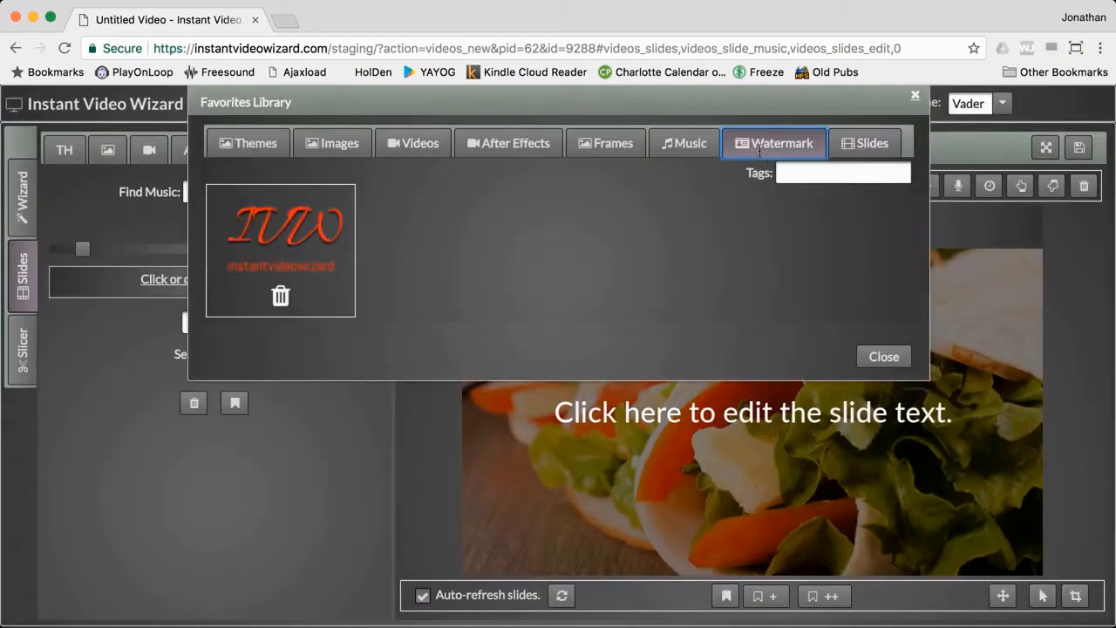
click(319, 231)
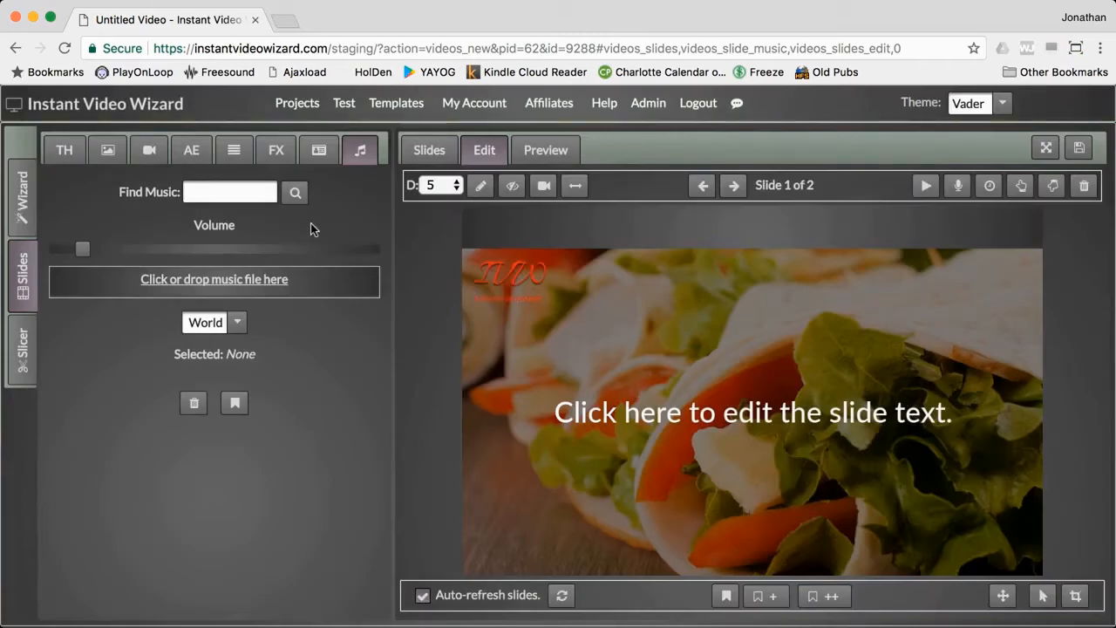
Check the image, video and music options, and open the tag filter for the Favorites Library's watermarks.
click(117, 155)
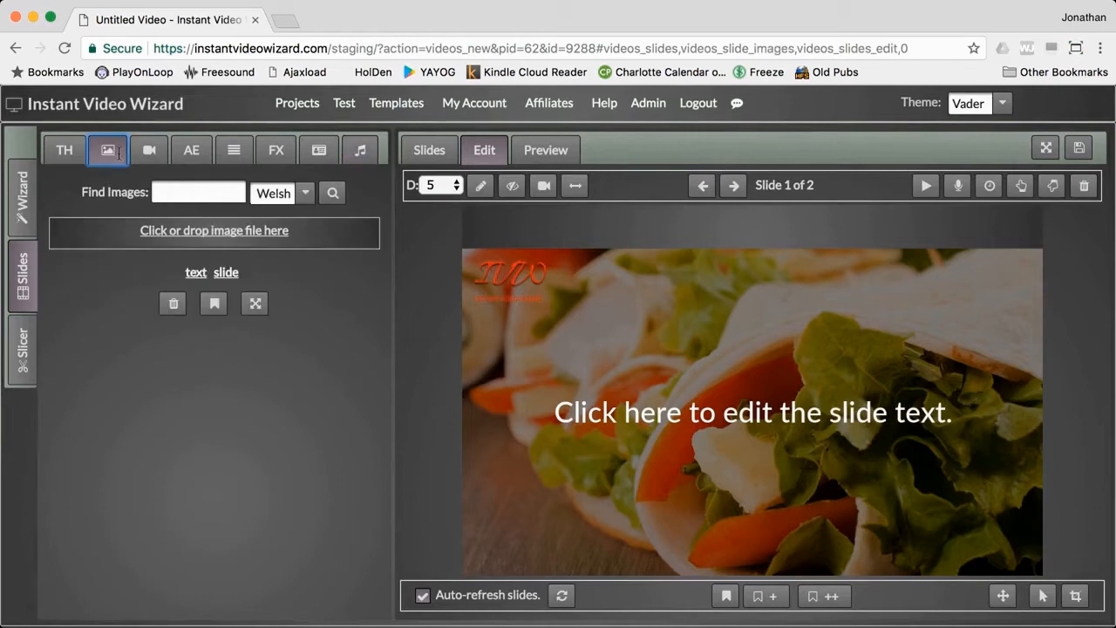
click(146, 151)
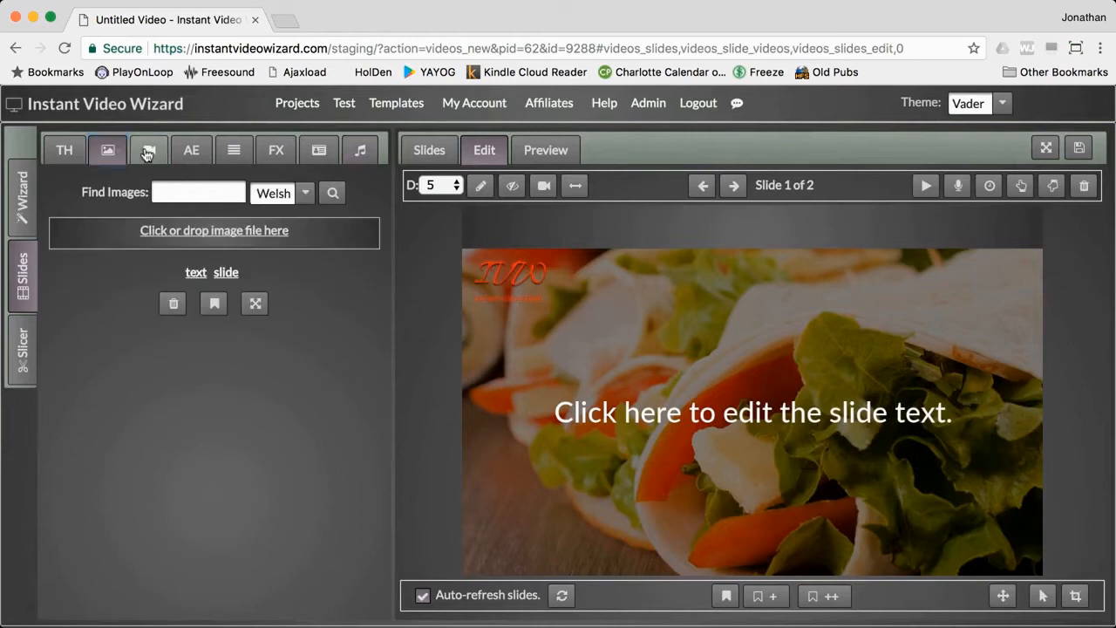
click(358, 151)
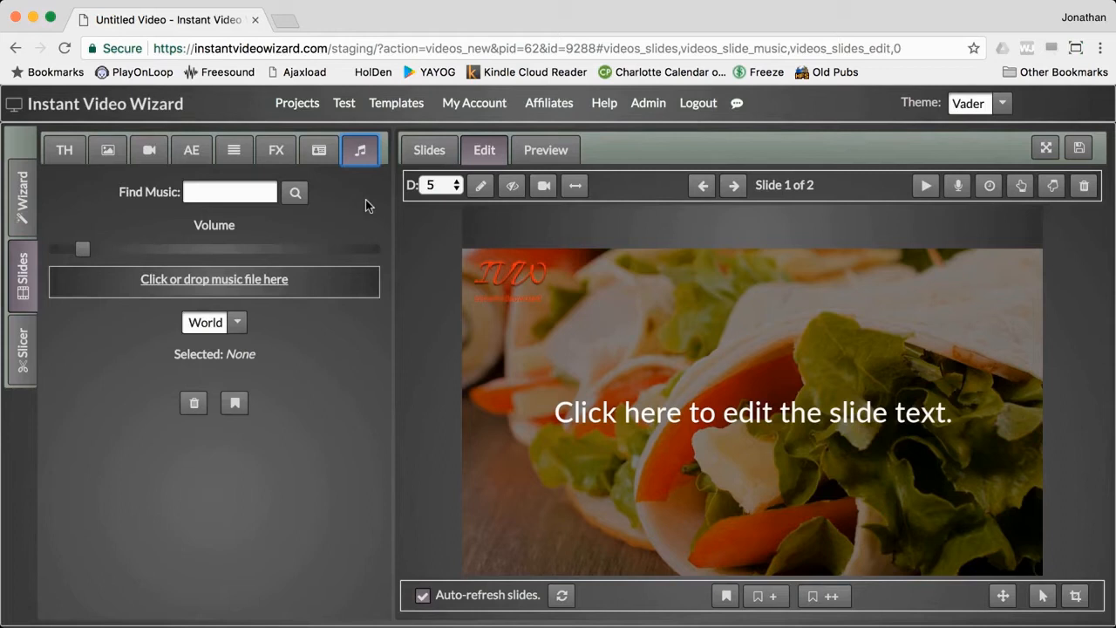
click(726, 595)
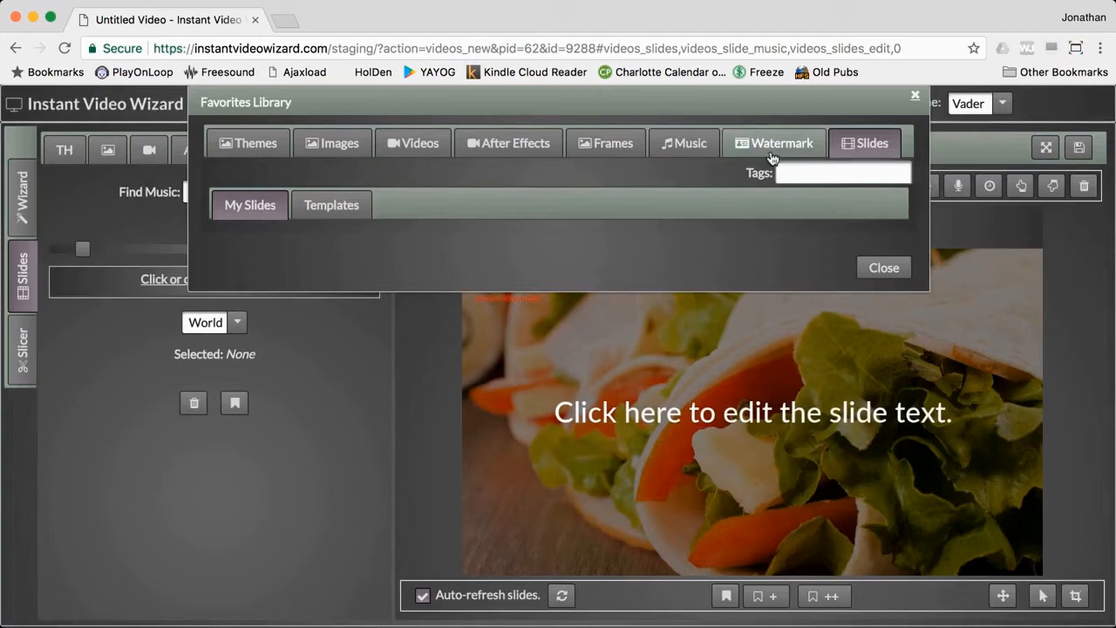
click(769, 148)
click(787, 175)
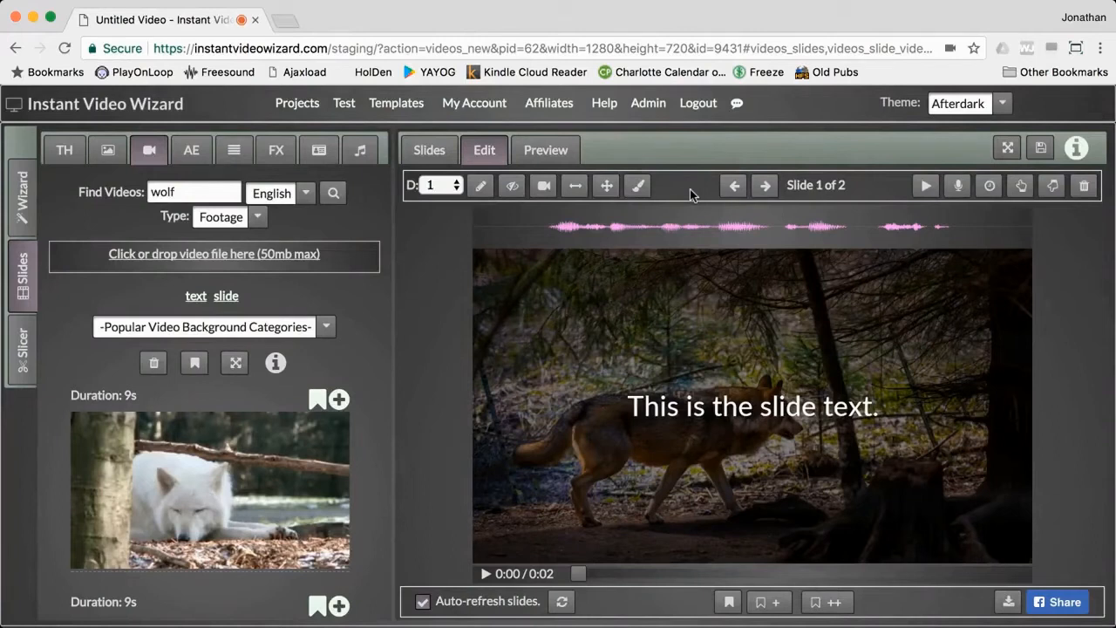
Step to slide 2 and back, and set slide 1's duration to 8.
click(765, 184)
click(735, 185)
click(437, 186)
text(8)
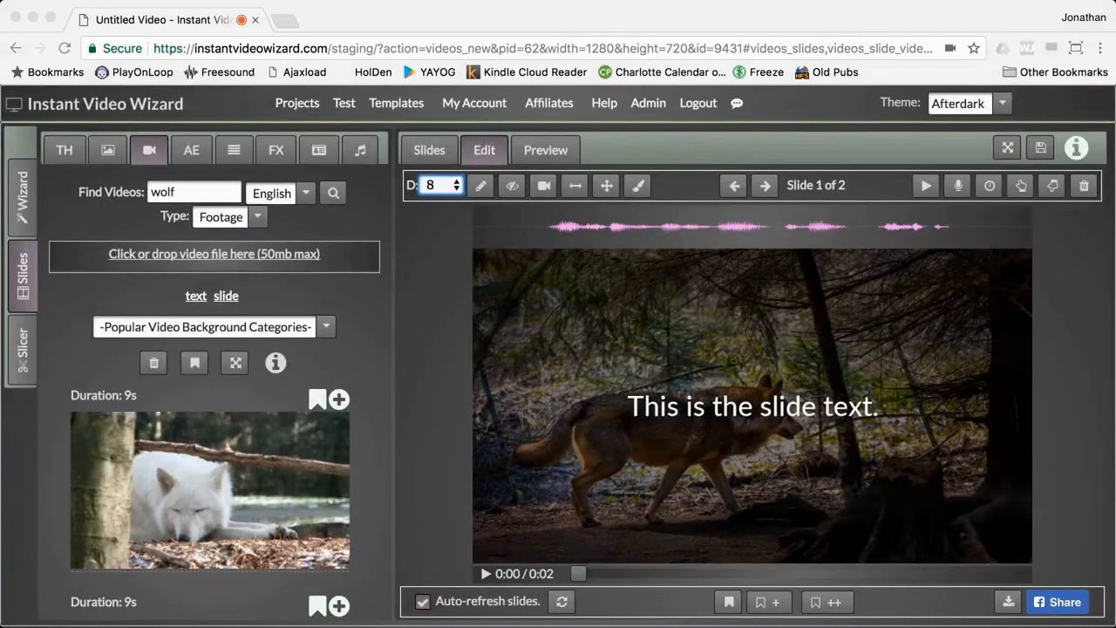
click(449, 303)
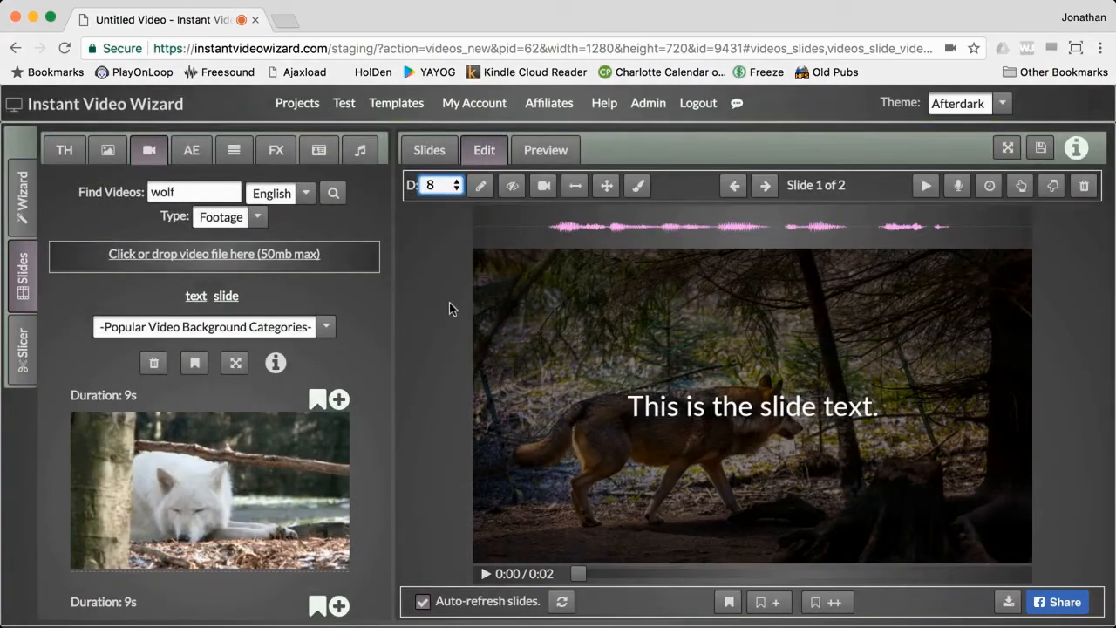
Toggle slide 1's text overlay off and on, and play back the re-rendered slide with its audio.
click(520, 195)
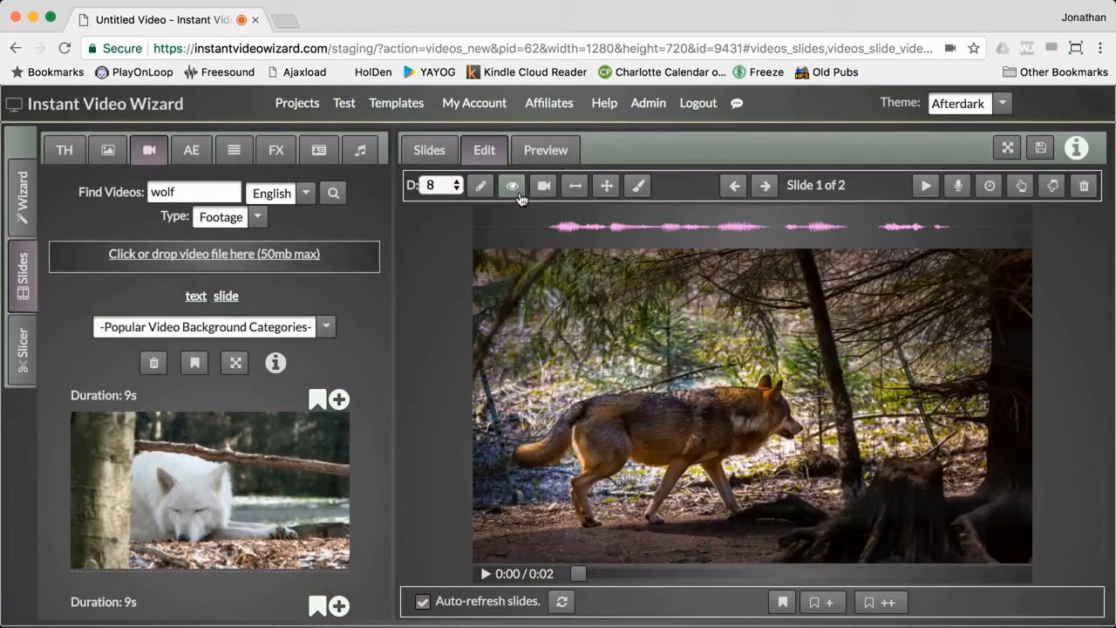
click(519, 195)
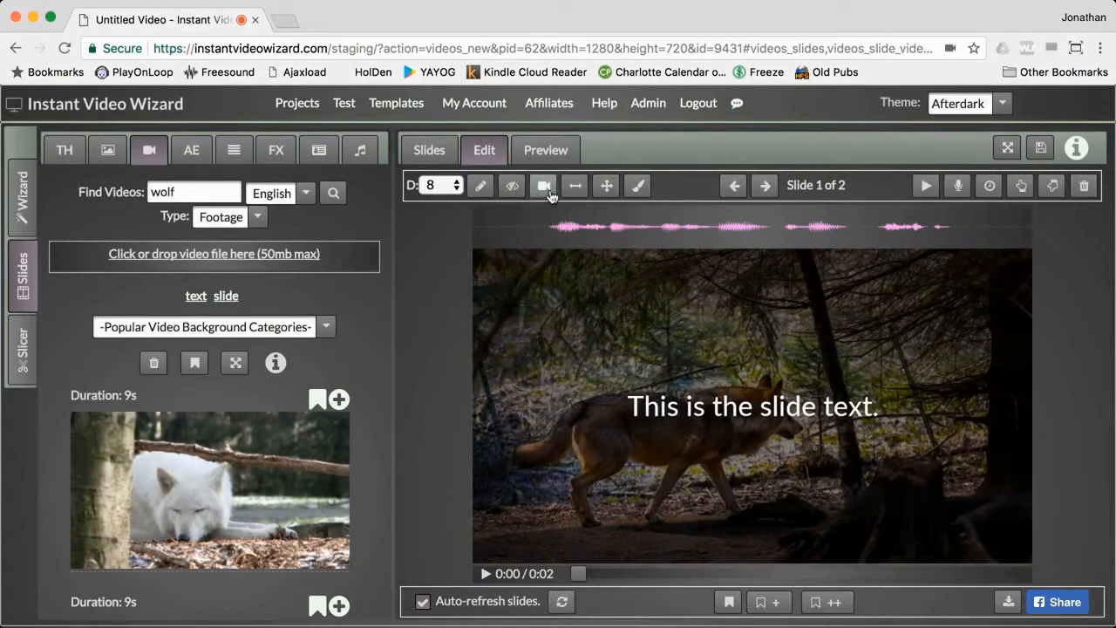
click(575, 189)
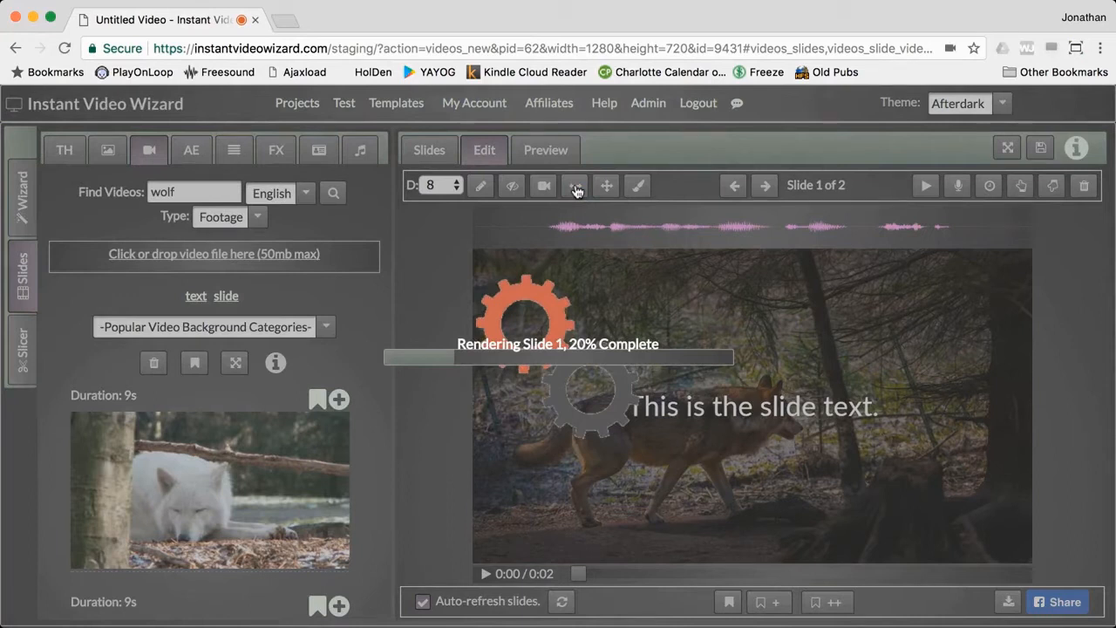
click(576, 189)
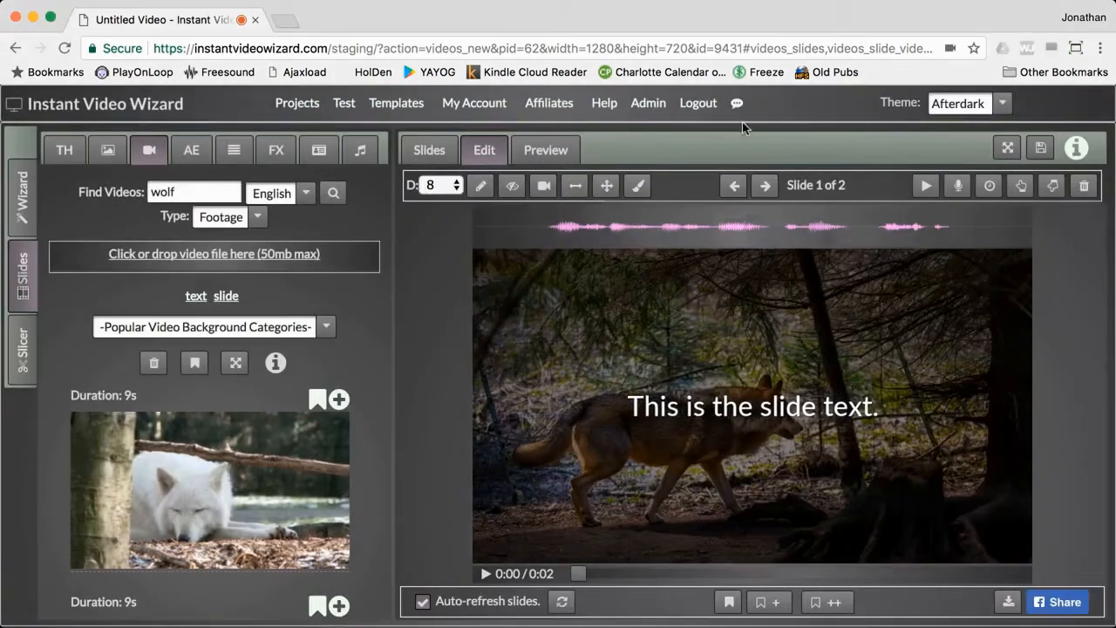
click(925, 187)
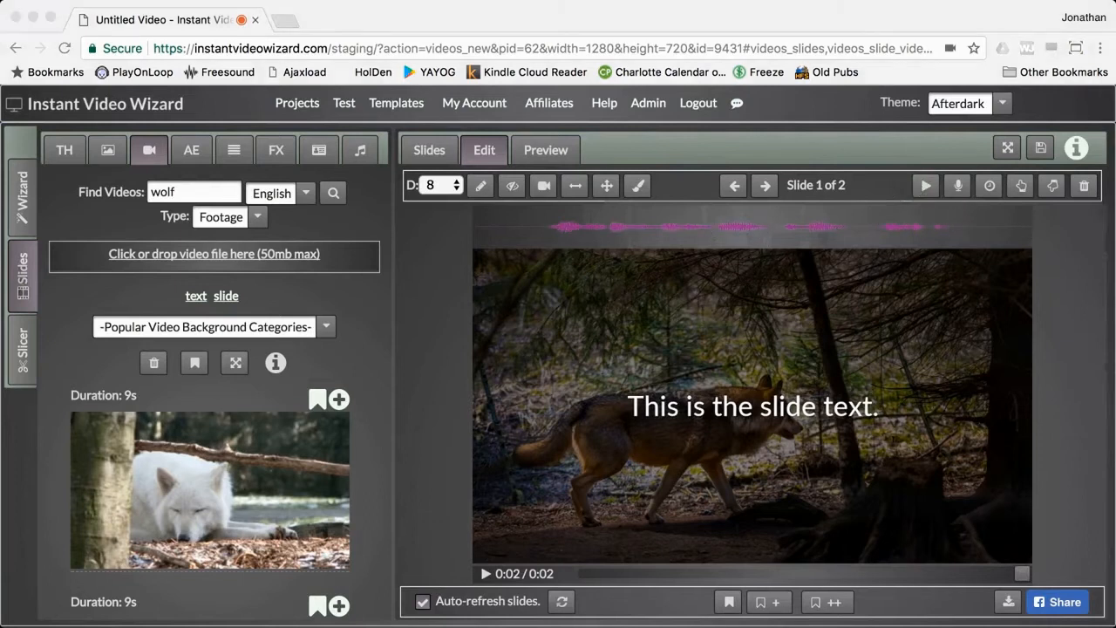
click(884, 187)
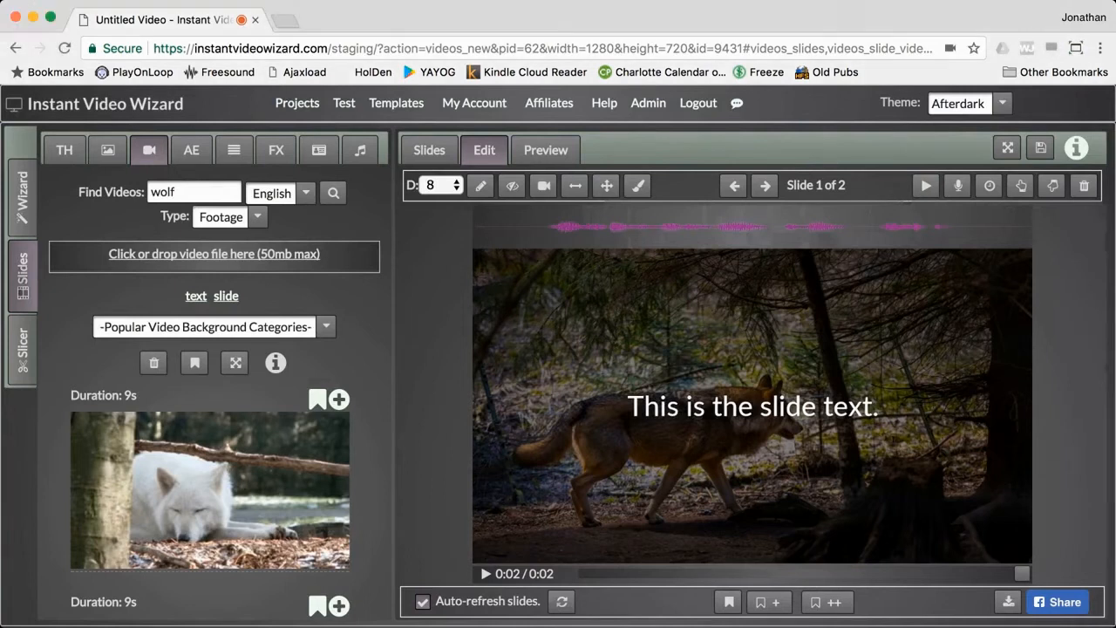
Insert a new slide directly after slide 1 and return to slide 1.
click(1055, 189)
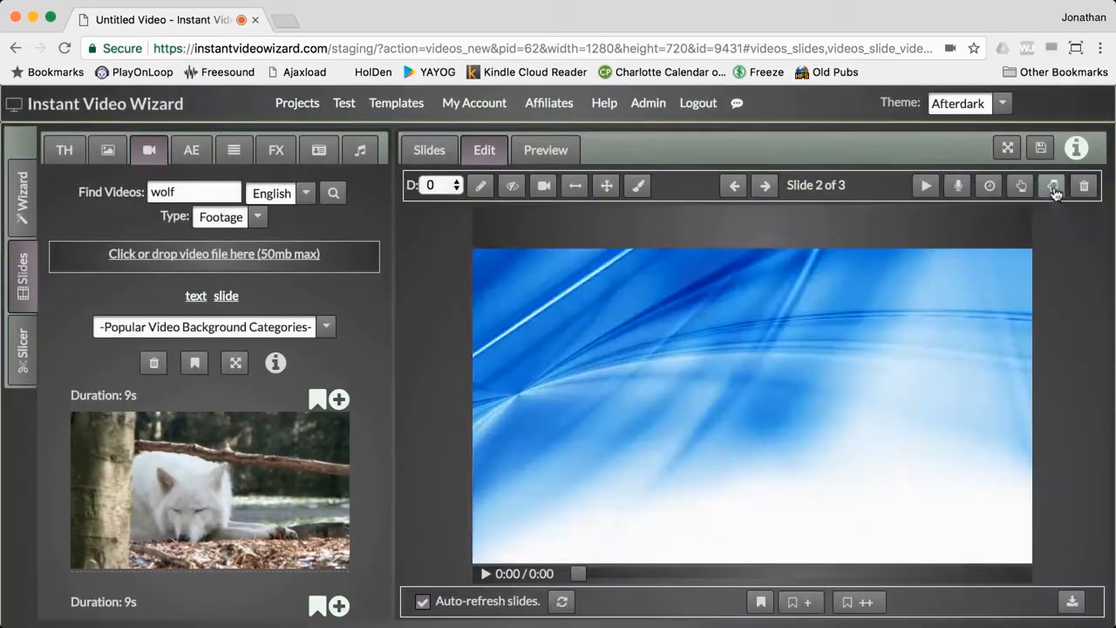
click(731, 186)
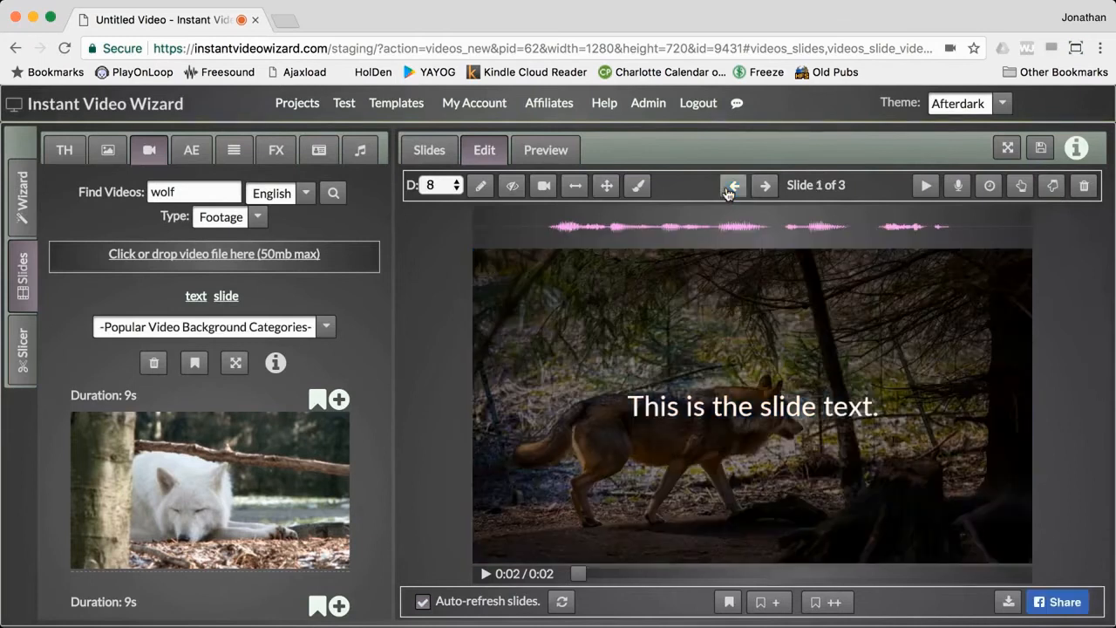
Insert a new slide before slide 1 and delete that new slide.
click(1022, 190)
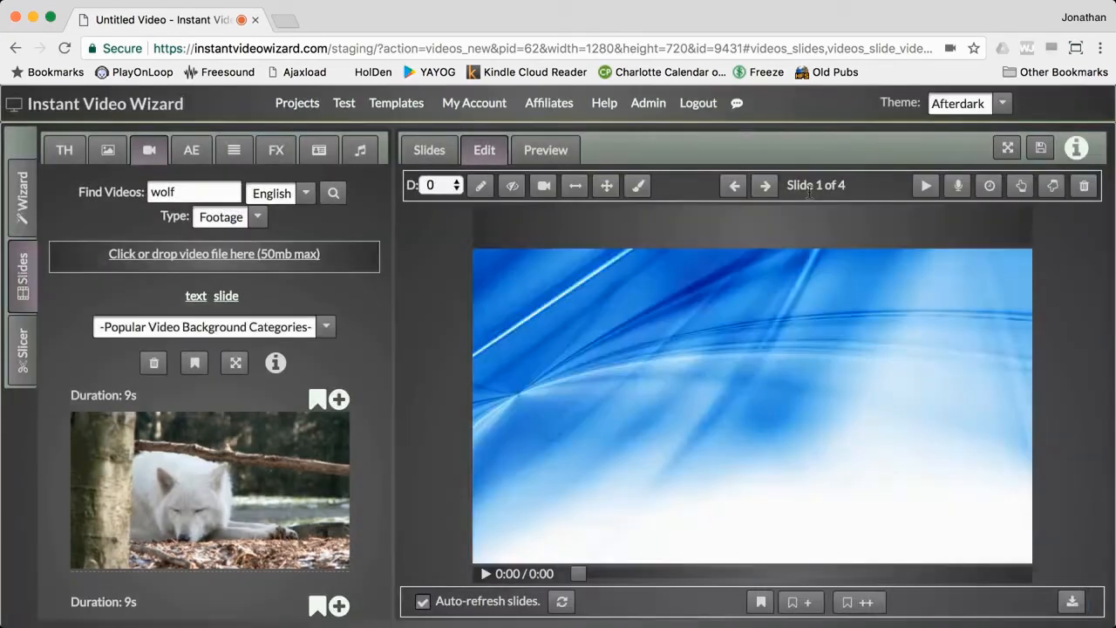
click(788, 199)
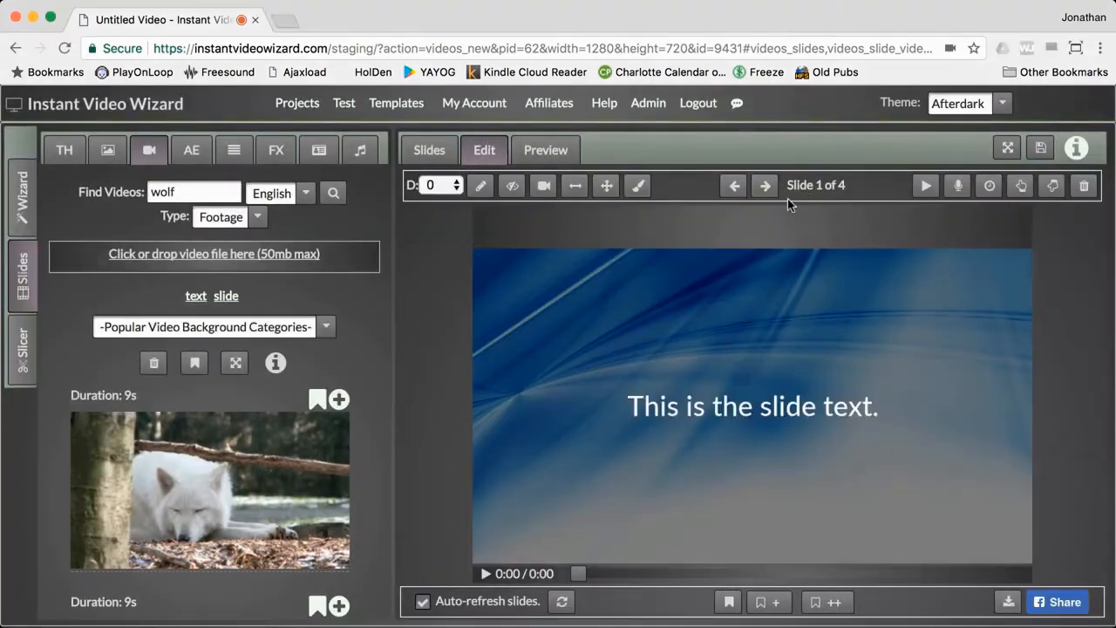
click(1085, 186)
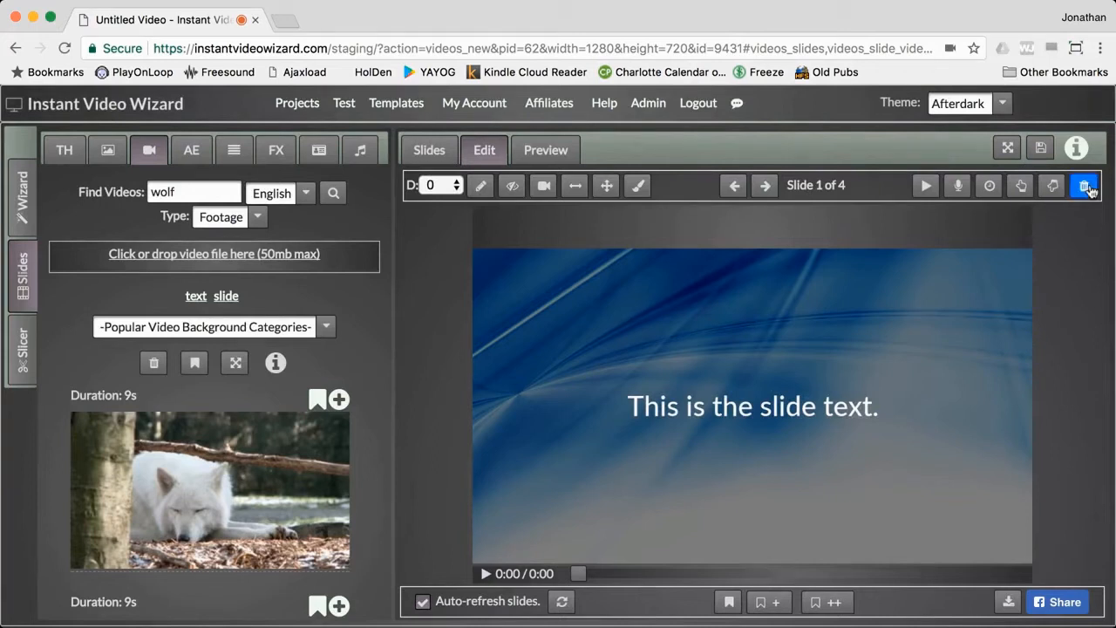
click(637, 398)
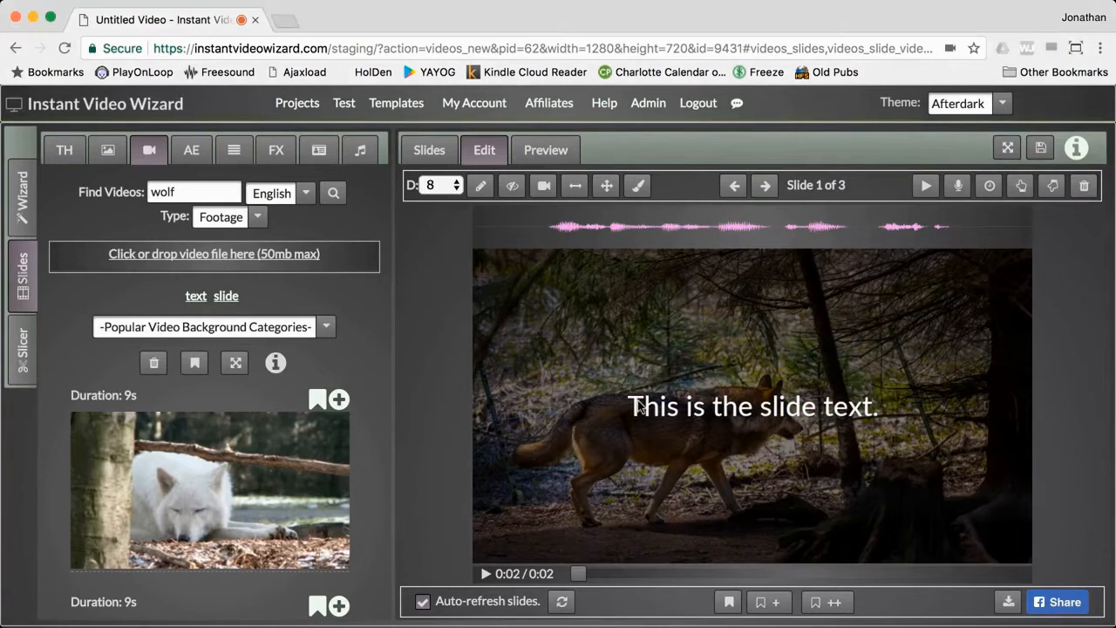
Save the video and generate audio for slide 3 only, using the voice Brian, Male.
click(1041, 149)
click(767, 187)
click(769, 191)
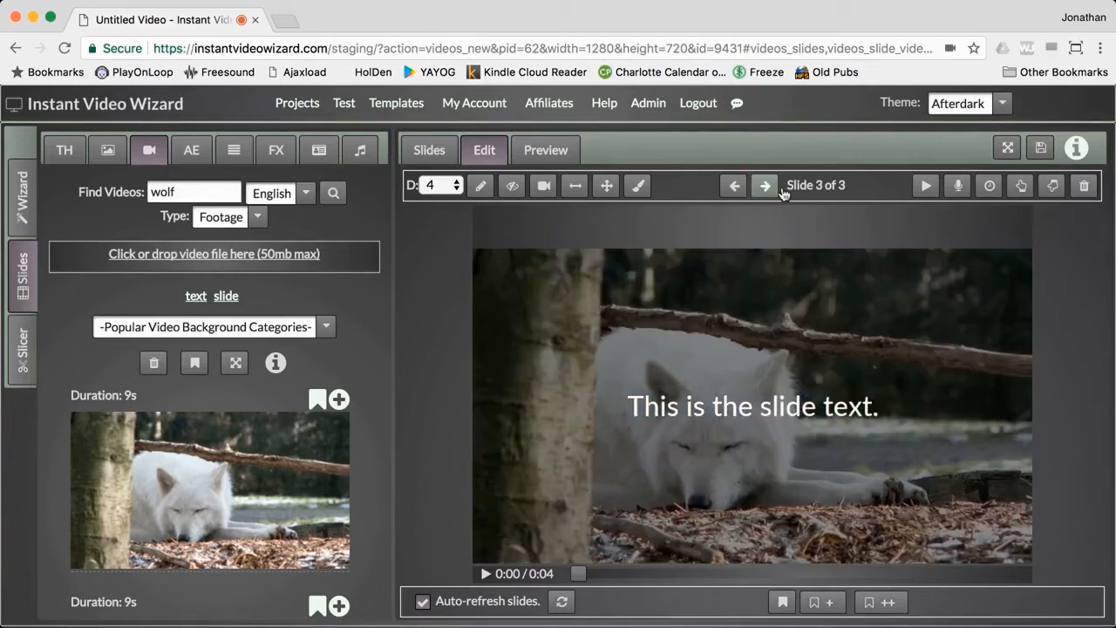
click(958, 185)
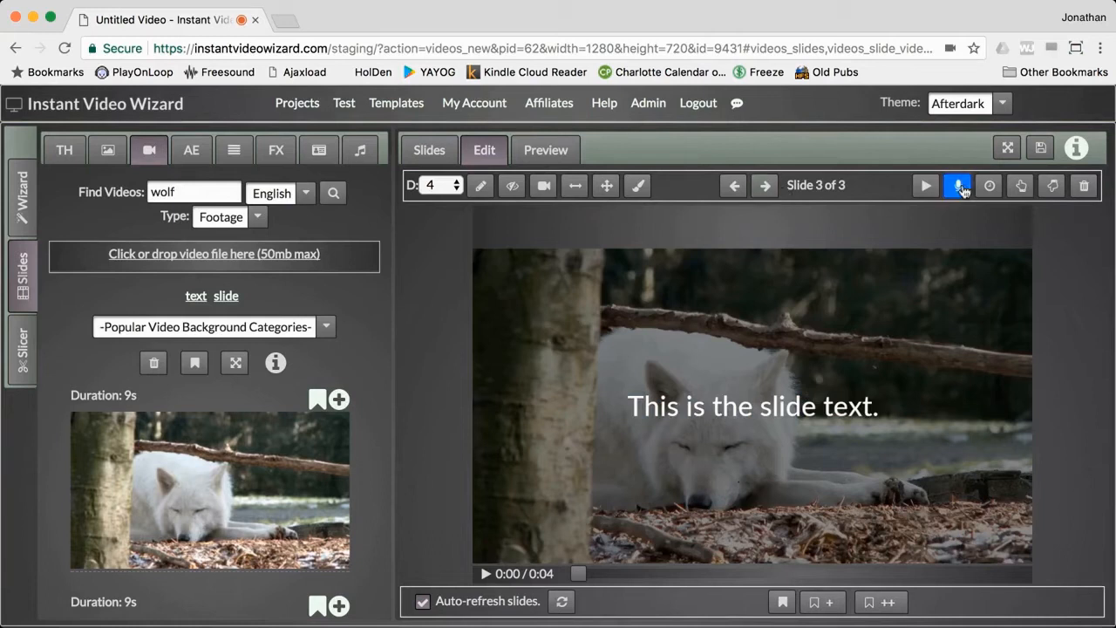
click(598, 297)
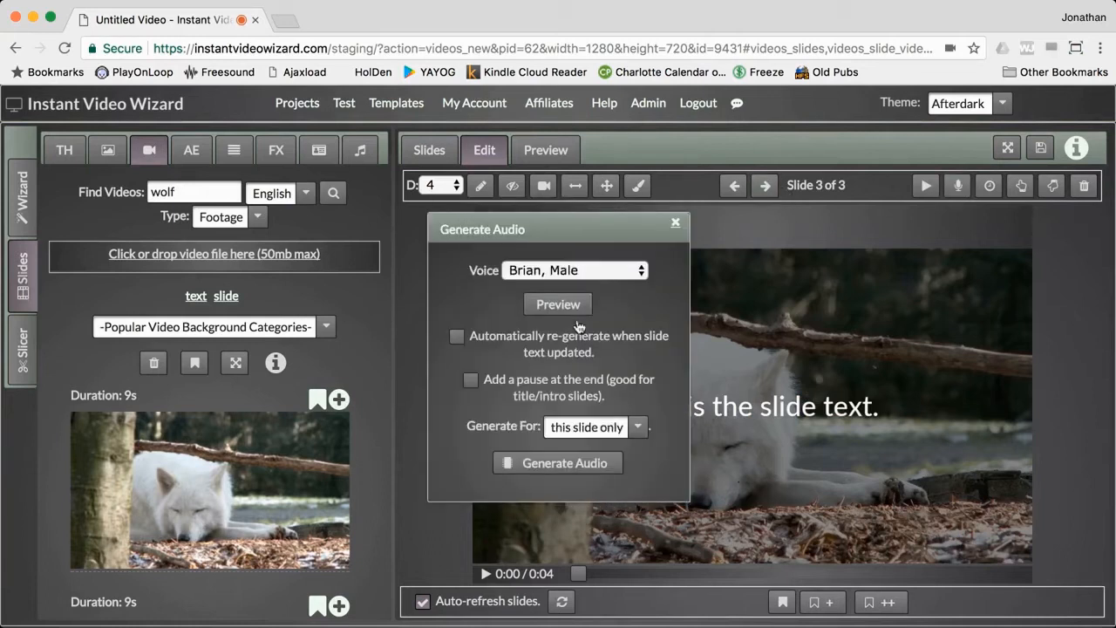
click(565, 466)
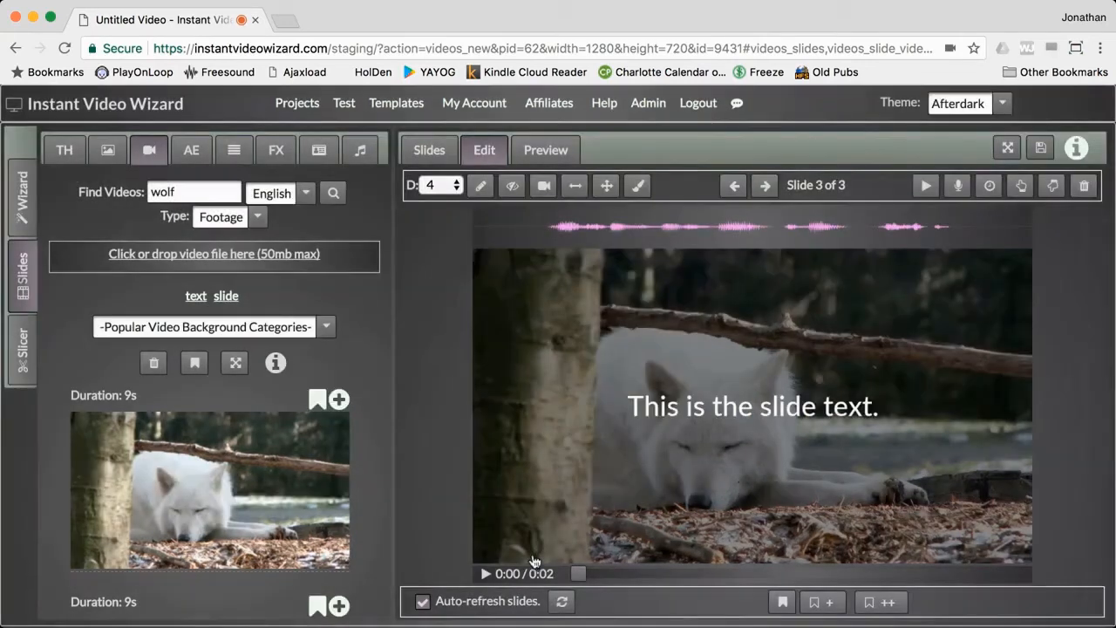
Refresh slide 3 and check its generated audio from several points along the waveform.
click(562, 602)
drag(779, 234, 841, 237)
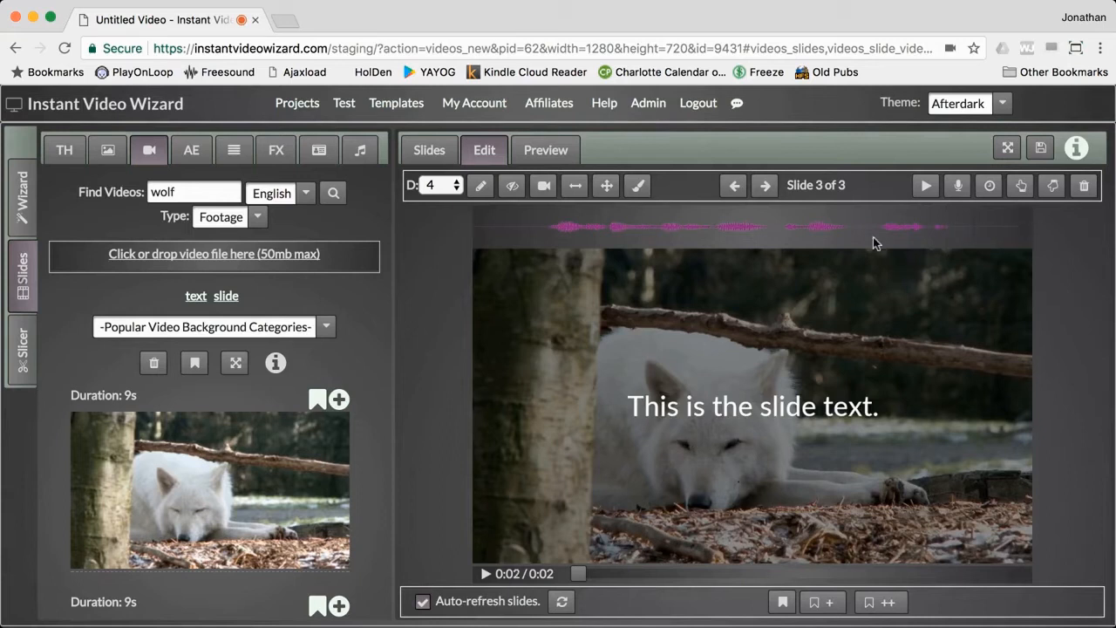
click(748, 232)
click(650, 234)
click(590, 237)
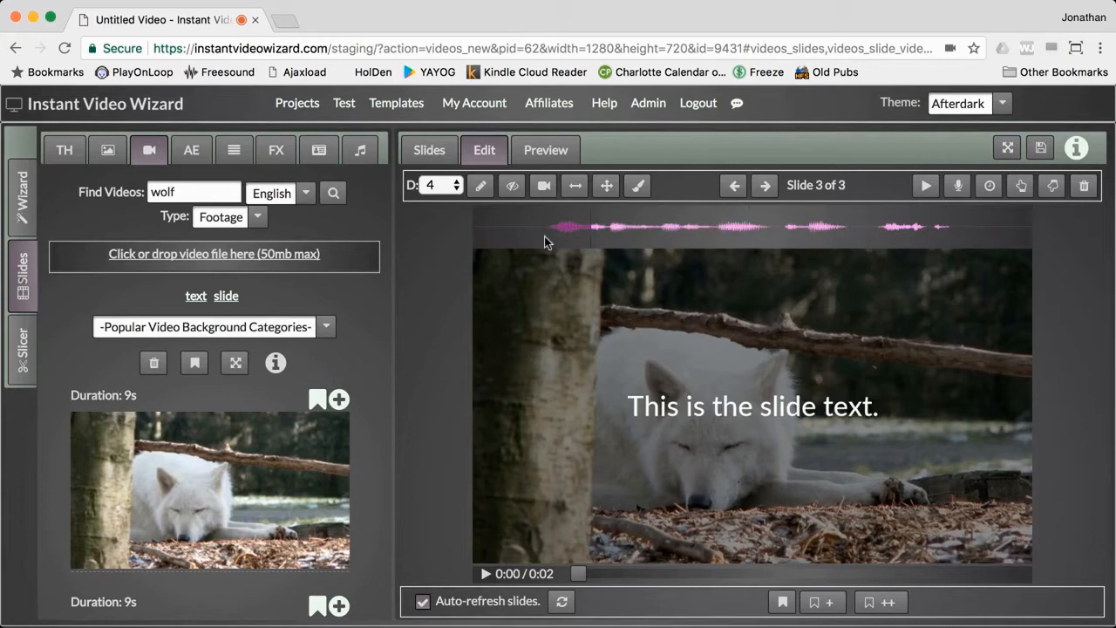
click(546, 233)
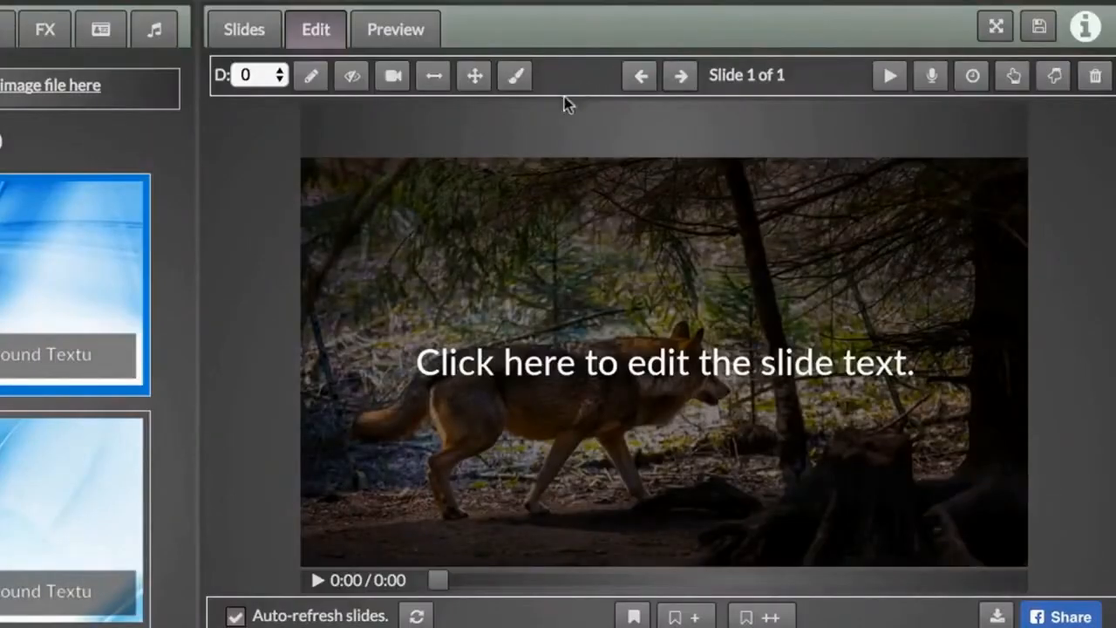
Zoom in on slide 1's wolf background and reposition it so the whole wolf stays in frame.
click(477, 79)
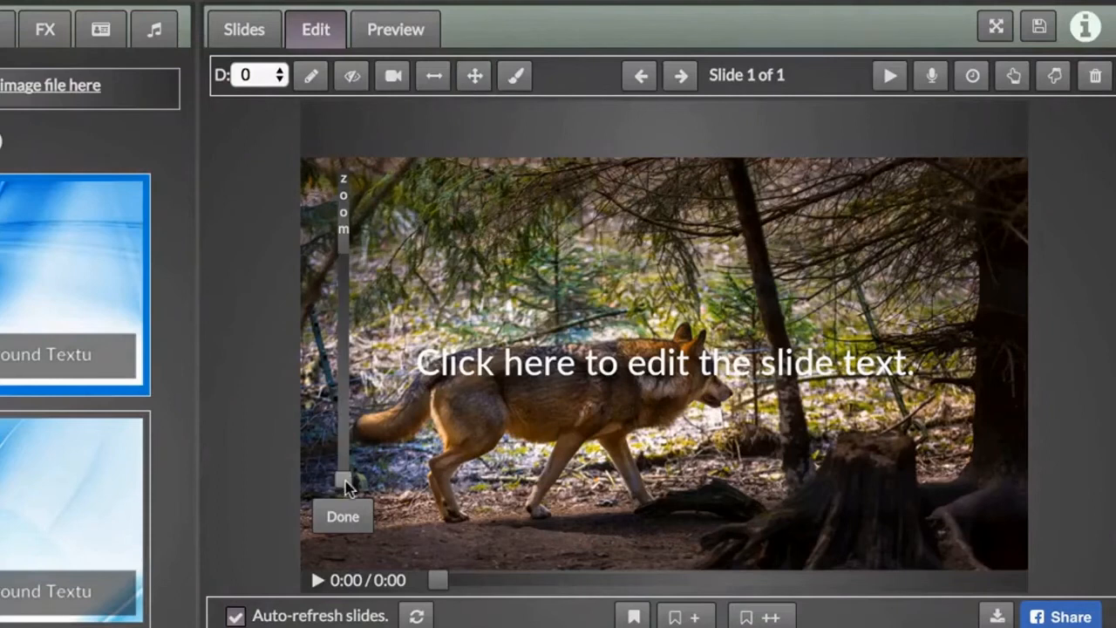
drag(346, 481, 343, 388)
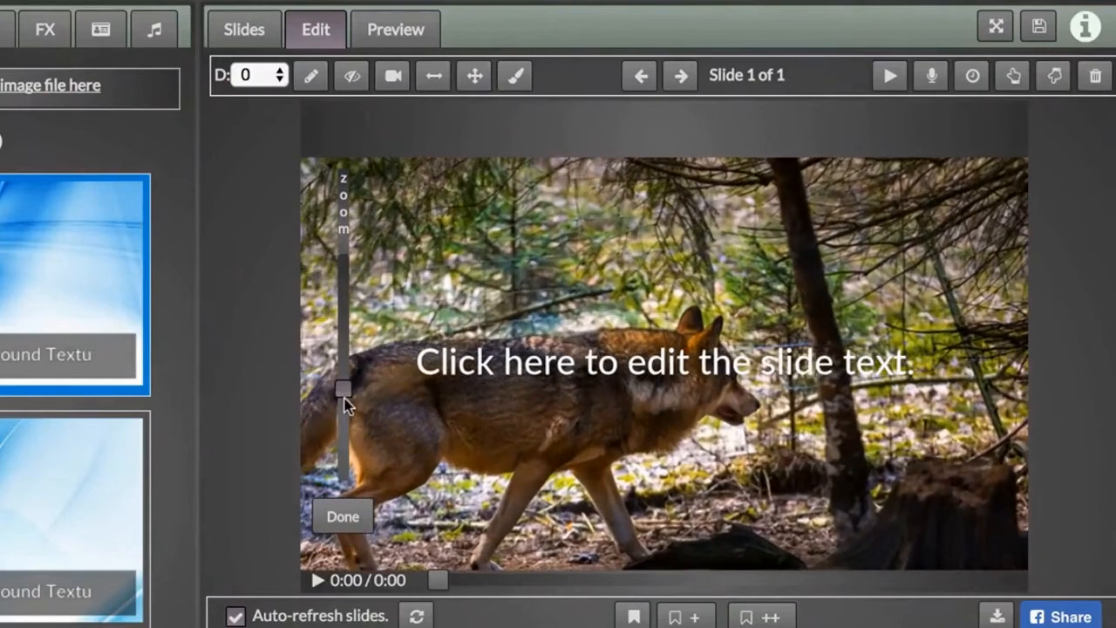
drag(404, 416, 511, 377)
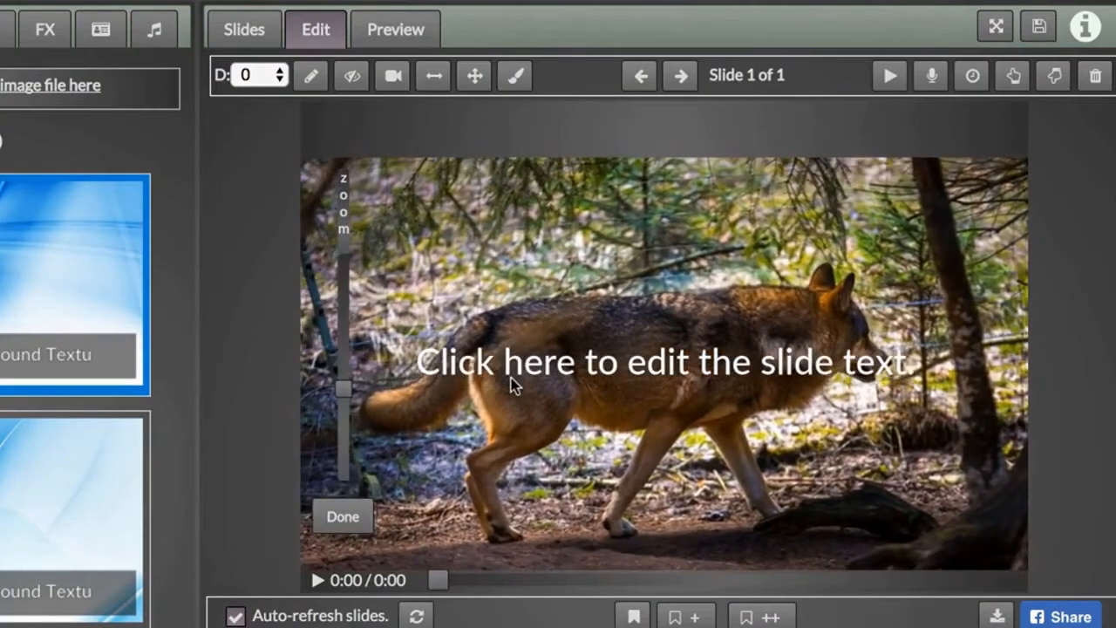
click(343, 516)
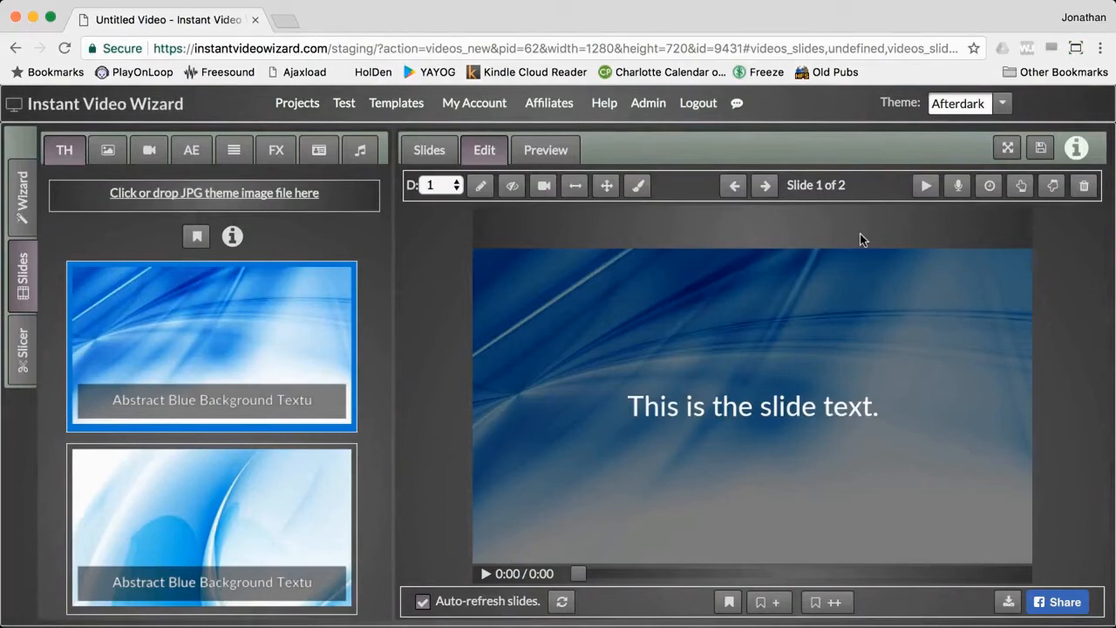
Generate audio for slide 1 only with the voice Brian, Male, after checking the other slide scope options.
click(961, 191)
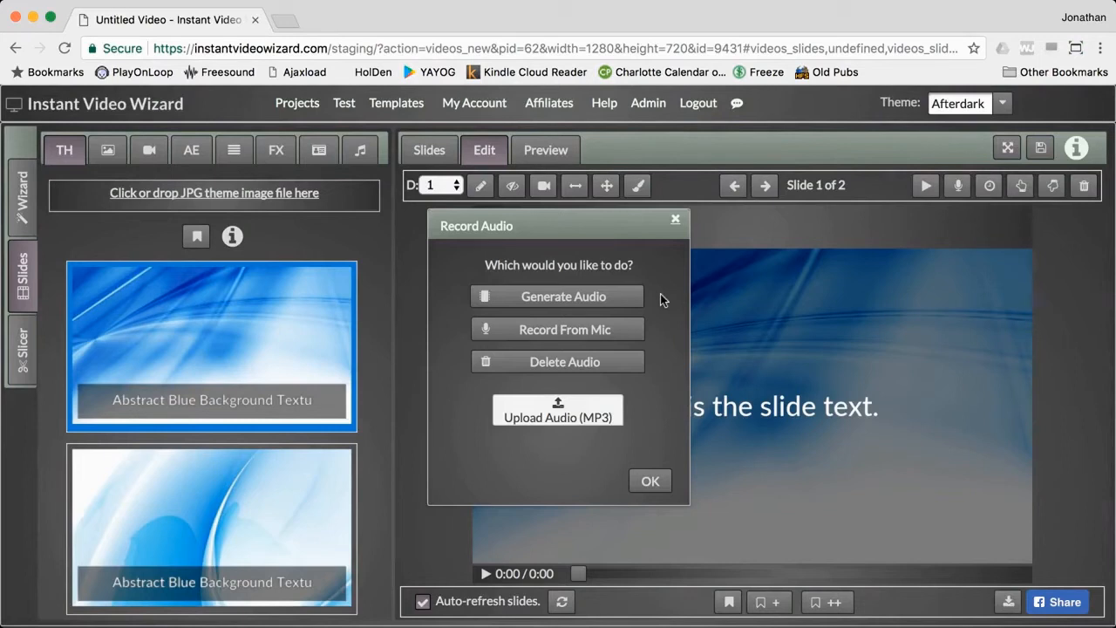
click(633, 300)
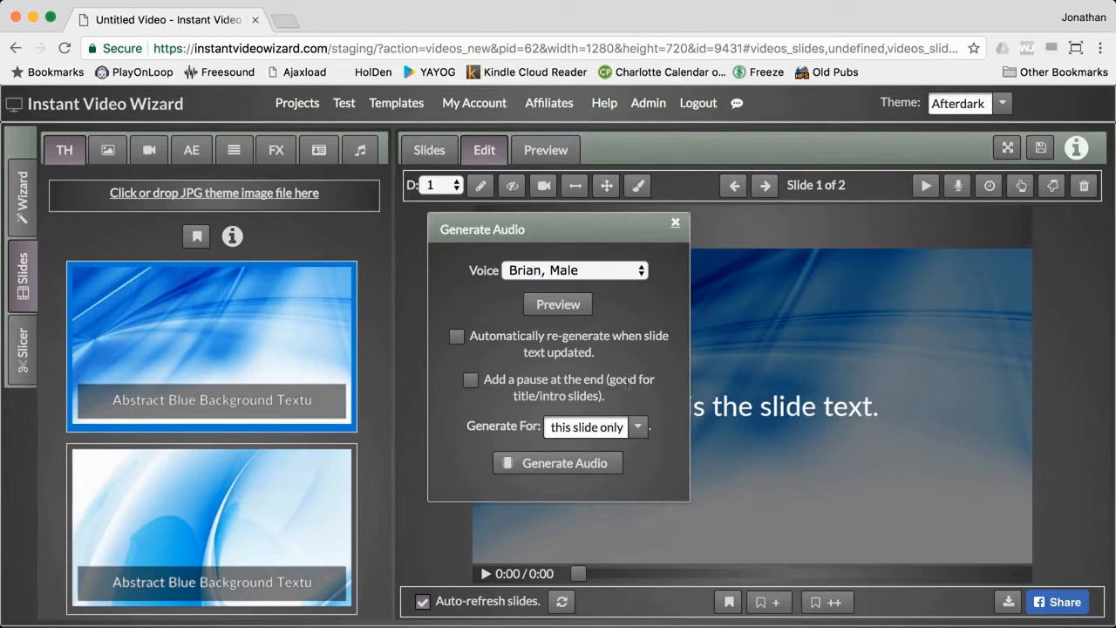
click(641, 429)
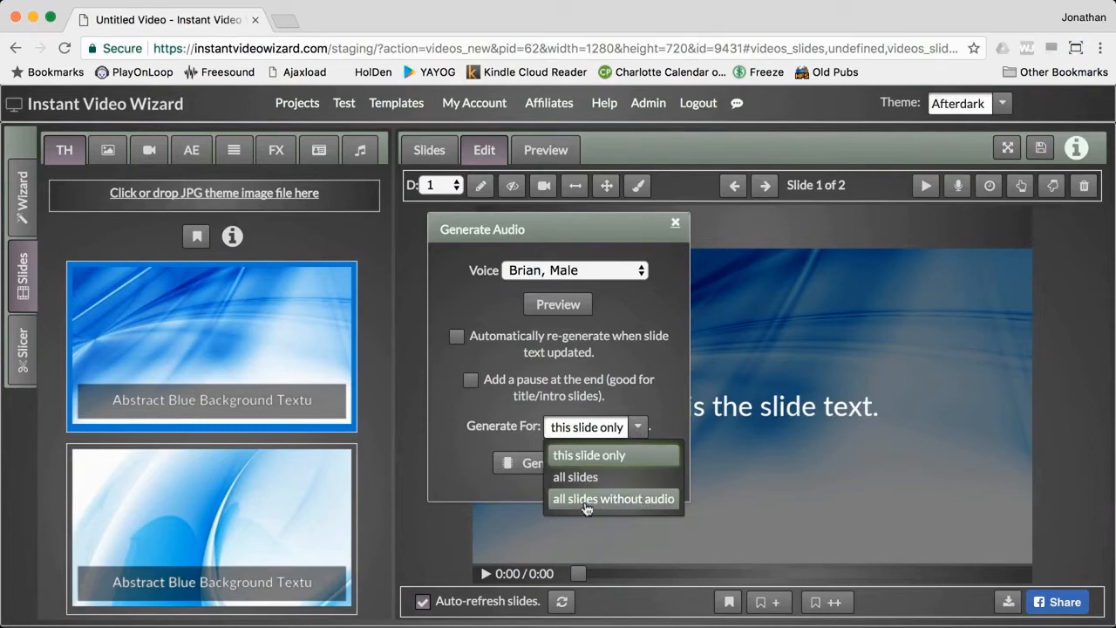
click(523, 491)
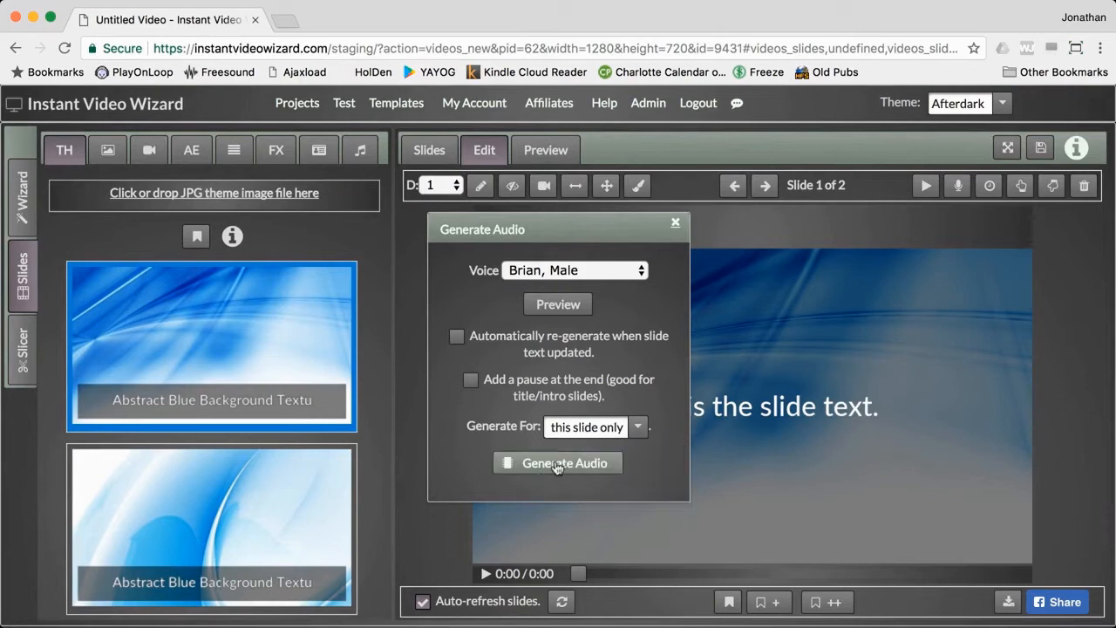
click(555, 466)
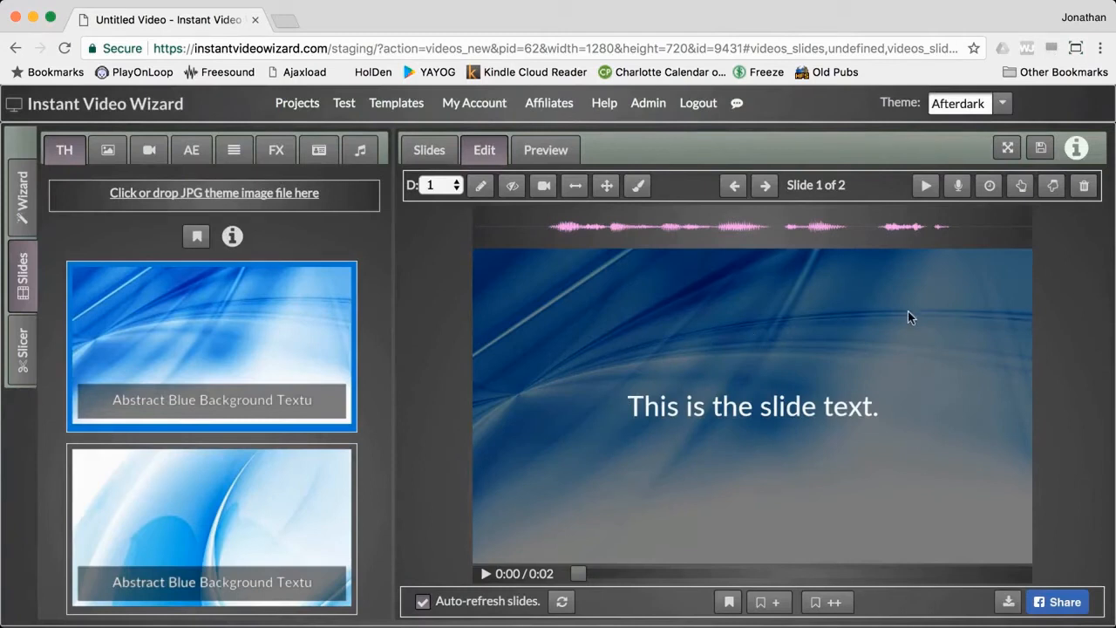
Record new audio for slide 1 from the Turtle Beach PX22 microphone.
click(958, 185)
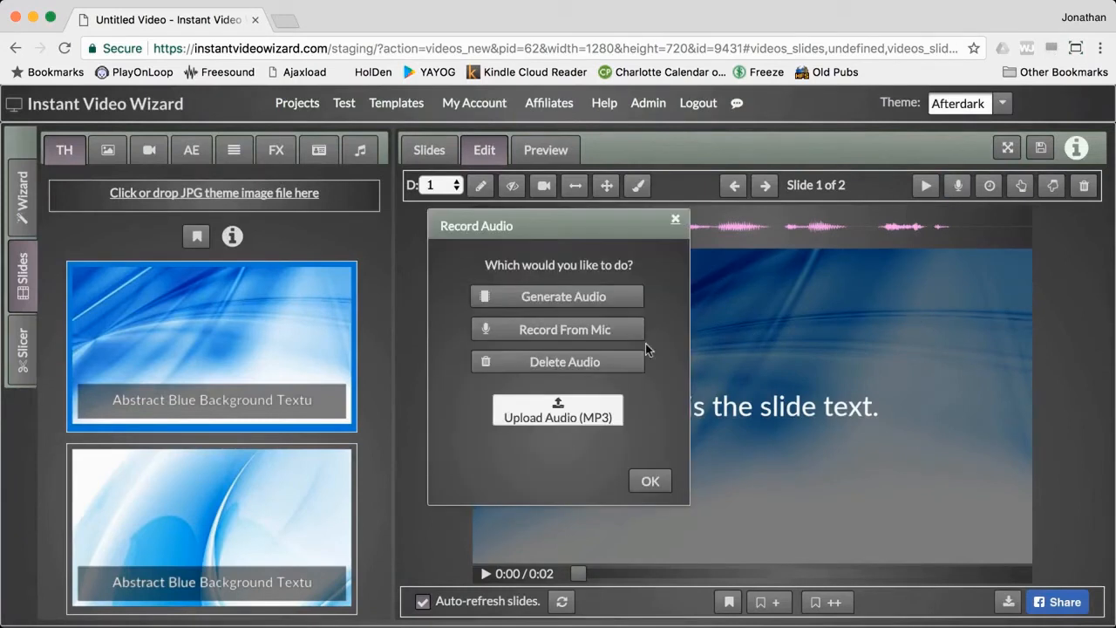
click(623, 339)
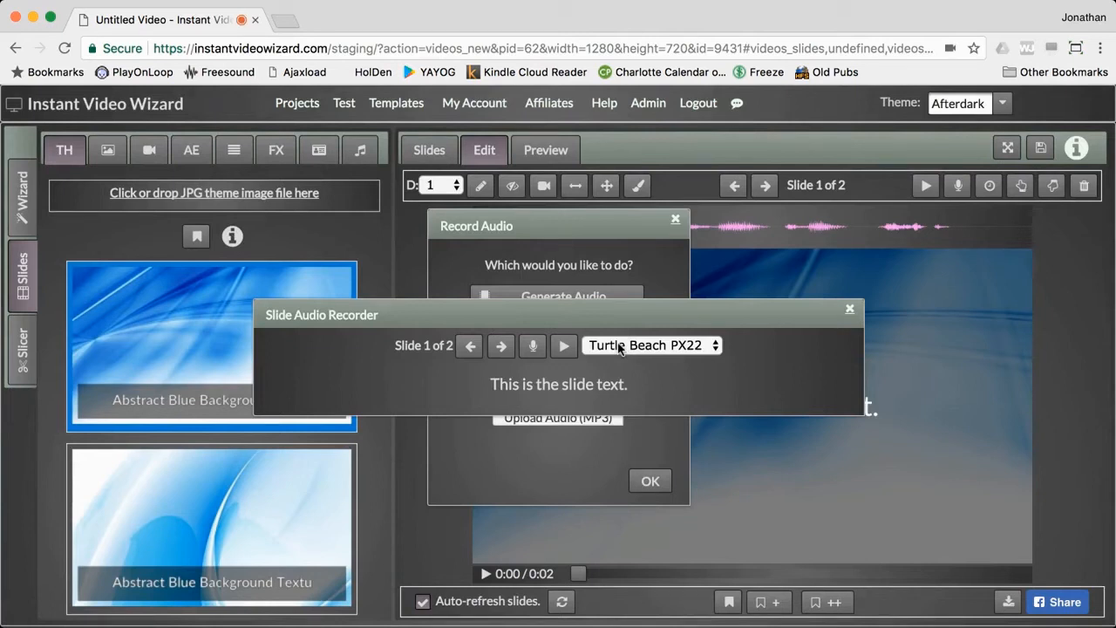
click(534, 346)
click(539, 359)
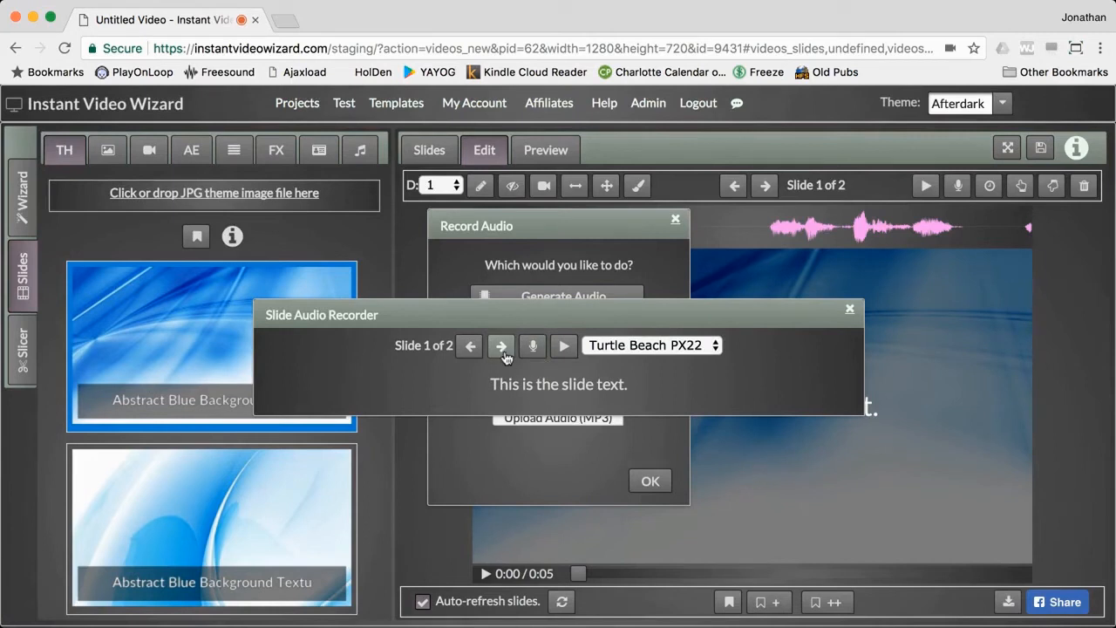
Step to slide 2 and back in the audio recorder, and delete slide 1's recorded audio.
click(503, 349)
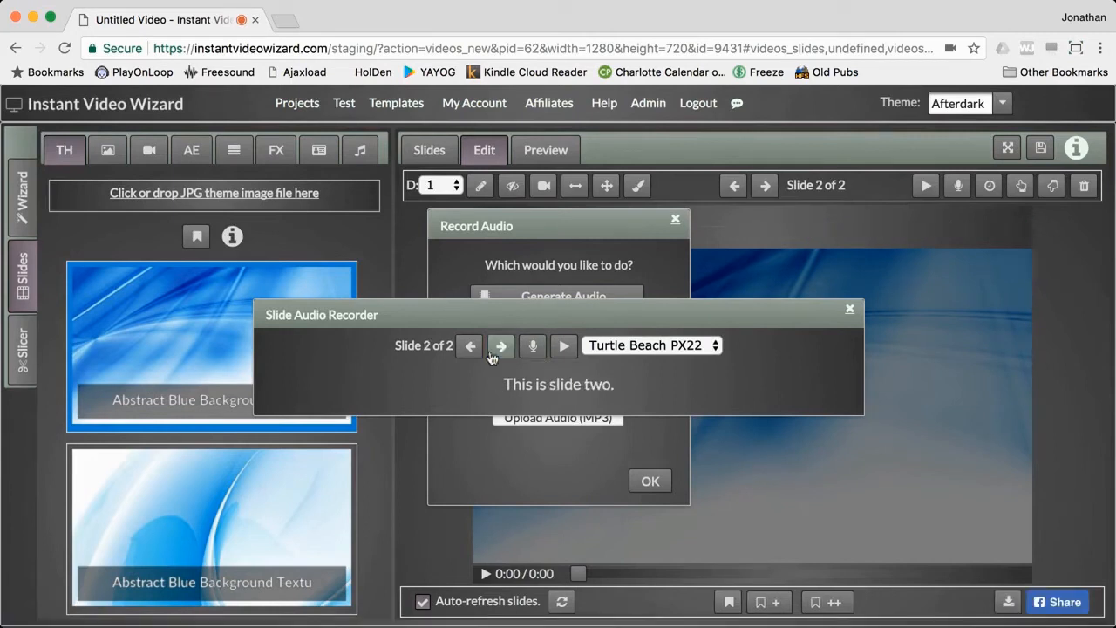
click(472, 349)
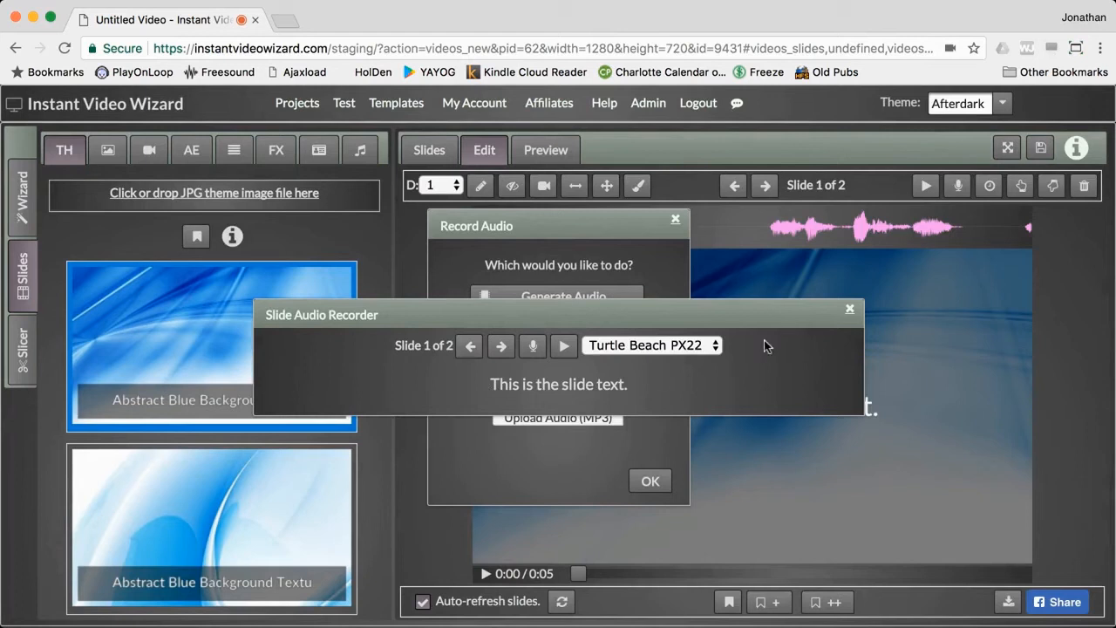
click(849, 309)
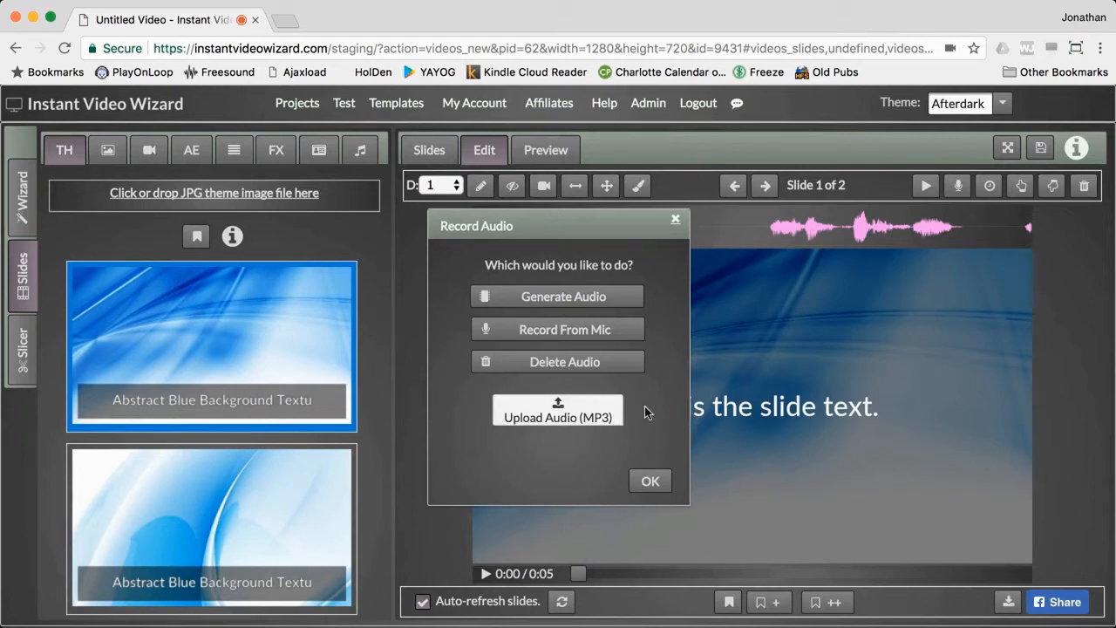
click(615, 370)
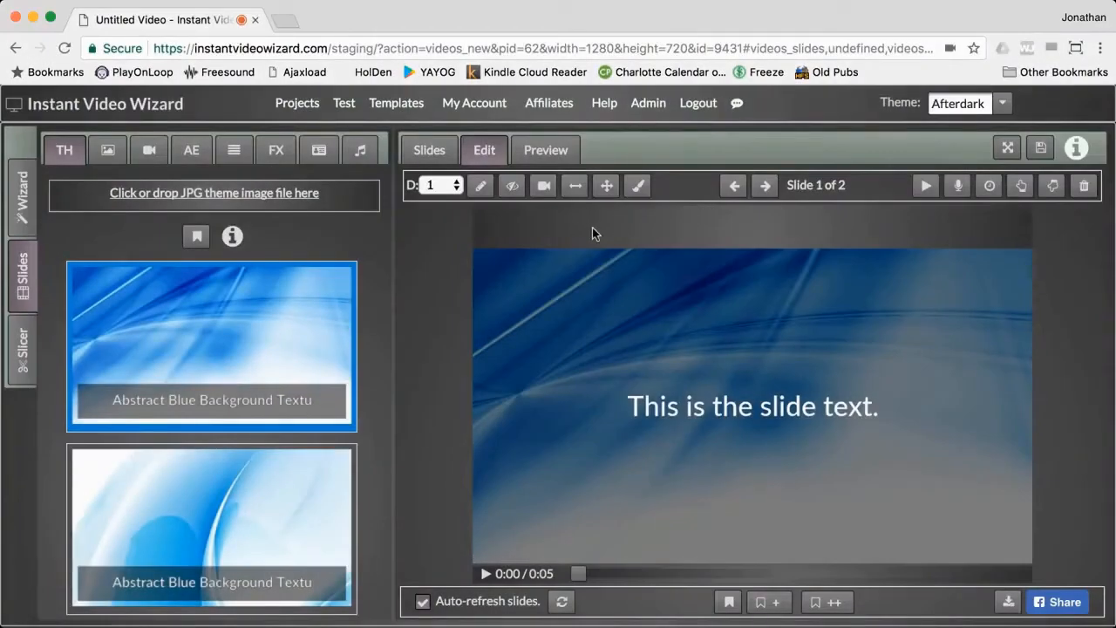
Open the video recorder for slide 1 and review its audio source, video source and video location settings.
click(545, 190)
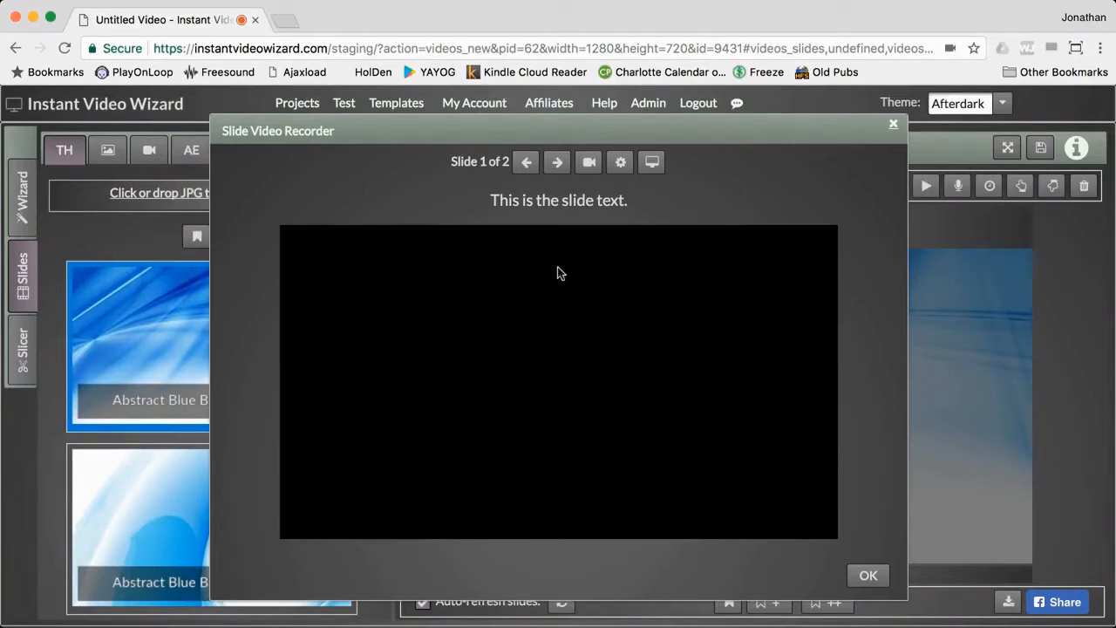
click(622, 165)
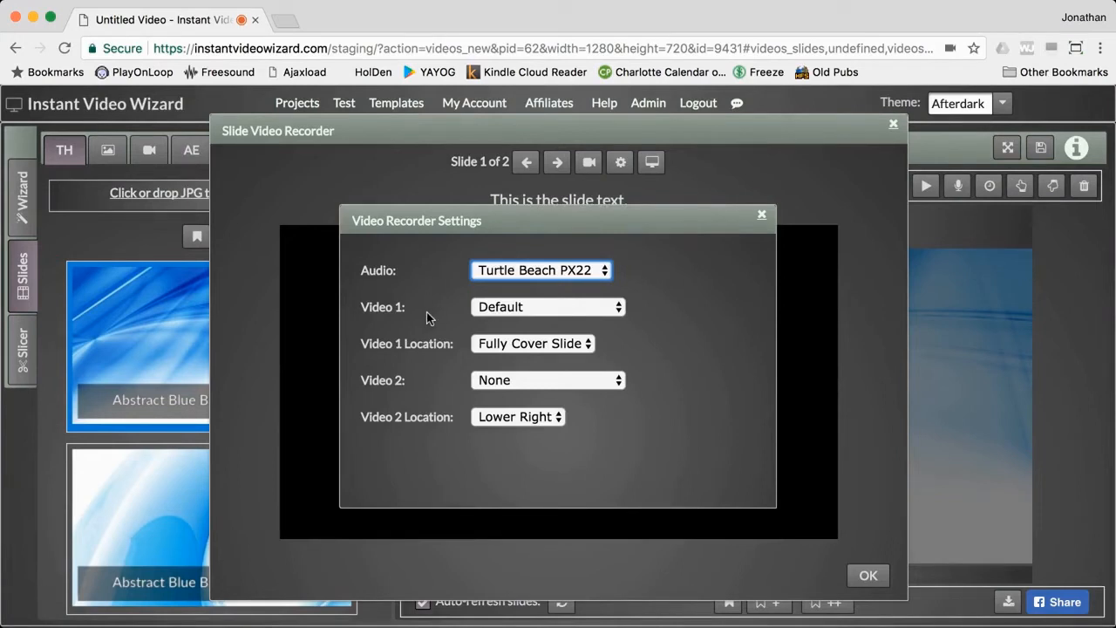
click(761, 217)
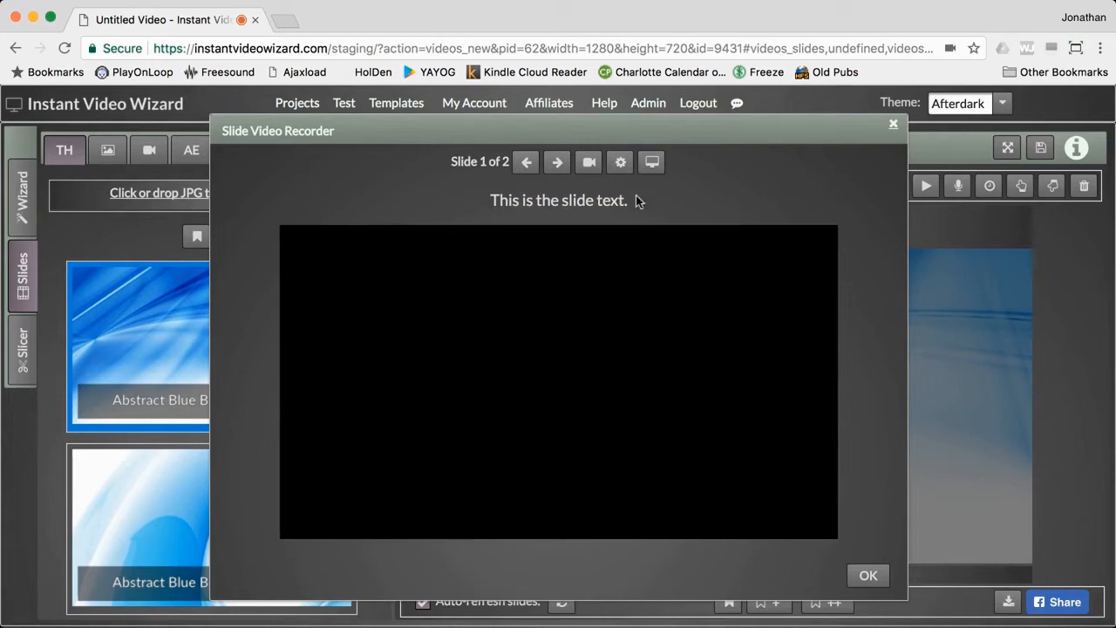
Record a short test video for slide 1, discard the take and close the video recorder.
click(590, 170)
click(590, 172)
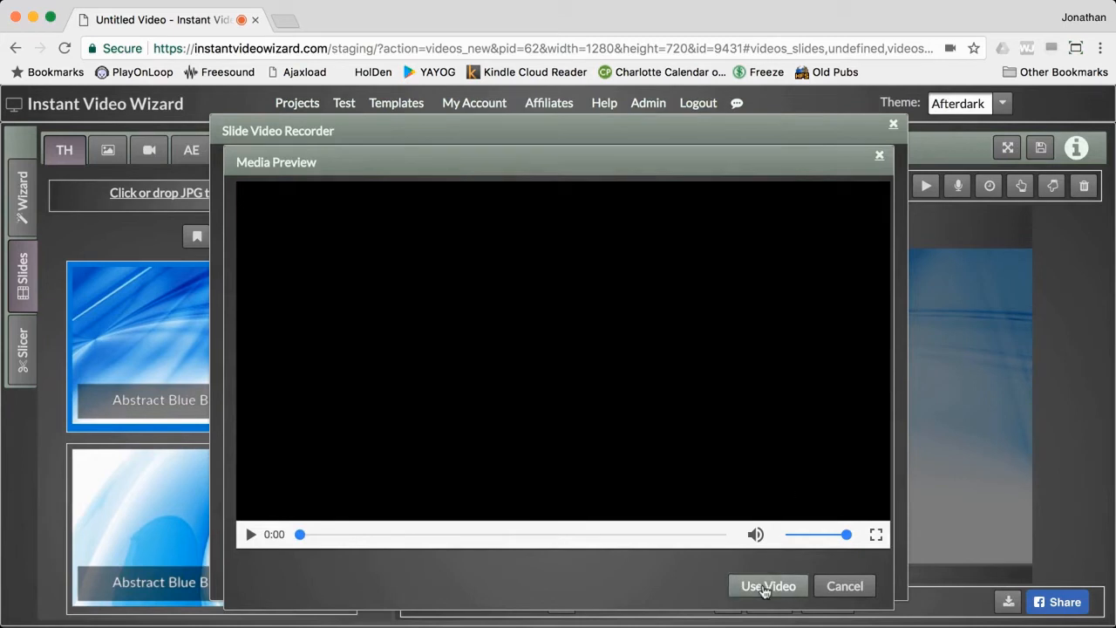
click(844, 586)
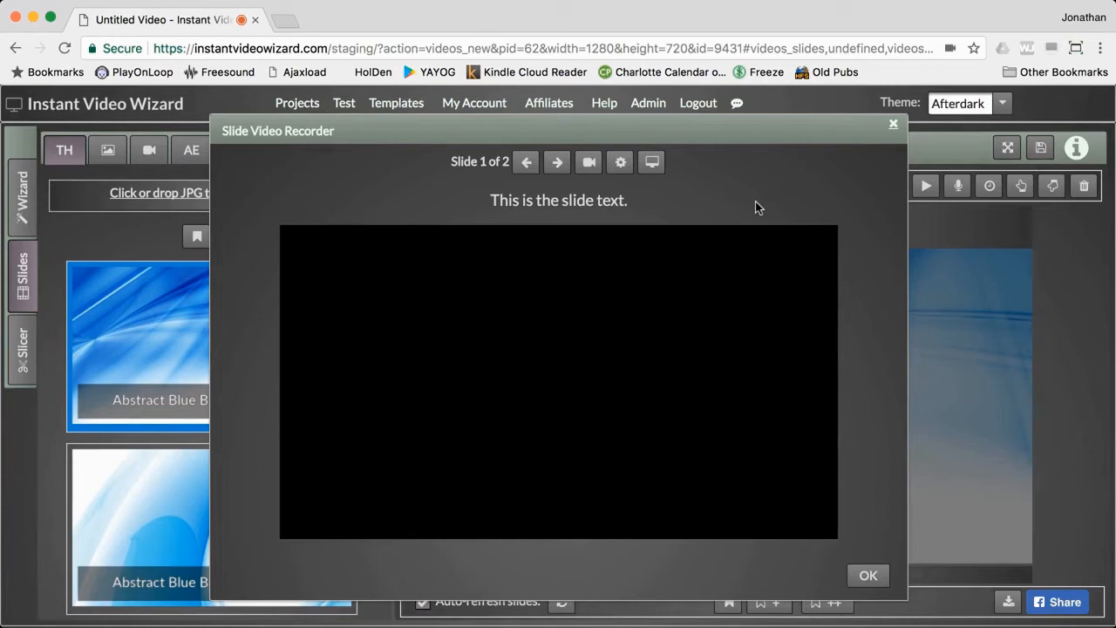
click(893, 124)
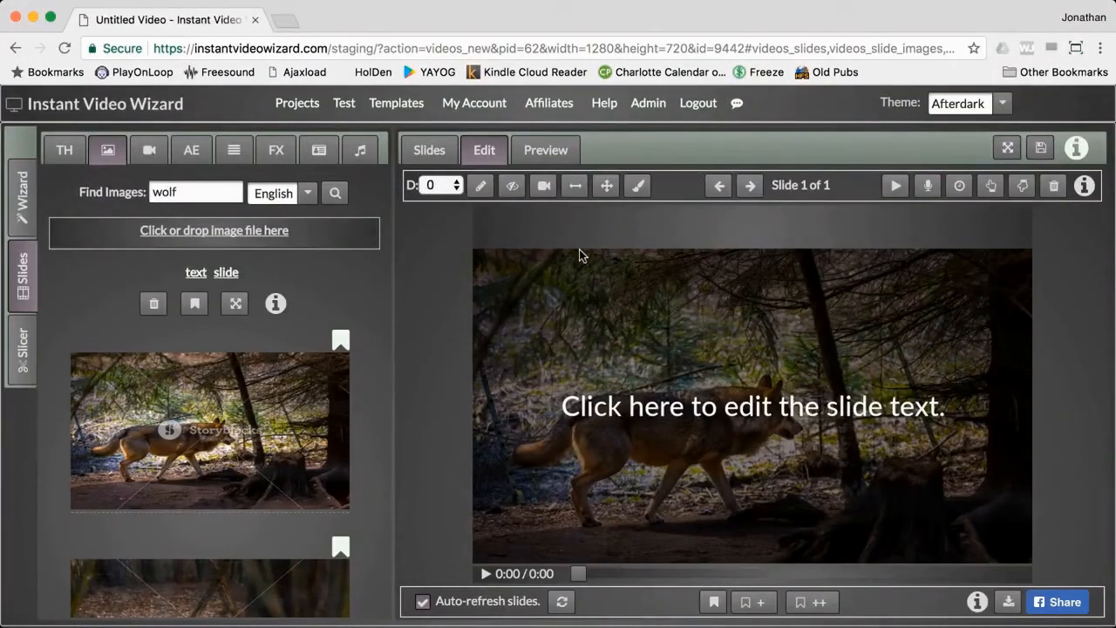
Replace the wolf slide's placeholder wording in Text 1 with "This is the new text.".
click(482, 187)
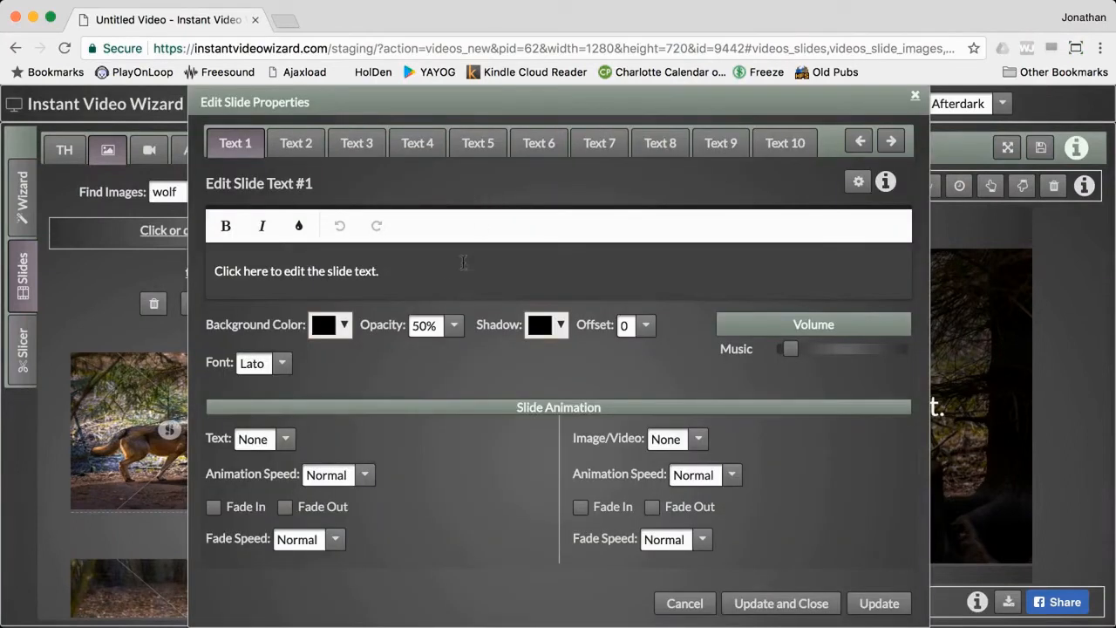
click(445, 288)
drag(420, 268, 204, 276)
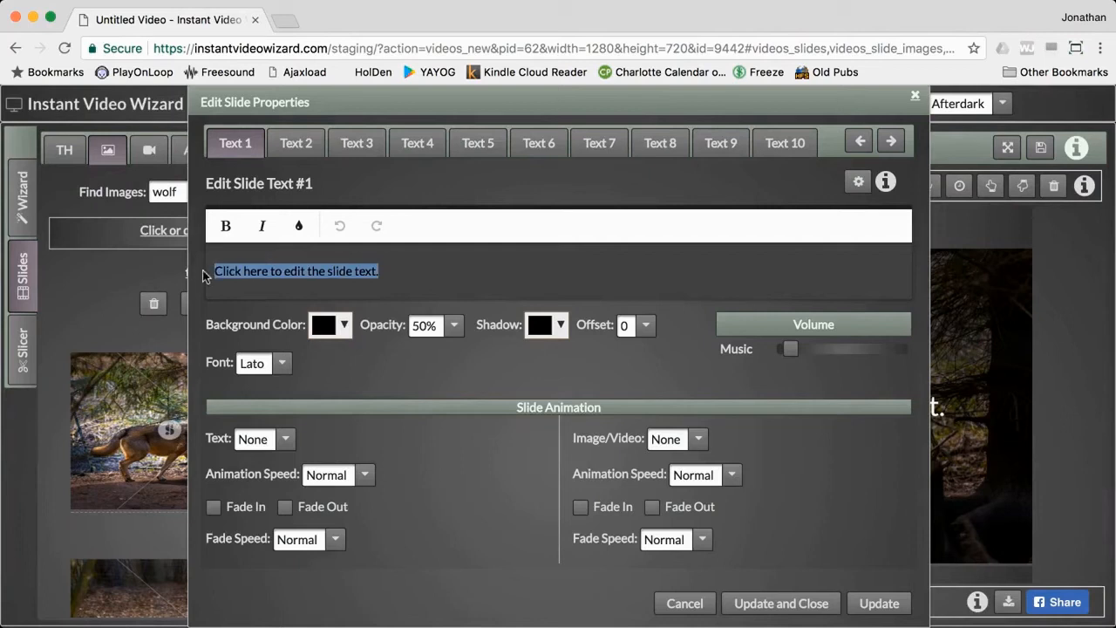
text(This is the)
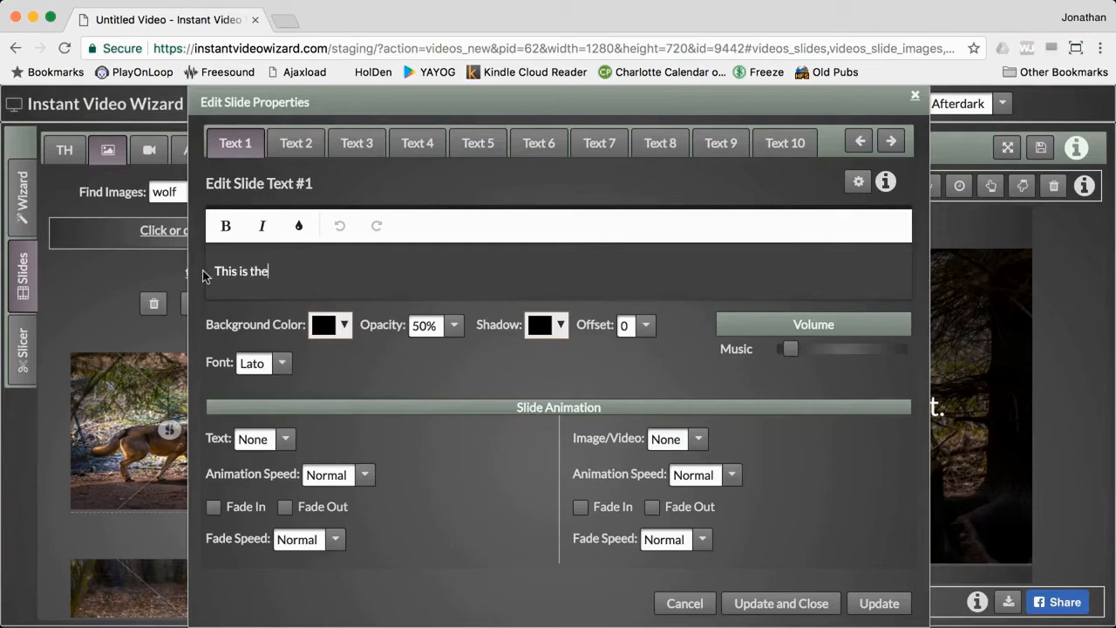
text( new text.)
Color the slide text orange, recolor the words "new text" yellow, and save the slide properties.
drag(320, 271, 214, 273)
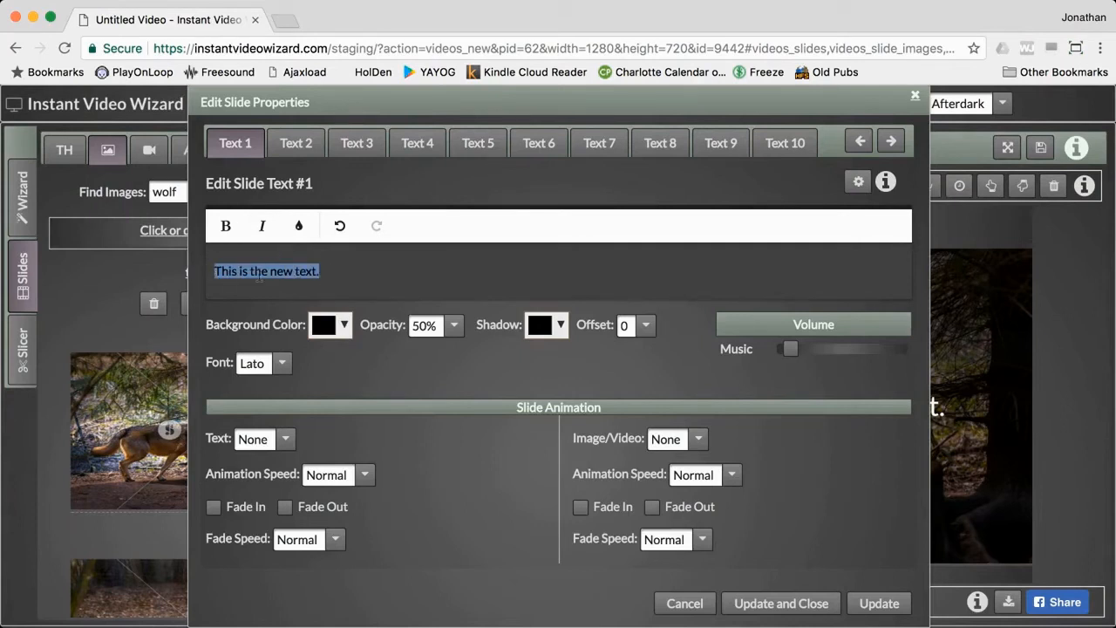
click(300, 226)
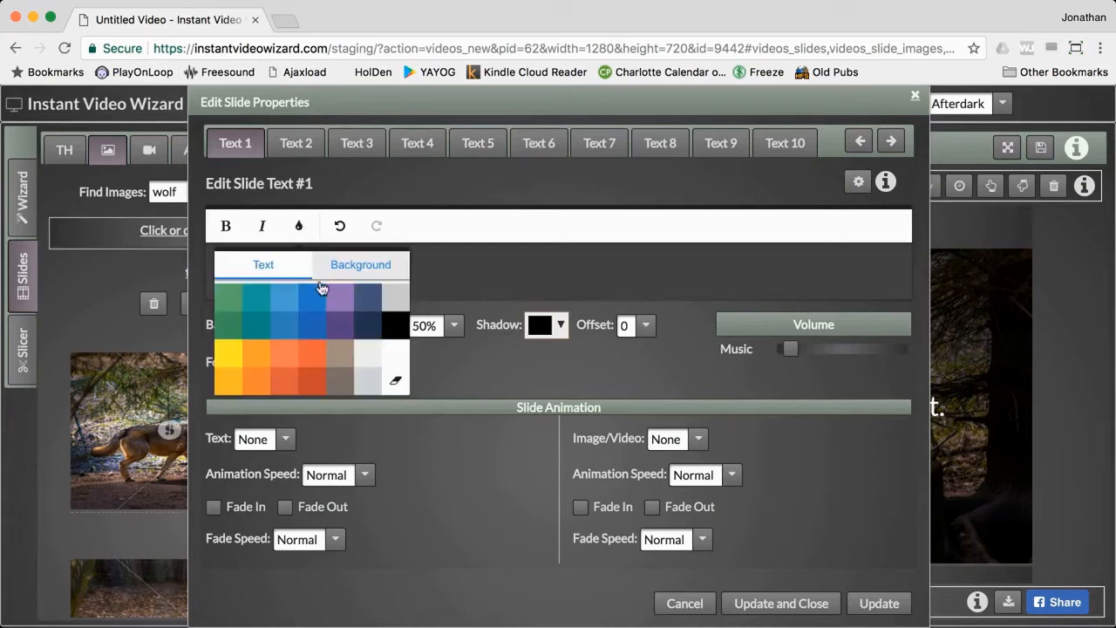
click(308, 354)
click(286, 277)
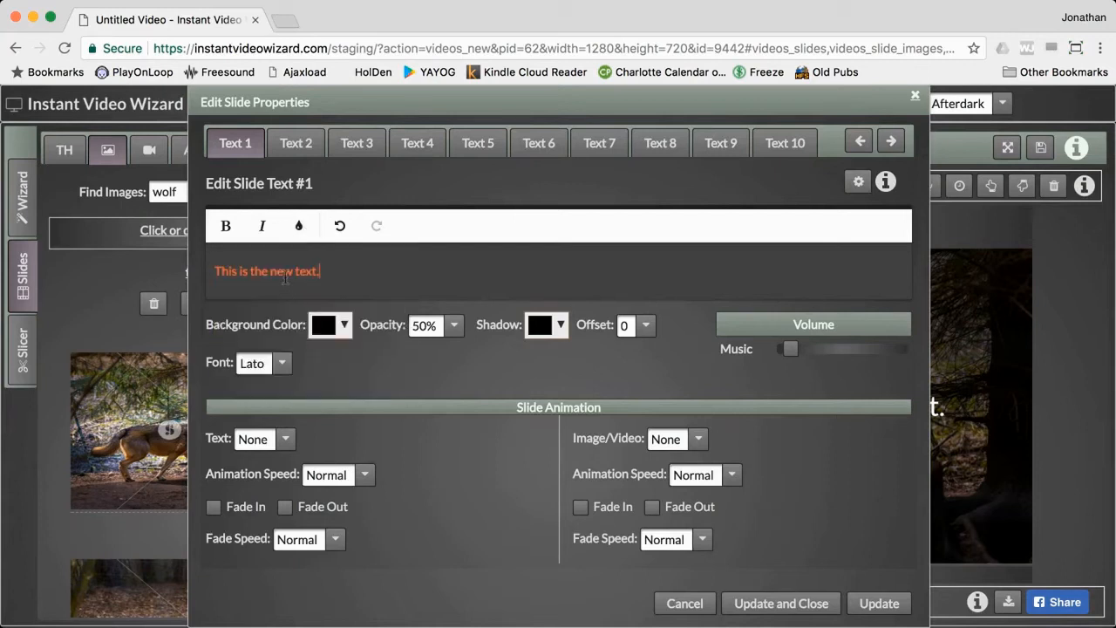
drag(270, 273, 318, 273)
click(299, 226)
click(229, 364)
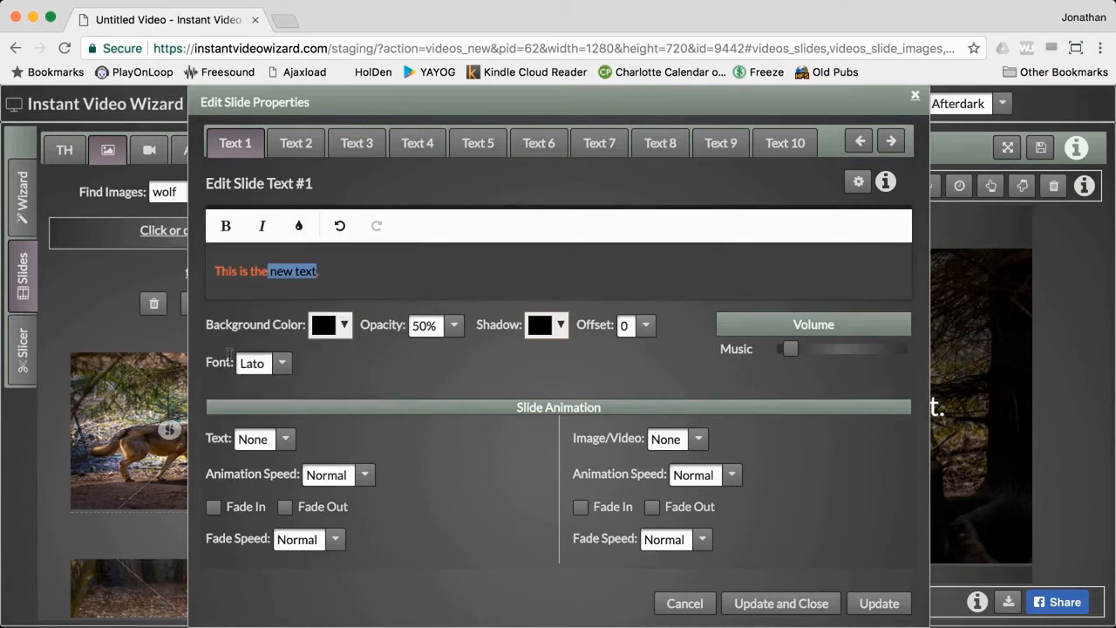
click(343, 275)
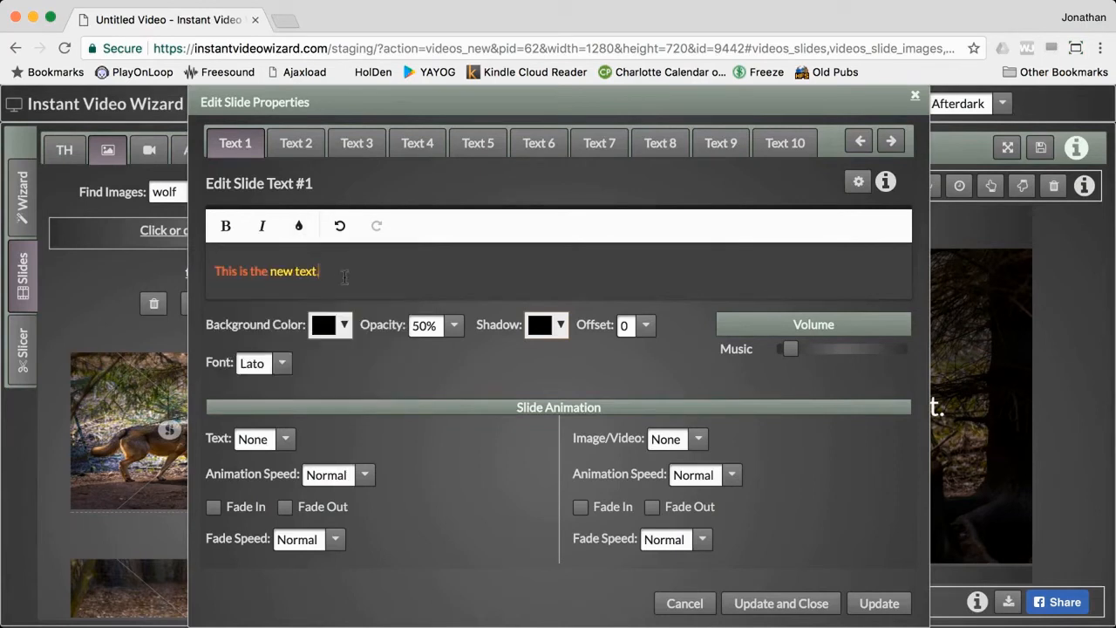
click(743, 603)
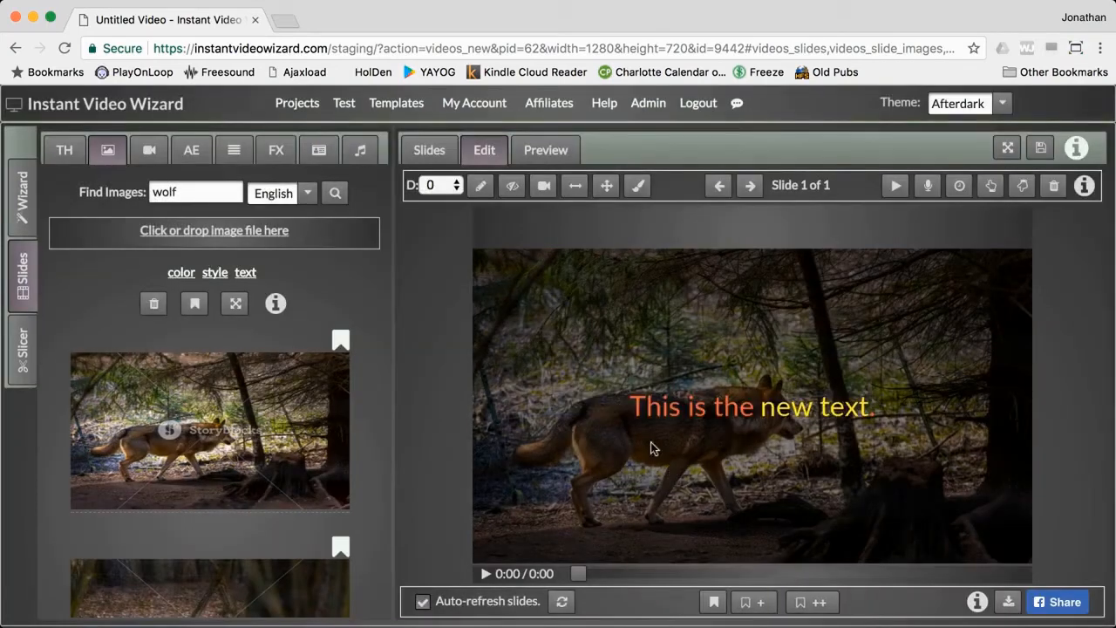
Give the slide text a white shadow with an offset of 3 and save the slide properties.
click(481, 188)
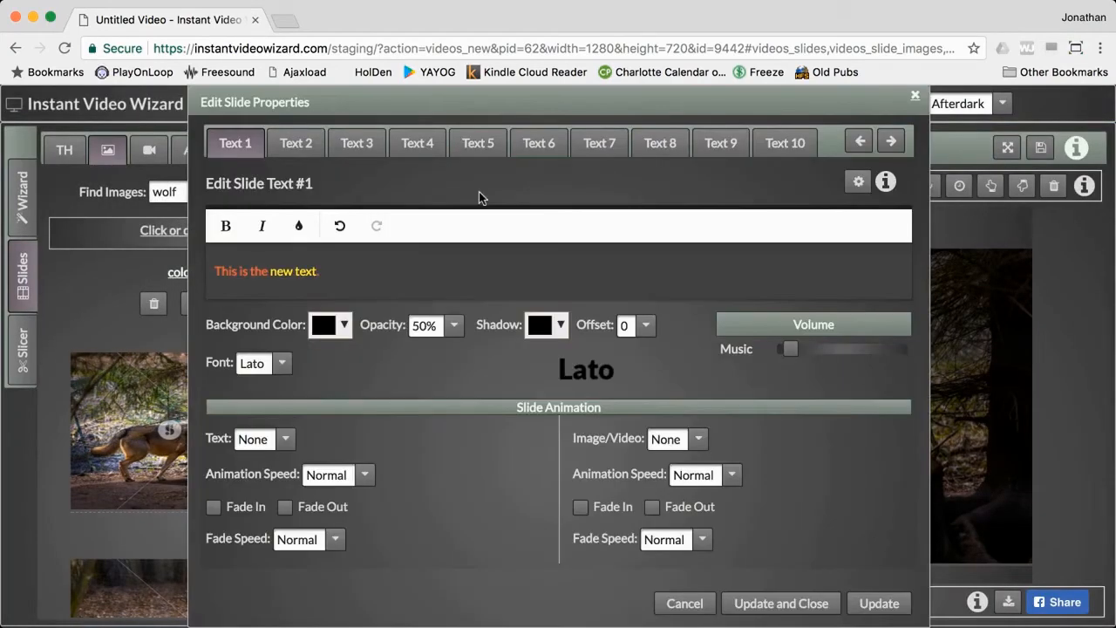
click(563, 325)
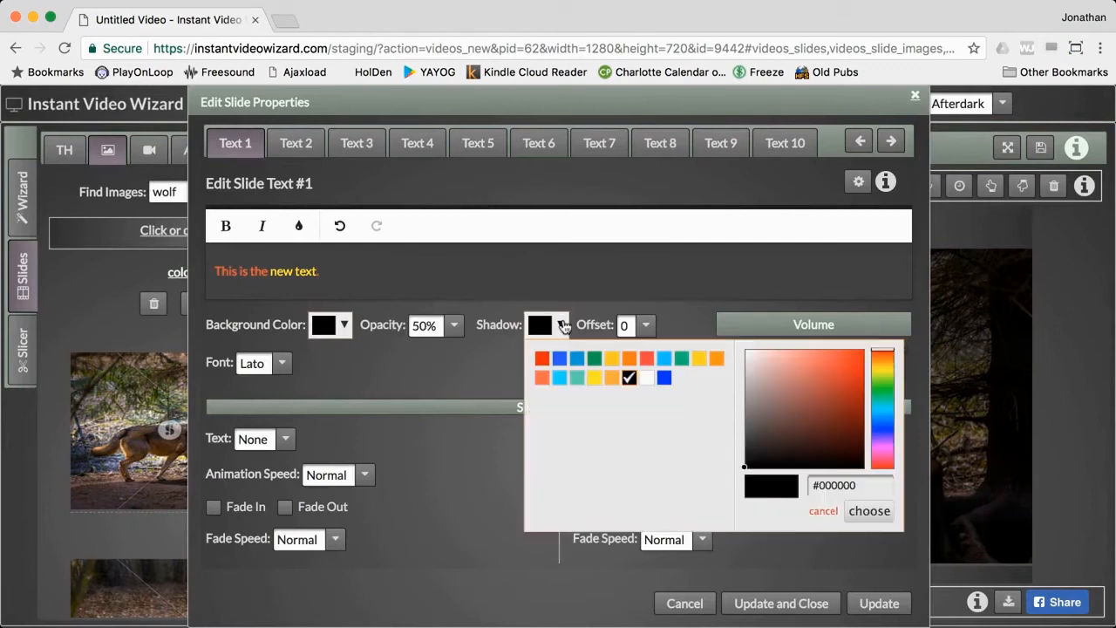
click(645, 378)
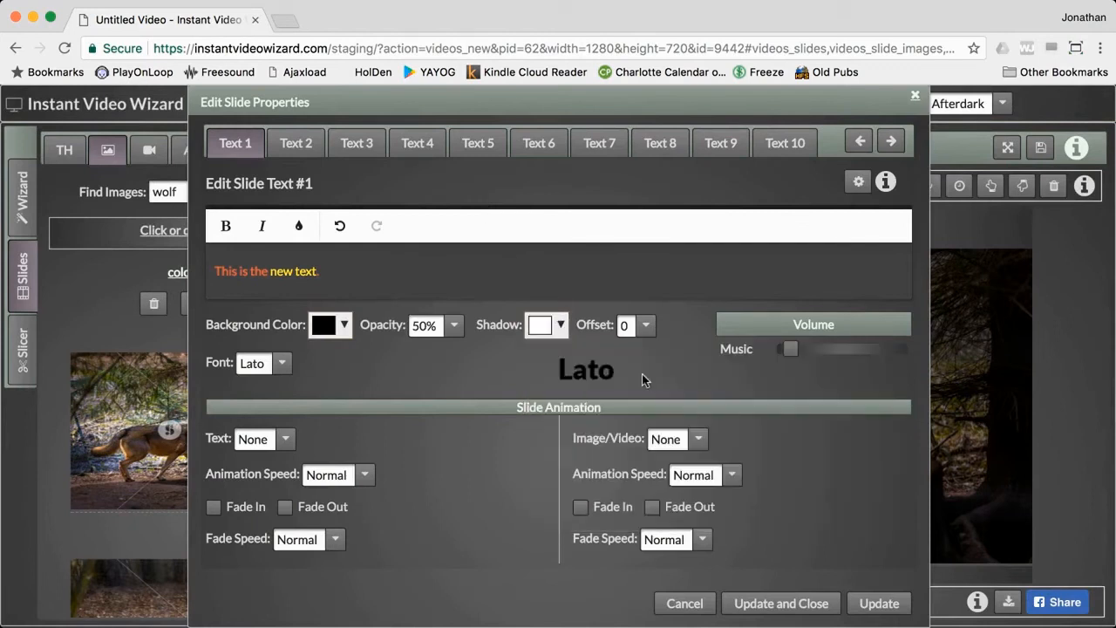
click(646, 326)
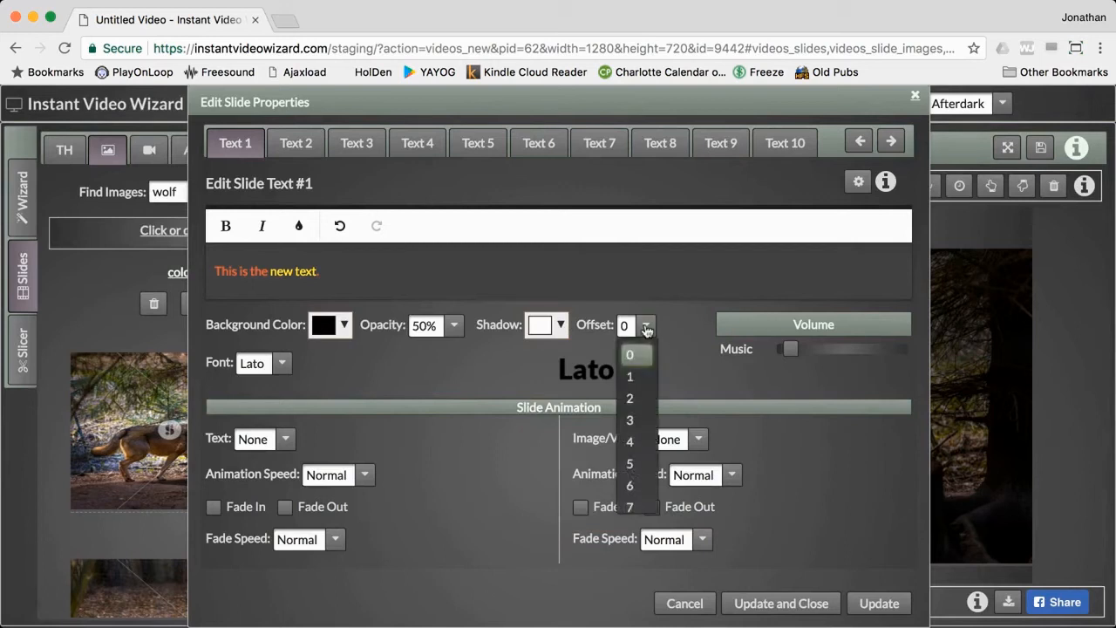
click(637, 422)
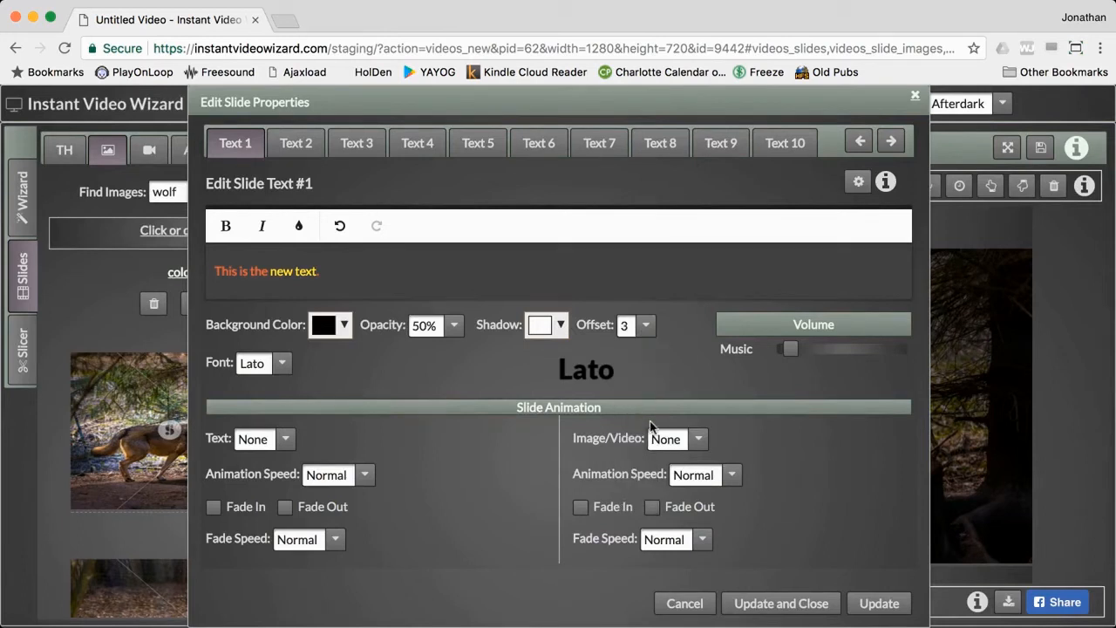
click(747, 603)
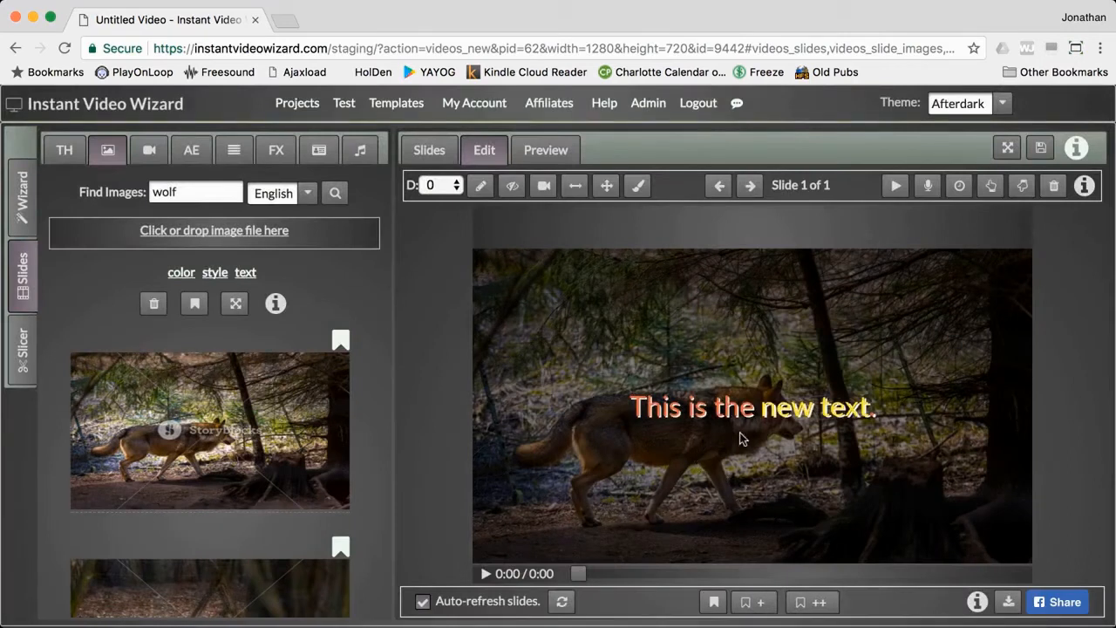
Change the slide text's font to Chunkfive and save the slide properties.
click(477, 185)
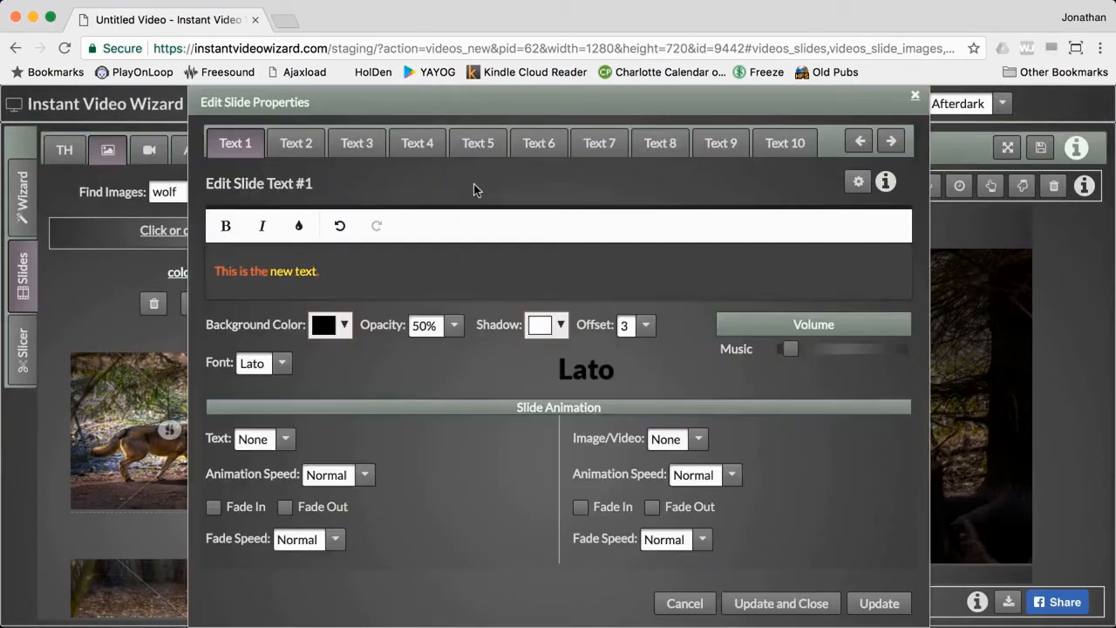
click(282, 366)
scroll(284, 415, down, 1)
scroll(284, 415, down, 5)
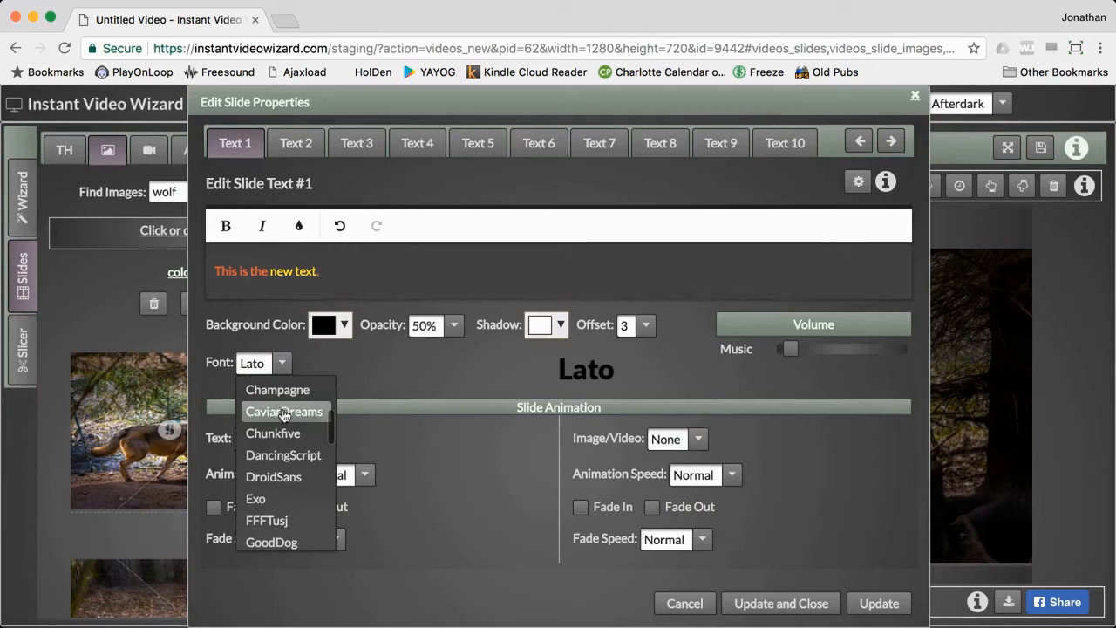
click(284, 433)
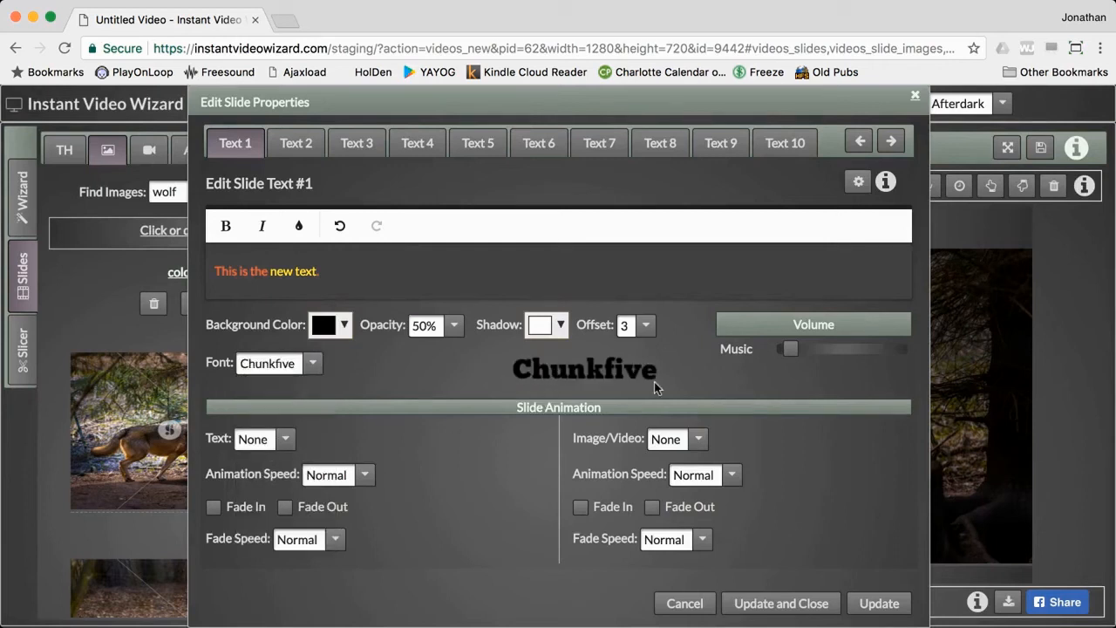
click(778, 603)
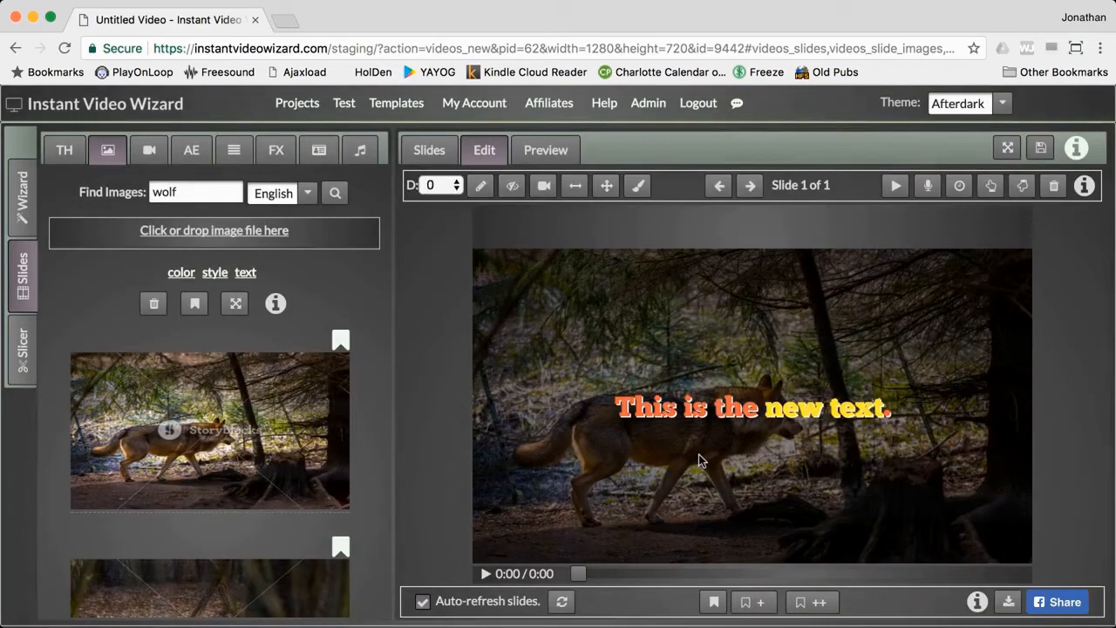
Set the slide's text animation to "Slide In From Left, Out To Right" and save the slide properties.
click(476, 187)
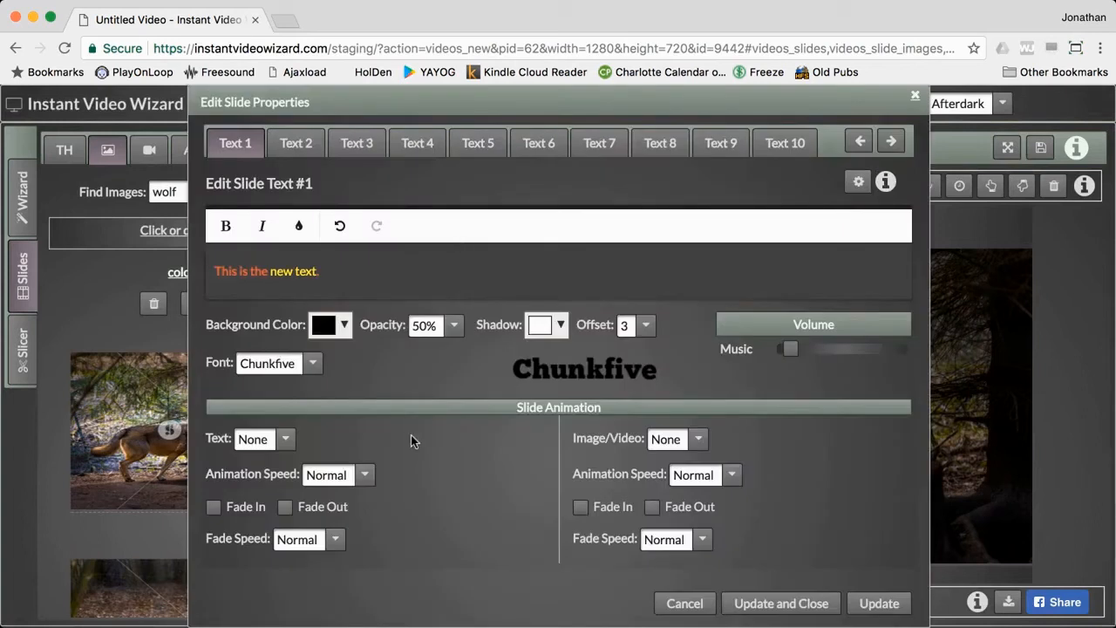
click(286, 441)
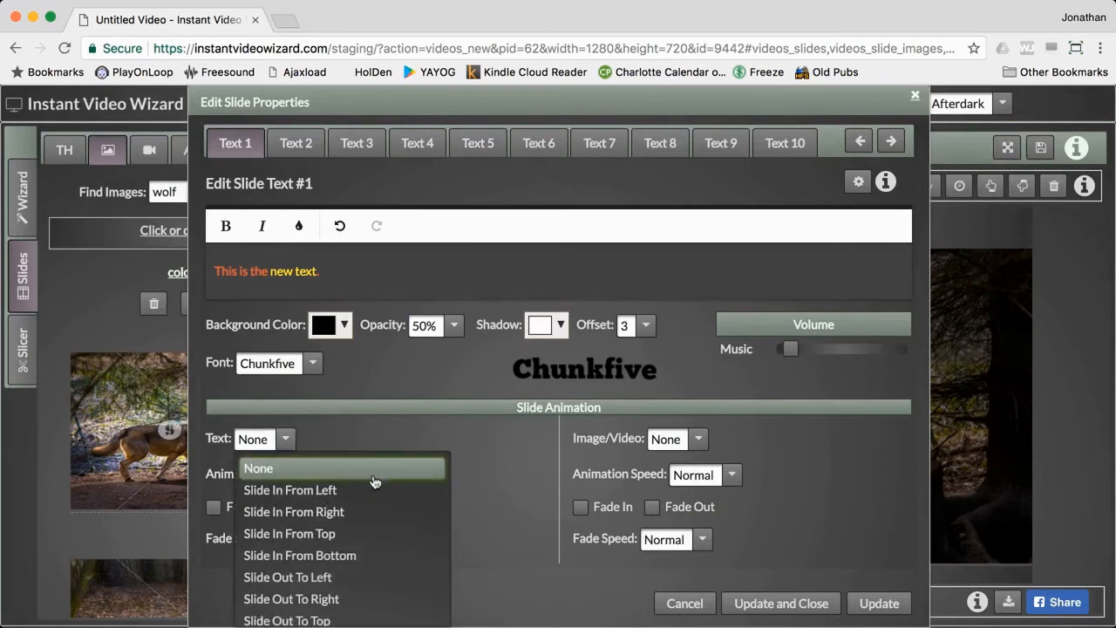
scroll(388, 482, down, 1)
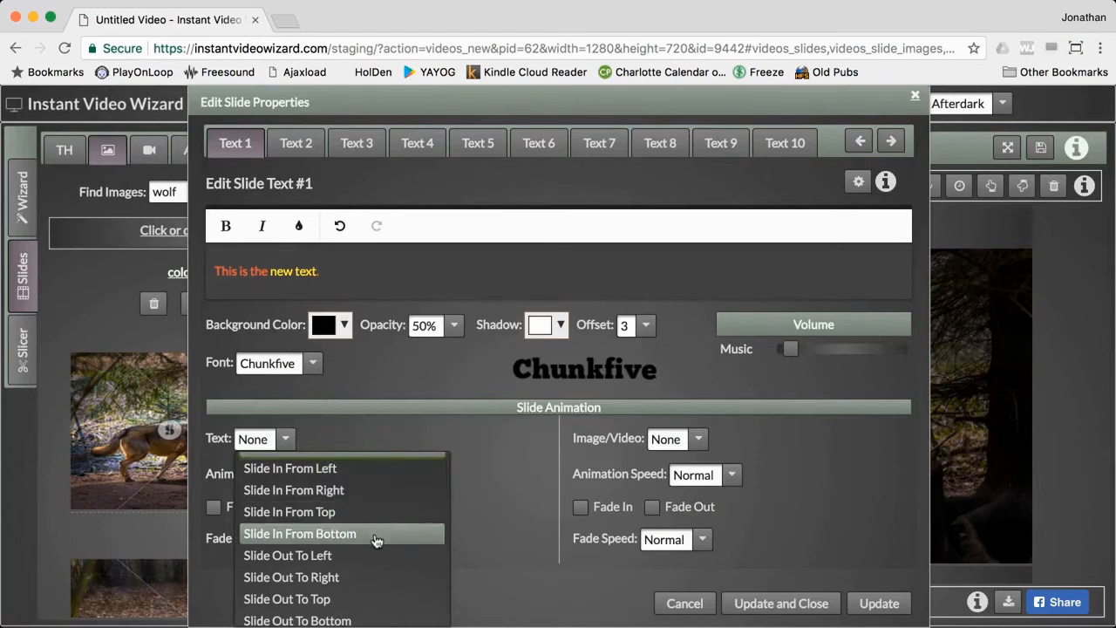
scroll(376, 540, down, 1)
scroll(377, 541, down, 2)
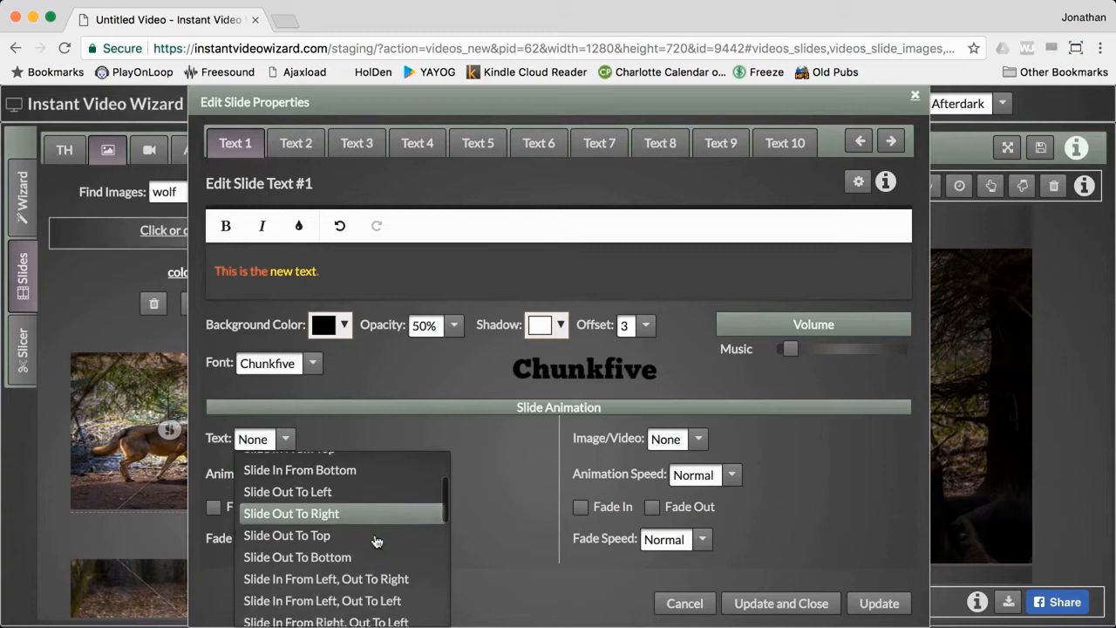
scroll(380, 539, down, 1)
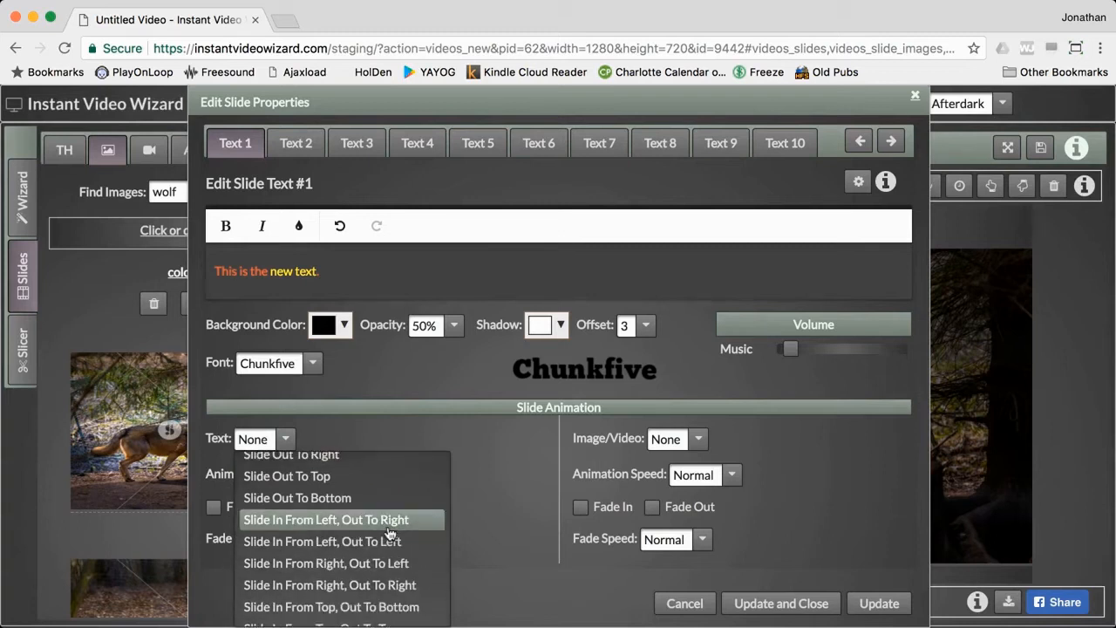
click(388, 527)
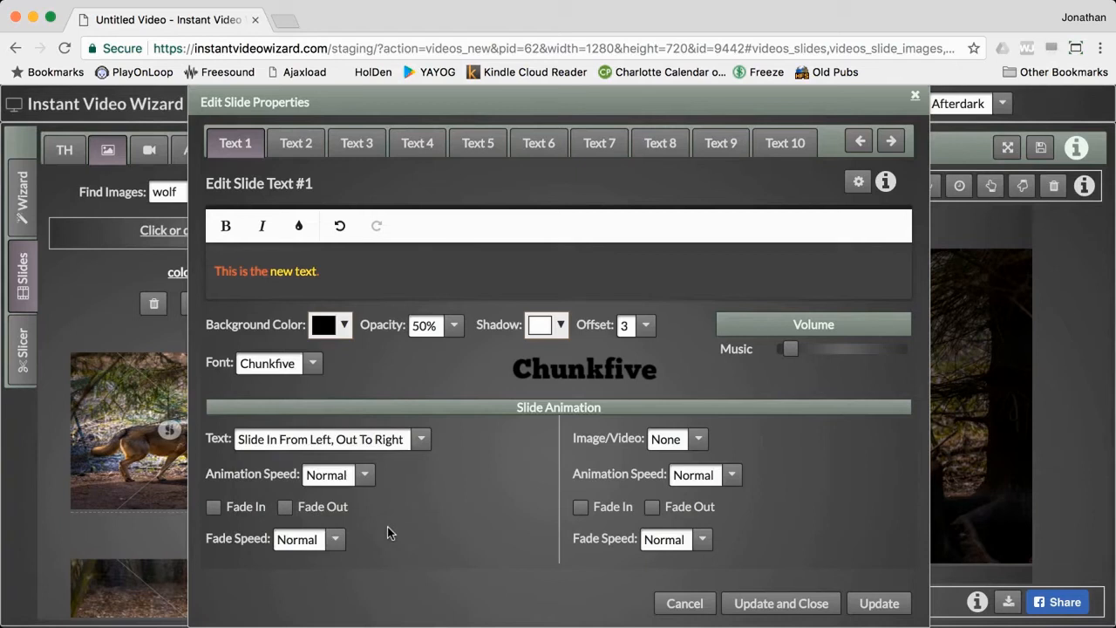
click(743, 603)
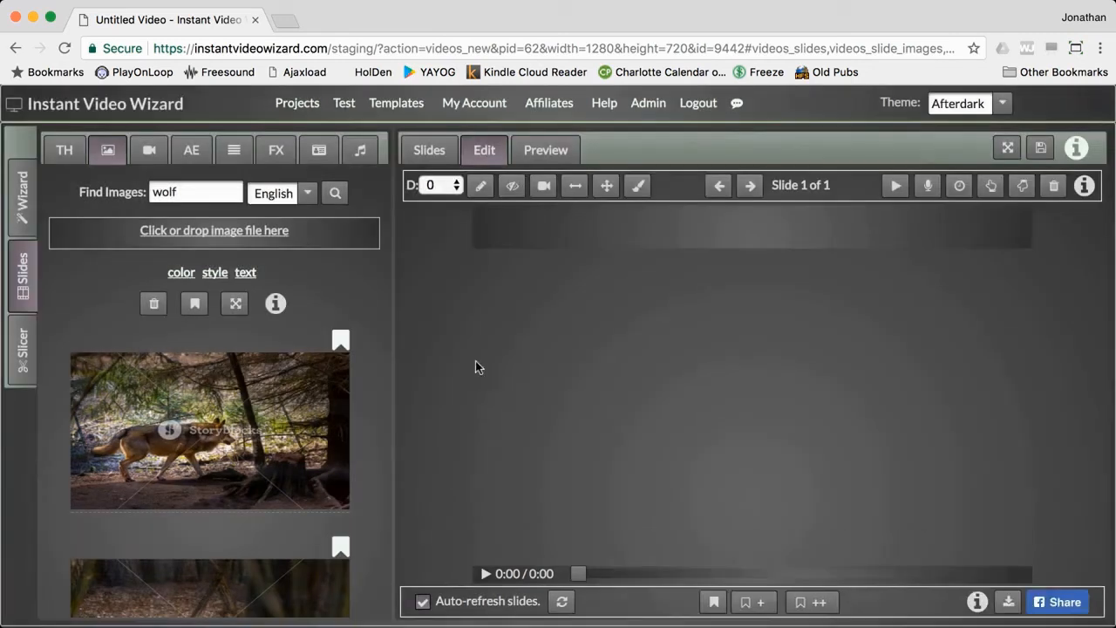
Set the wolf slide's duration to 5 seconds and play the slide to preview its text animation.
click(436, 185)
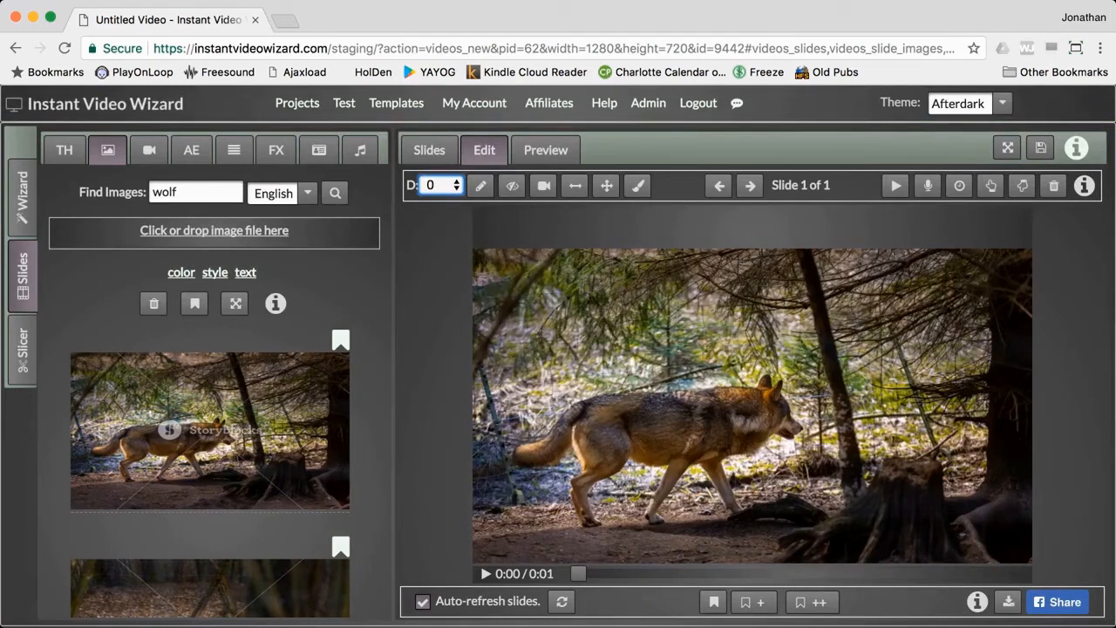
text(5)
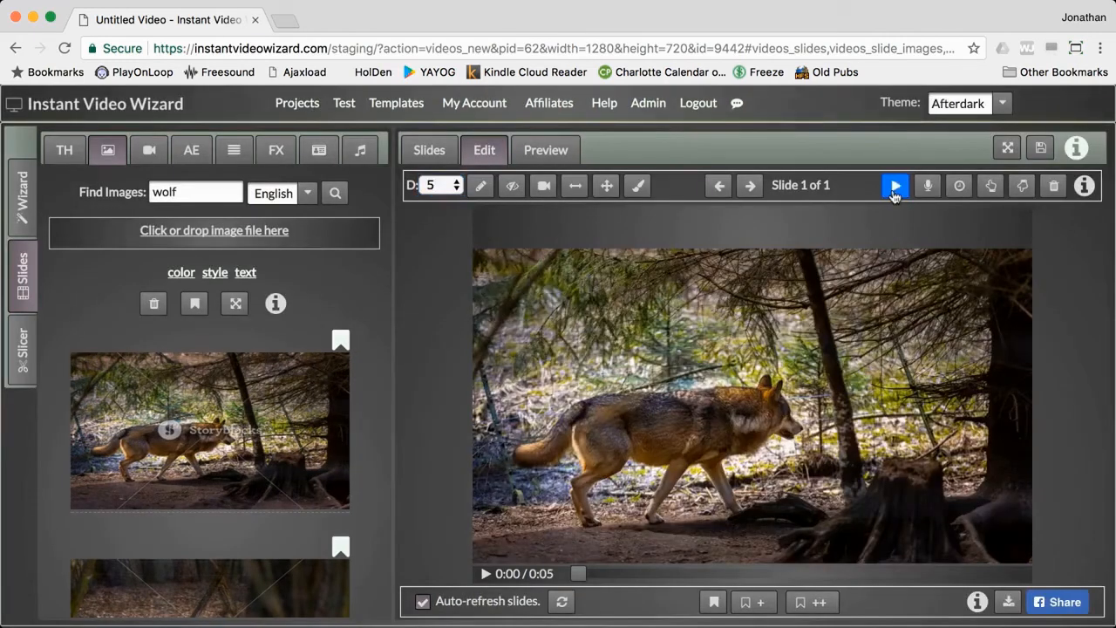
click(894, 187)
Set the slide's text animation to "Slide In From Left" with Fade Out, save the slide properties, and play the slide.
click(480, 193)
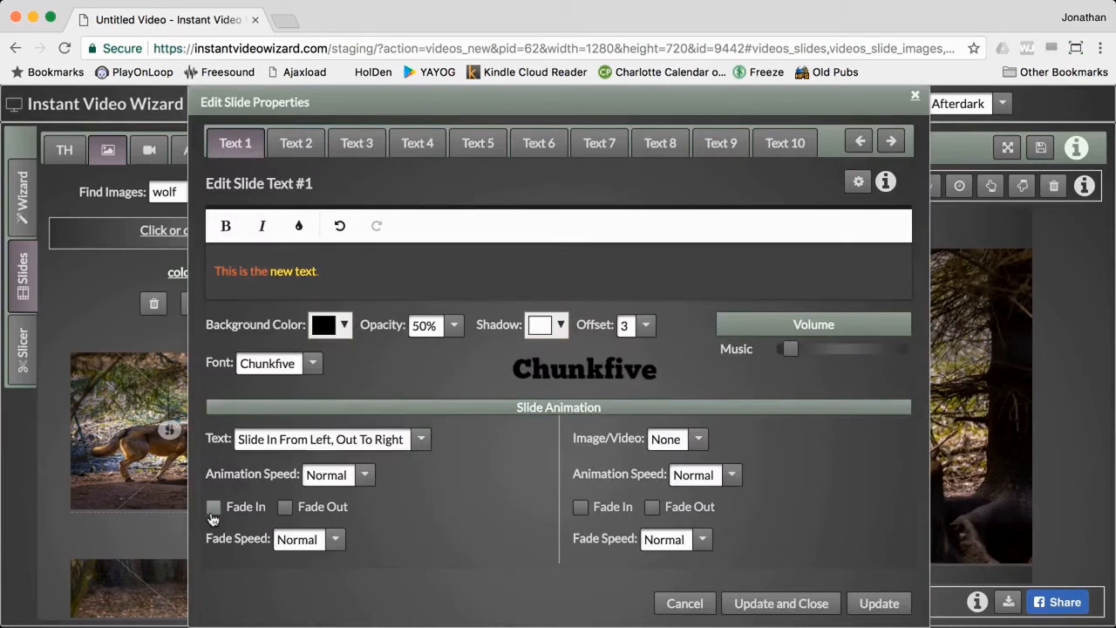
click(275, 442)
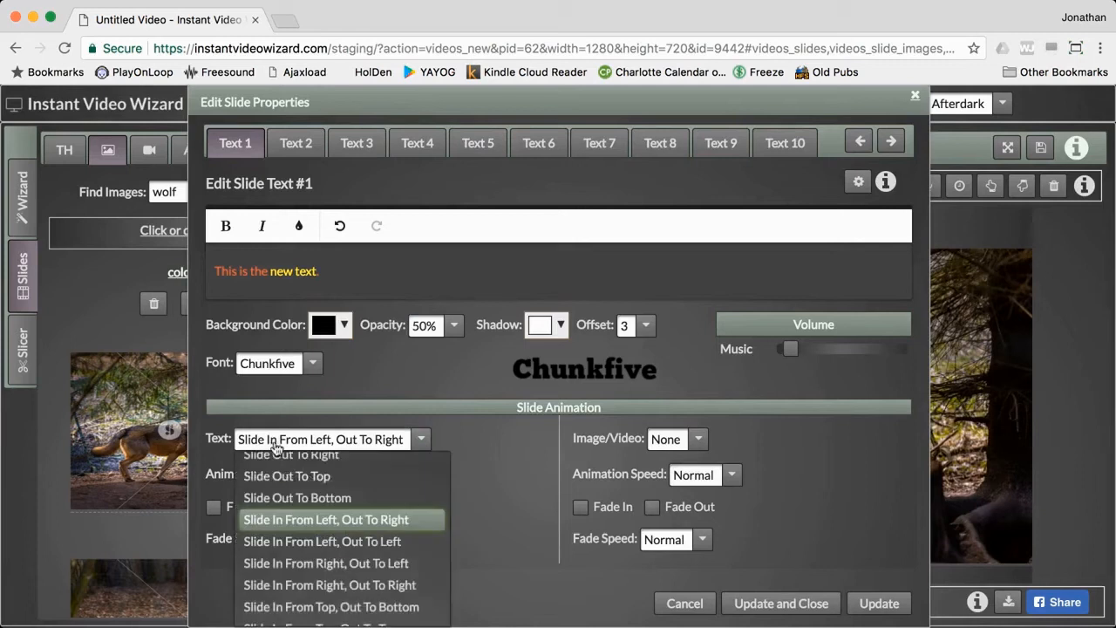
scroll(278, 477, up, 3)
scroll(278, 477, up, 2)
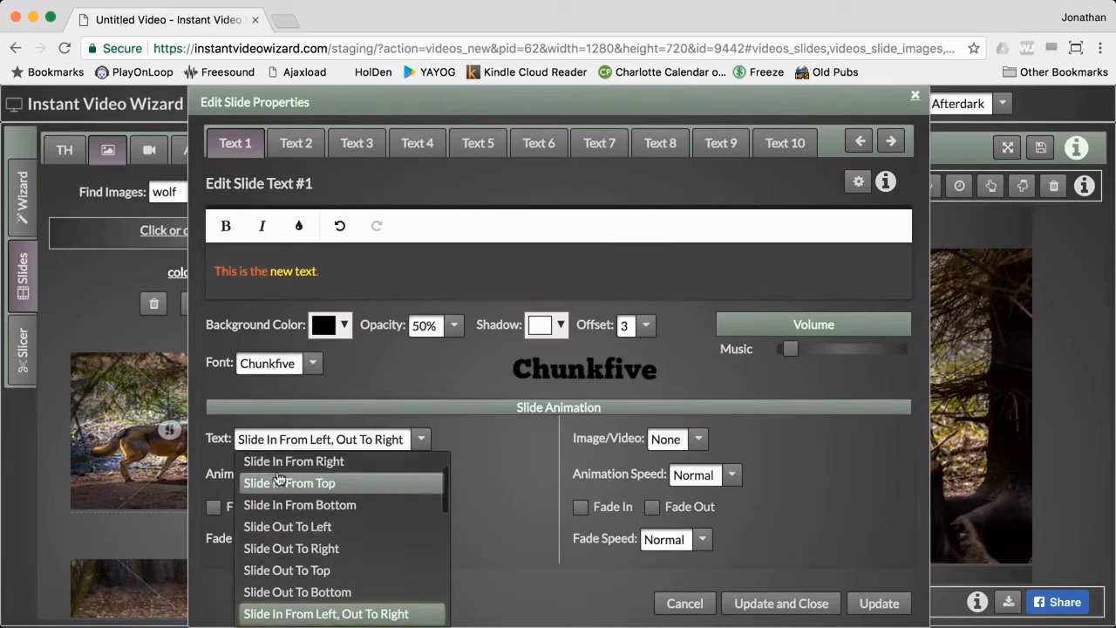
click(278, 470)
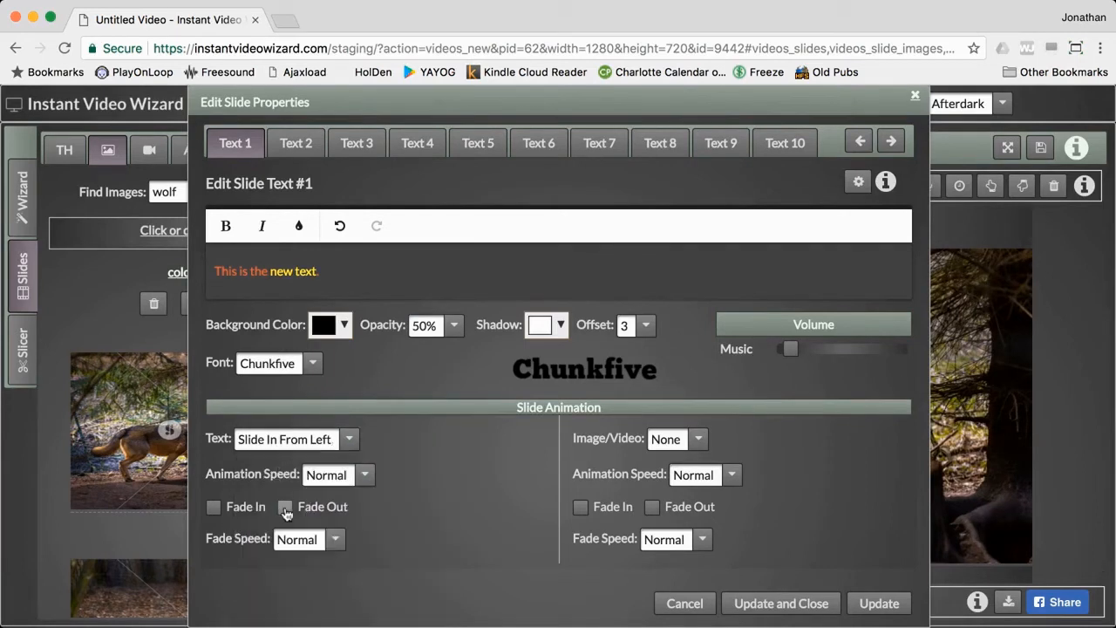
click(286, 511)
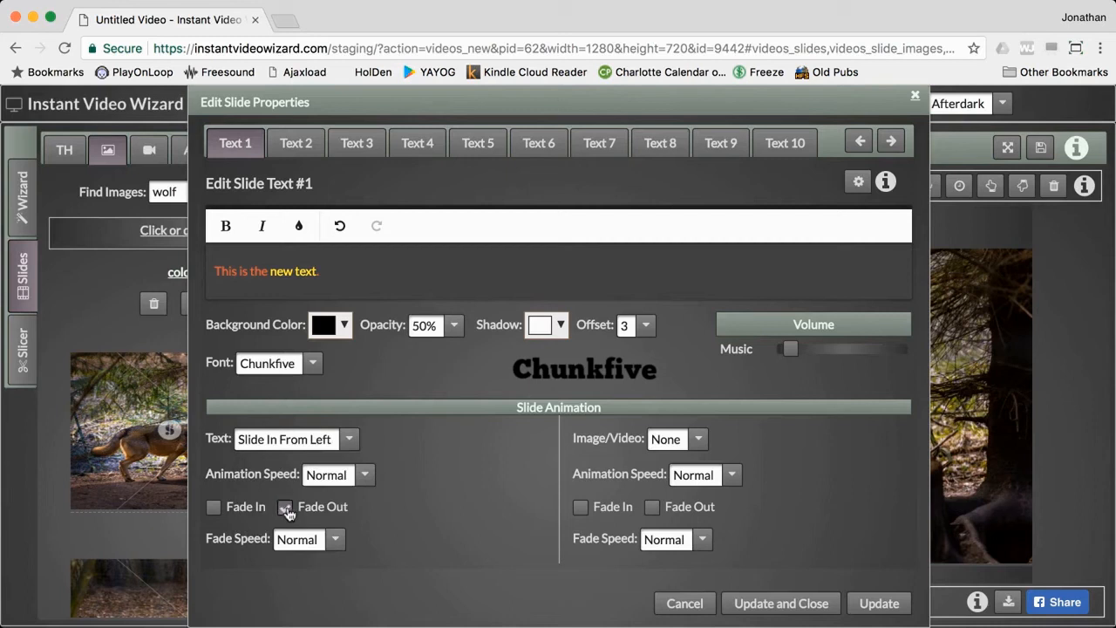
click(767, 601)
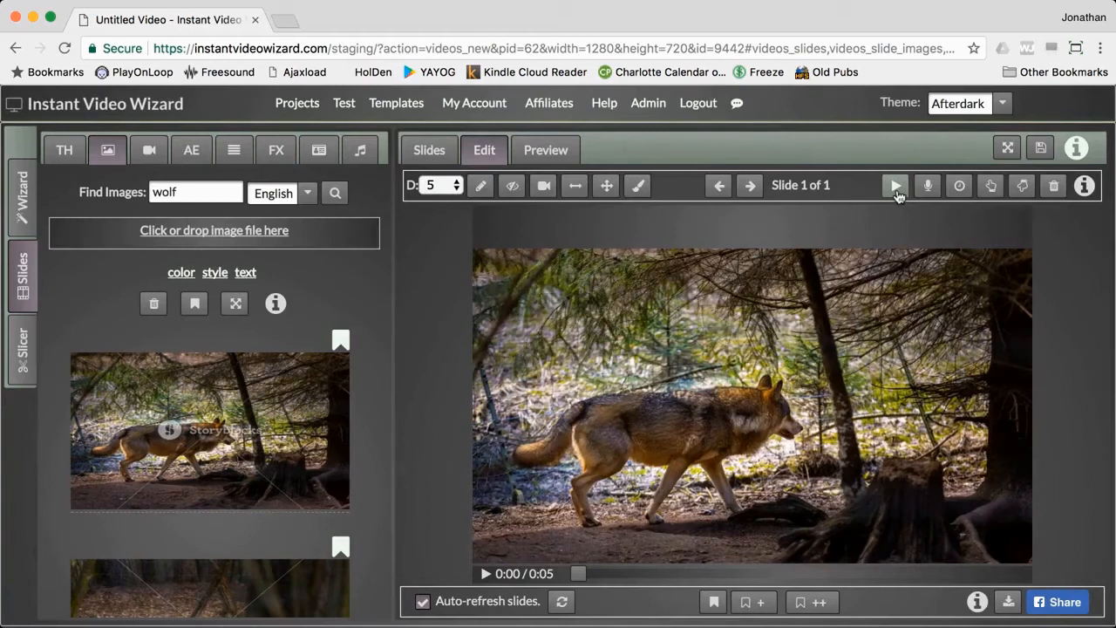
click(895, 188)
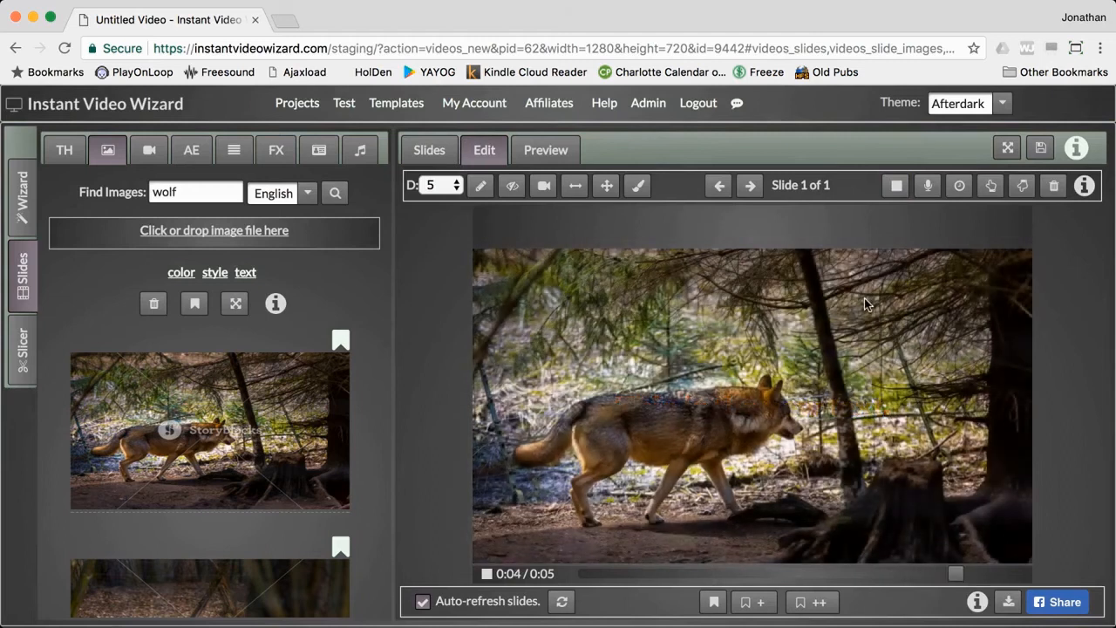
Set the text's animation speed and fade speed to Very Fast, save the slide properties, and play the slide.
click(479, 185)
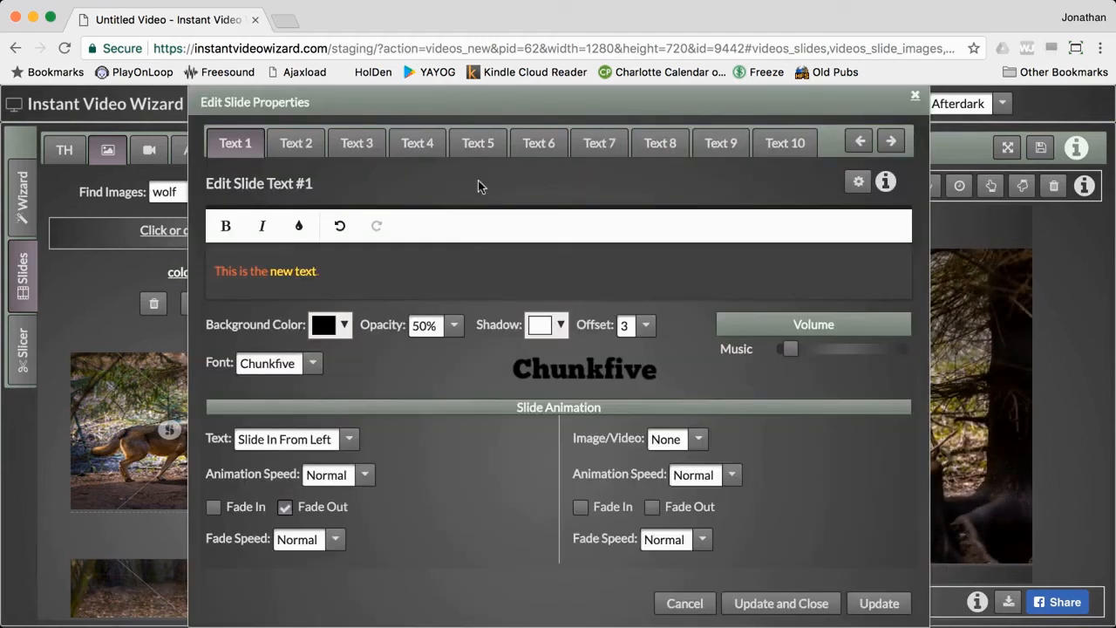
click(366, 477)
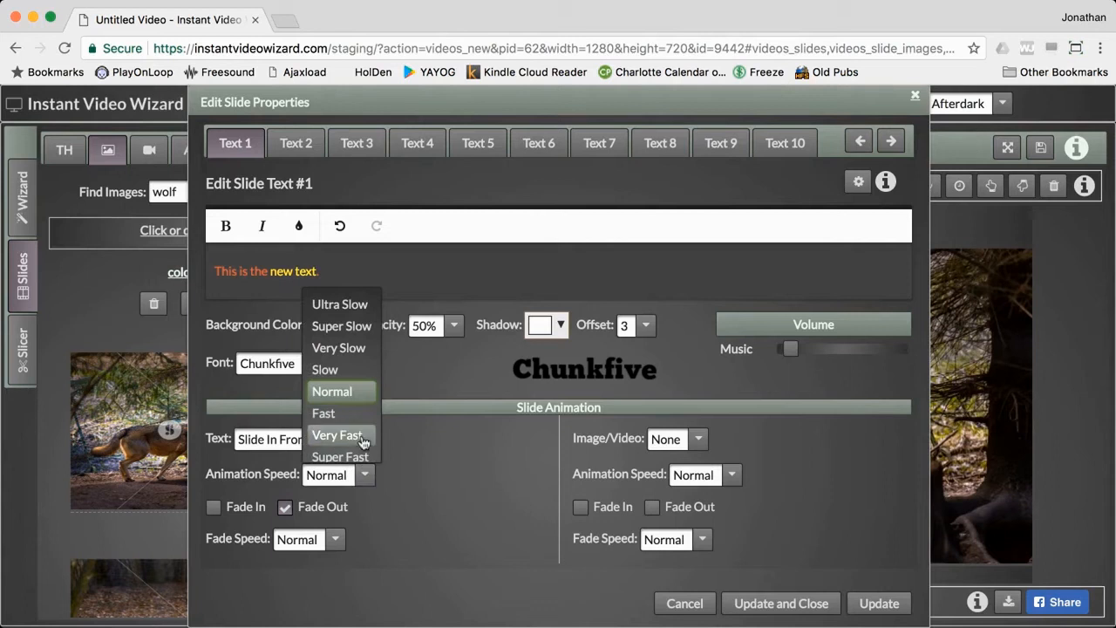
click(363, 436)
click(335, 540)
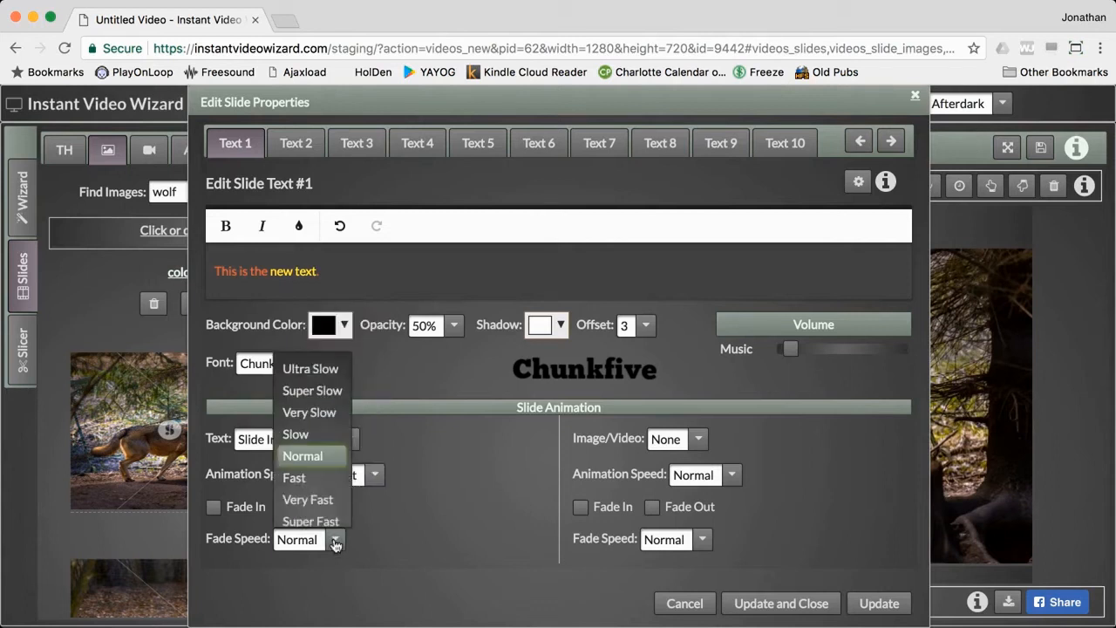
click(328, 499)
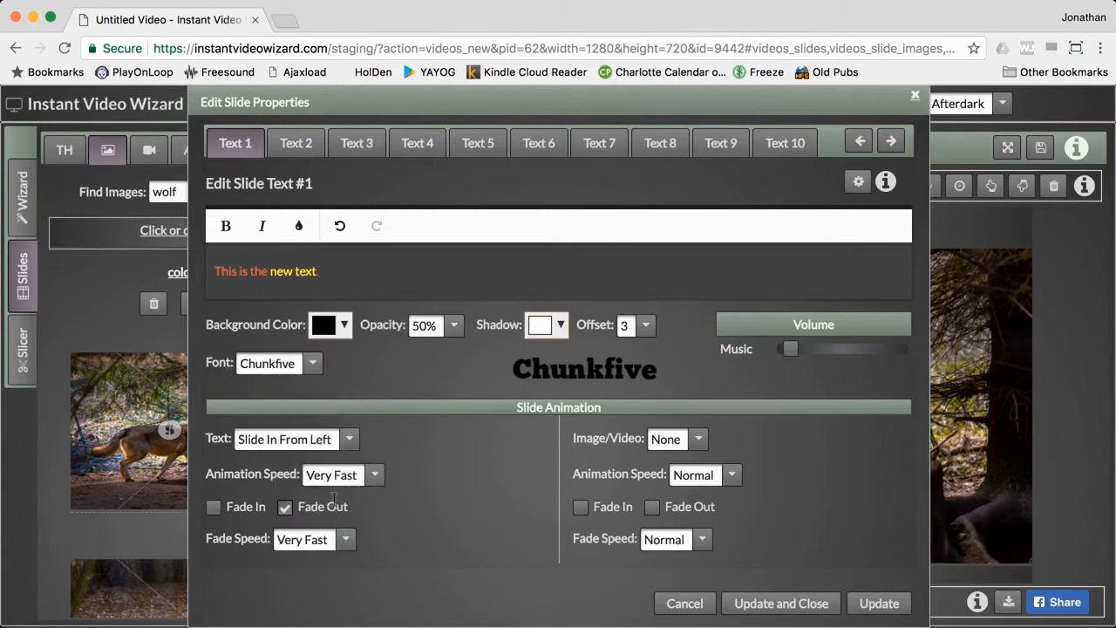
click(755, 601)
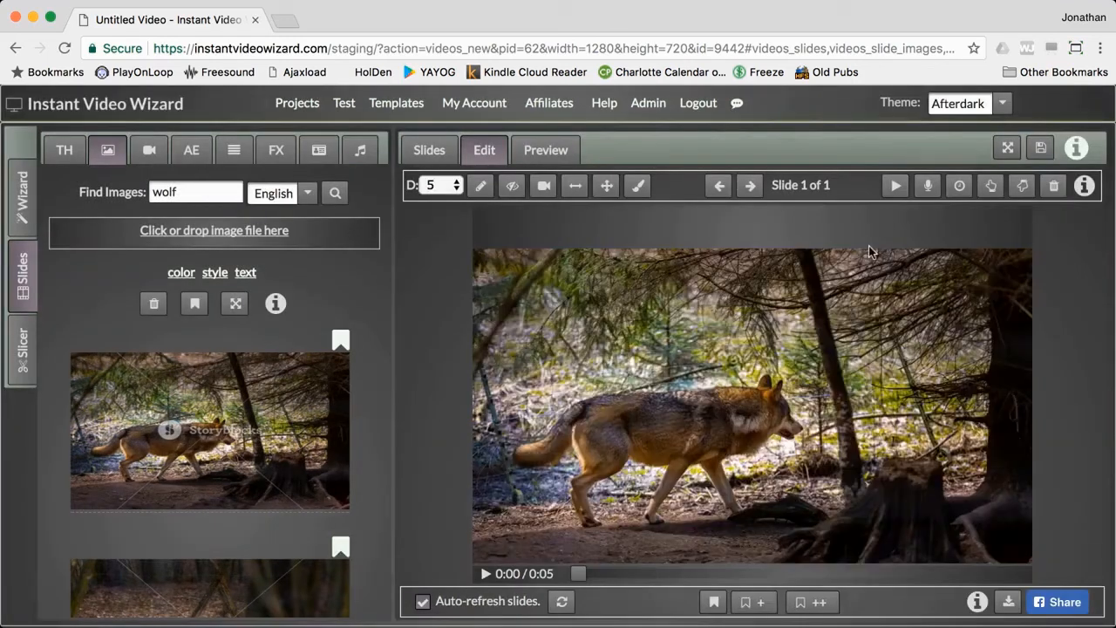
click(894, 186)
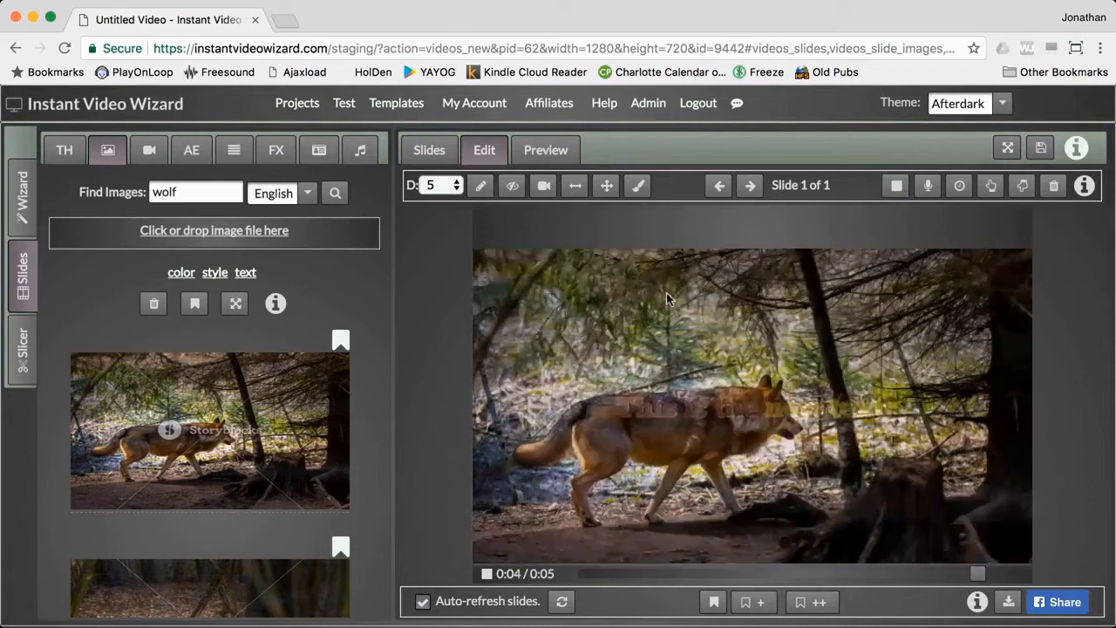
Set the slide's image/video animation to "Slide In From Right", save the slide properties, and play the slide.
click(478, 187)
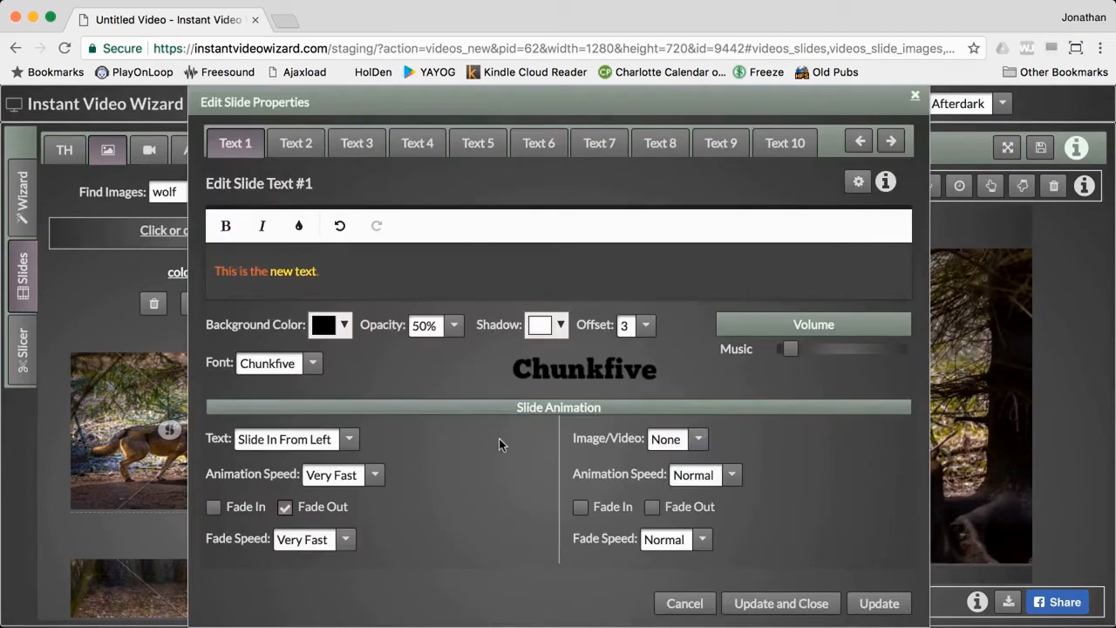
click(696, 440)
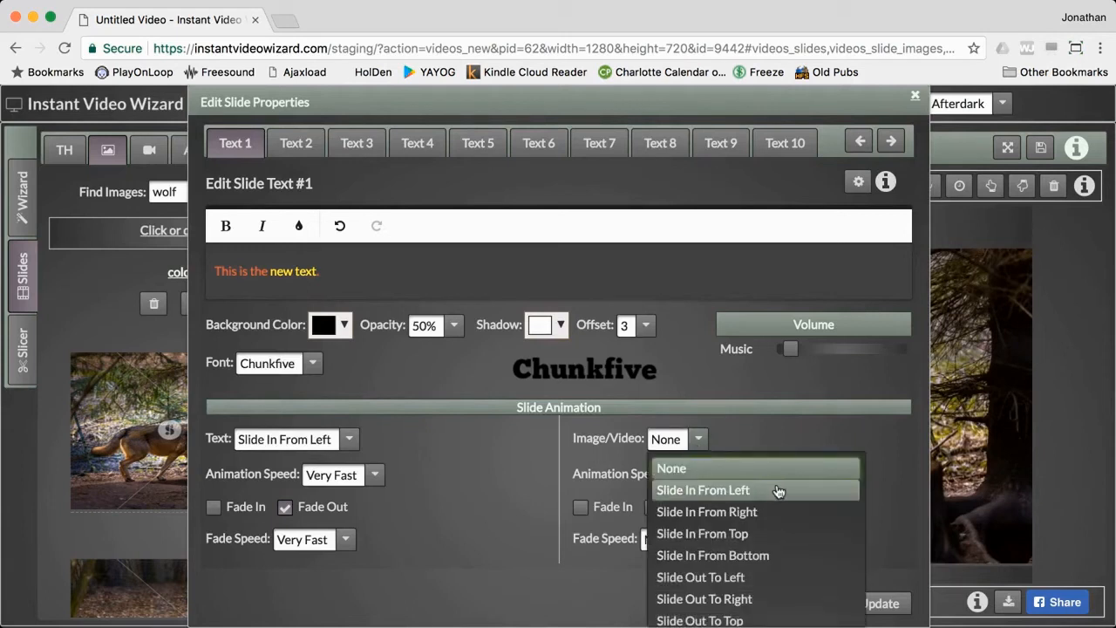
scroll(778, 491, down, 5)
scroll(779, 492, down, 4)
scroll(779, 492, up, 6)
scroll(779, 492, up, 1)
click(778, 489)
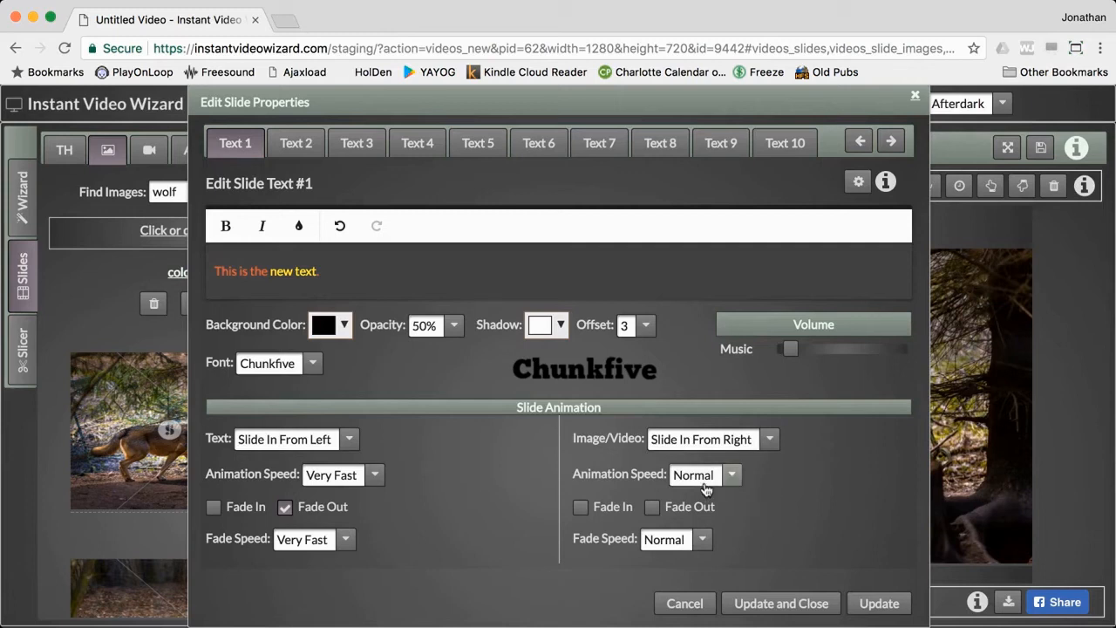
click(751, 603)
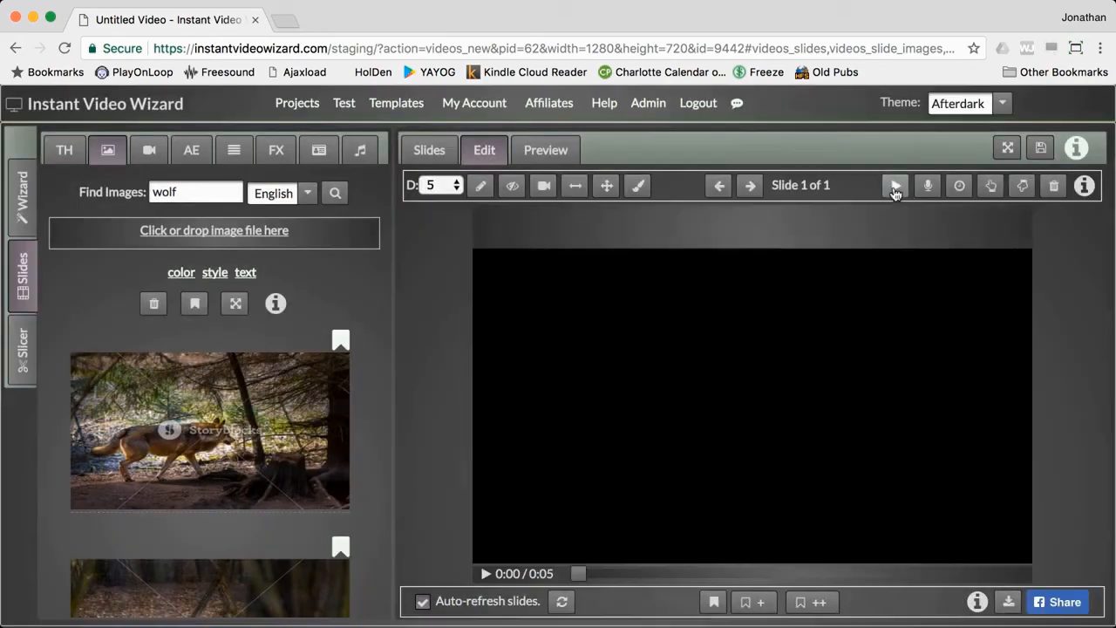
click(894, 186)
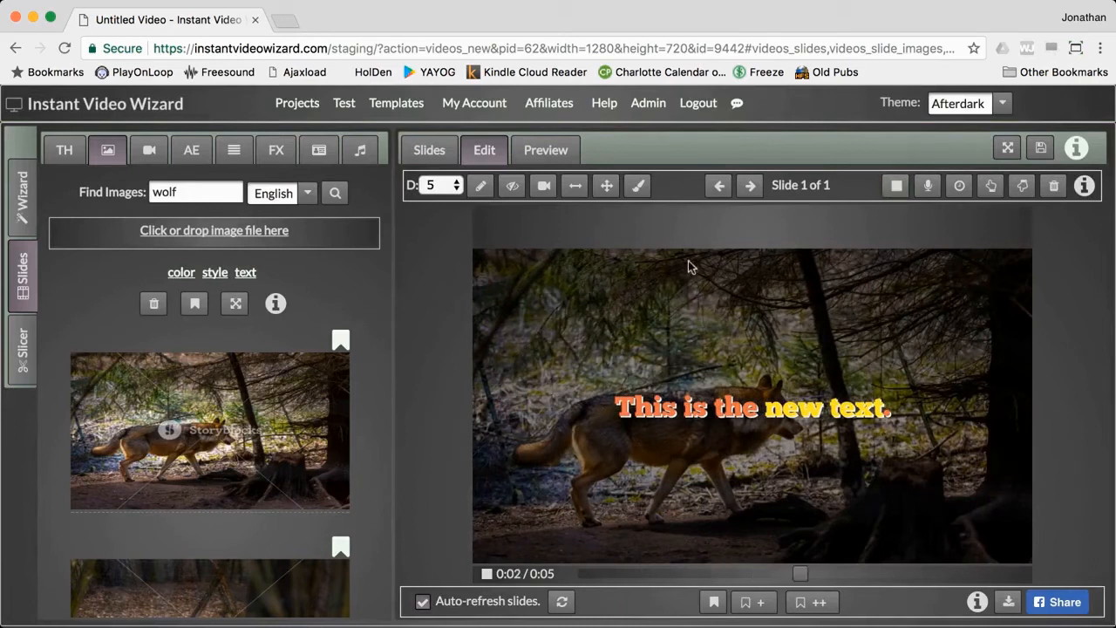
Set both the image/video and text animations to None, turn off the text's Fade Out, and save the slide properties.
click(479, 188)
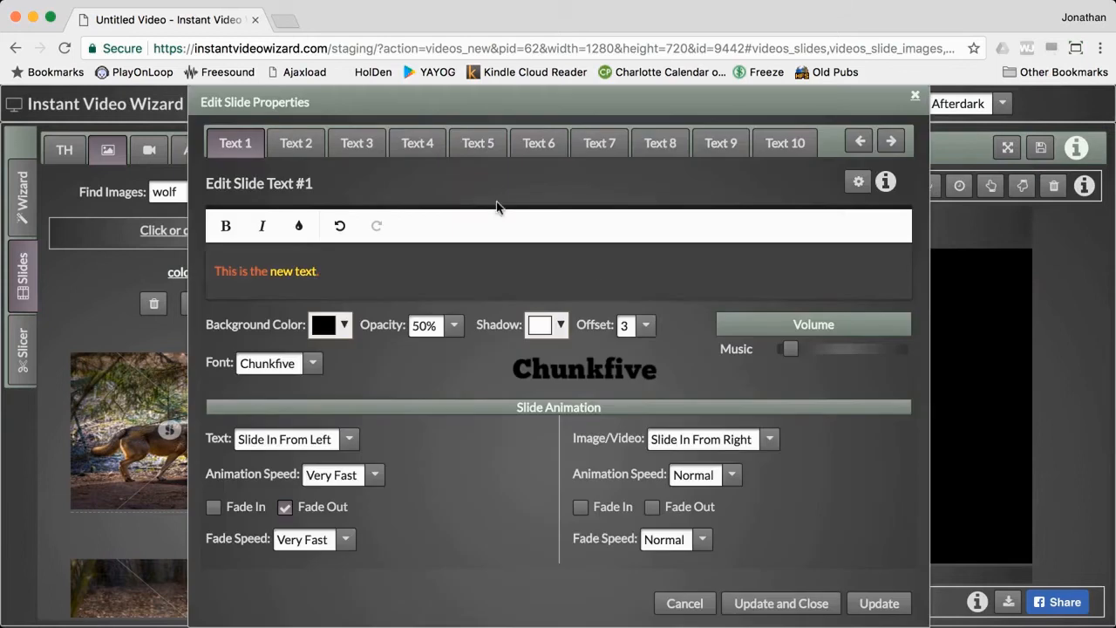
click(666, 451)
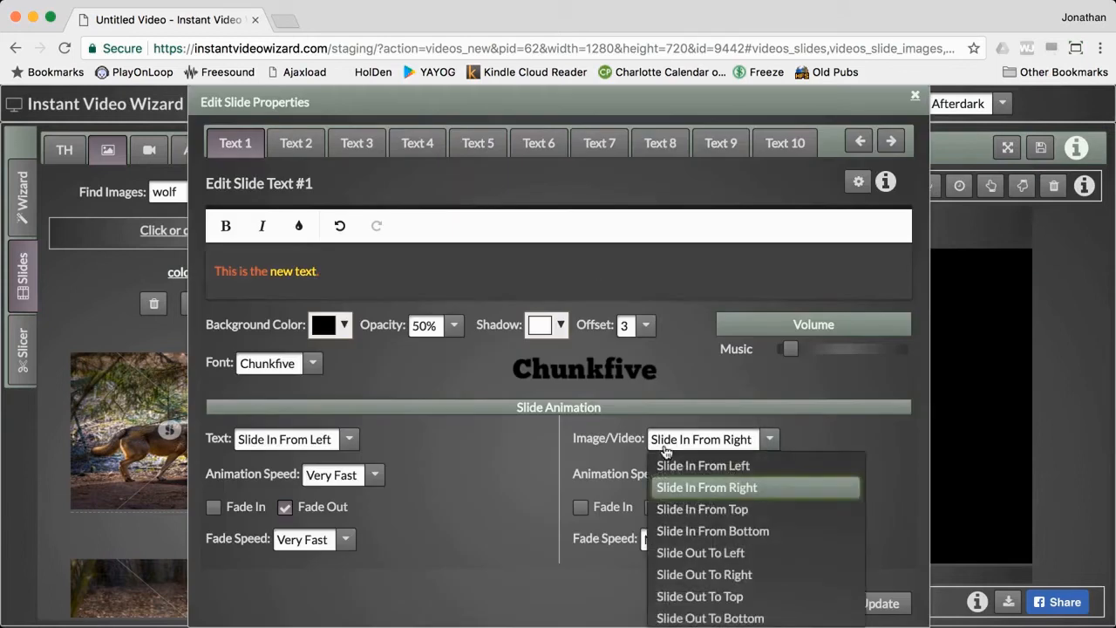
scroll(666, 471, up, 1)
click(662, 468)
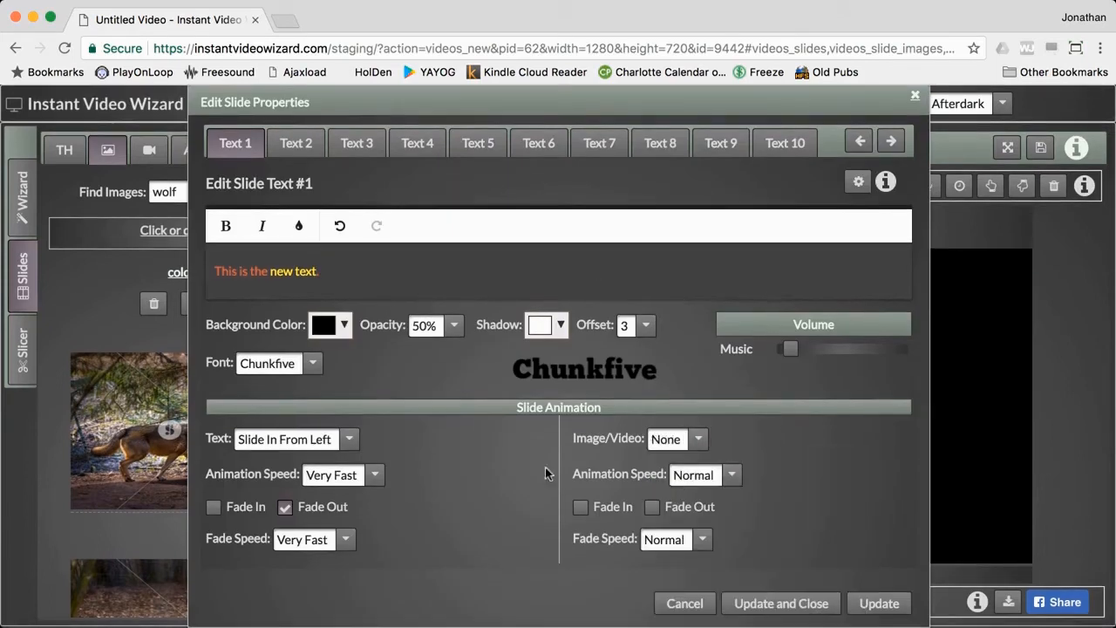
click(331, 444)
scroll(331, 466, up, 1)
click(332, 465)
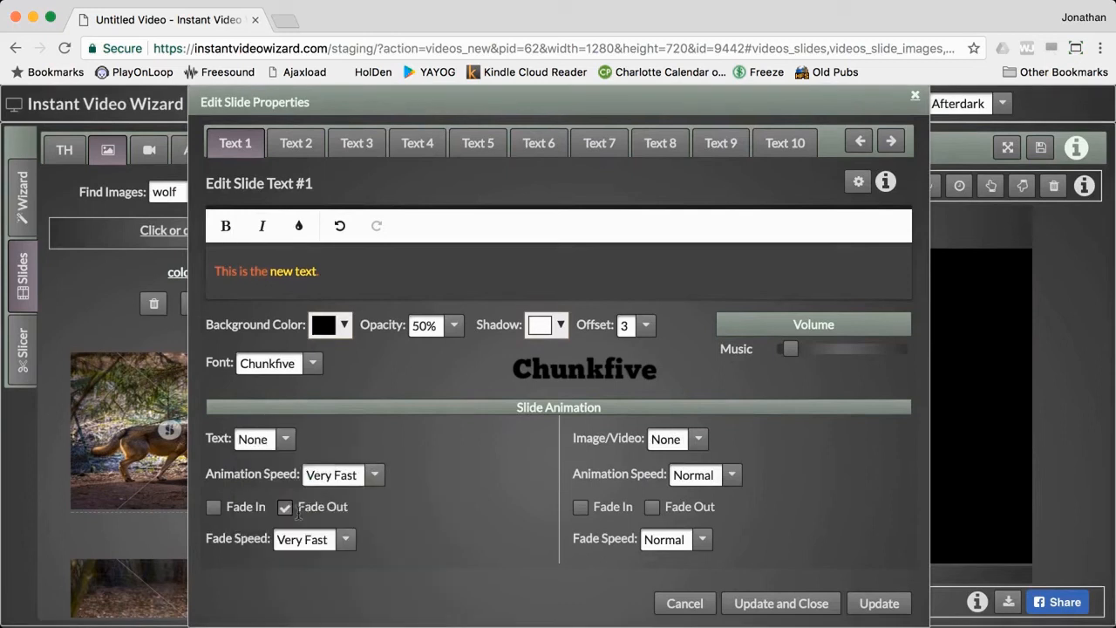
click(779, 601)
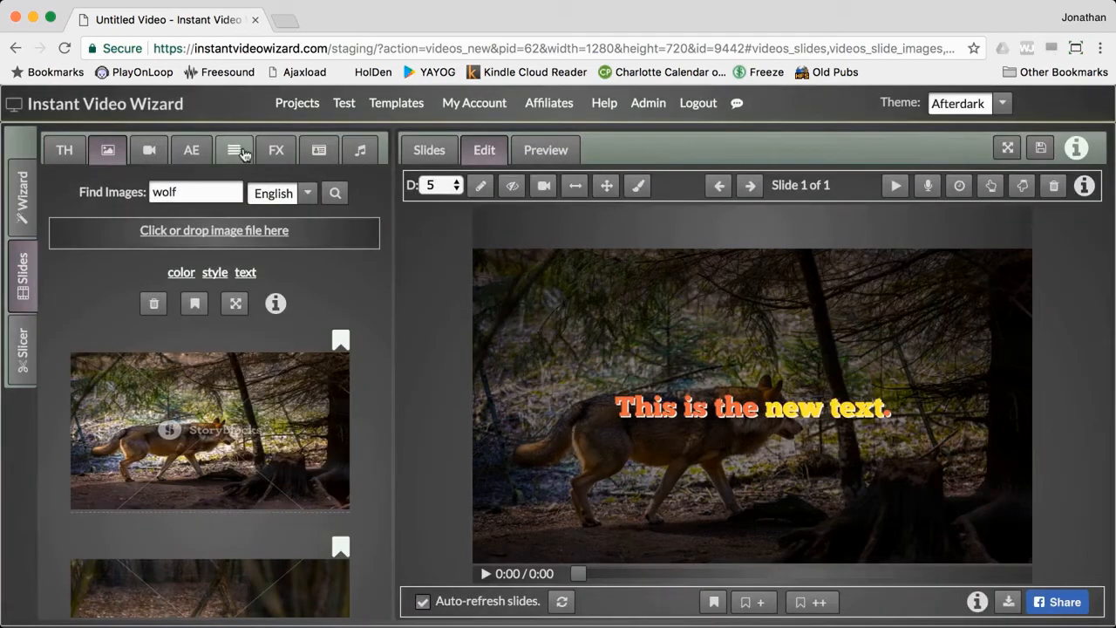
Apply the slide layout that places a single line of text in a banner across the top of the image.
click(241, 152)
scroll(247, 252, down, 3)
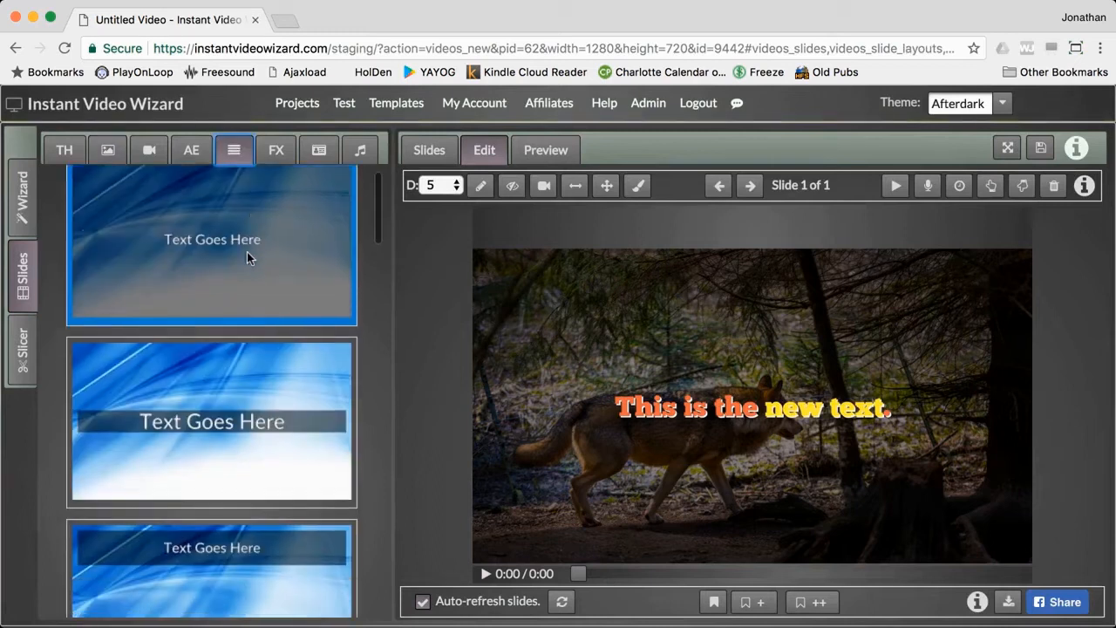
scroll(247, 252, down, 3)
click(247, 252)
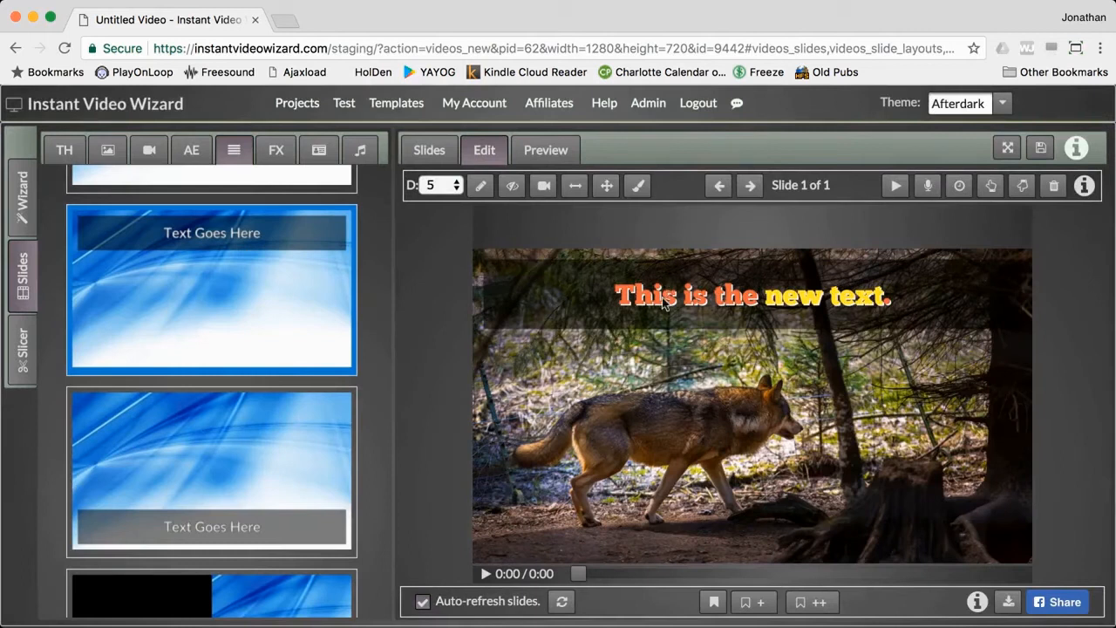
Open the background color choices for the slide's first text.
click(481, 185)
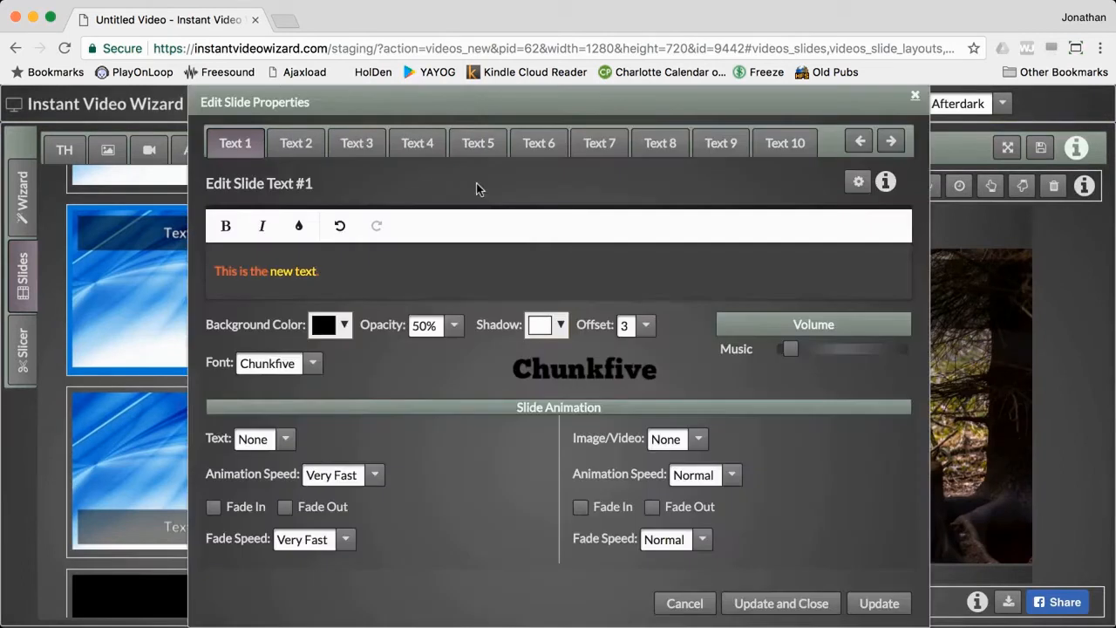
click(344, 328)
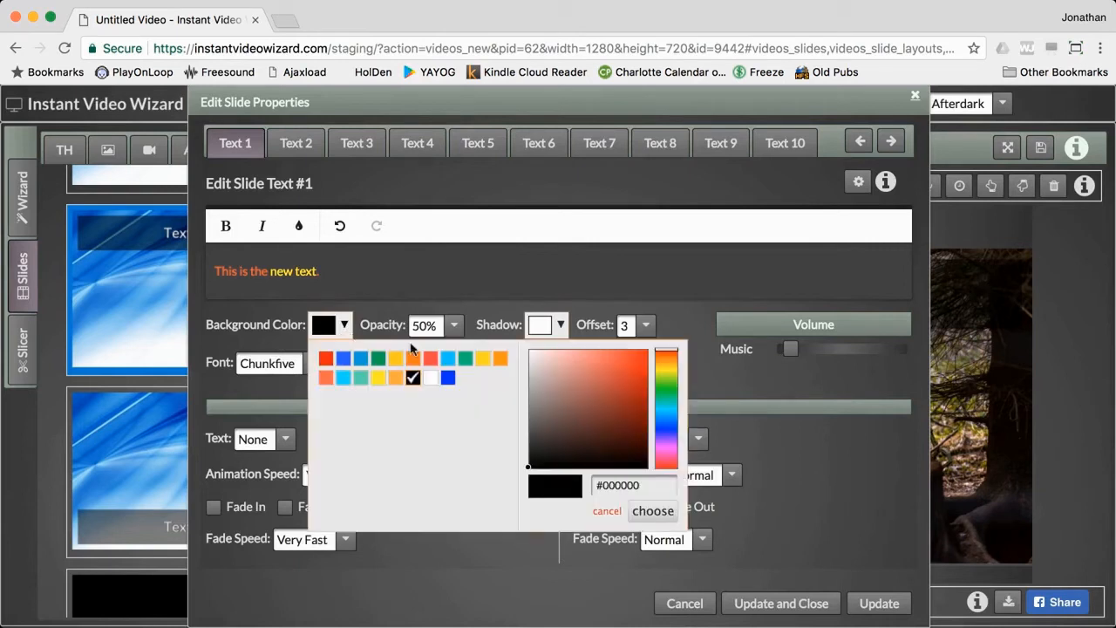
Set the first text's background color to white at 50% opacity and apply the change to the slide.
click(435, 377)
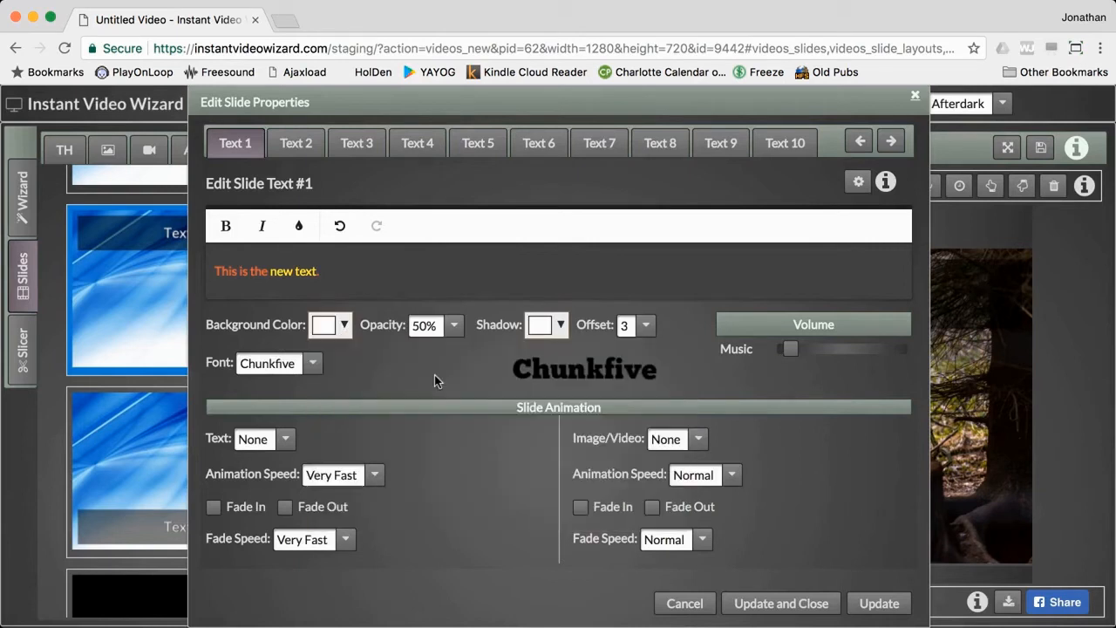
click(454, 328)
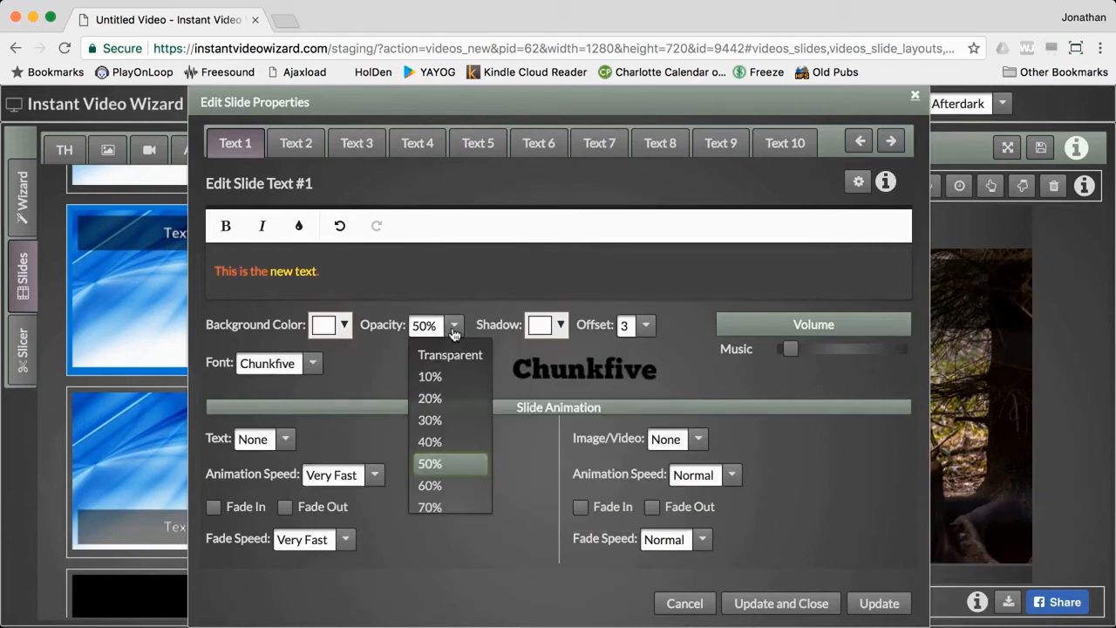
click(445, 469)
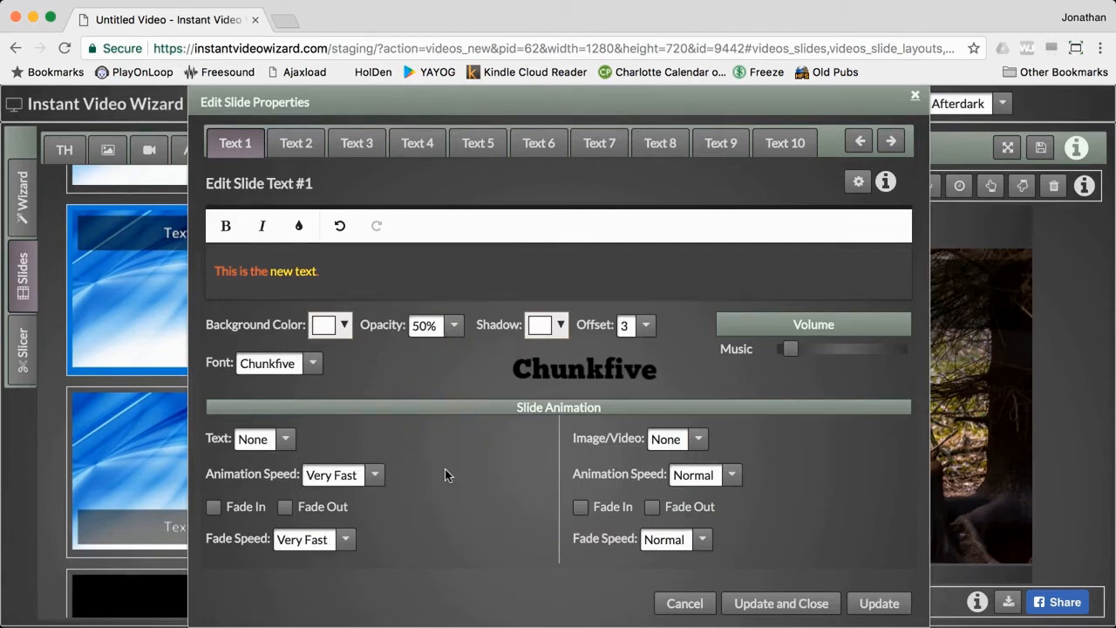
click(748, 602)
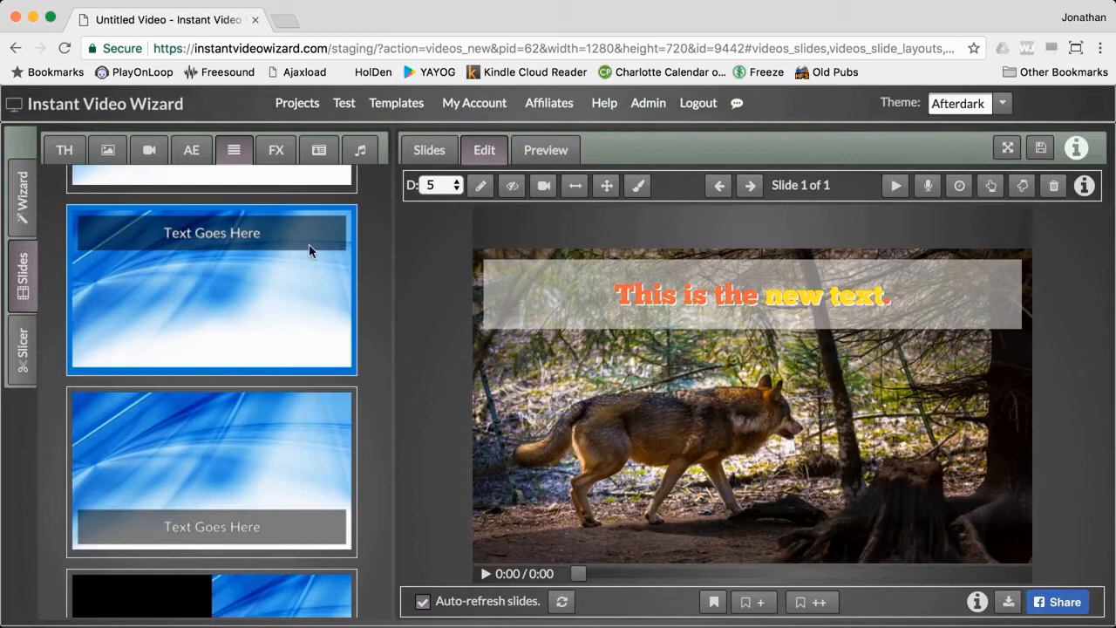
Switch the slide to the centered text layout with full-slide shading and set its background opacity to 20%.
scroll(308, 250, up, 5)
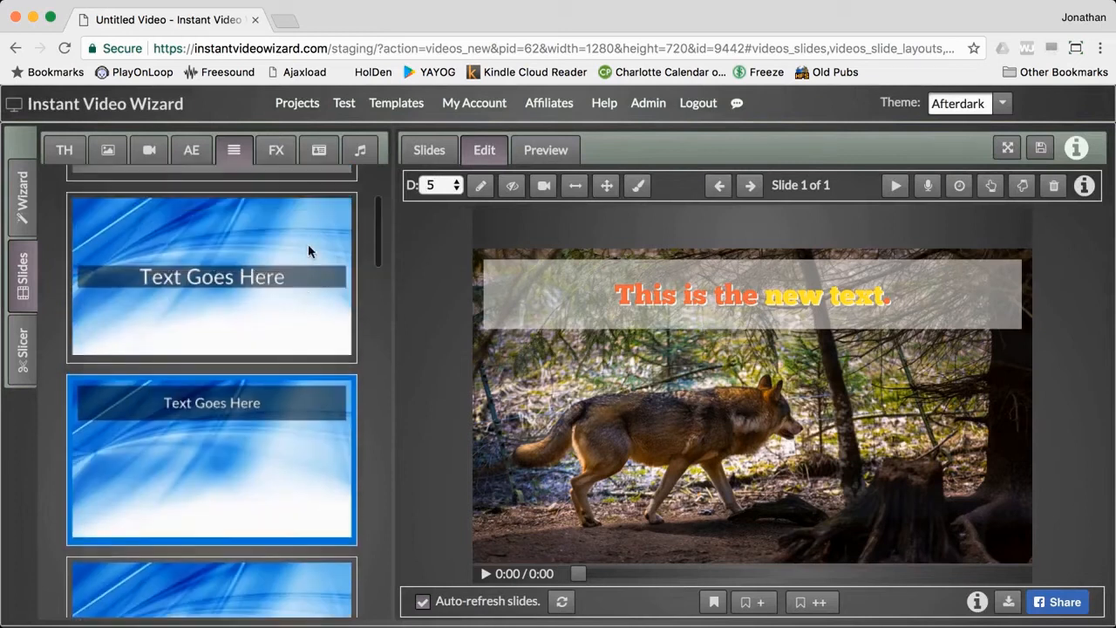
click(279, 240)
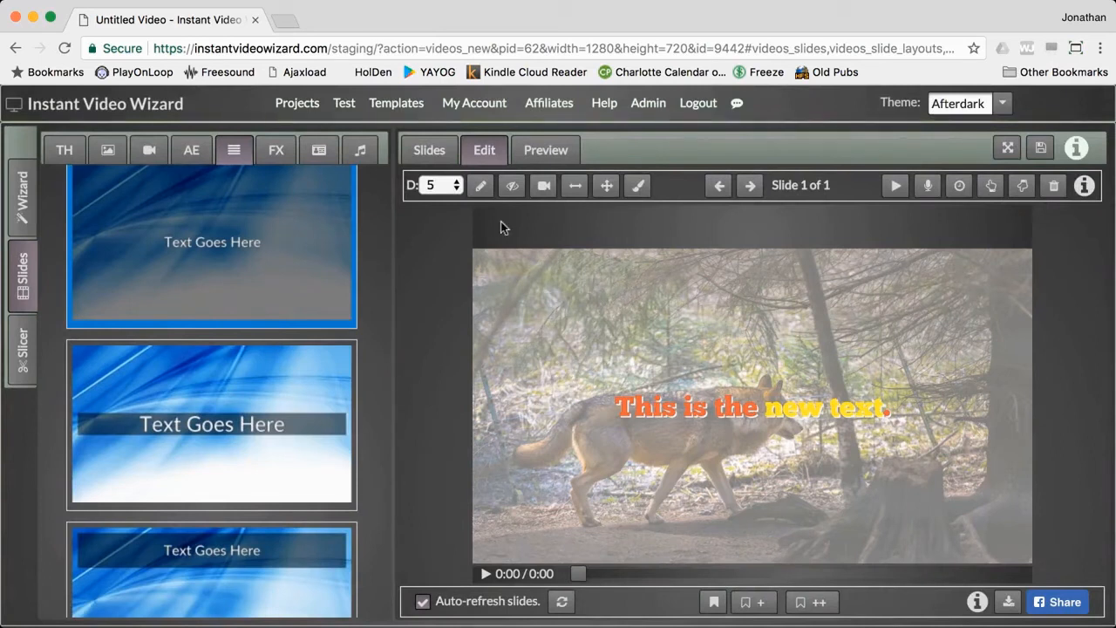
click(482, 185)
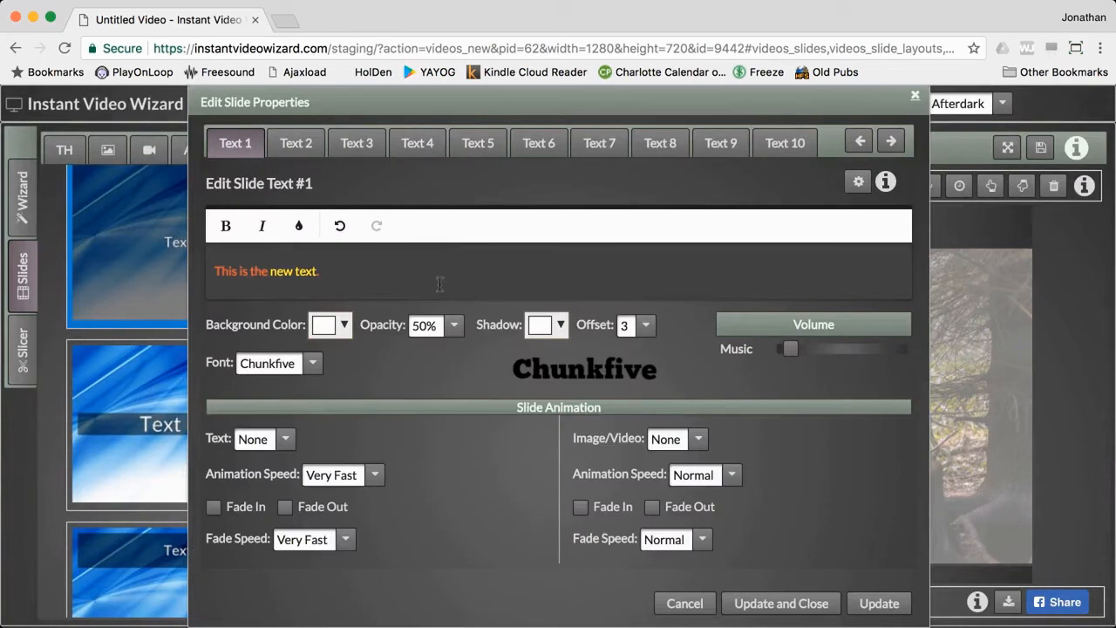
click(441, 326)
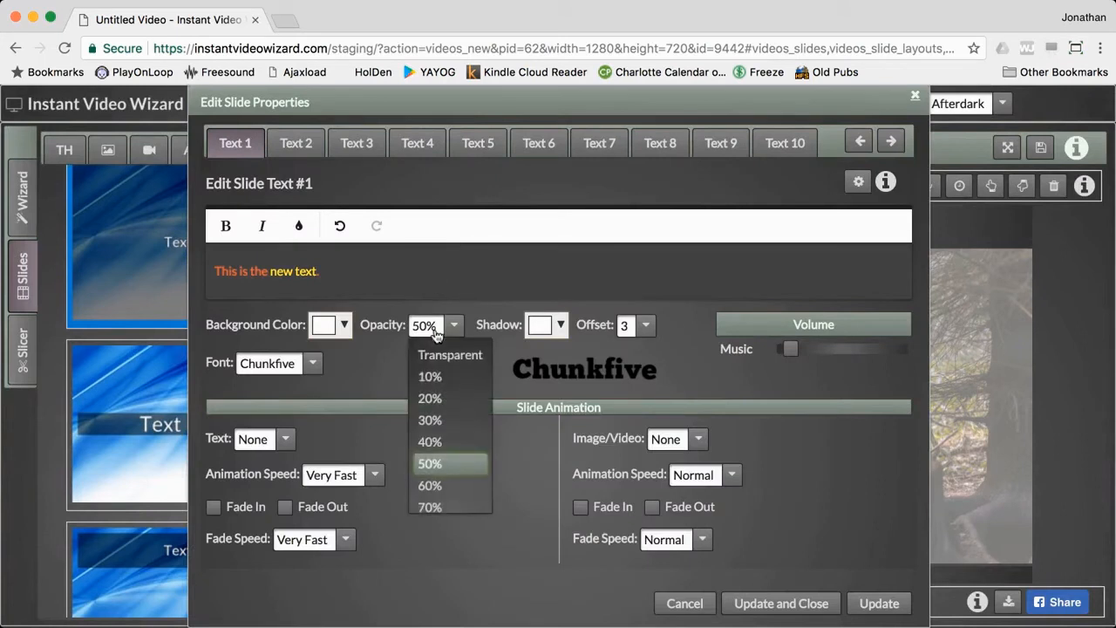
click(431, 397)
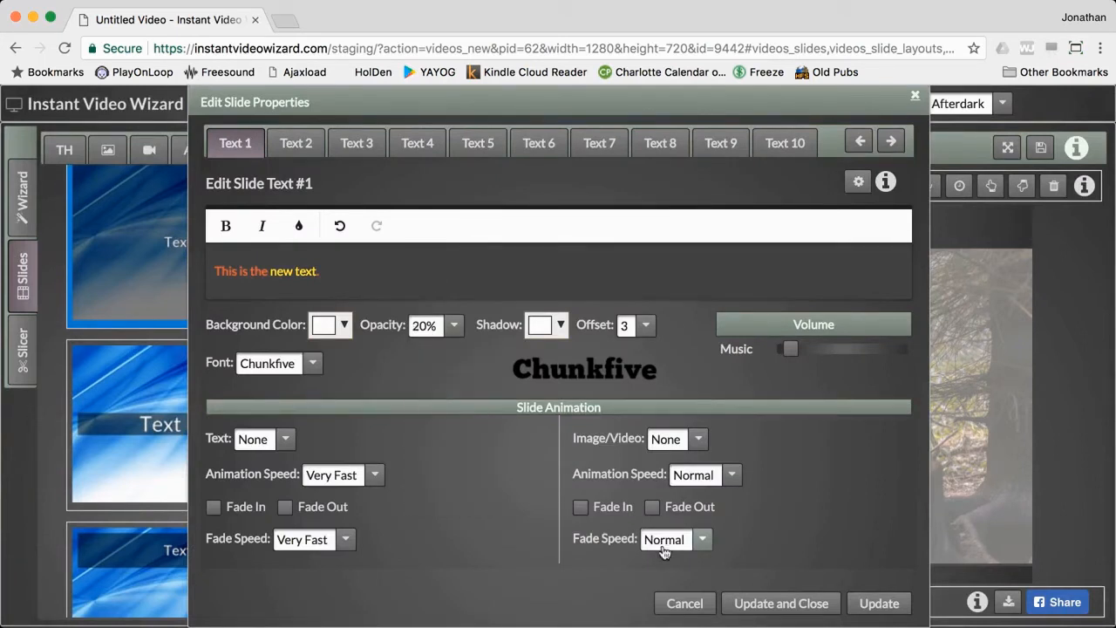
click(761, 607)
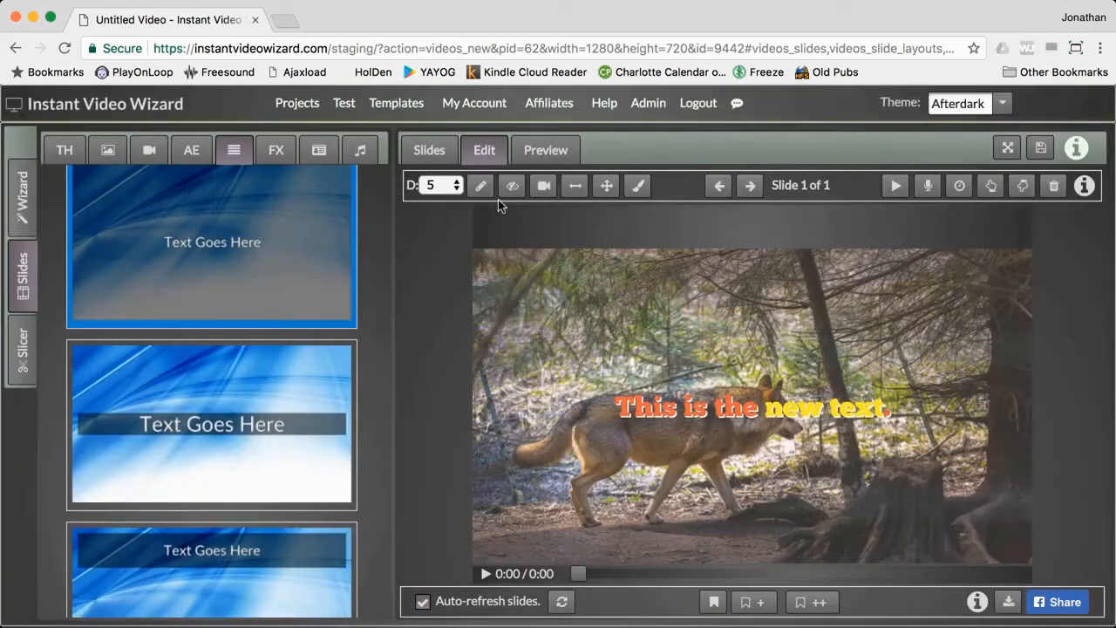
Set the first text's background opacity to Transparent and update the slide.
click(480, 185)
click(451, 325)
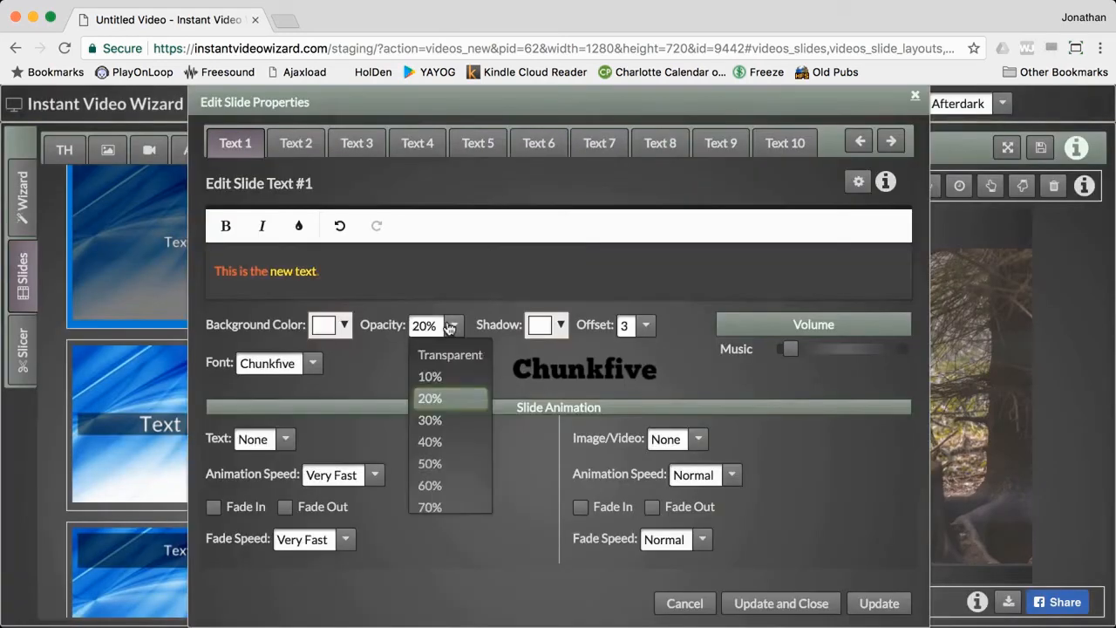
click(445, 355)
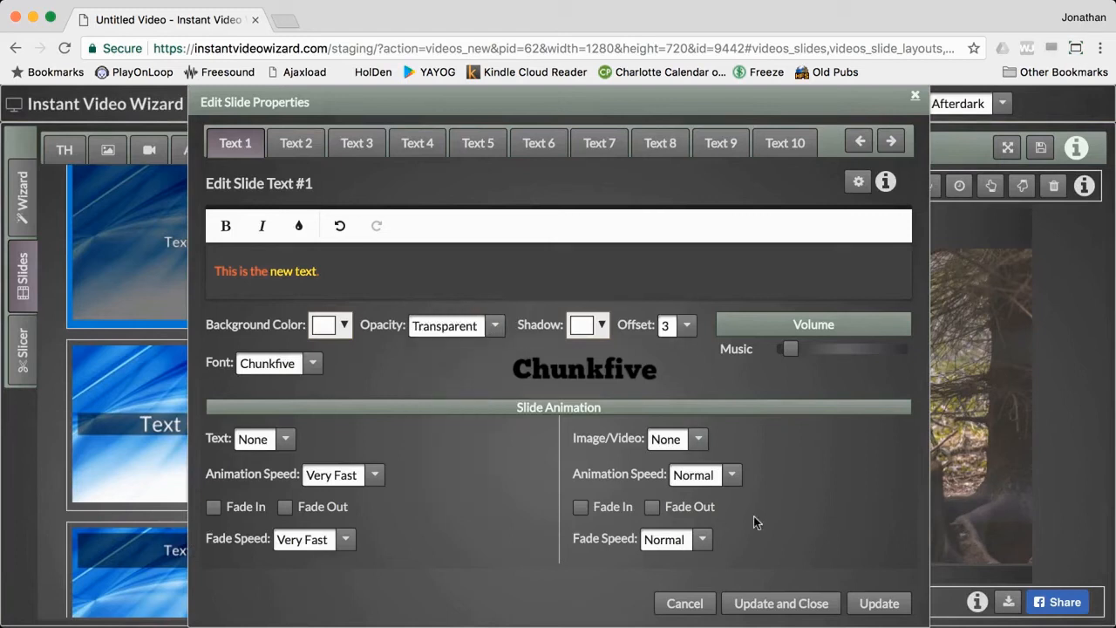
click(767, 603)
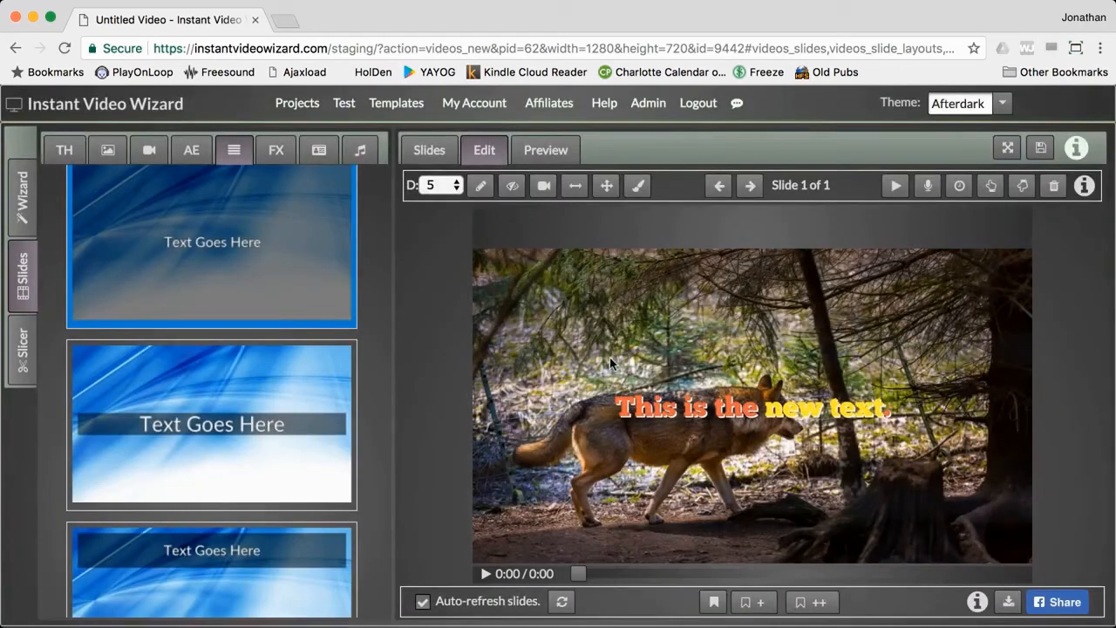
Set the first text's background opacity to Solid and update the slide.
click(480, 185)
click(482, 335)
scroll(474, 463, down, 2)
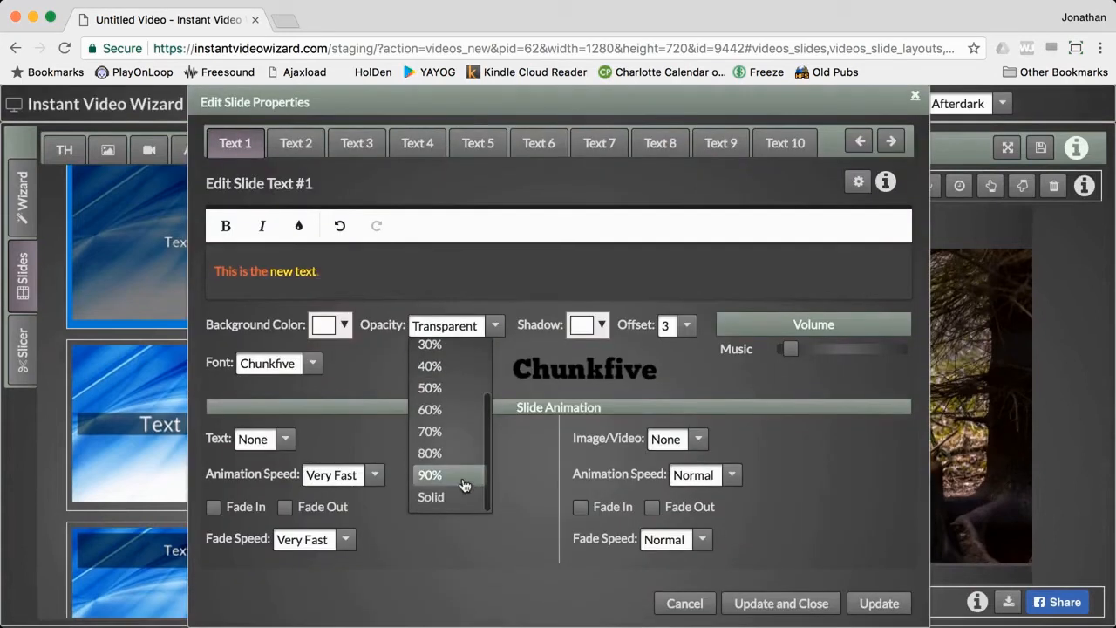
click(454, 494)
click(781, 603)
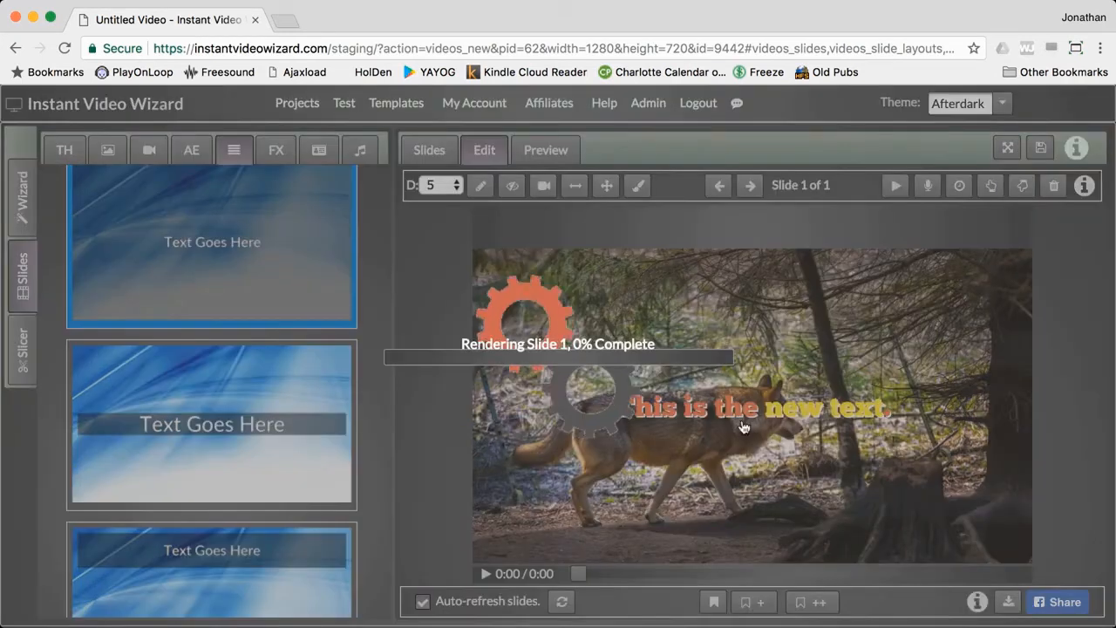
Set the first text's background opacity to 50% and switch the slide to the layout with a text band along the top.
click(481, 185)
click(438, 326)
scroll(438, 423, up, 2)
scroll(442, 415, down, 1)
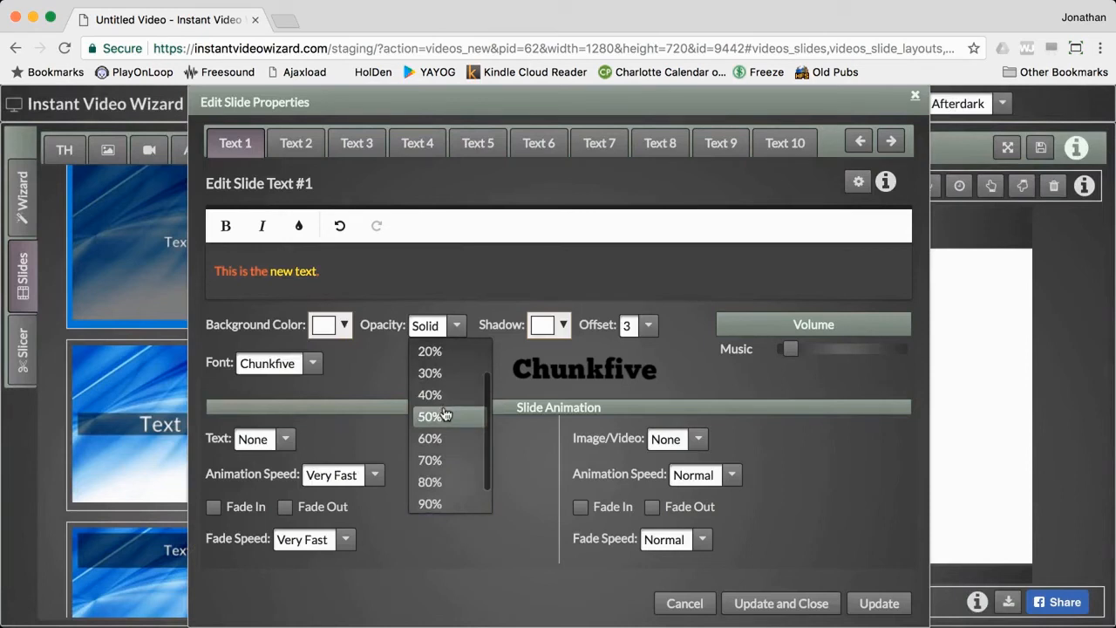
click(443, 416)
click(780, 602)
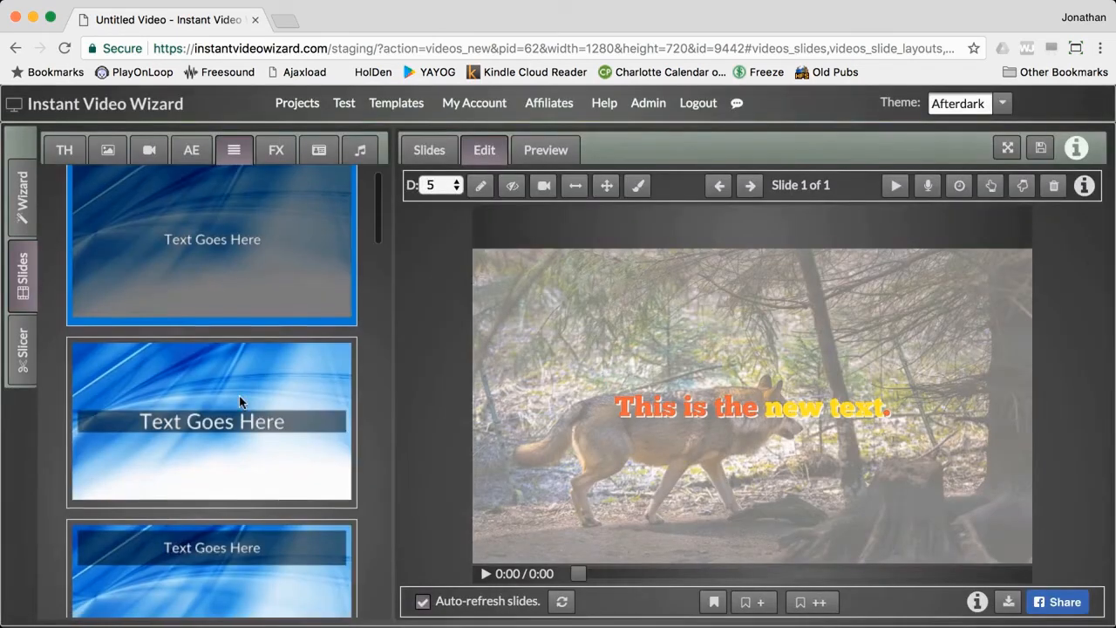
scroll(240, 398, down, 3)
click(241, 400)
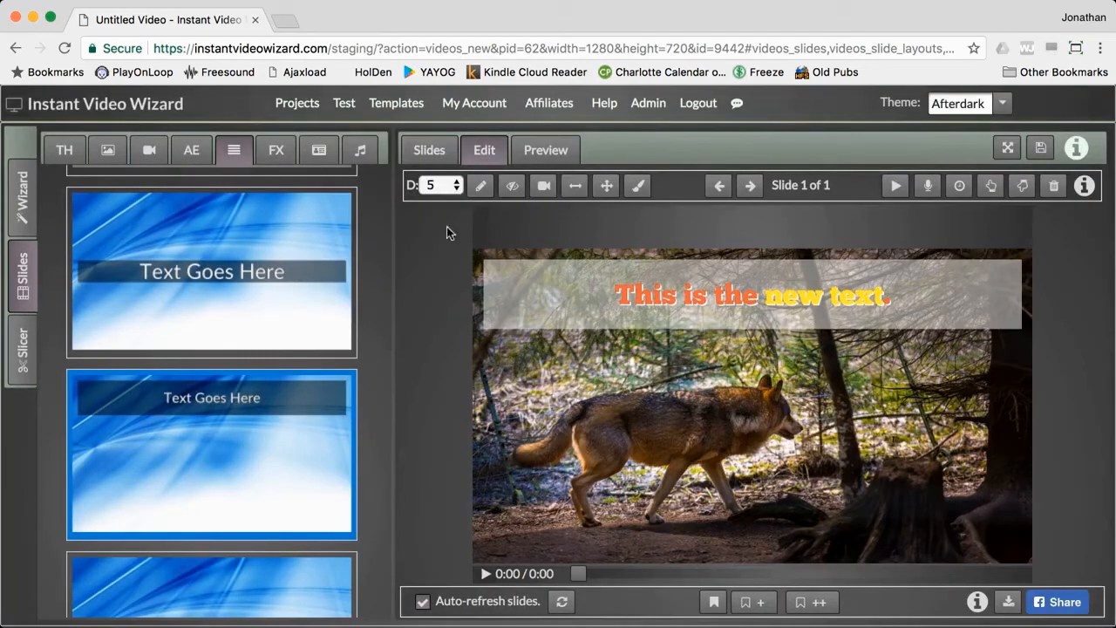
Add a second slide text reading "This text goes on the bottom." using the bottom band layout, and update the slide.
click(478, 187)
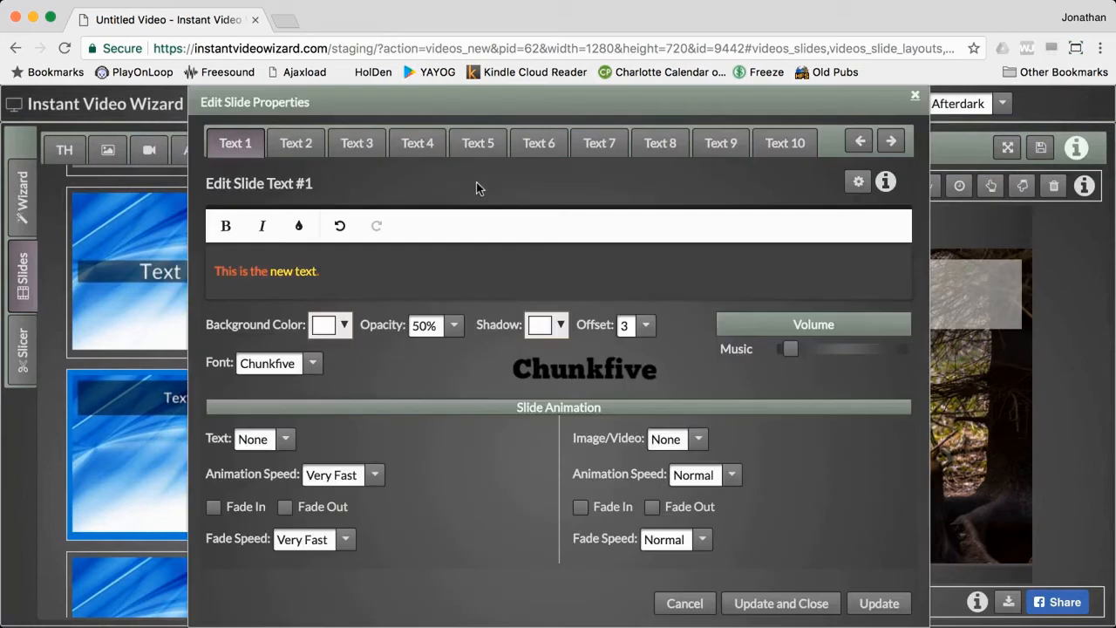
click(309, 147)
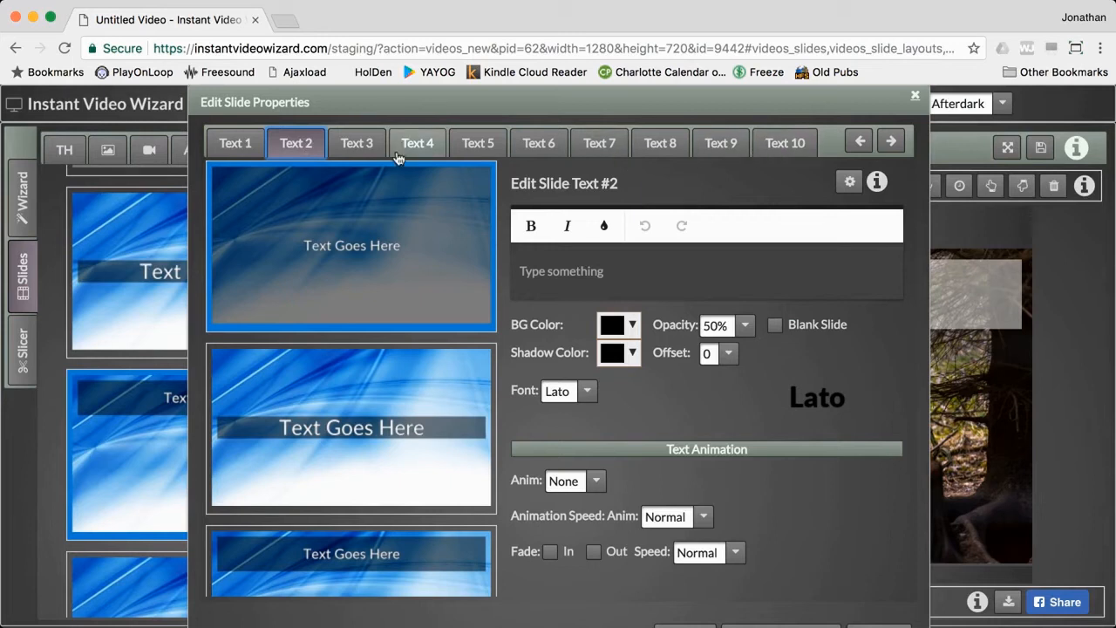
scroll(352, 223, down, 5)
scroll(352, 223, down, 4)
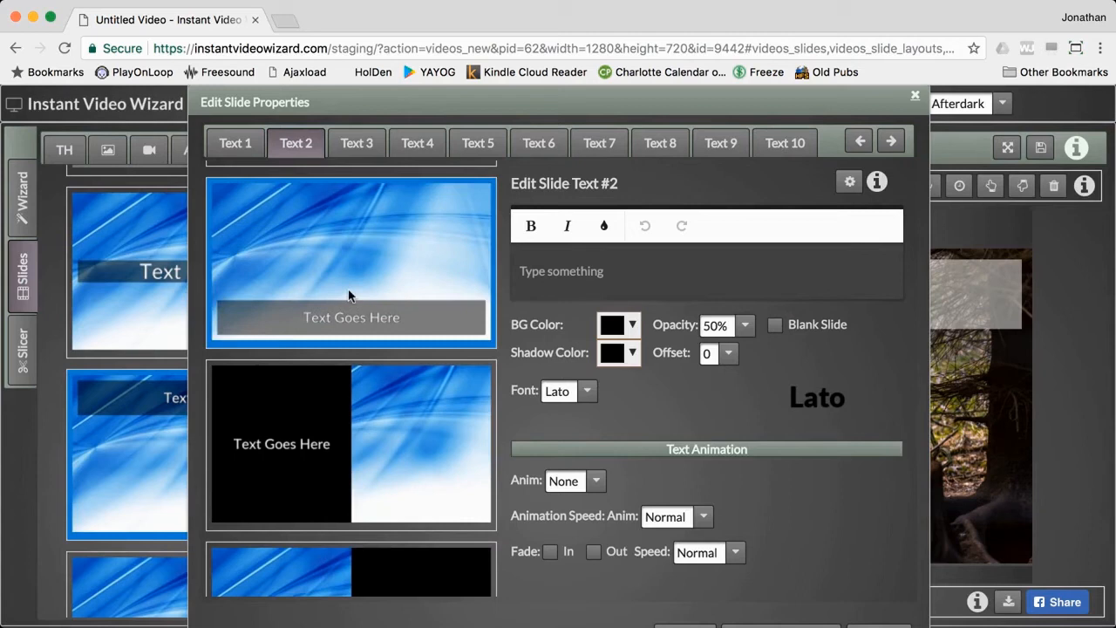
text(This text goes on the bottom.)
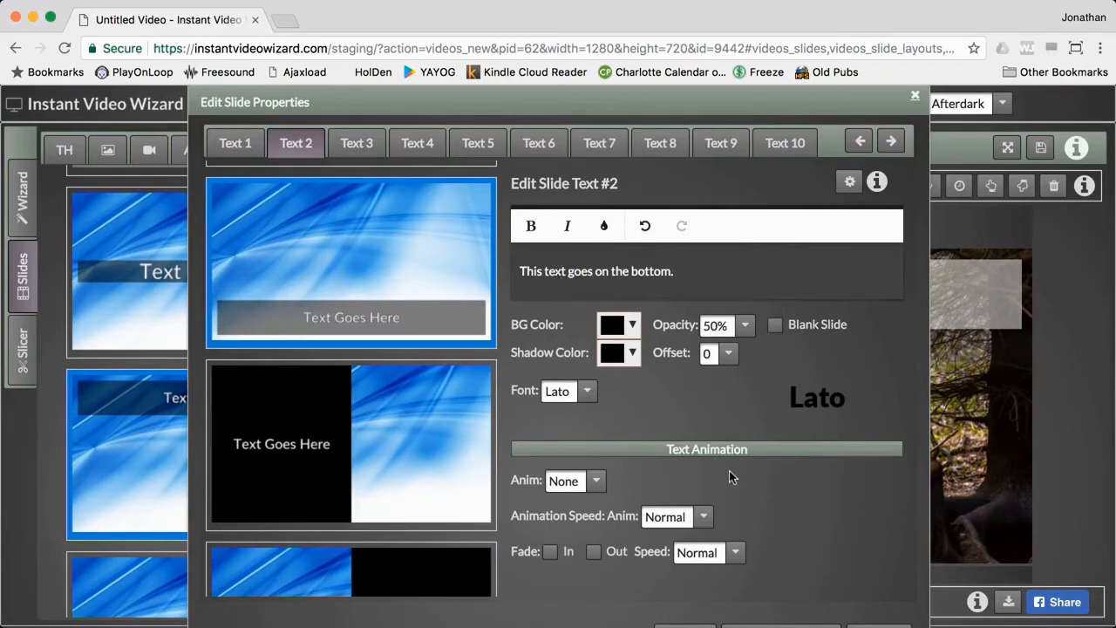
scroll(729, 470, down, 1)
click(757, 602)
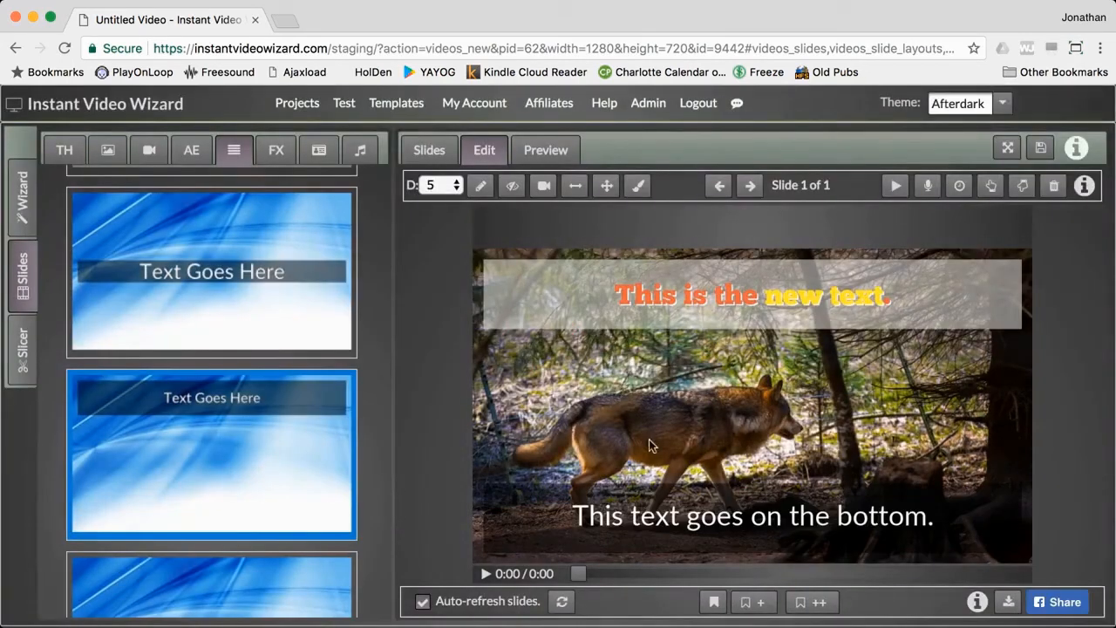
Set the first text's slide animation to Slide In From Left.
click(480, 186)
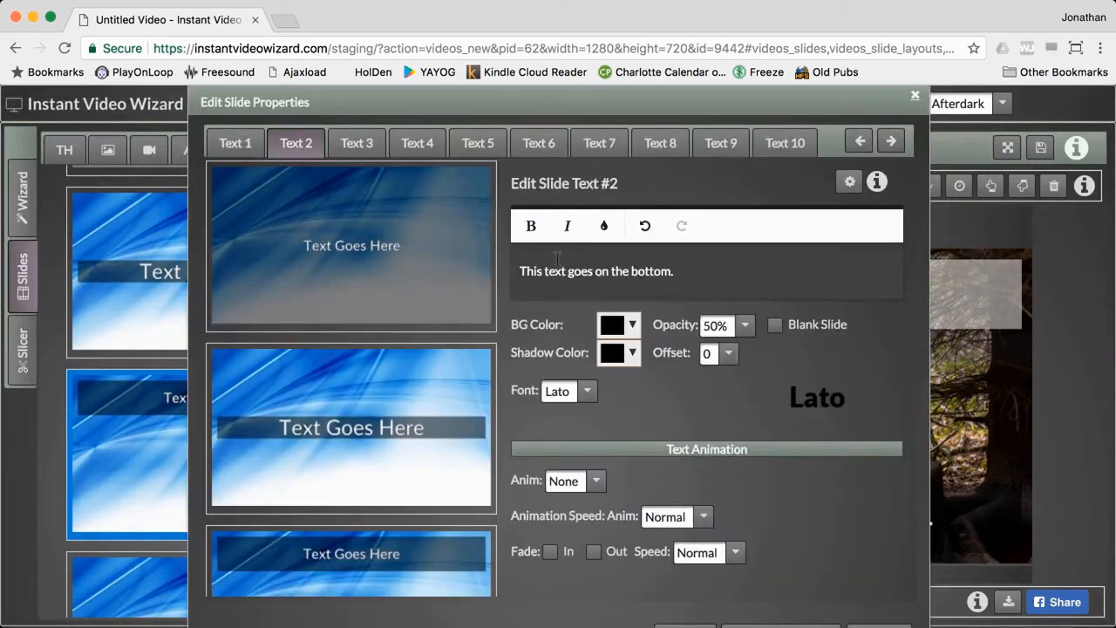
click(235, 145)
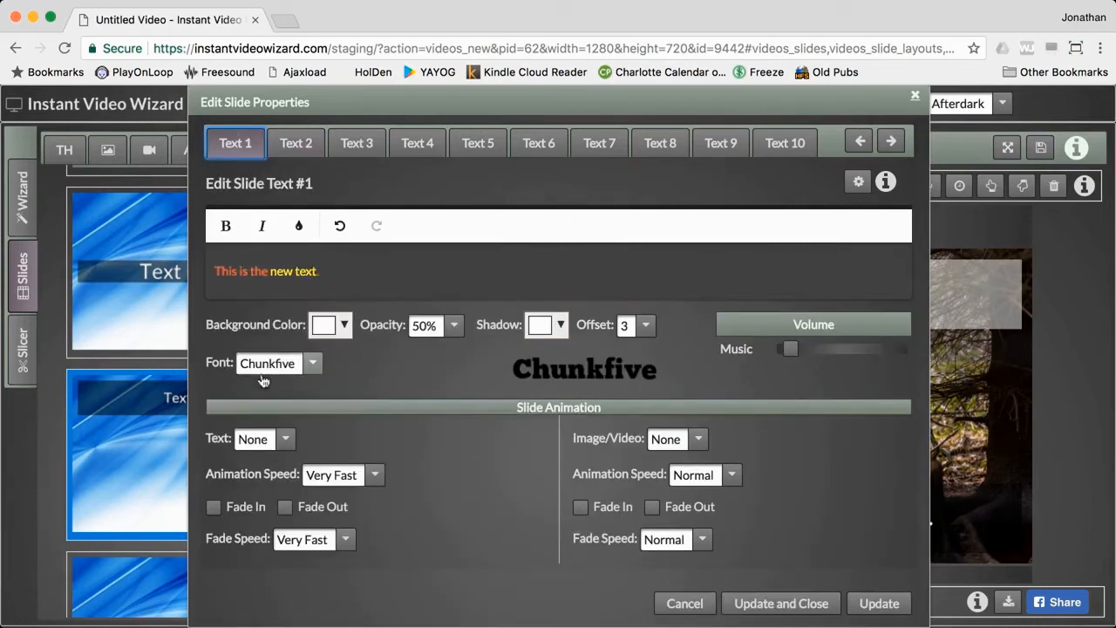
click(271, 440)
click(274, 490)
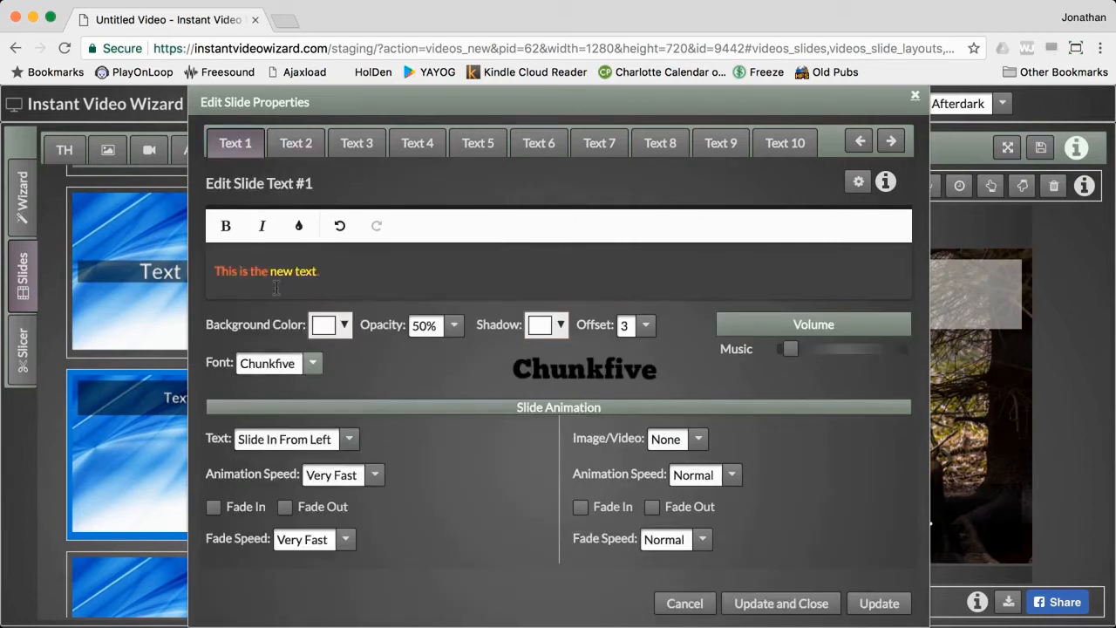
Set the second text's animation to Slide In From Right, then update the slide and play its preview.
click(296, 148)
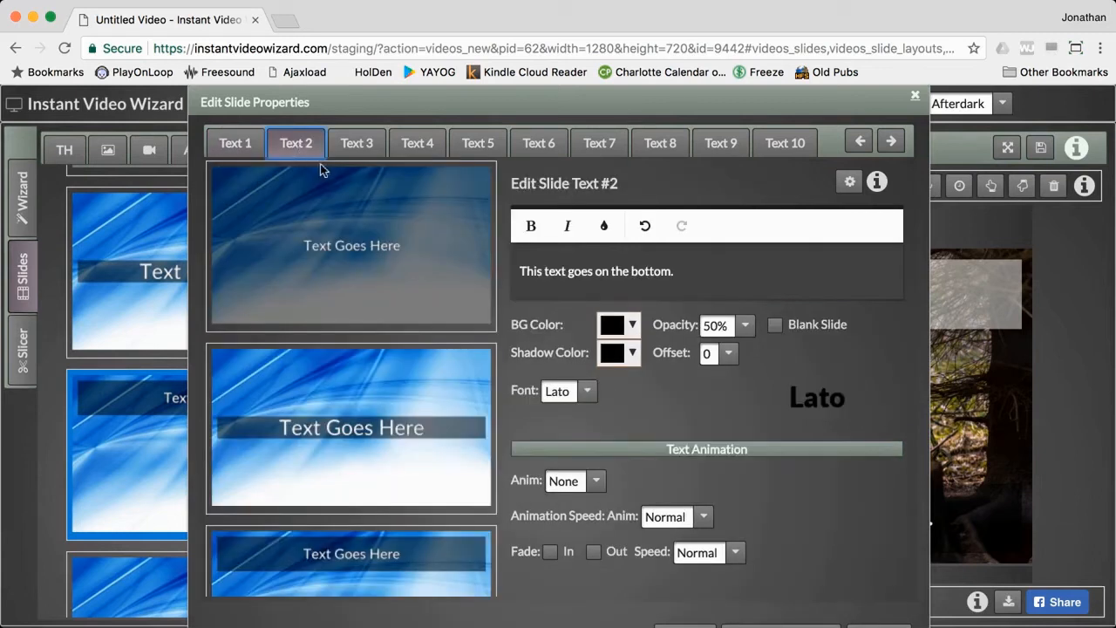
click(593, 481)
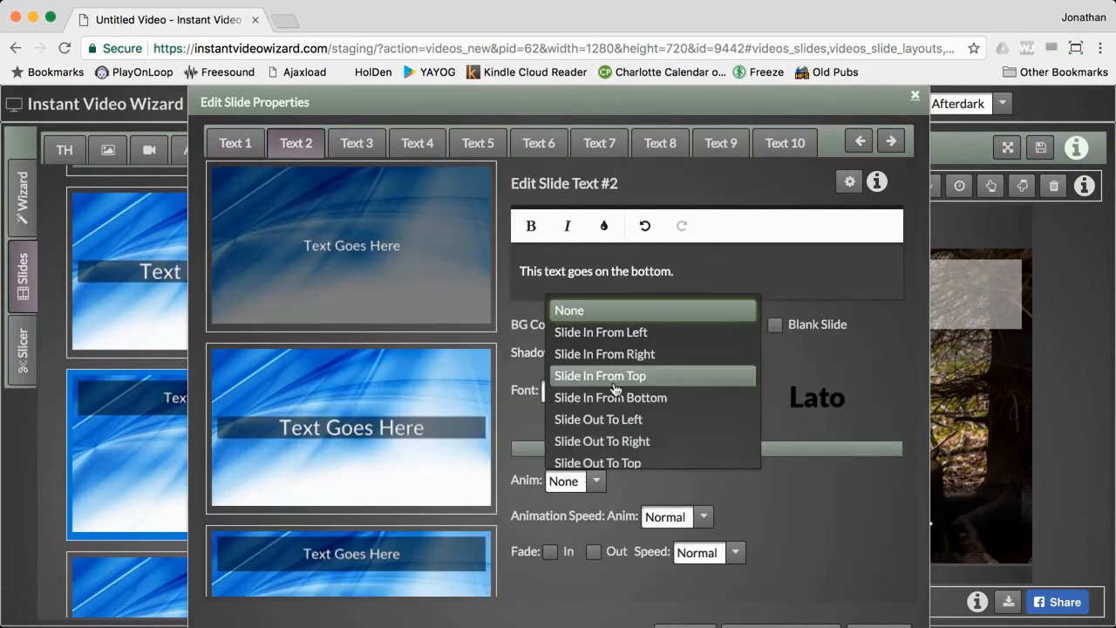
click(604, 353)
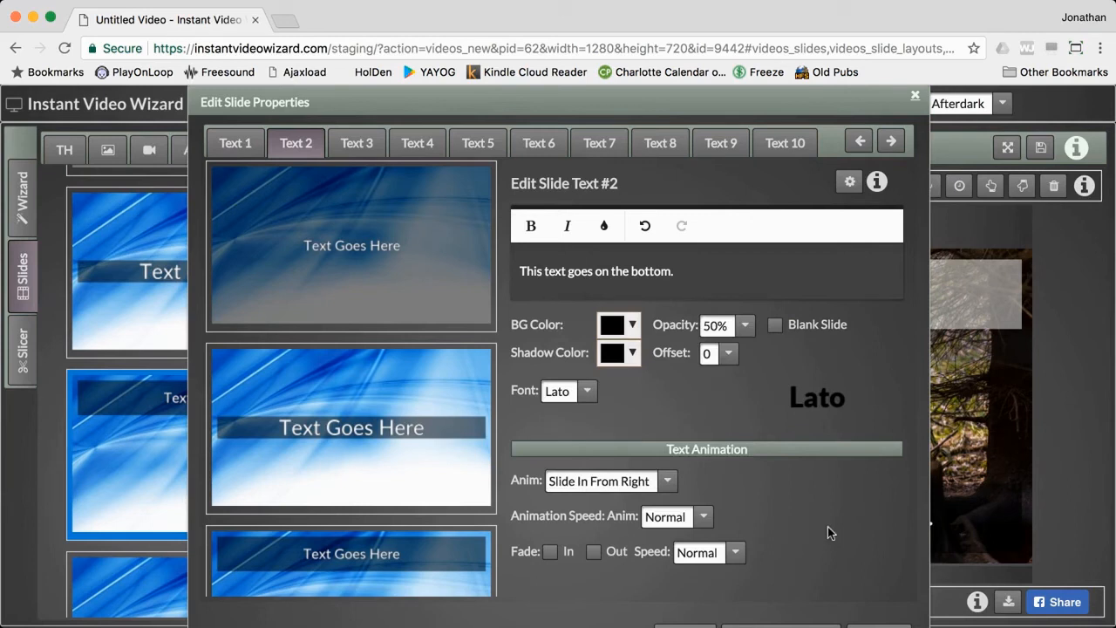
scroll(827, 527, down, 1)
click(812, 602)
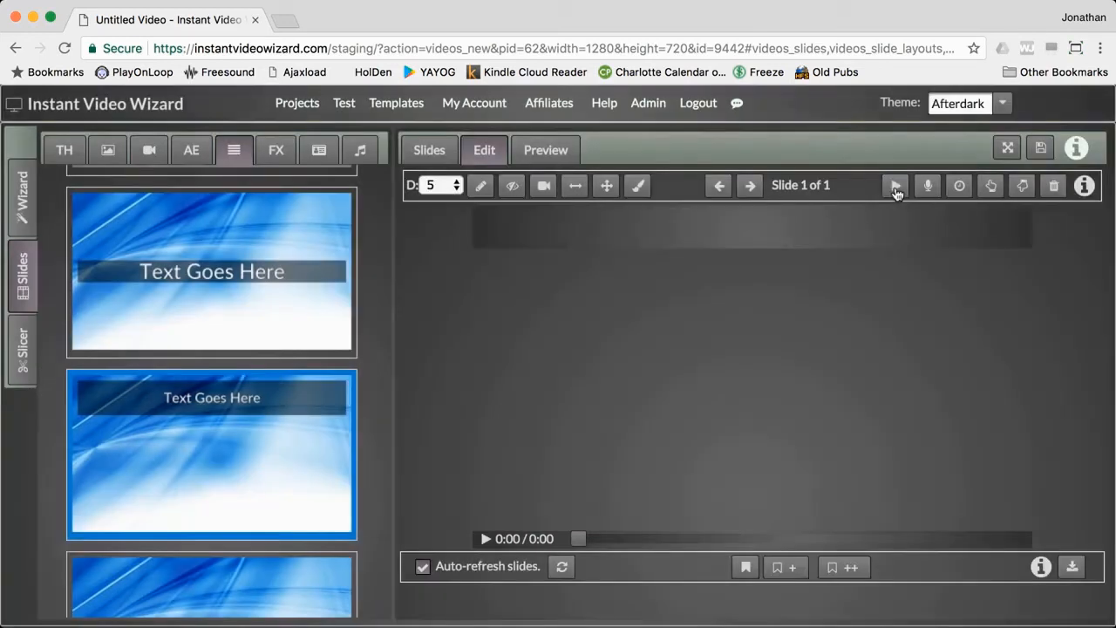
click(895, 186)
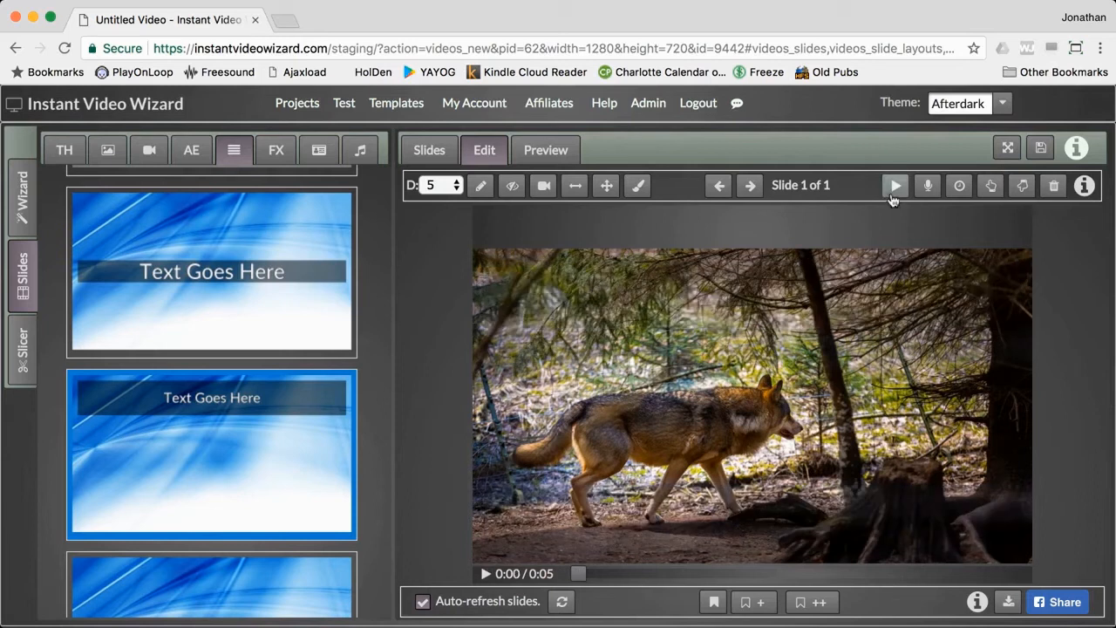
click(893, 192)
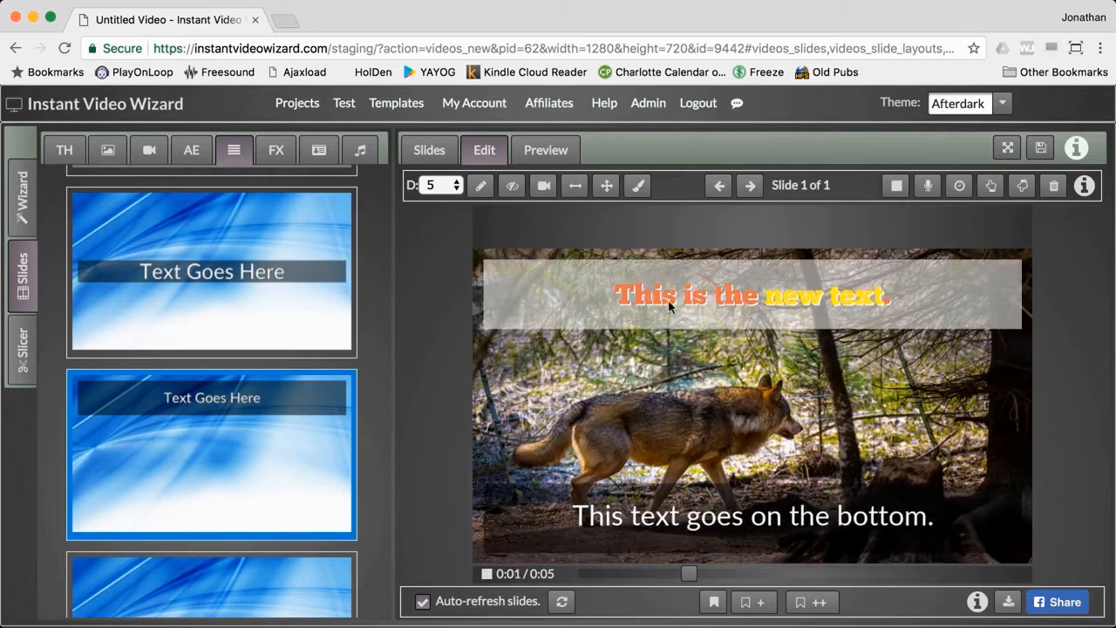
Compare the text and animation settings of the slide's first and second texts.
click(482, 187)
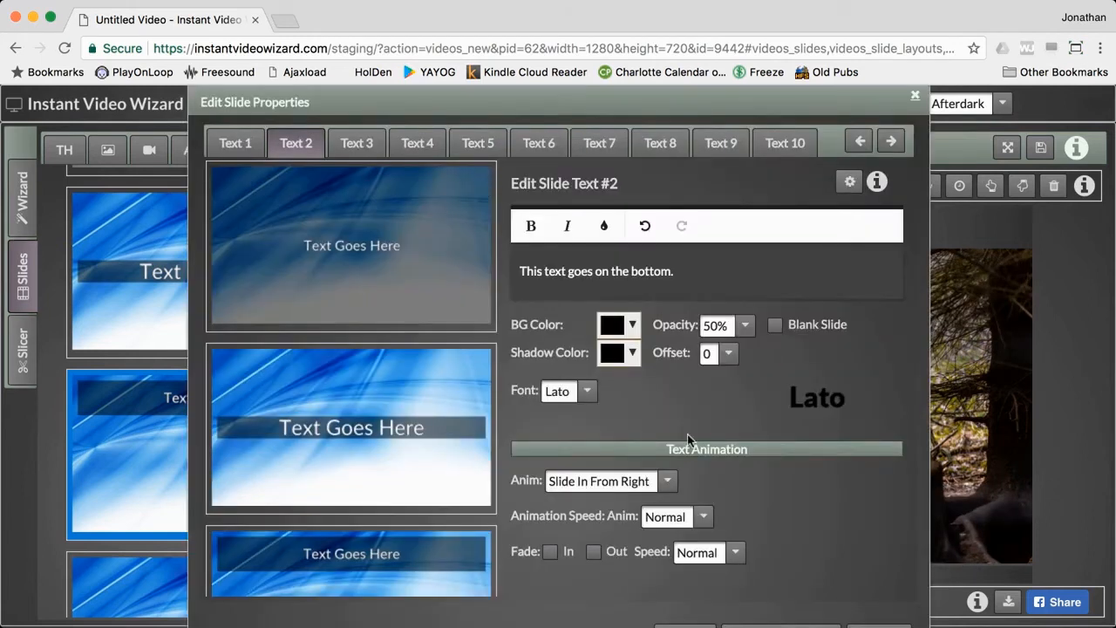
click(237, 147)
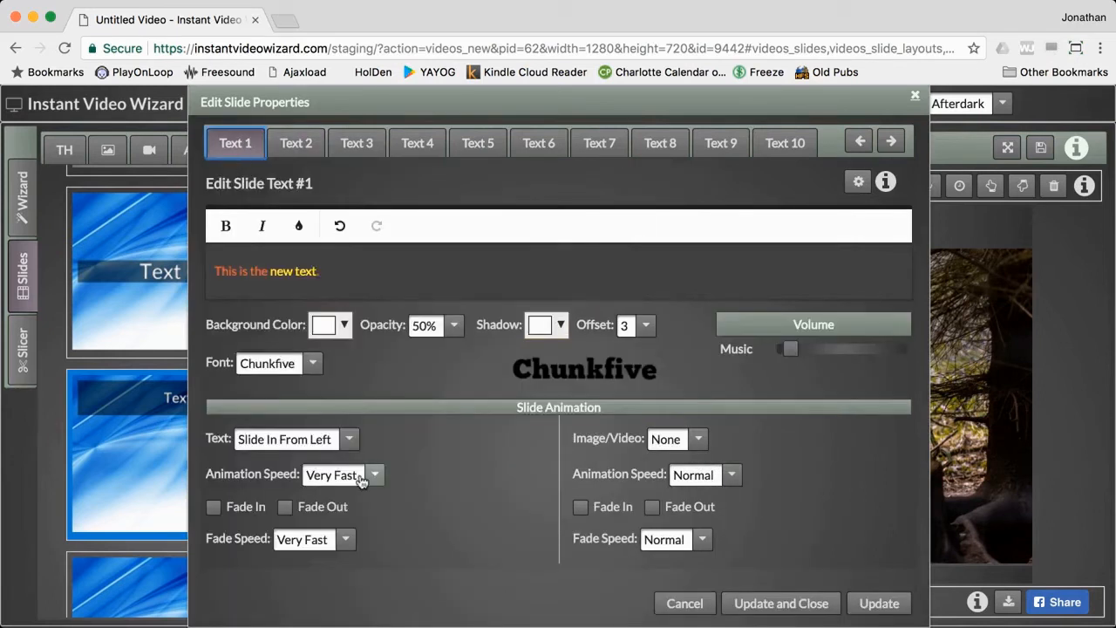
click(297, 142)
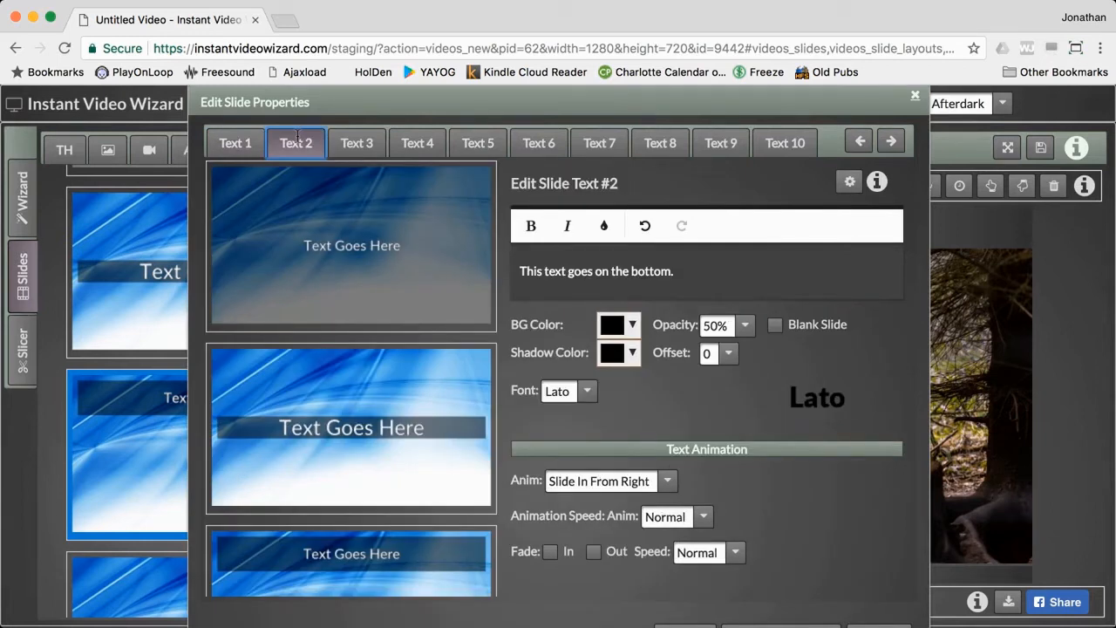
click(248, 144)
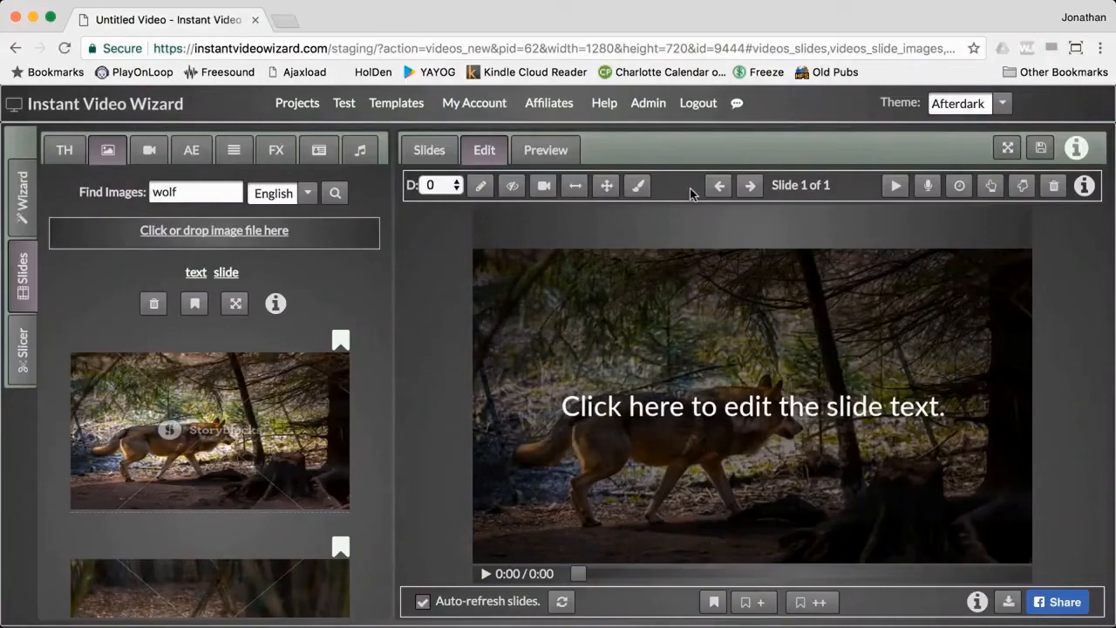
Open the wolf slide's properties and look through the settings of texts 2, 3, 4, 5 and 6, returning to text 1.
click(479, 185)
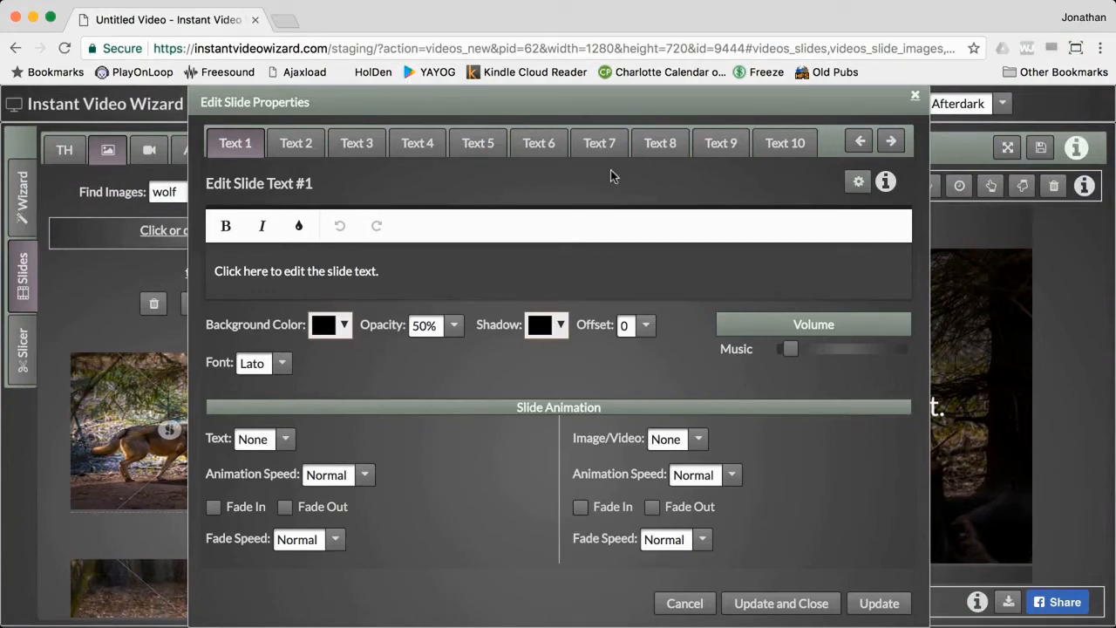
click(292, 146)
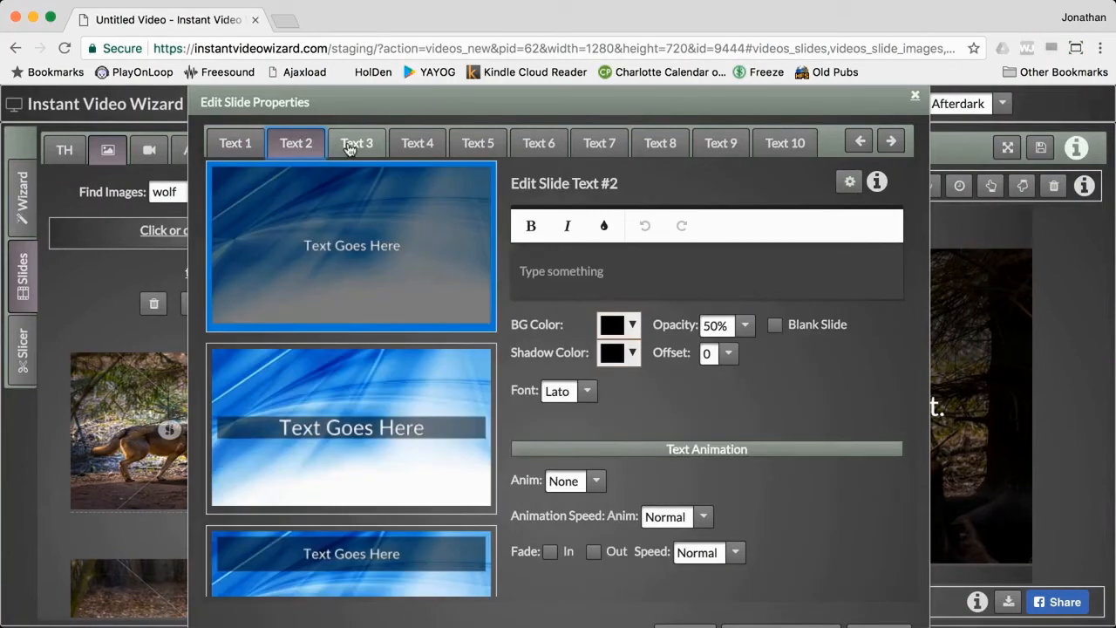
click(355, 144)
click(415, 144)
click(476, 144)
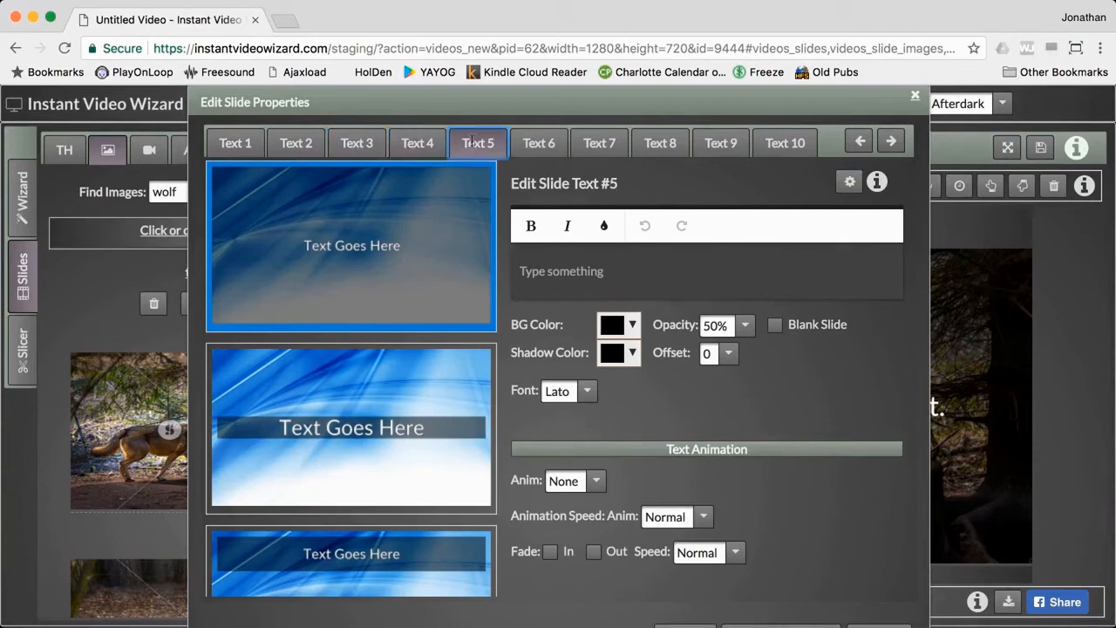
click(527, 146)
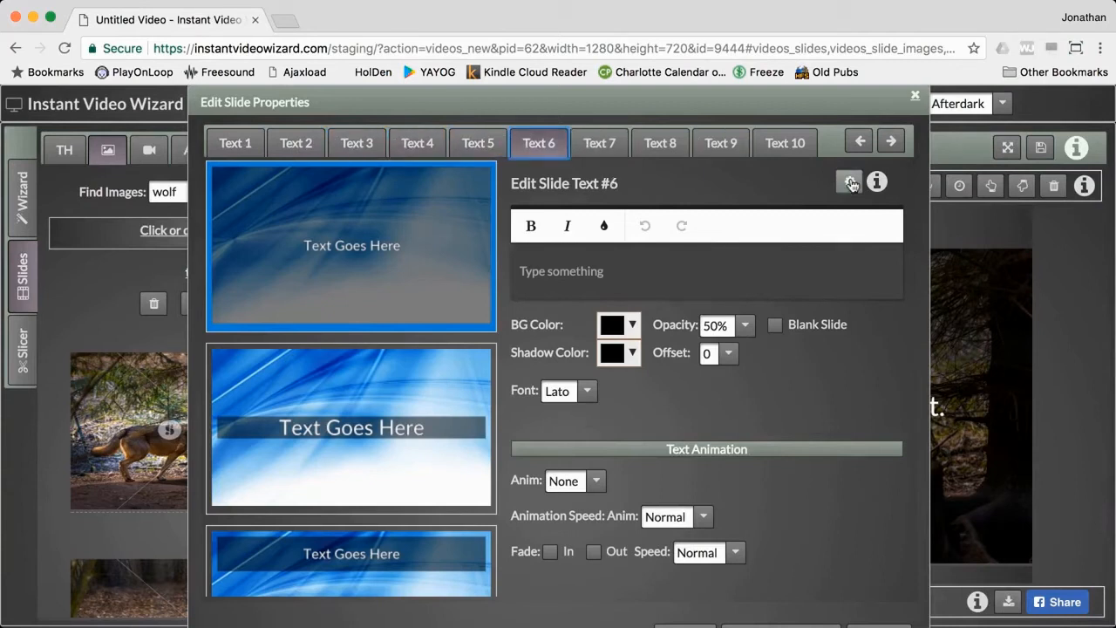
click(258, 146)
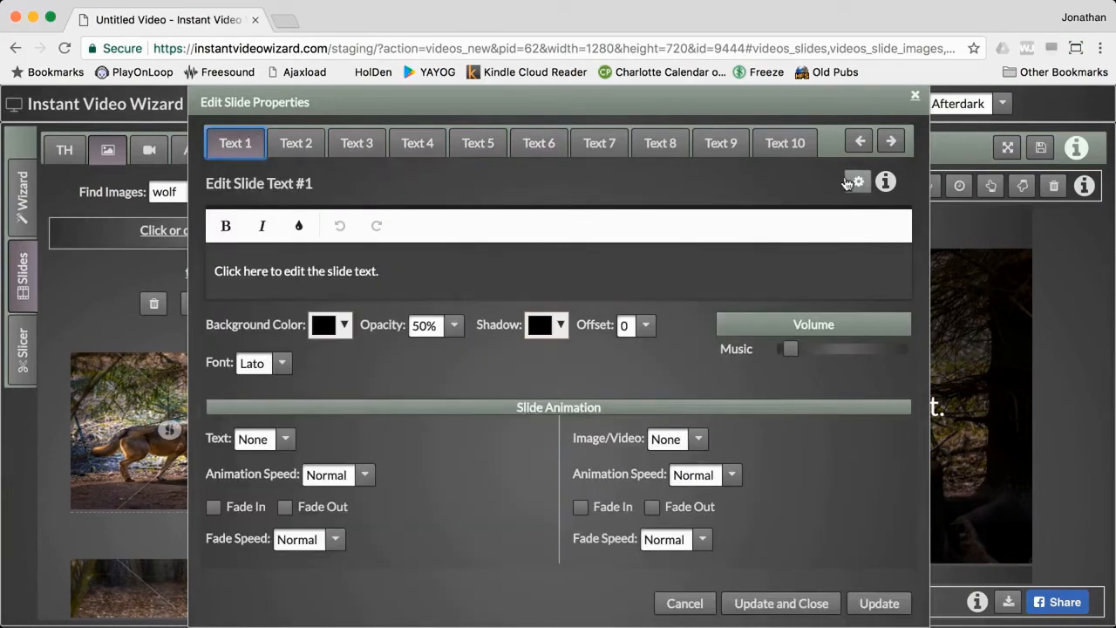
Examine the narration text in the first text's advanced slide settings, then close them without changes.
click(859, 185)
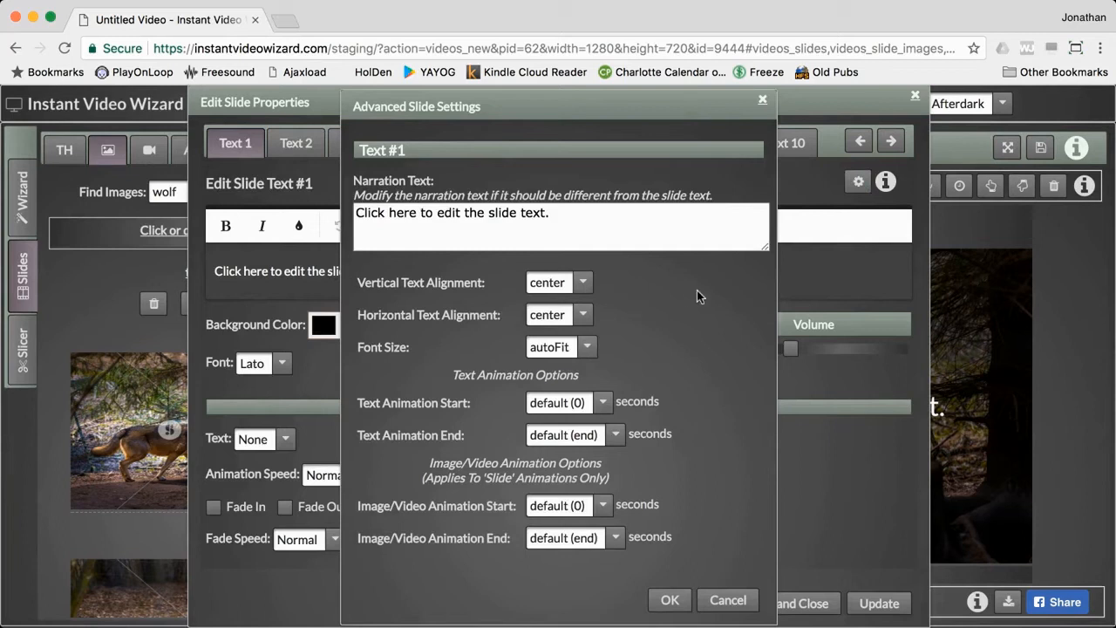
click(593, 216)
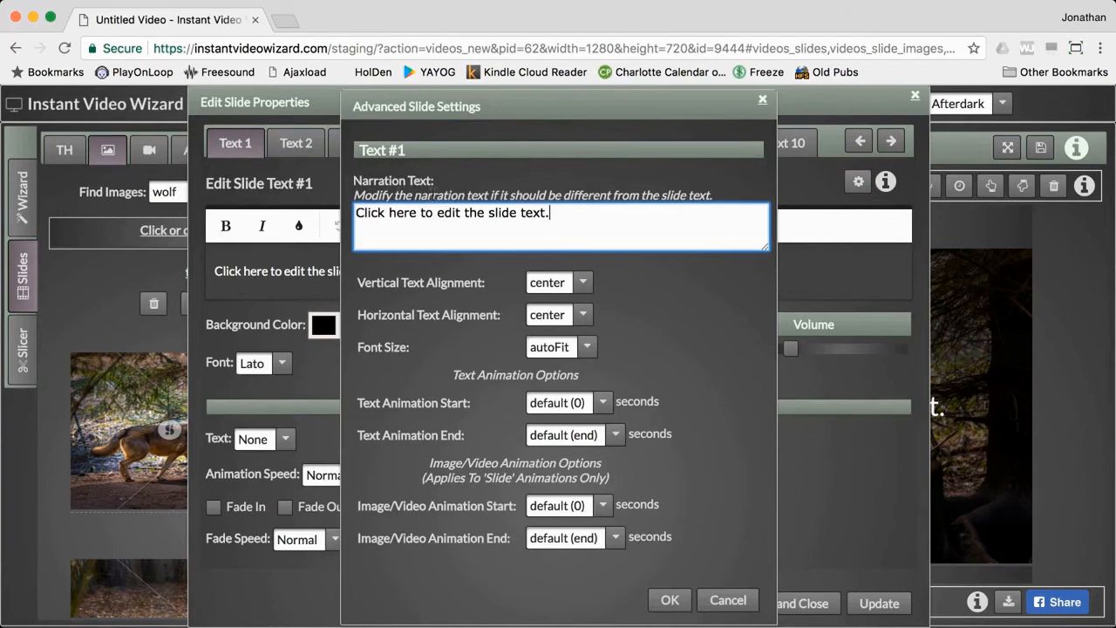
drag(466, 224, 356, 212)
click(356, 216)
drag(550, 217, 348, 212)
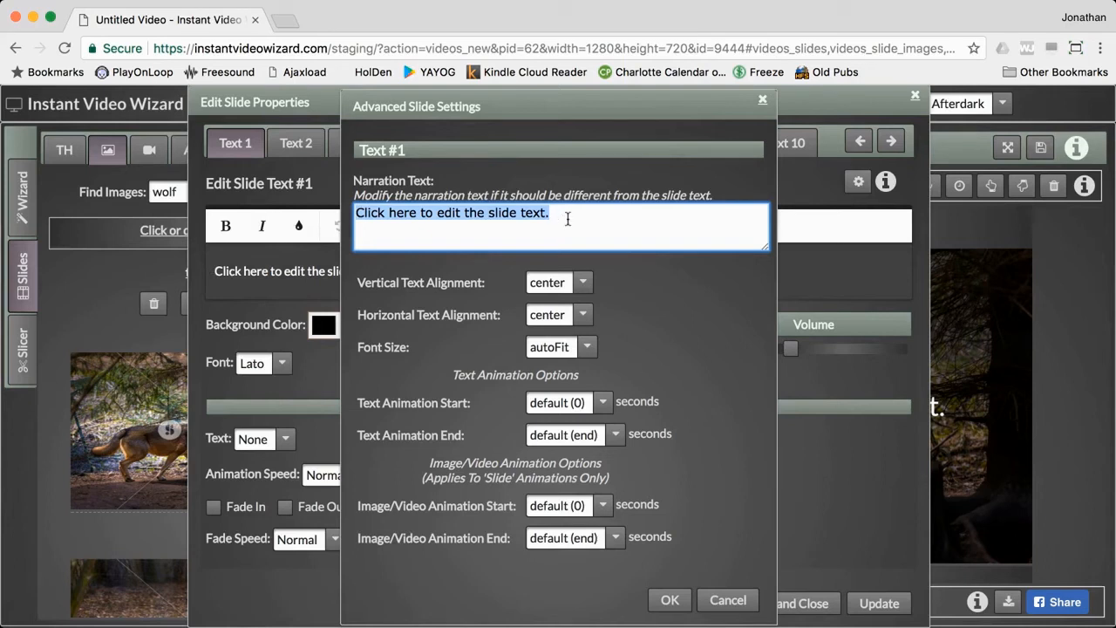
drag(669, 110, 629, 111)
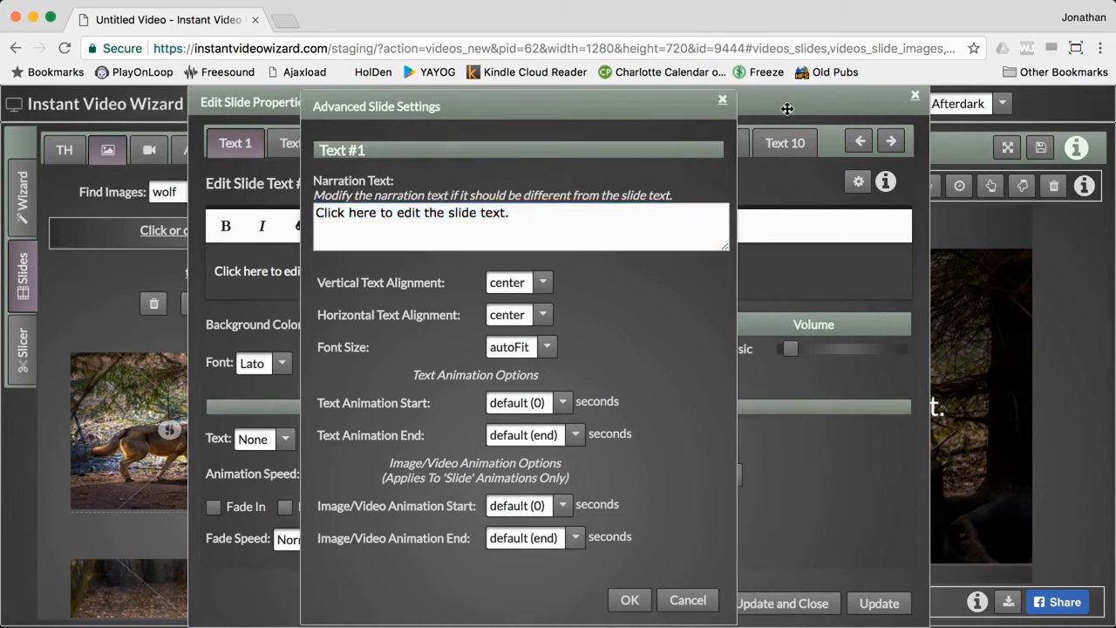
click(723, 99)
View the slide's audio recording options alongside the first text's narration text in the advanced settings.
click(923, 186)
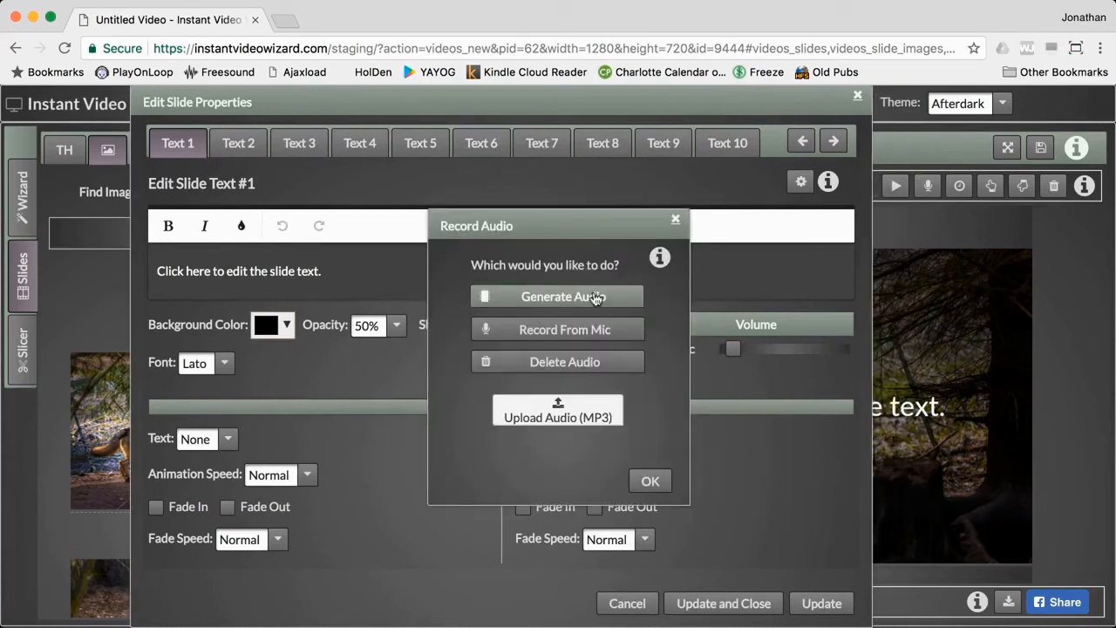
click(800, 182)
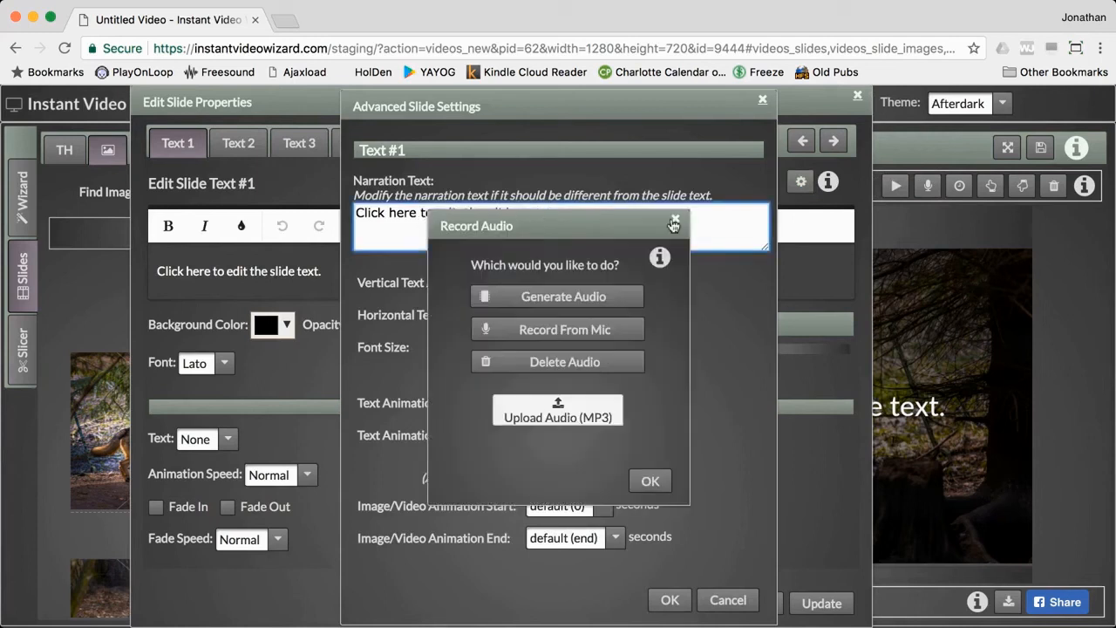
click(396, 221)
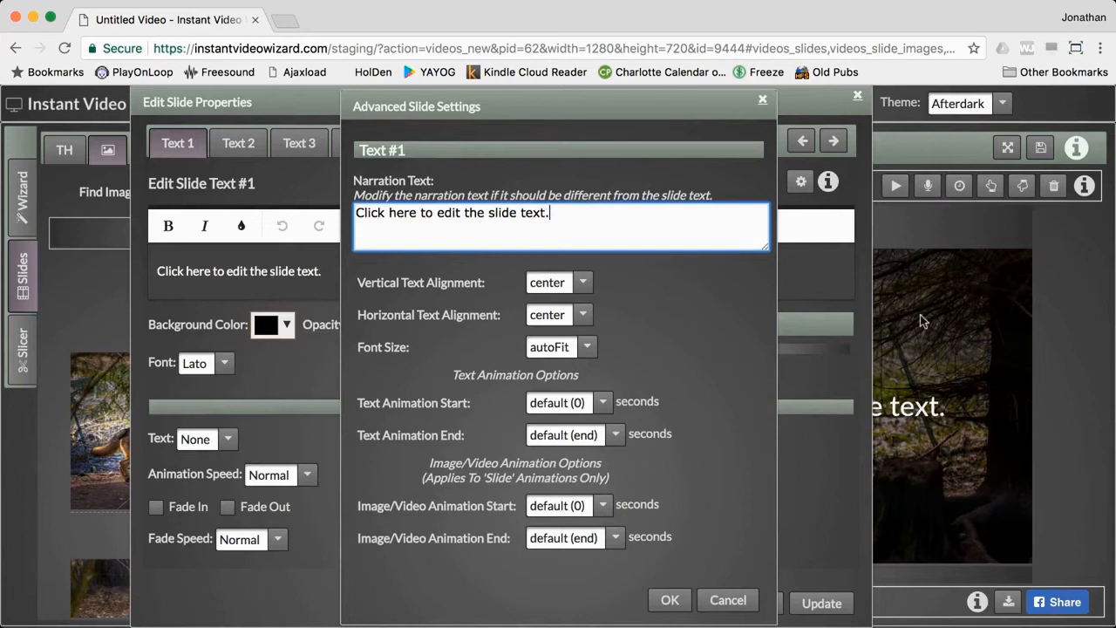
Set the first text's vertical alignment to top and update the slide.
click(581, 285)
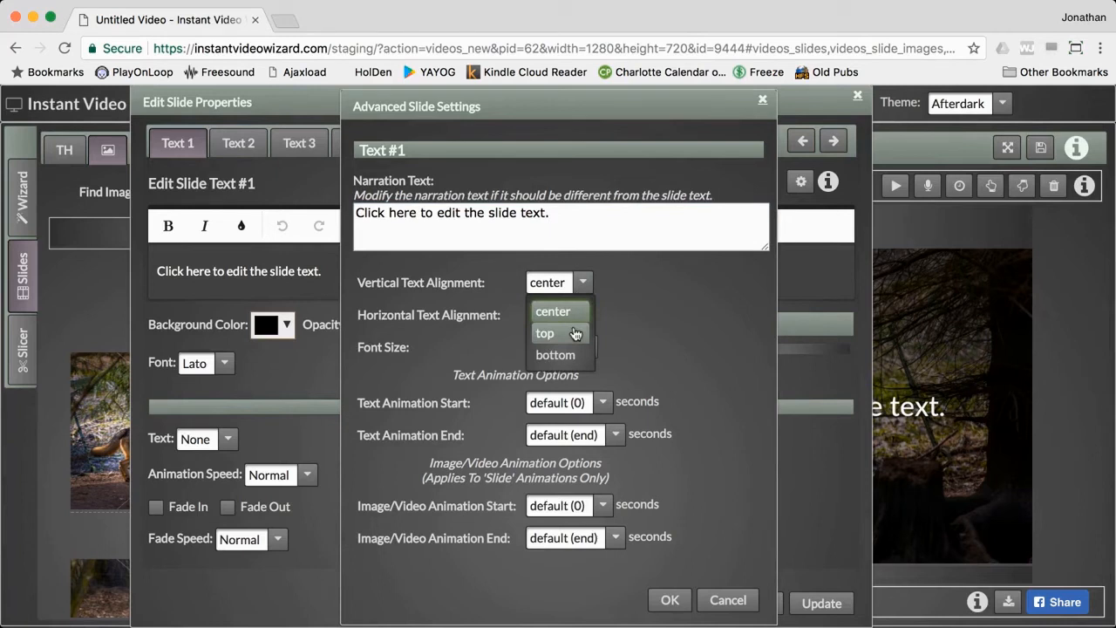
click(576, 334)
click(671, 602)
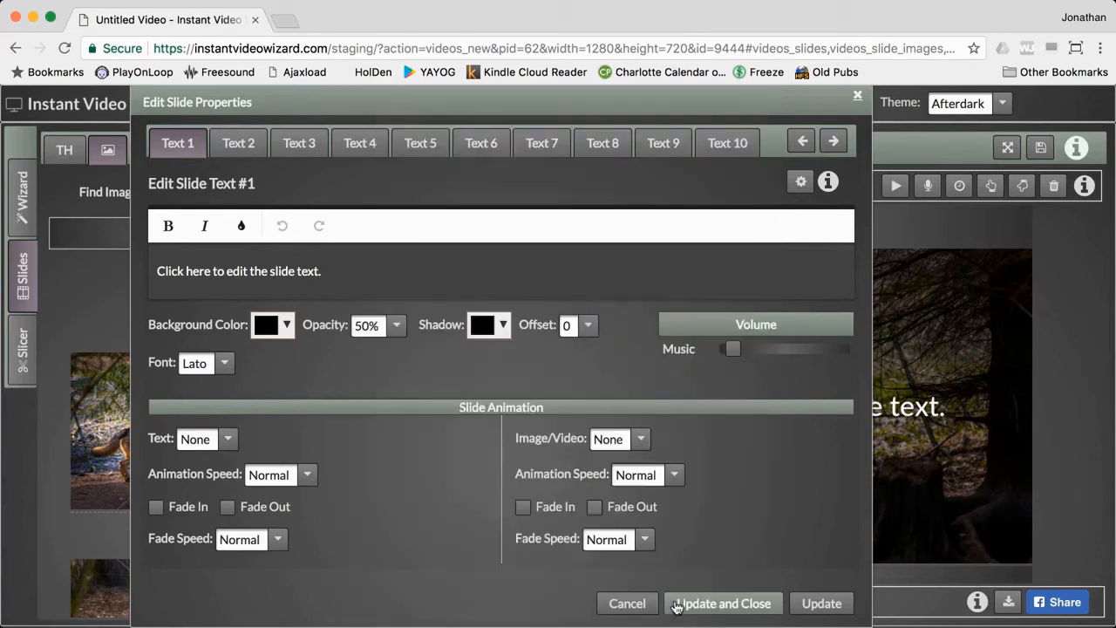
click(720, 609)
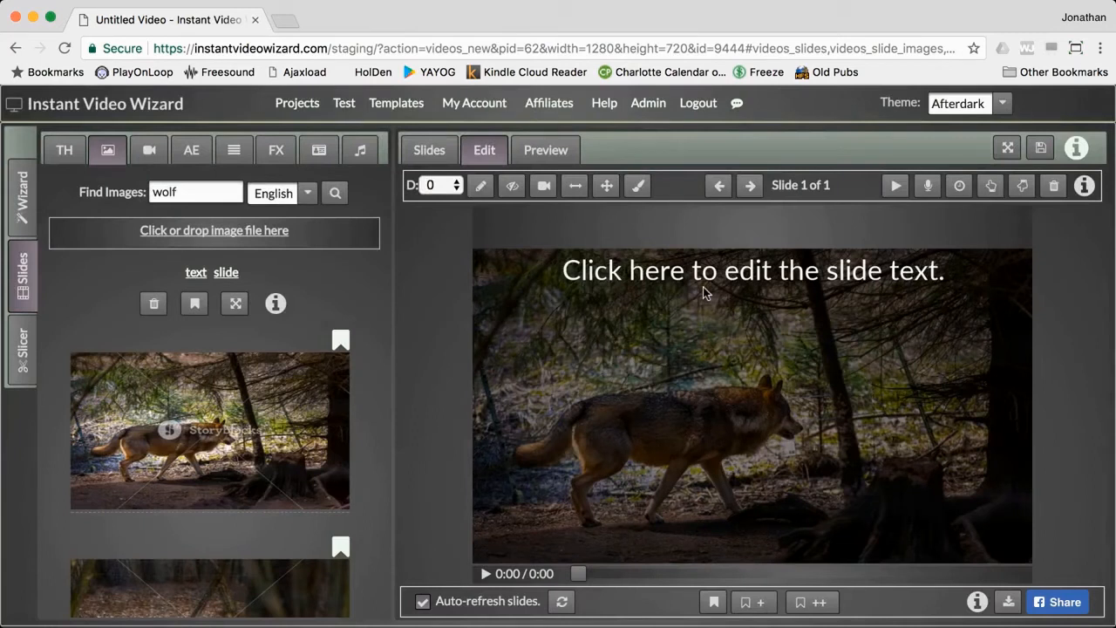
Switch the slide to the layout with a text band along the top.
click(234, 150)
scroll(234, 388, down, 2)
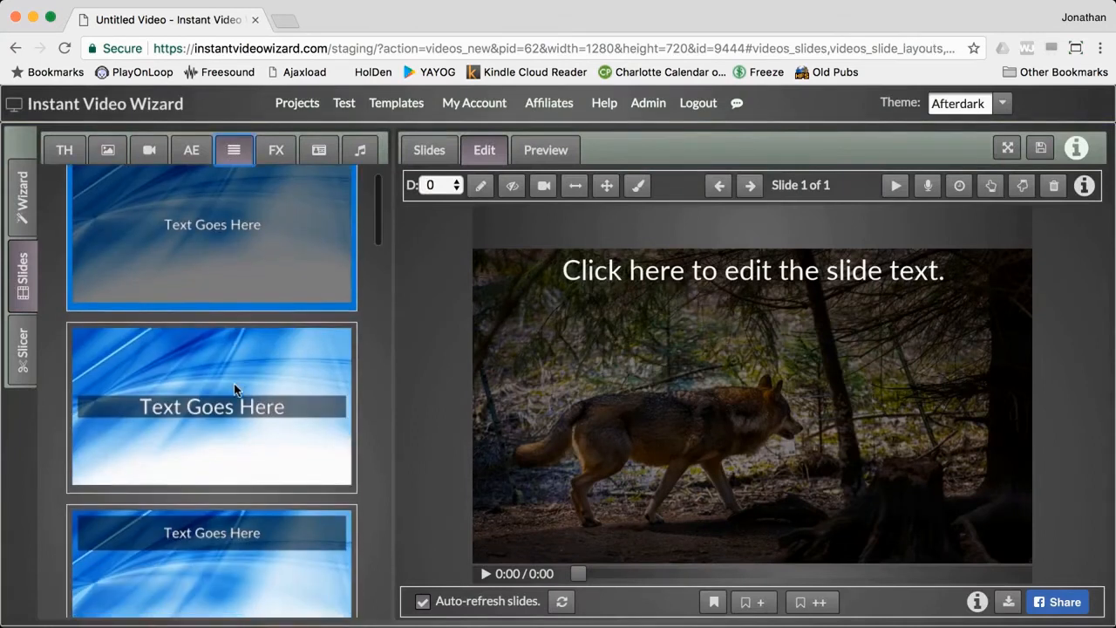
click(227, 509)
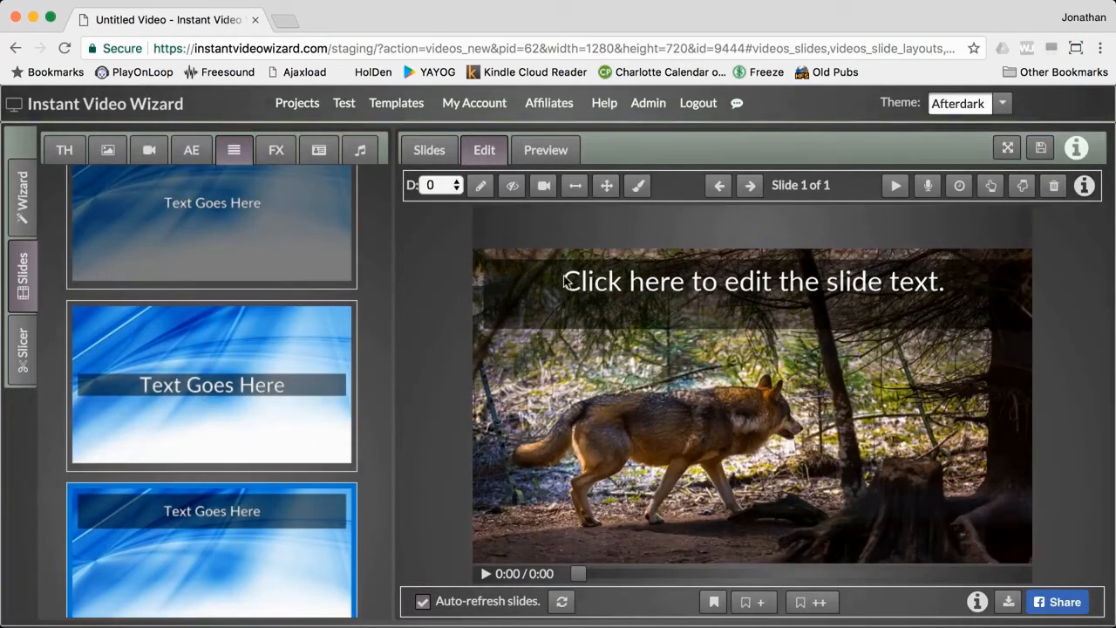
Set the first text's vertical alignment to center and its horizontal alignment to left, and update the slide.
click(480, 186)
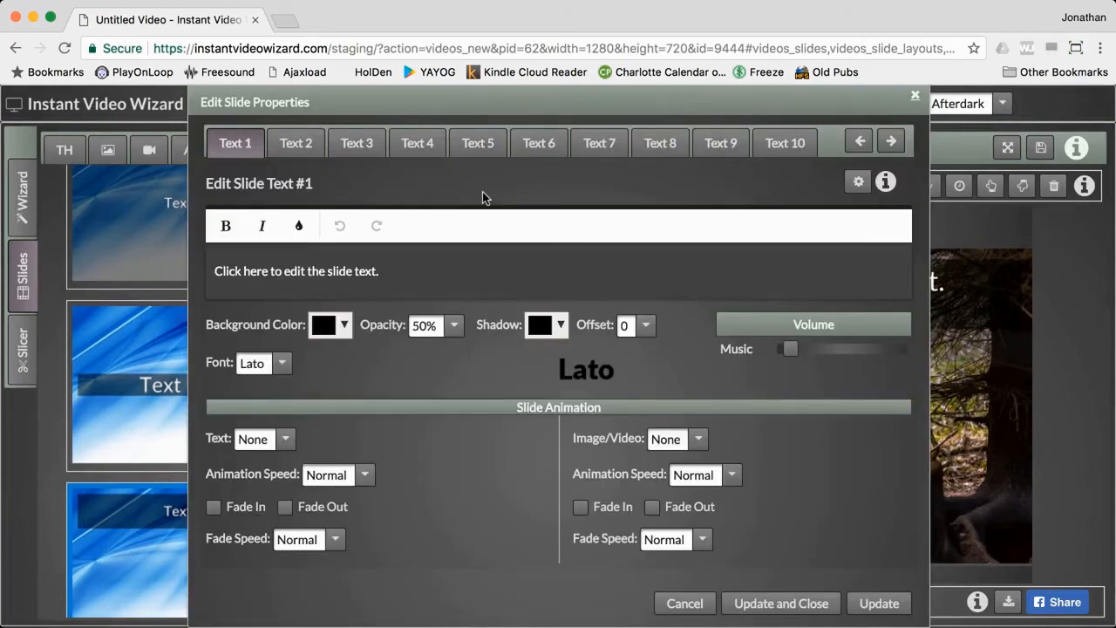
click(858, 181)
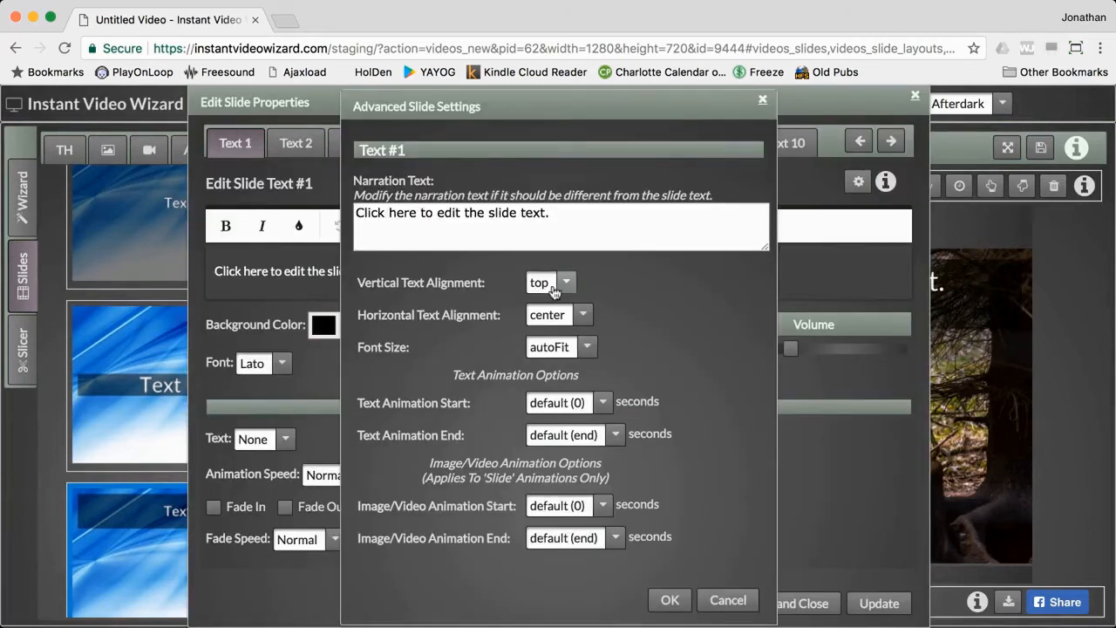
click(555, 285)
click(552, 311)
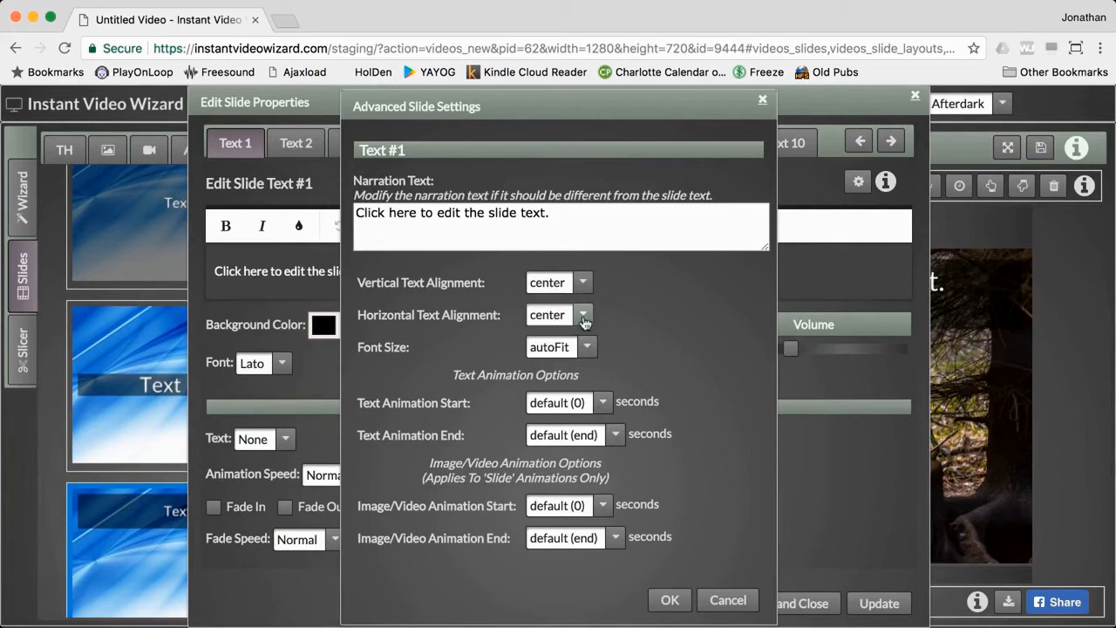
click(584, 318)
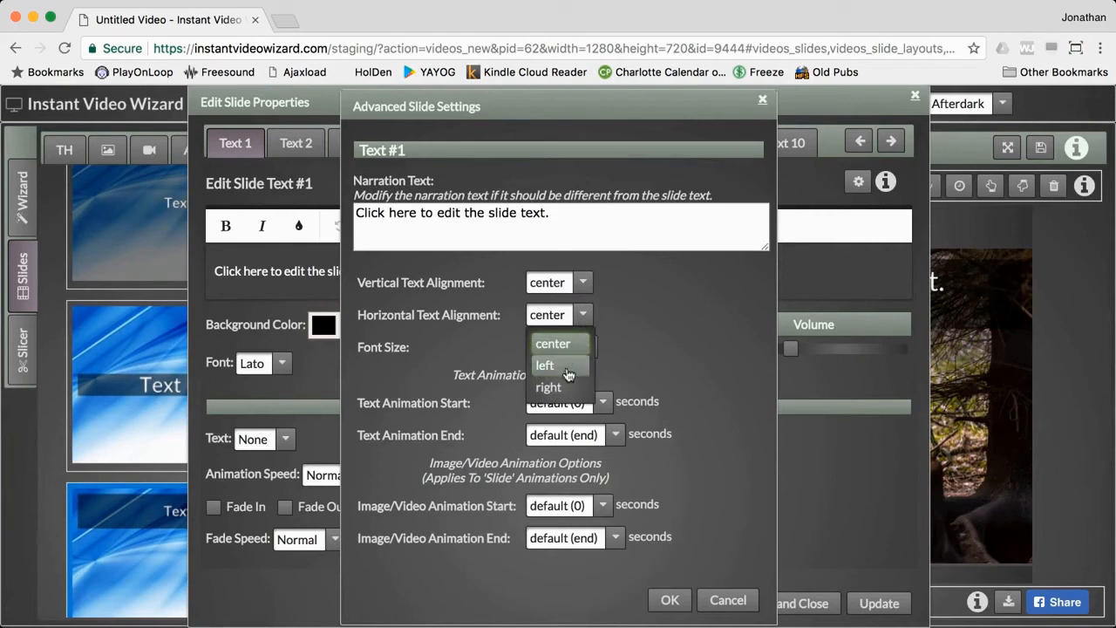
click(568, 366)
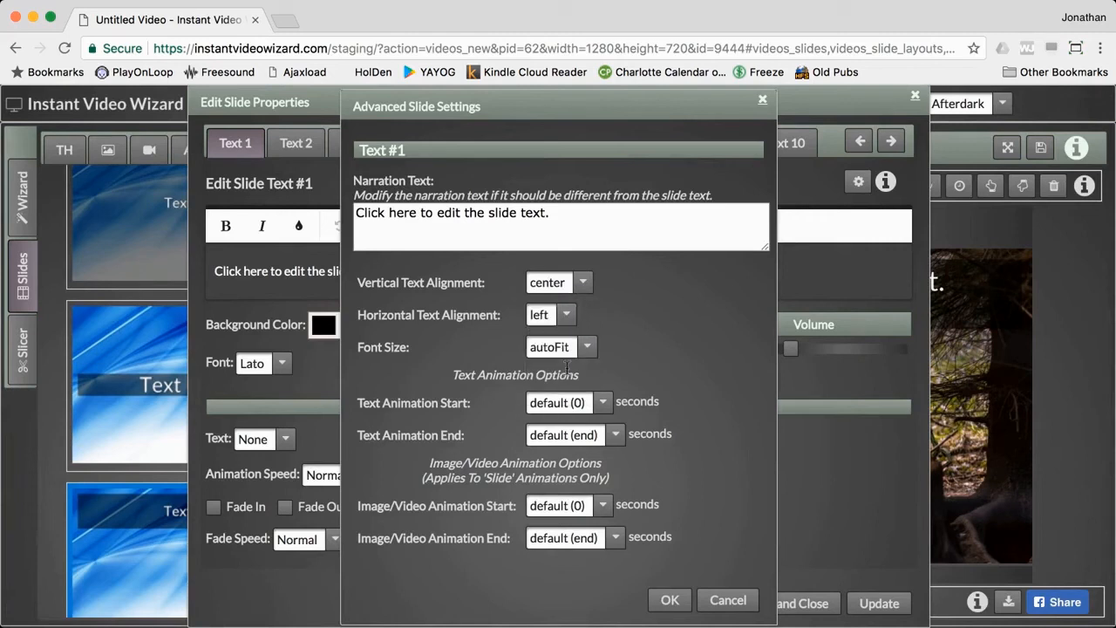
click(670, 601)
click(780, 603)
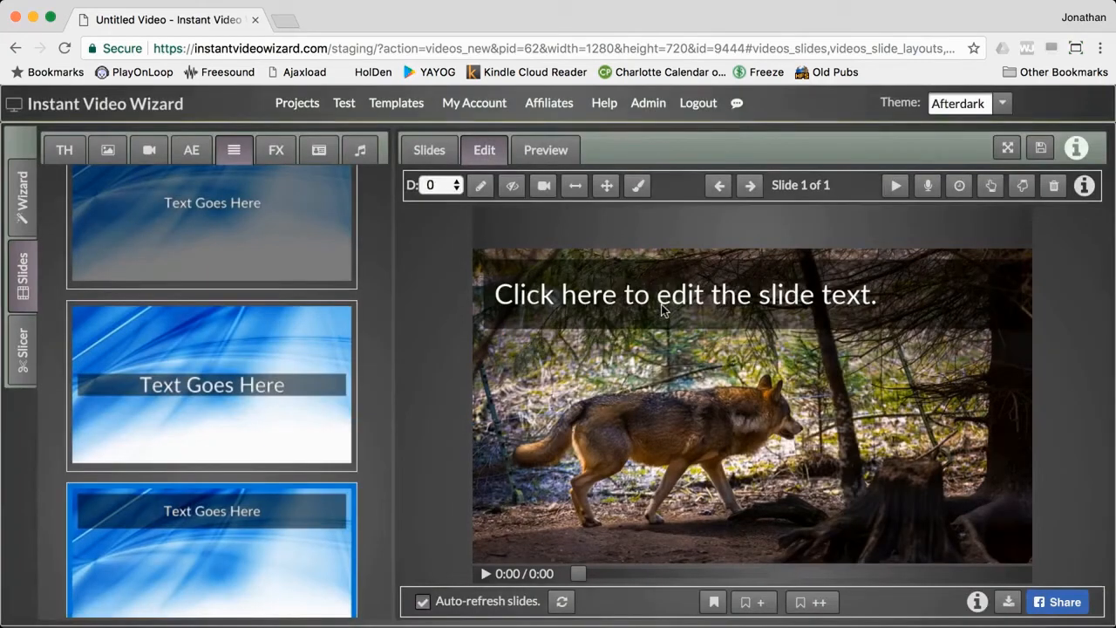
Set the first text's horizontal alignment to center and its font size to 24, and update the slide.
click(479, 187)
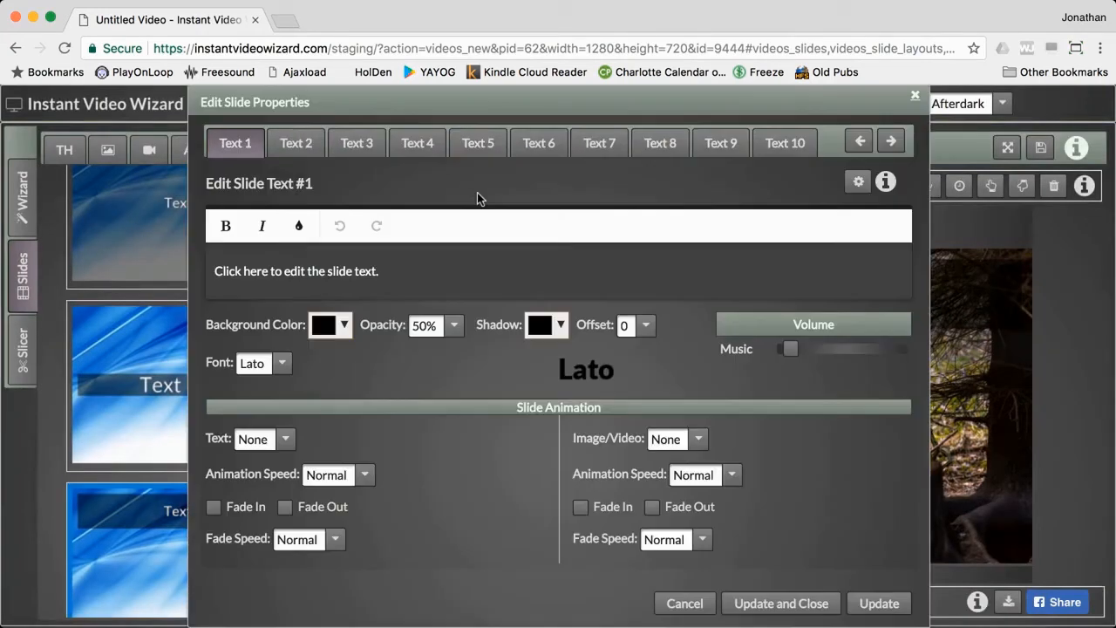
click(858, 181)
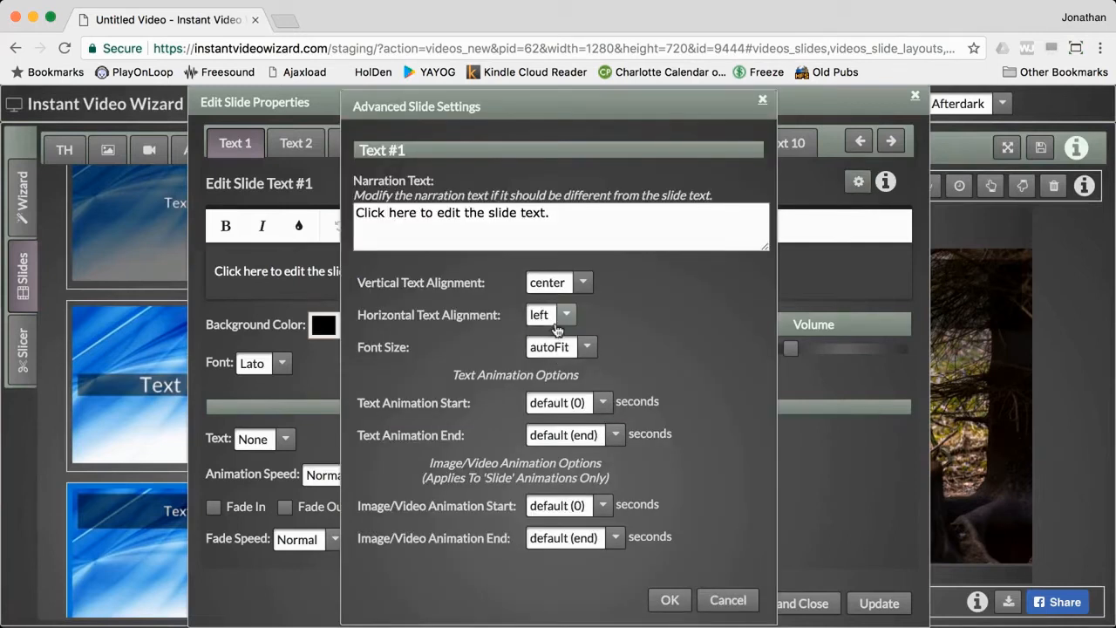
click(556, 316)
click(555, 346)
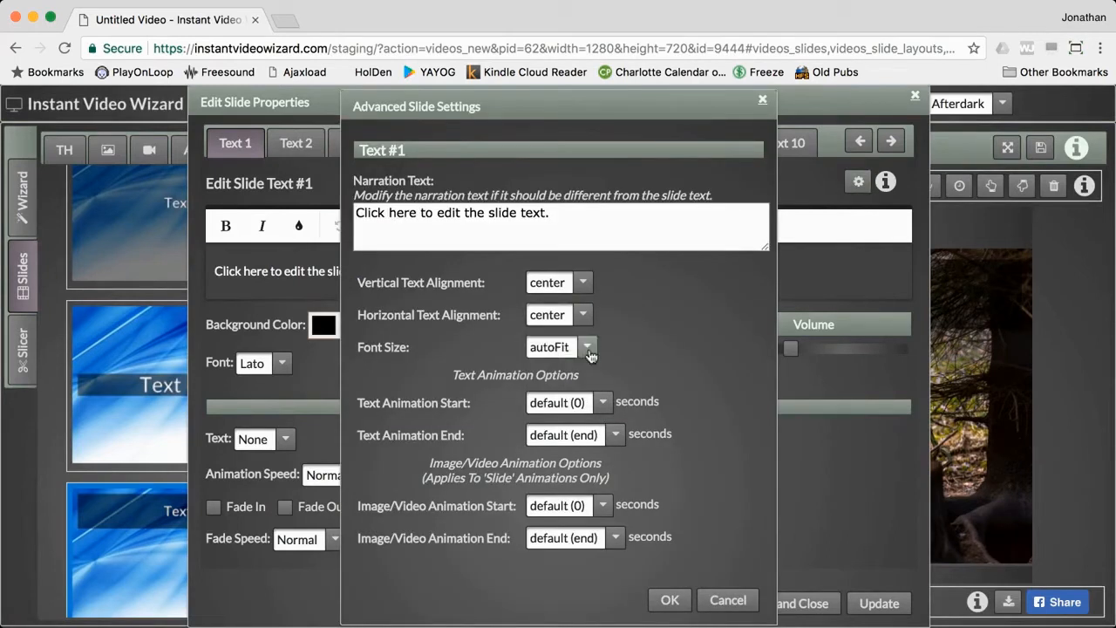
click(588, 348)
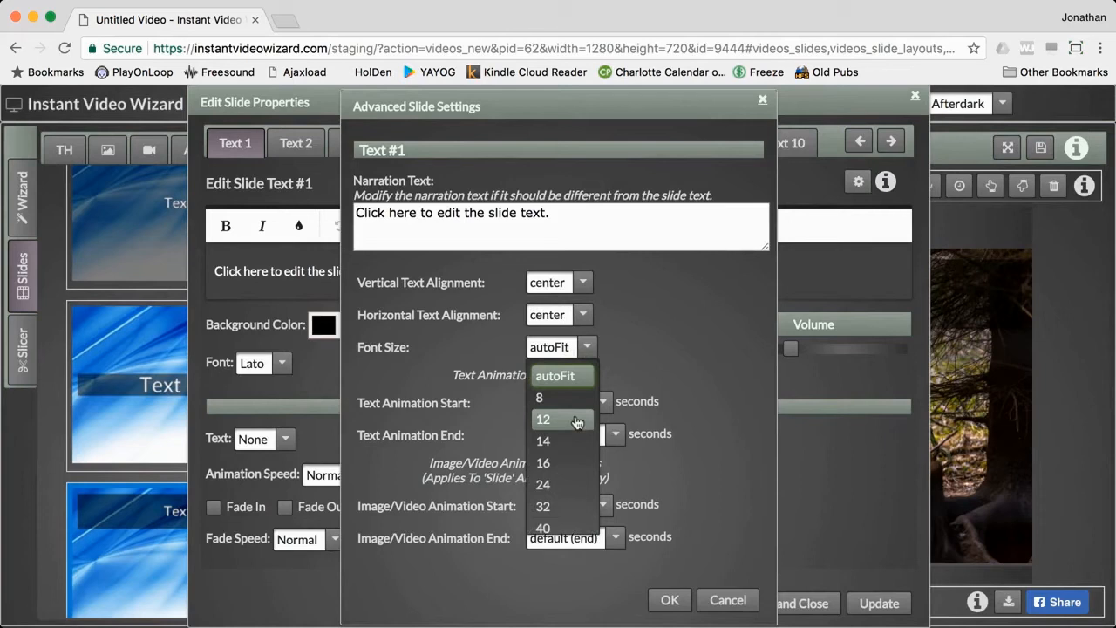
scroll(576, 422, down, 5)
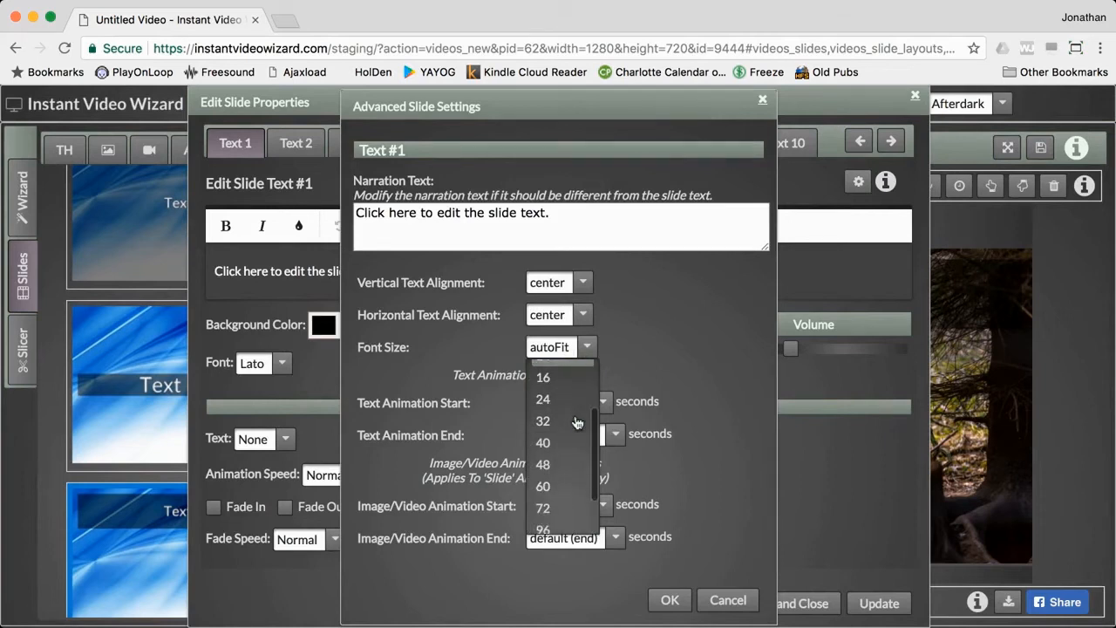
scroll(576, 422, up, 4)
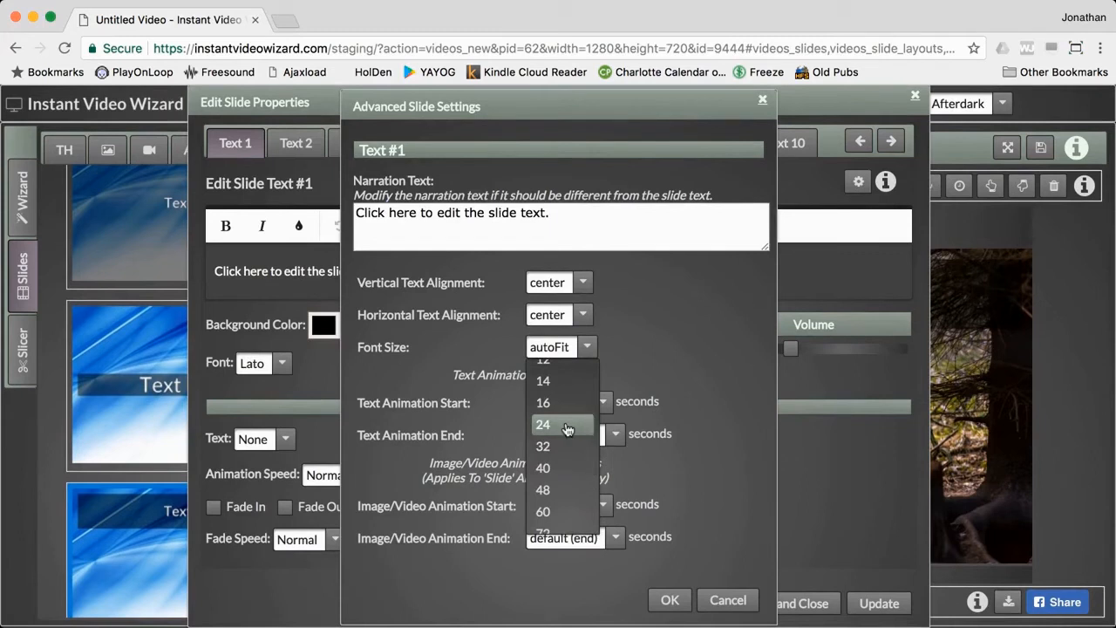
click(568, 429)
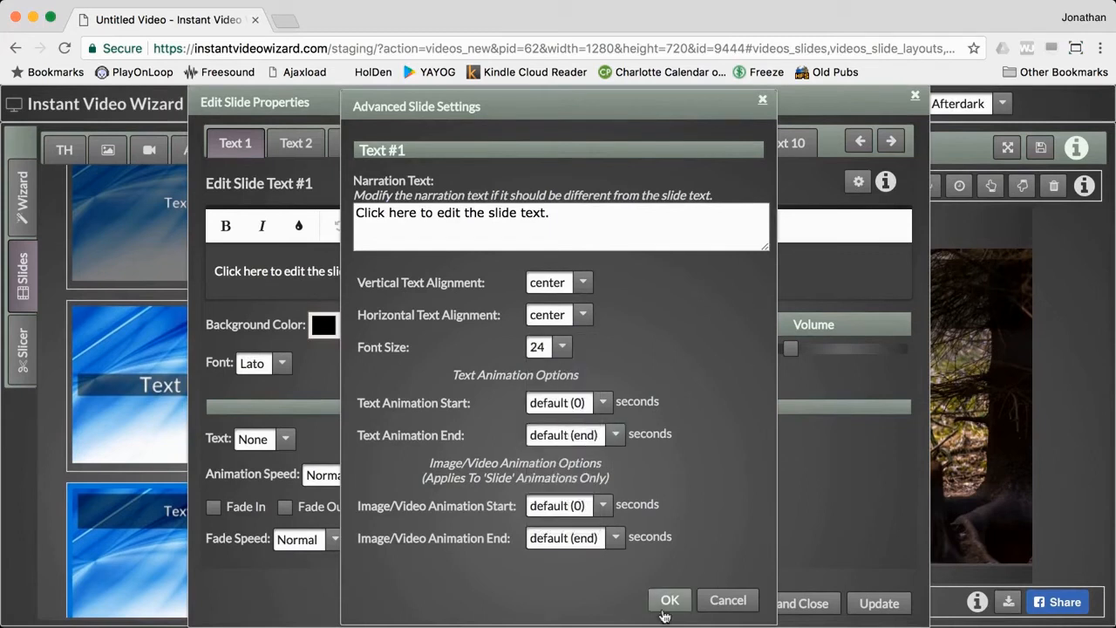
click(665, 608)
click(762, 602)
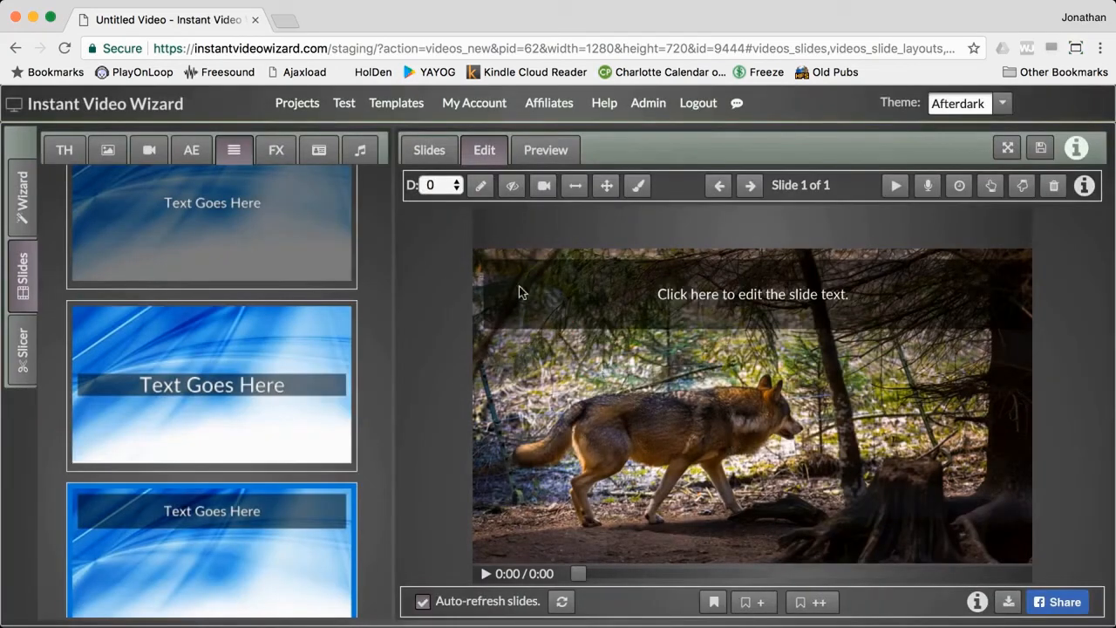
Set the first text's font size to autoFit in its advanced slide settings.
click(480, 193)
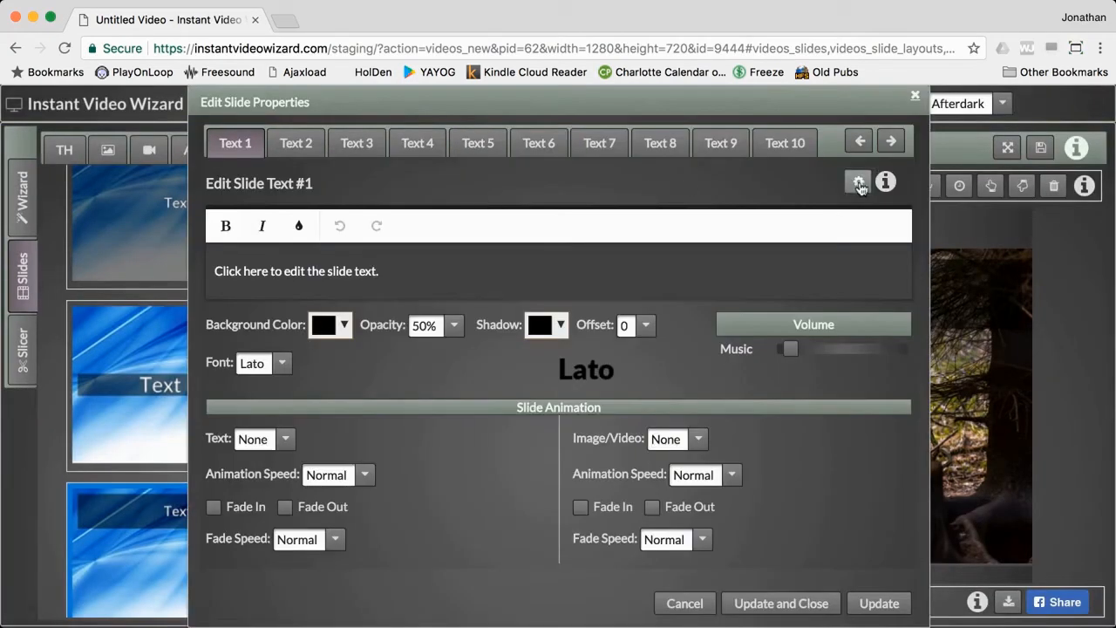
click(859, 180)
click(554, 347)
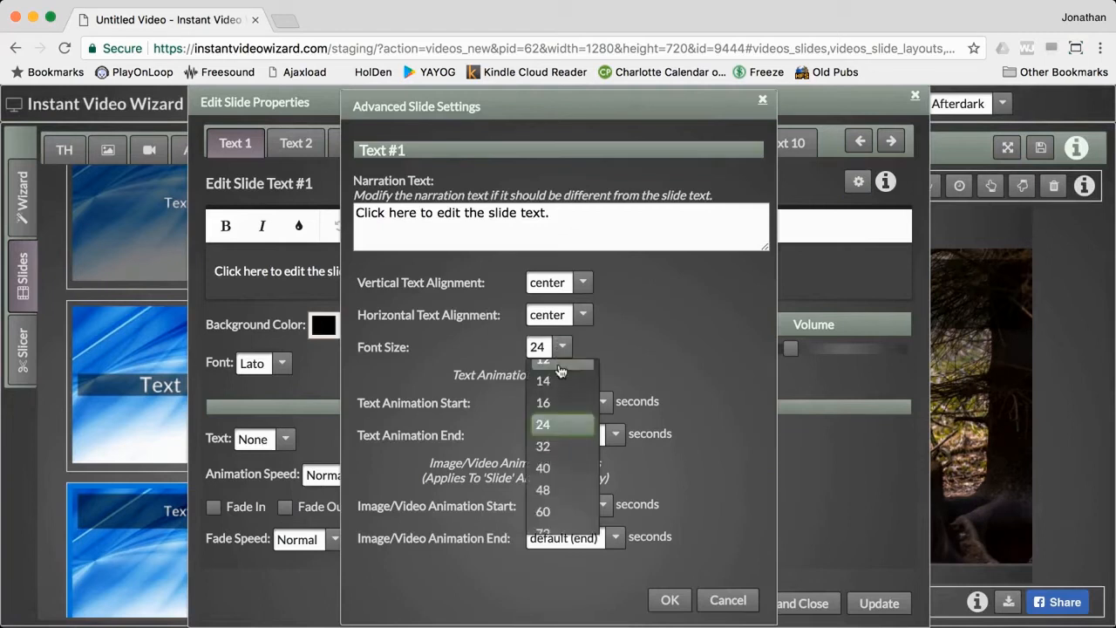
scroll(575, 408, up, 1)
click(565, 370)
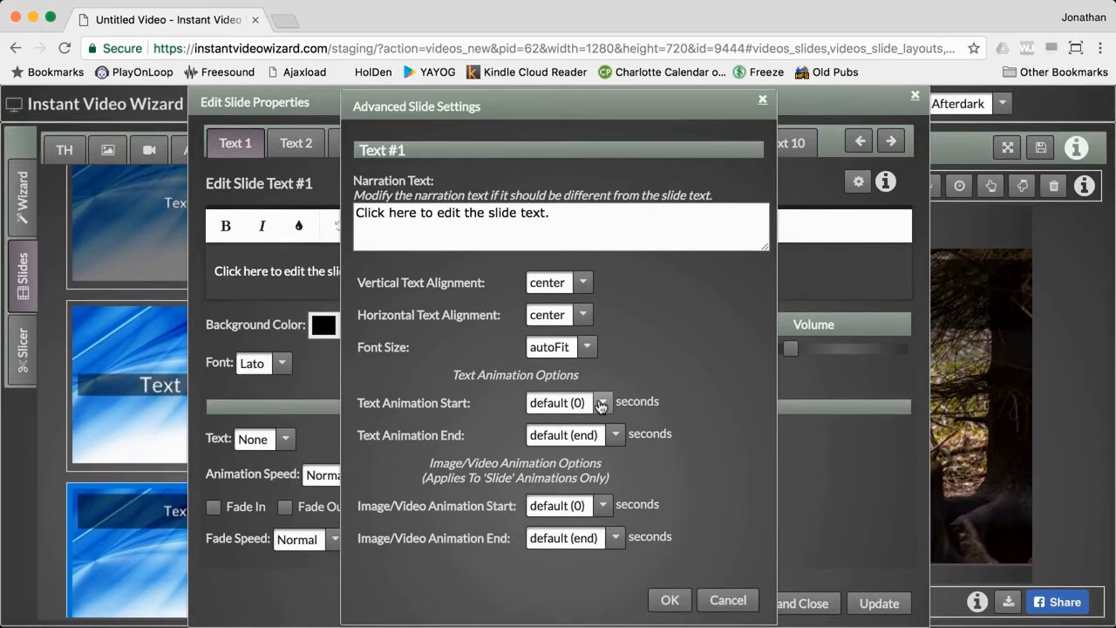
Set the first text's animation start to 1 second and confirm the advanced settings.
click(601, 404)
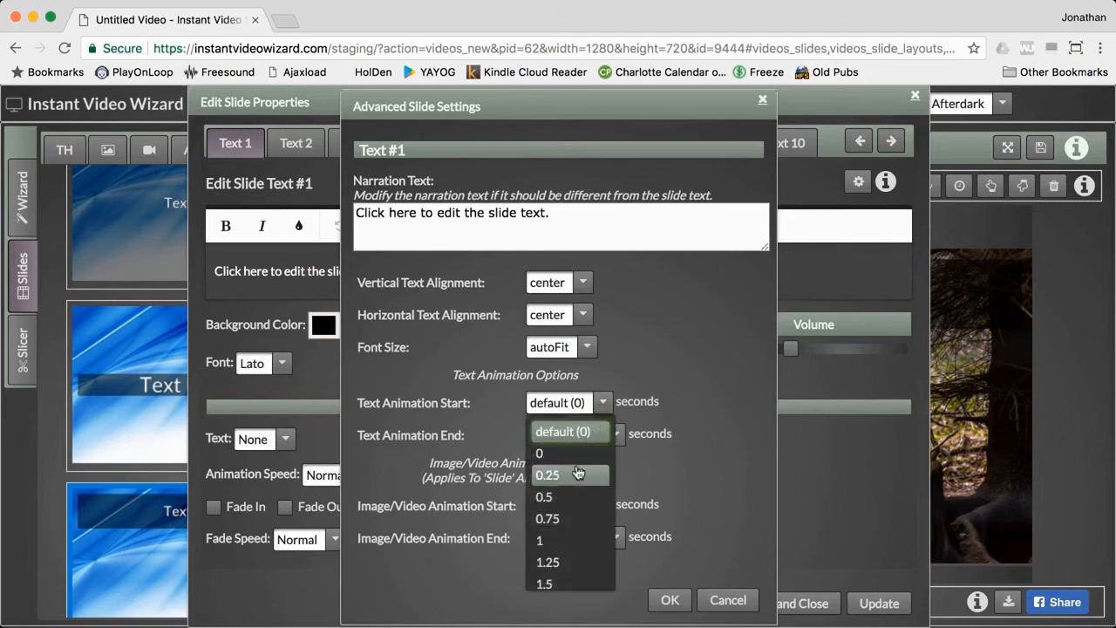
scroll(578, 472, down, 2)
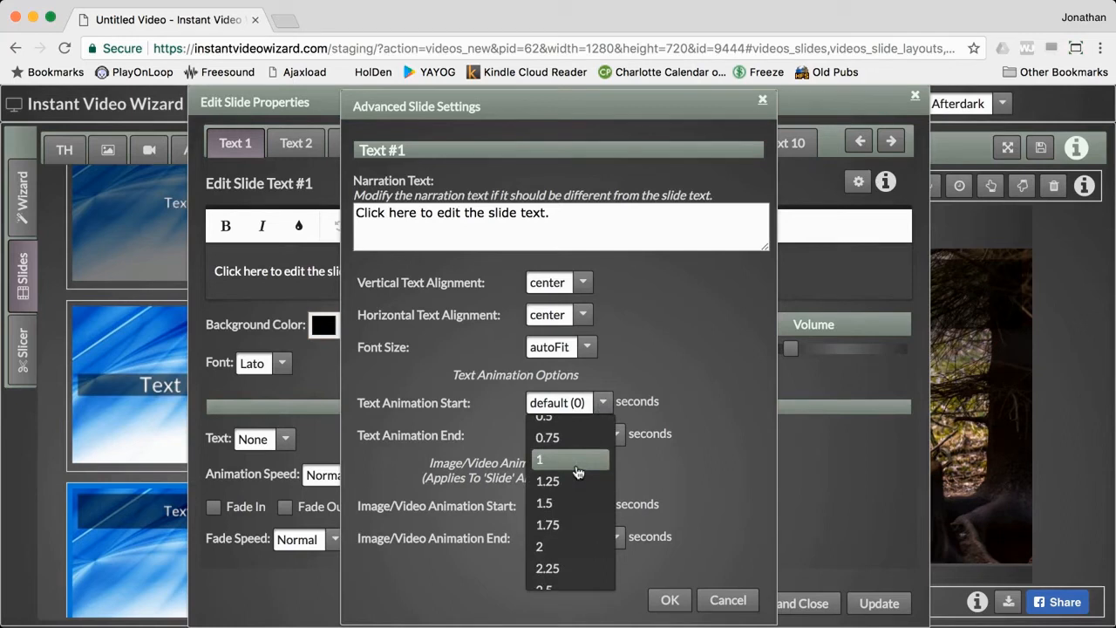
click(578, 472)
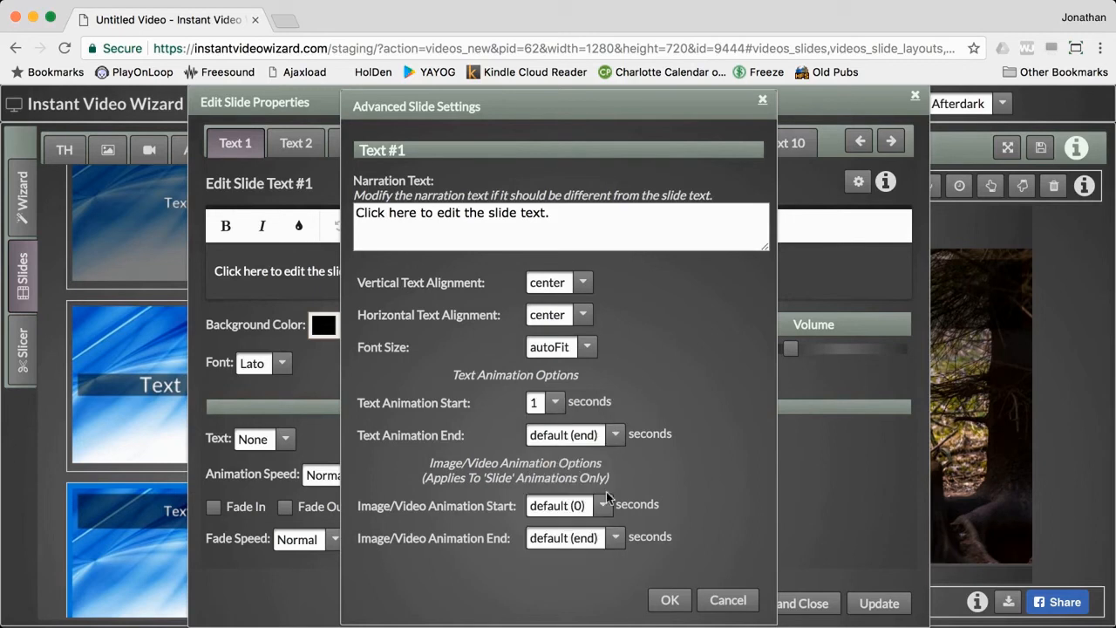
click(667, 608)
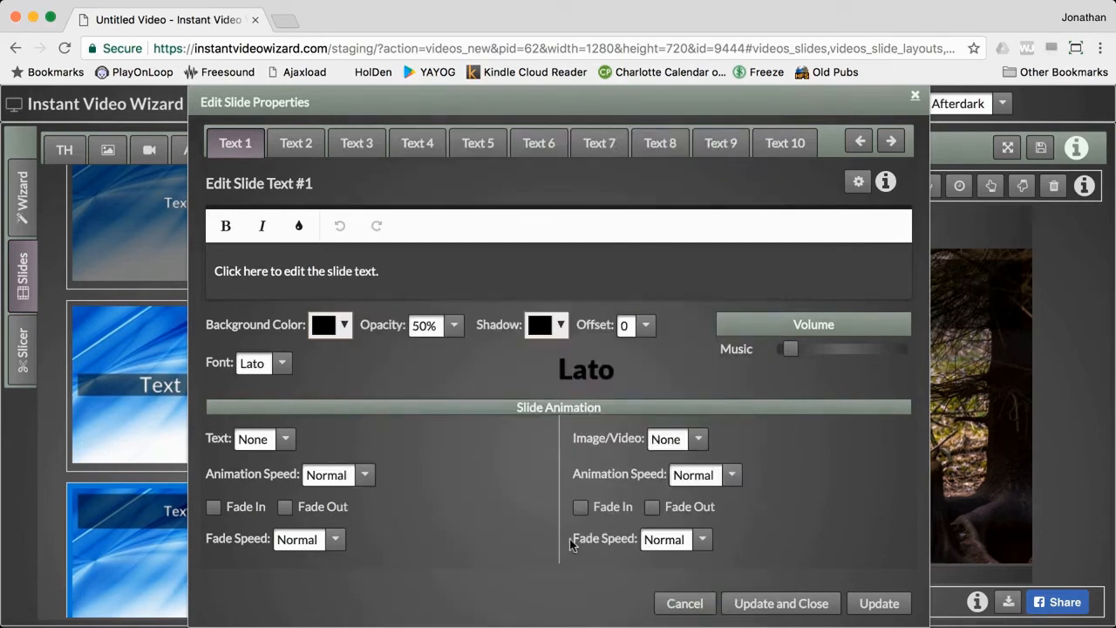
Set the first text's animation to Slide In From Left and update the slide.
click(281, 439)
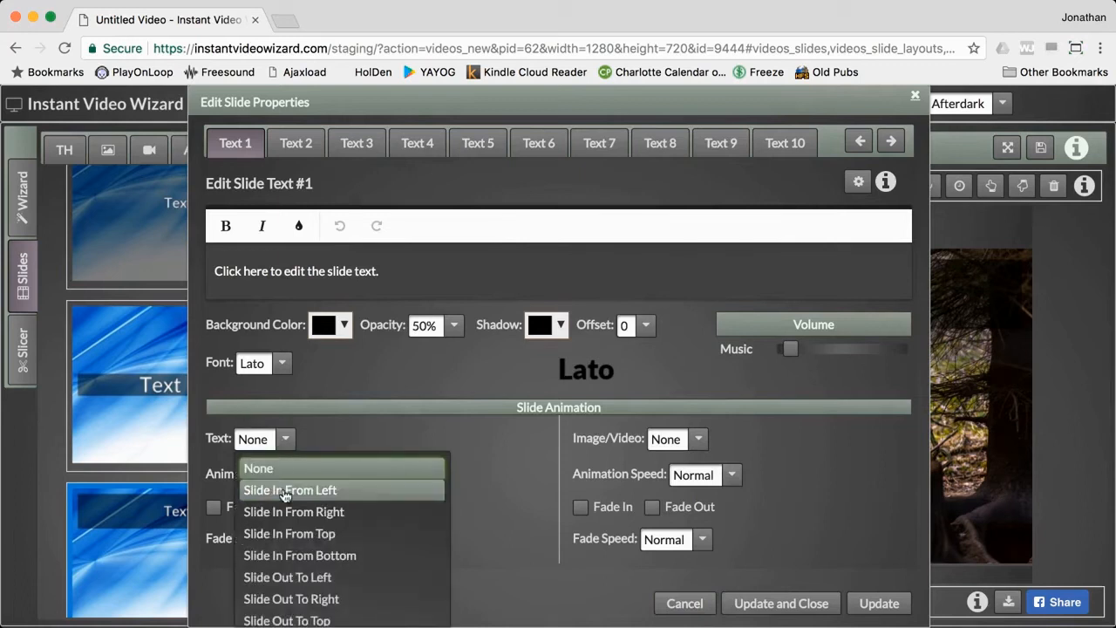
click(285, 492)
click(753, 604)
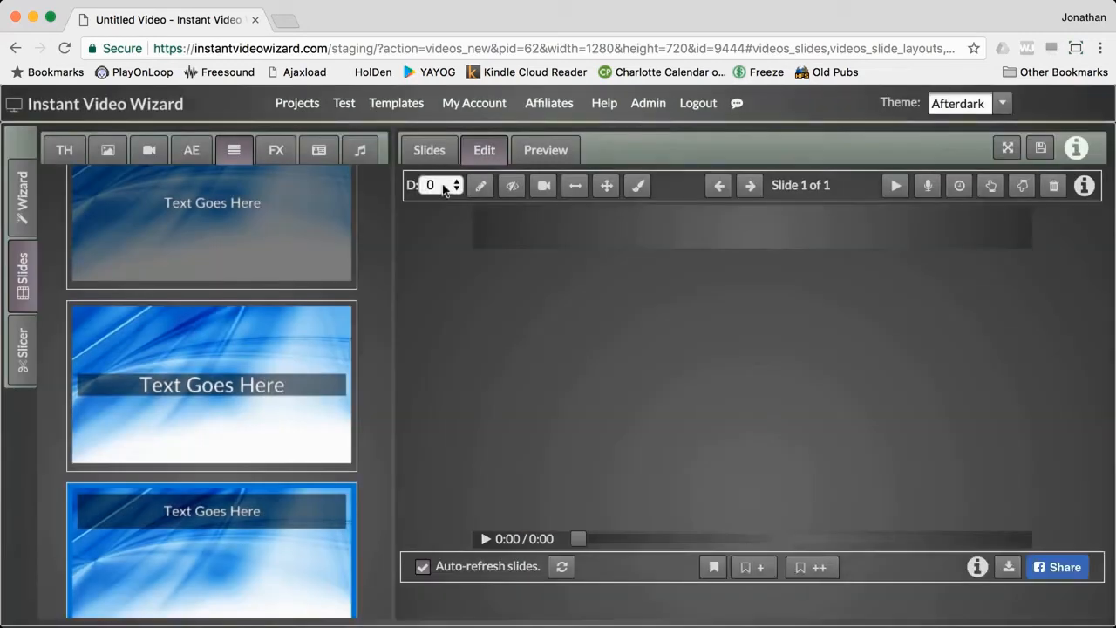
Set the slide's duration to 4 seconds and play the slide to check the text animation.
click(443, 186)
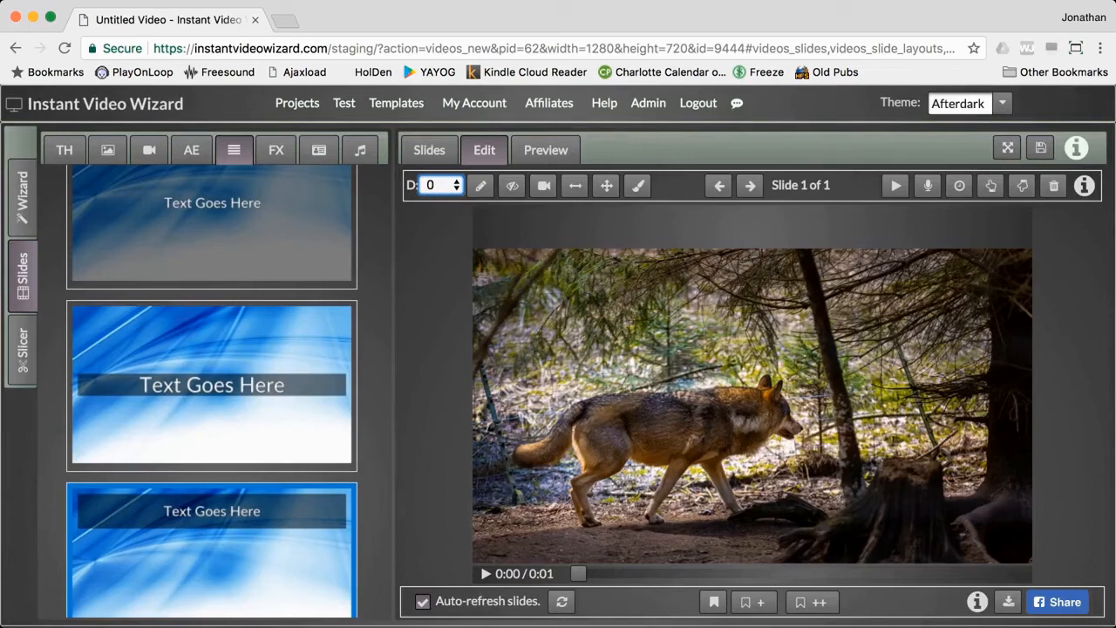
key(Up)
key(Up)
key(Up)
key(Up)
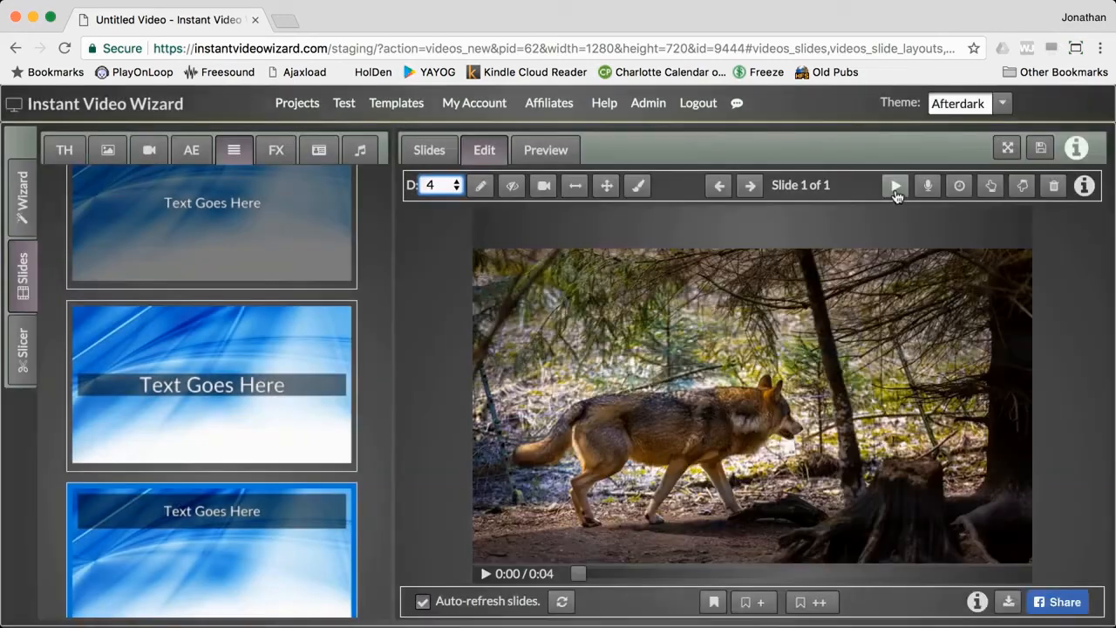
click(895, 185)
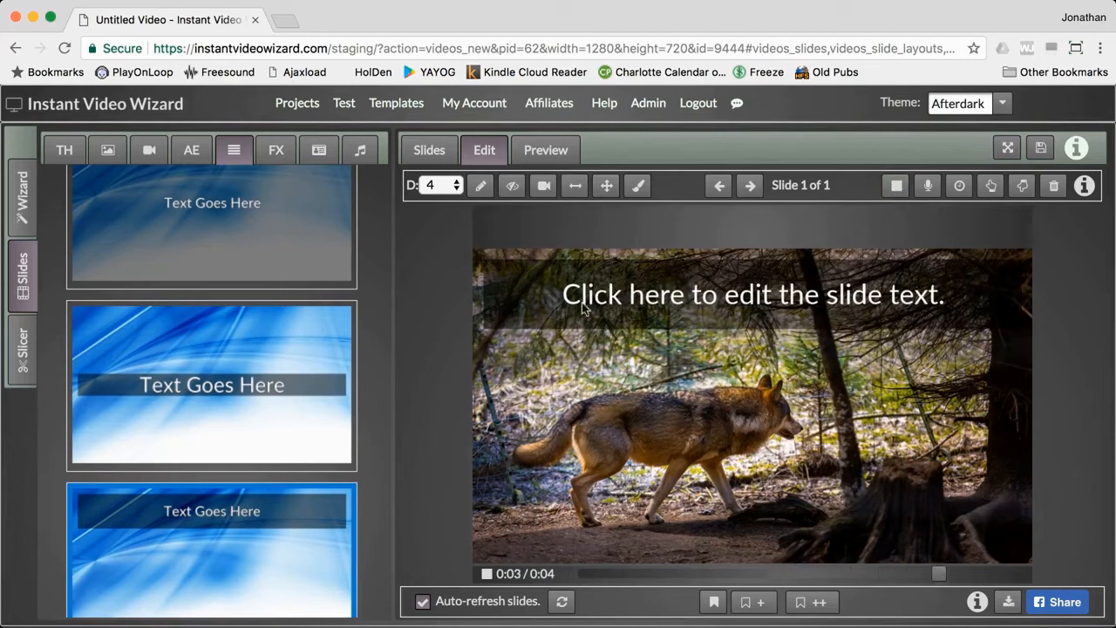
click(896, 186)
Set the first text's animation end to 2.5 seconds in the advanced slide settings.
click(478, 186)
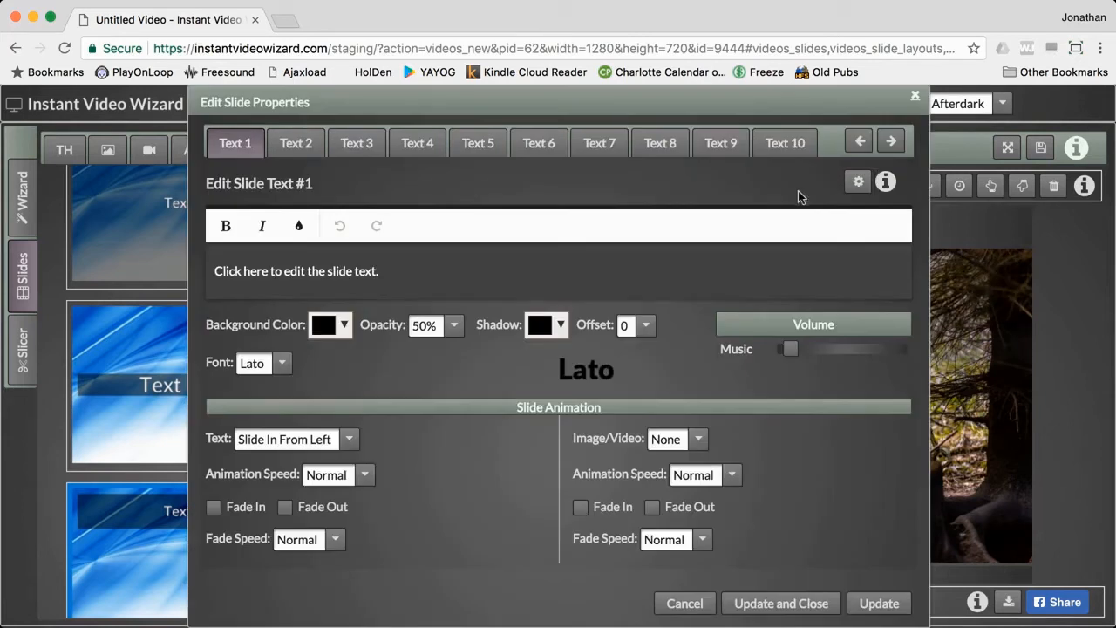
click(858, 181)
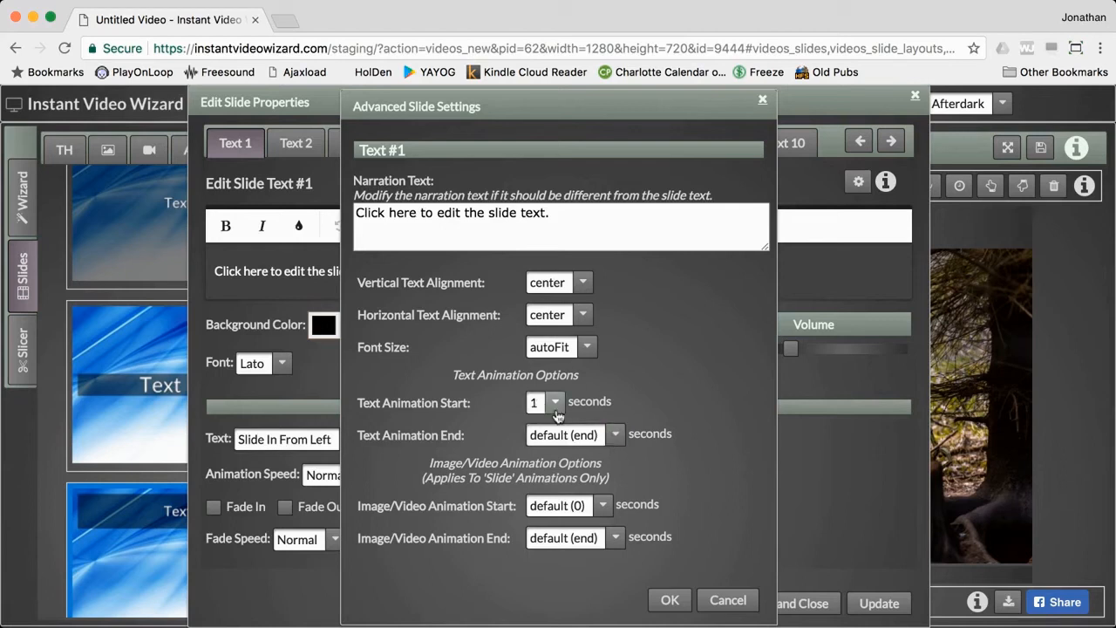
click(614, 436)
scroll(573, 548, down, 3)
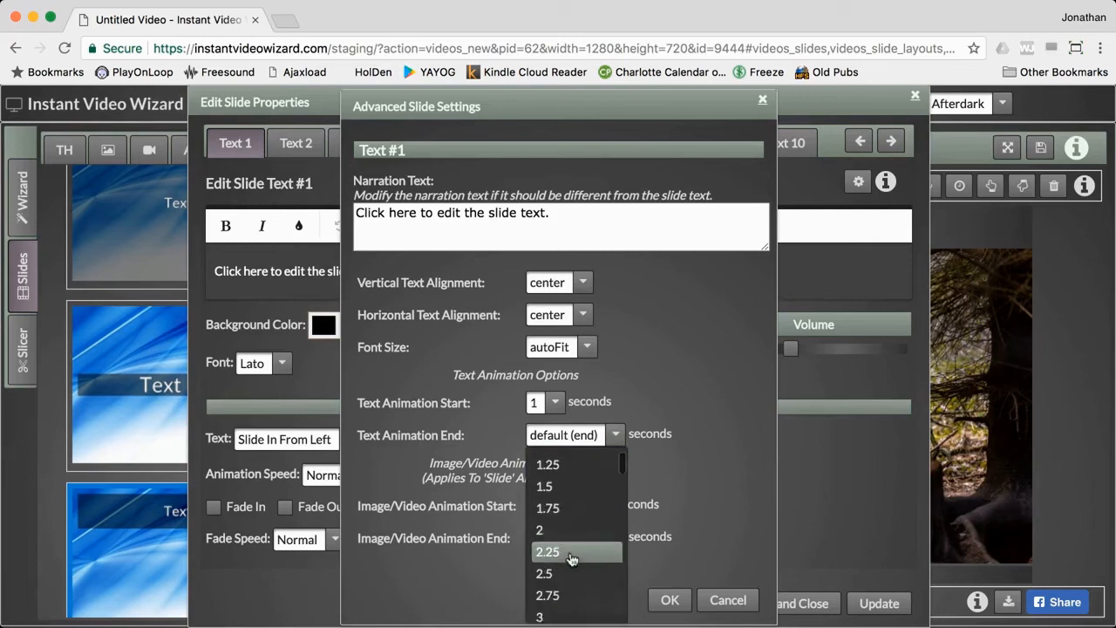
click(569, 577)
click(665, 601)
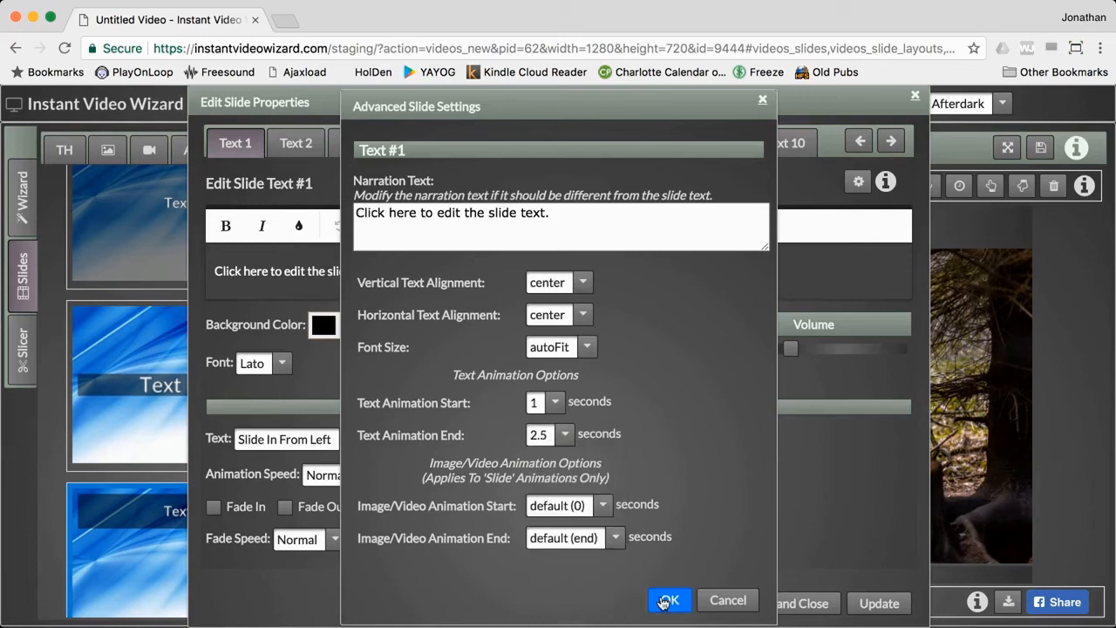
Enable fade out for the first text with a Very Fast fade speed, update the slide and play it.
click(284, 513)
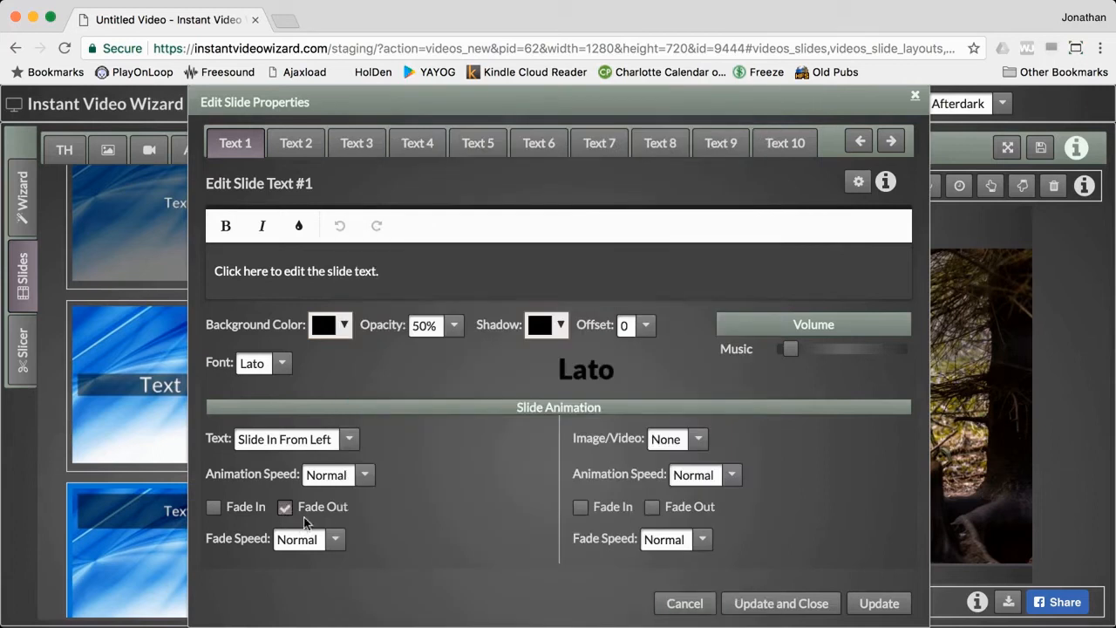
click(331, 541)
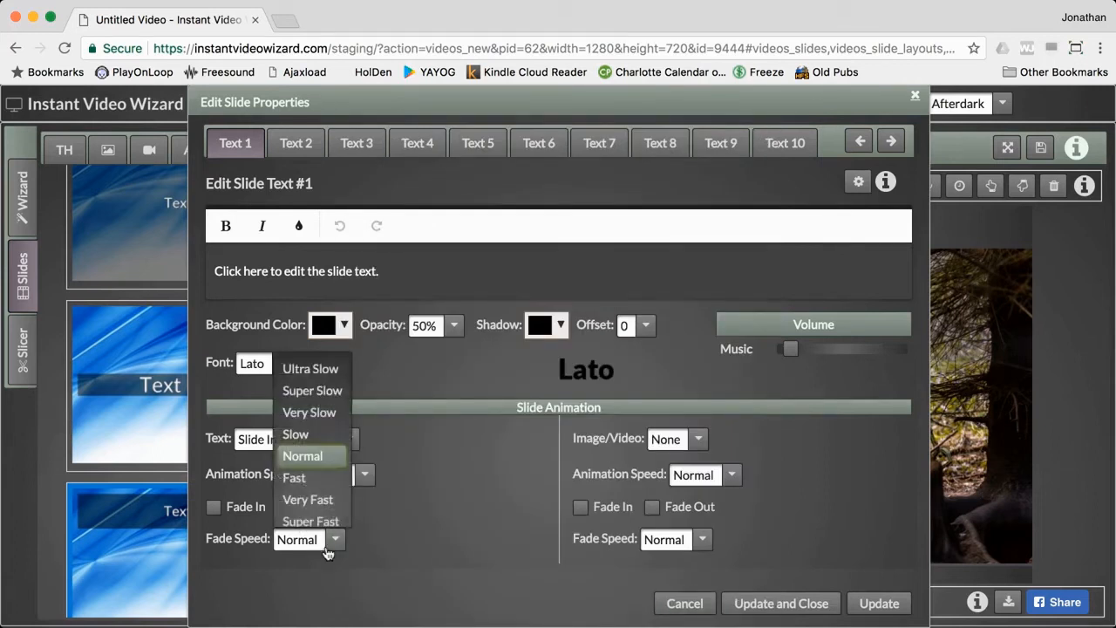
click(325, 510)
click(743, 602)
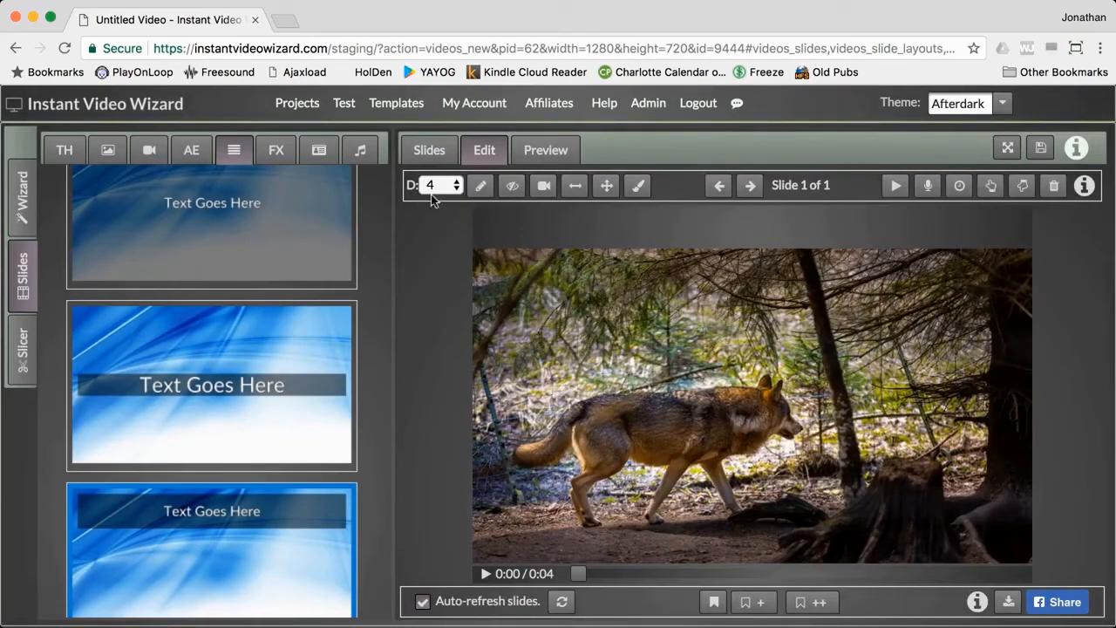
click(897, 187)
Examine the text and image/video animation start and end options in the first text's advanced settings without changing them.
click(481, 187)
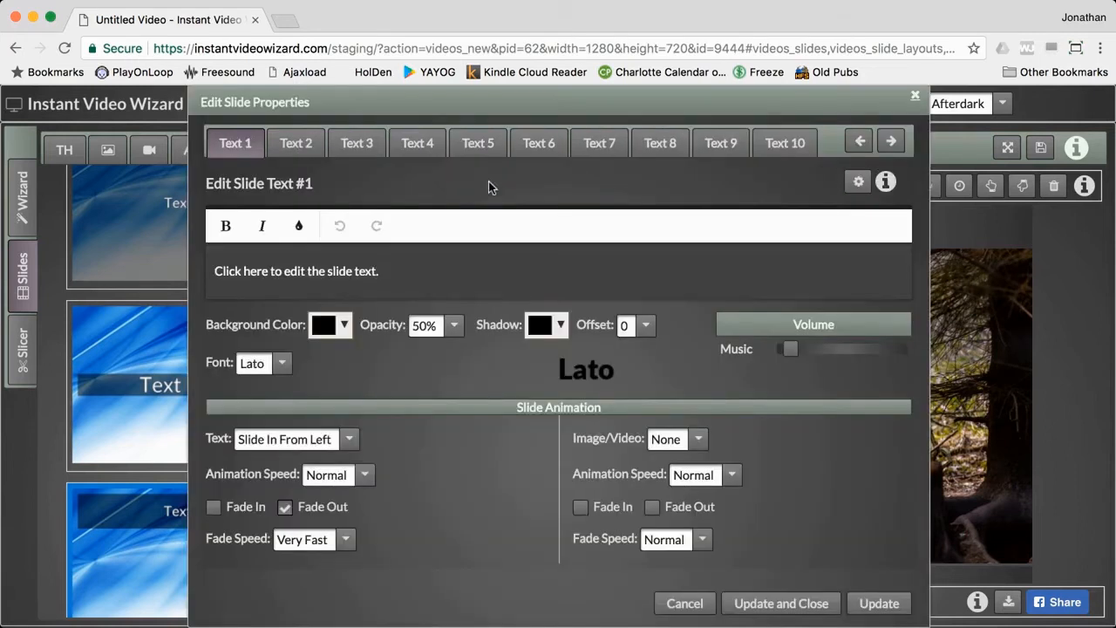
click(858, 181)
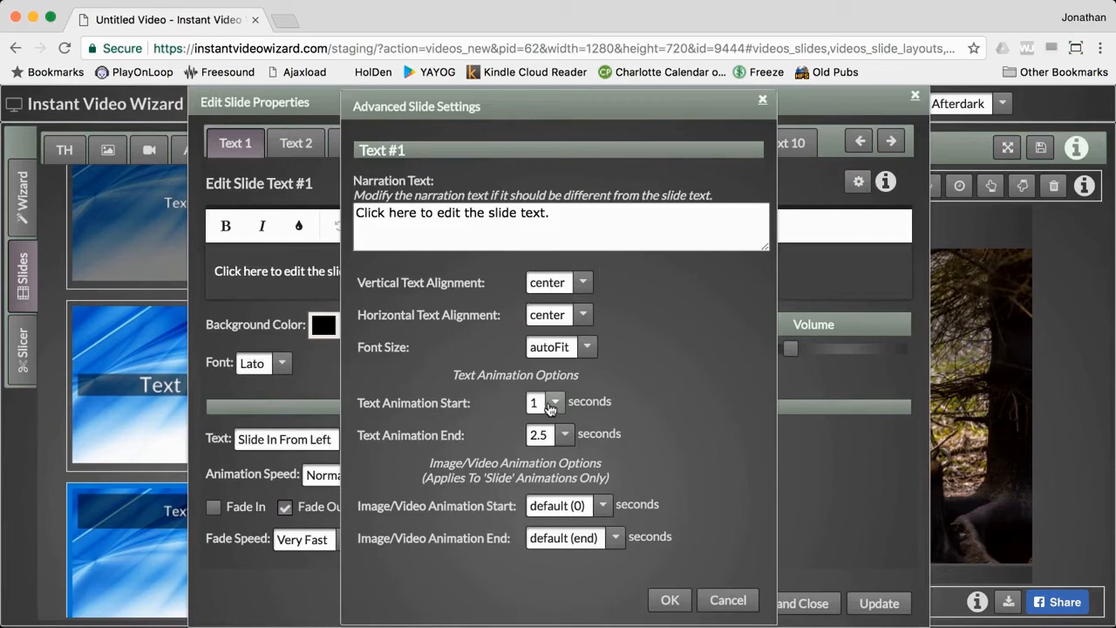
click(546, 407)
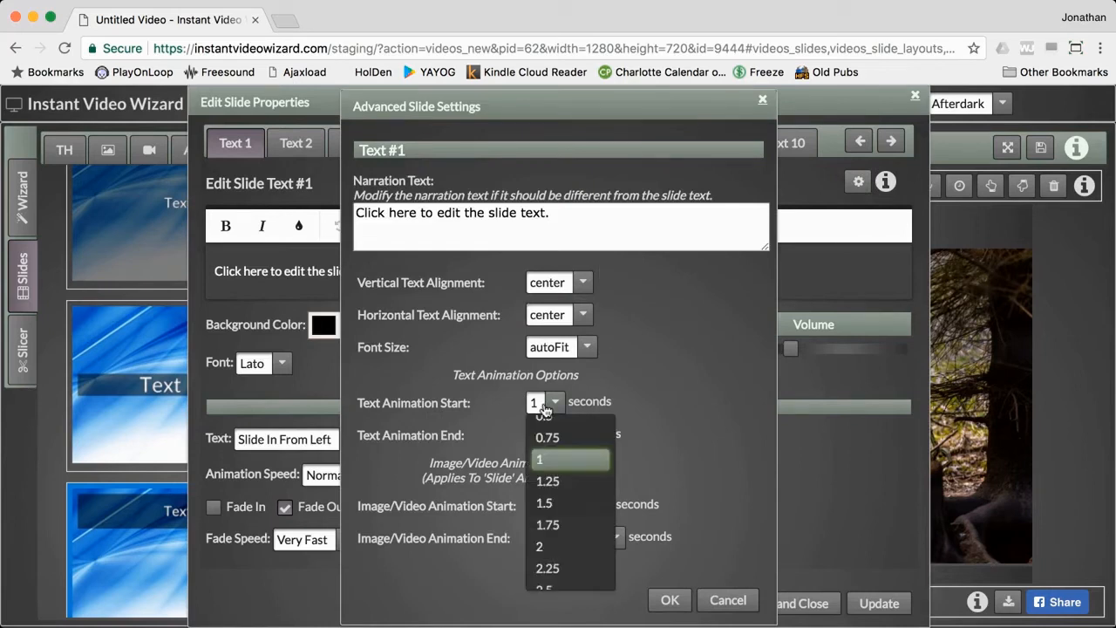
click(542, 407)
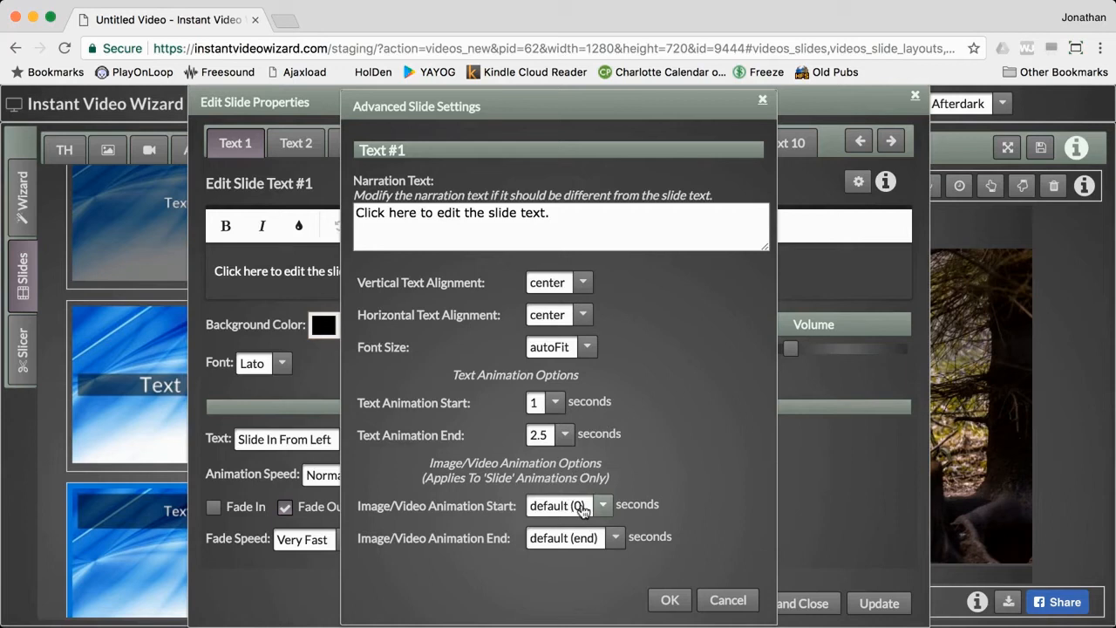
click(590, 508)
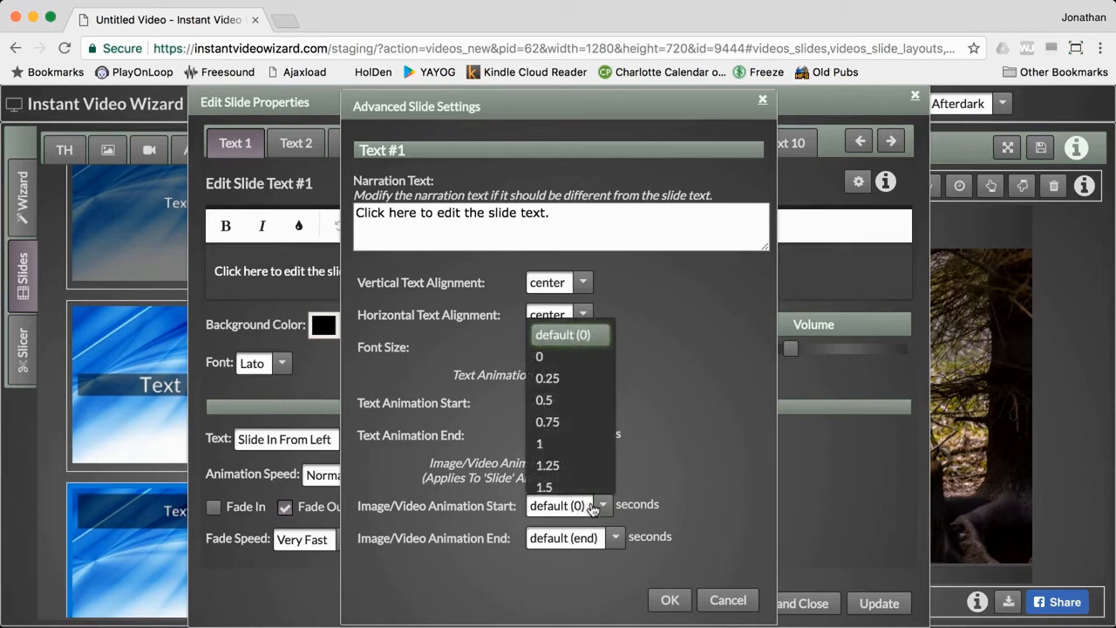
click(592, 509)
click(603, 541)
click(605, 541)
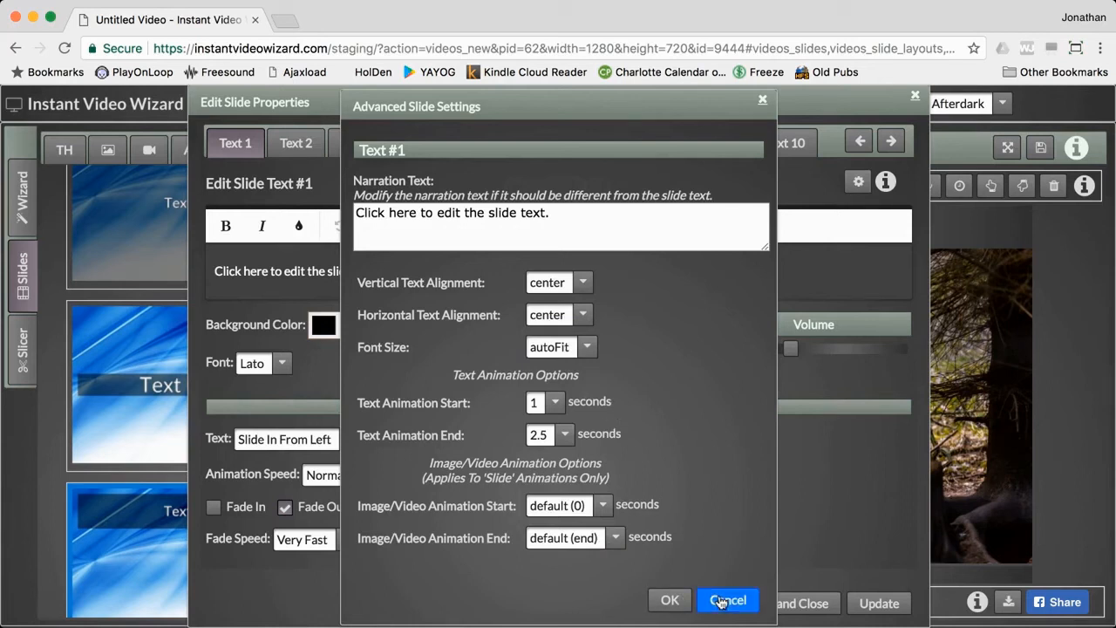
click(725, 600)
Replace the first text with "This is point number one." and enter "This is point number two." as the second text.
drag(380, 271, 237, 271)
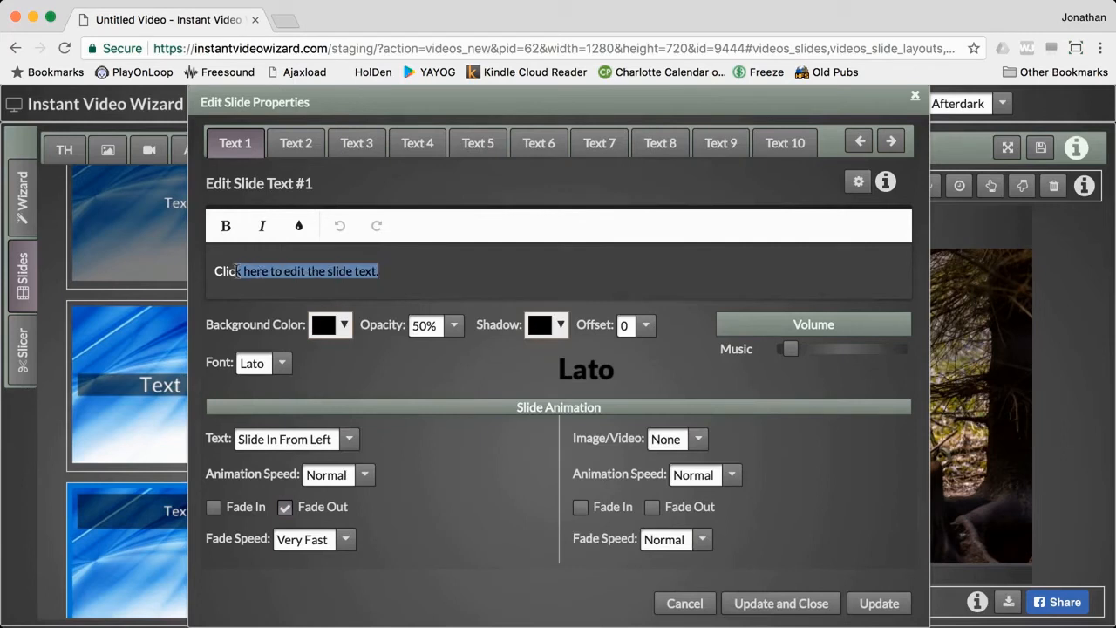
text(This is point number one.)
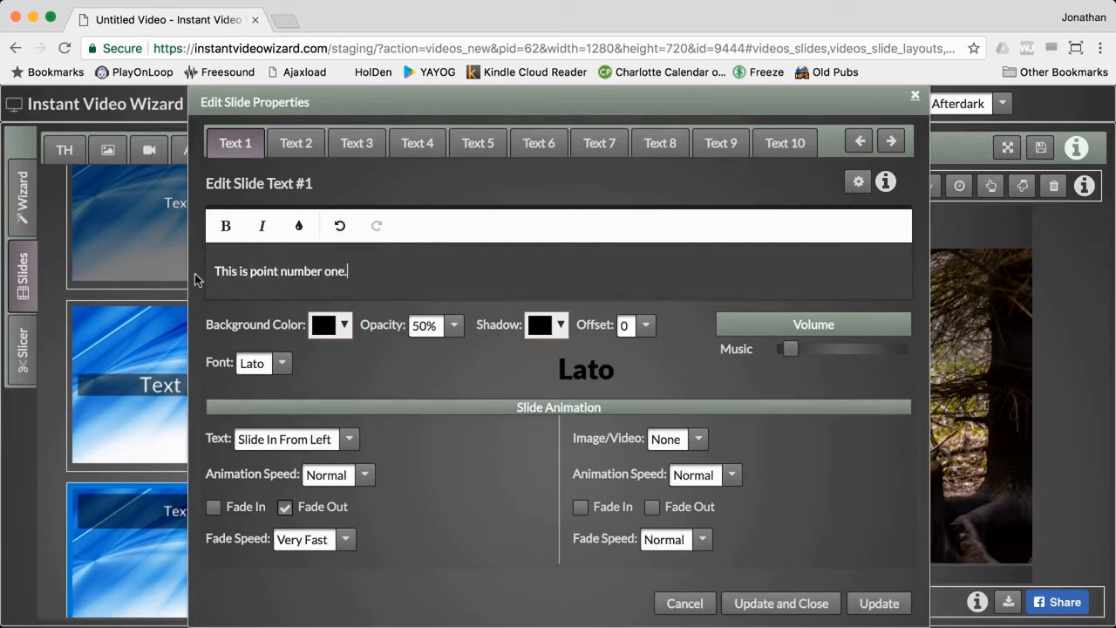
click(309, 143)
click(579, 264)
text(This is point number two.)
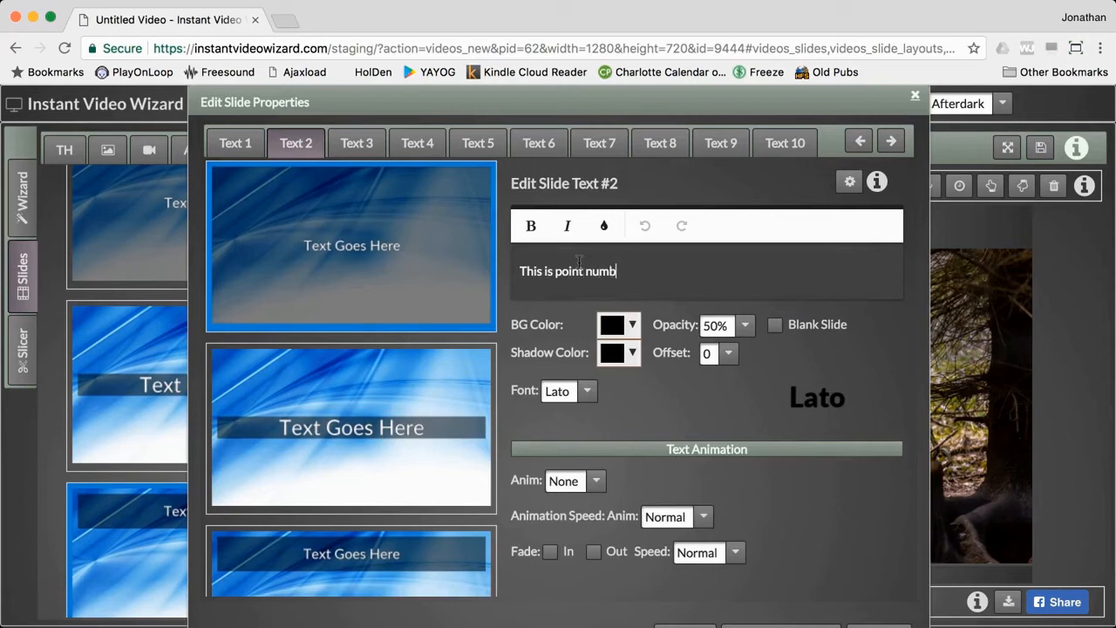
Choose the layout with a text band along the top for the second text and enable its fade in.
scroll(284, 449, down, 2)
click(285, 466)
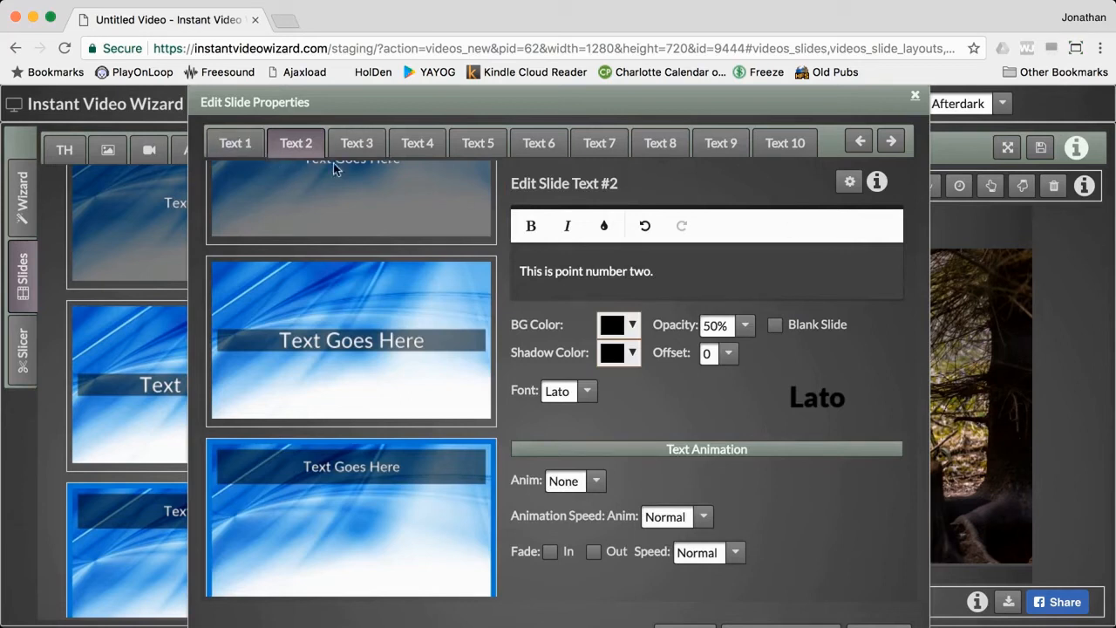
click(583, 482)
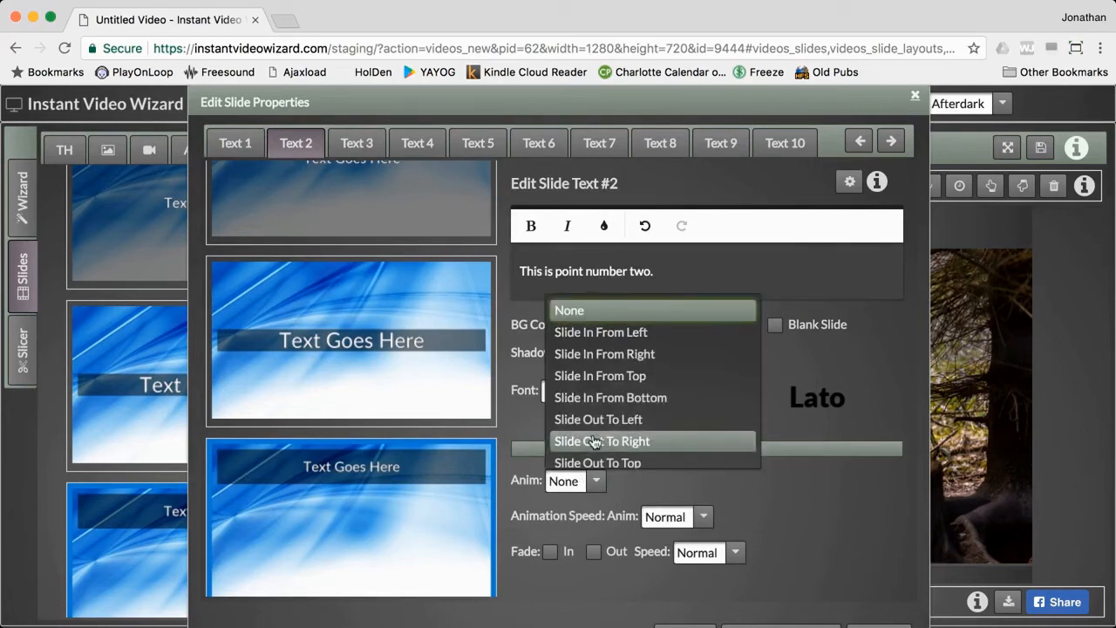
click(647, 489)
click(550, 551)
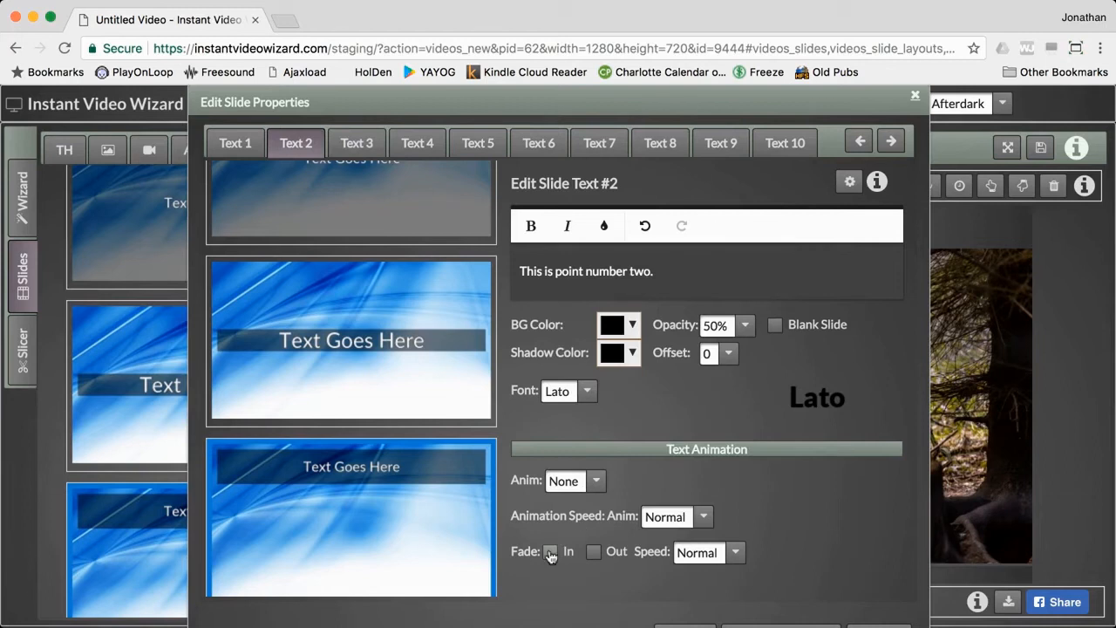
Set the second text's animation start to 2.5 seconds and its fade speed to Very Fast.
click(847, 184)
click(587, 410)
scroll(550, 506, down, 2)
click(542, 541)
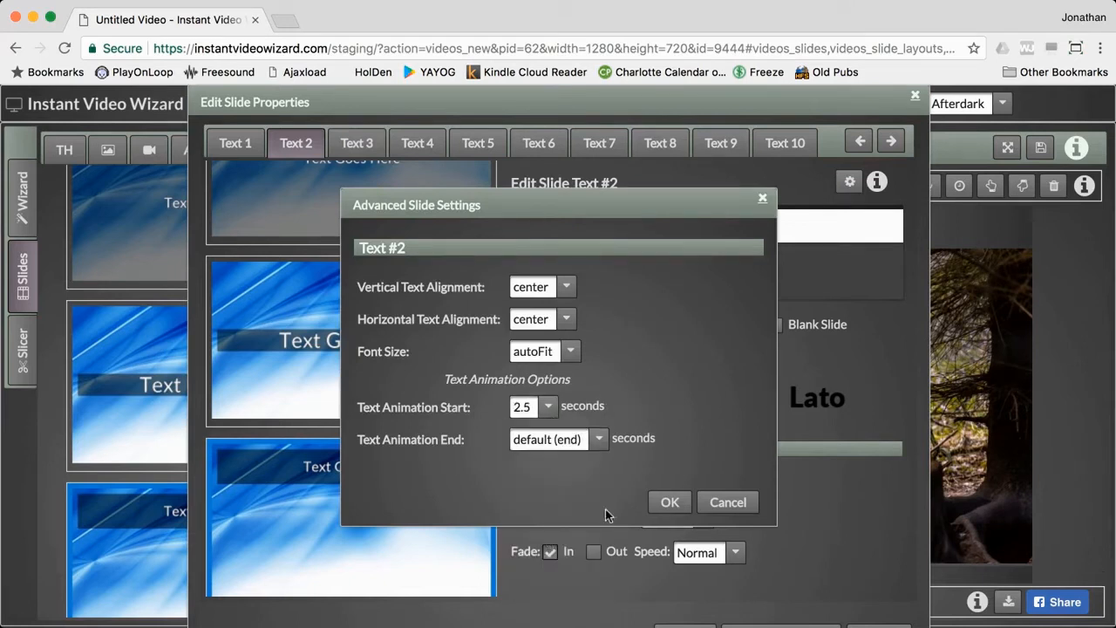
click(669, 502)
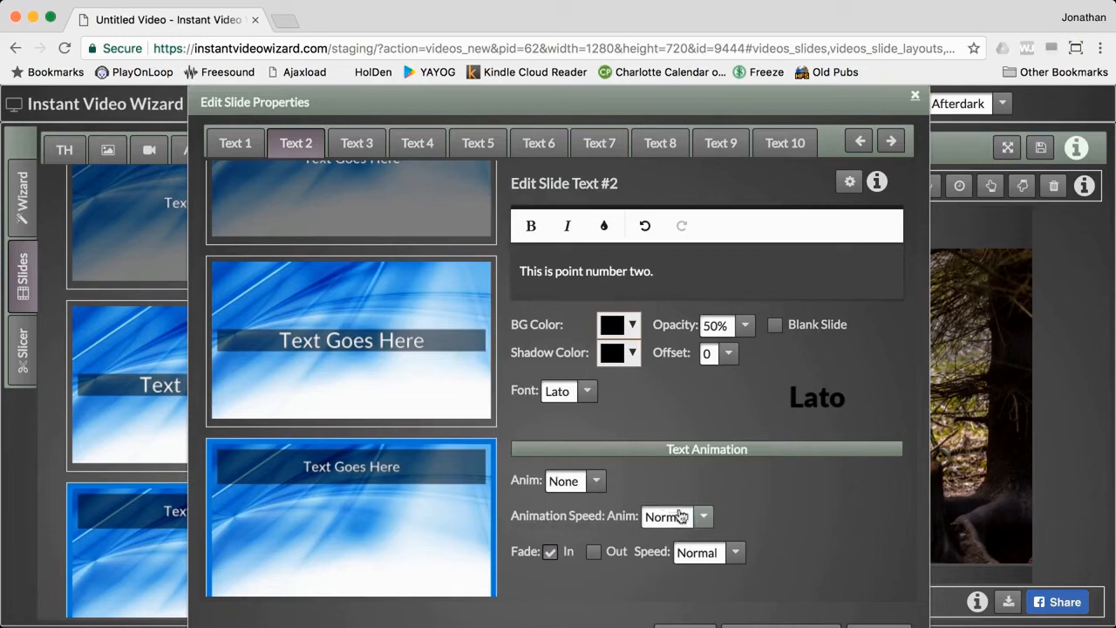
click(715, 552)
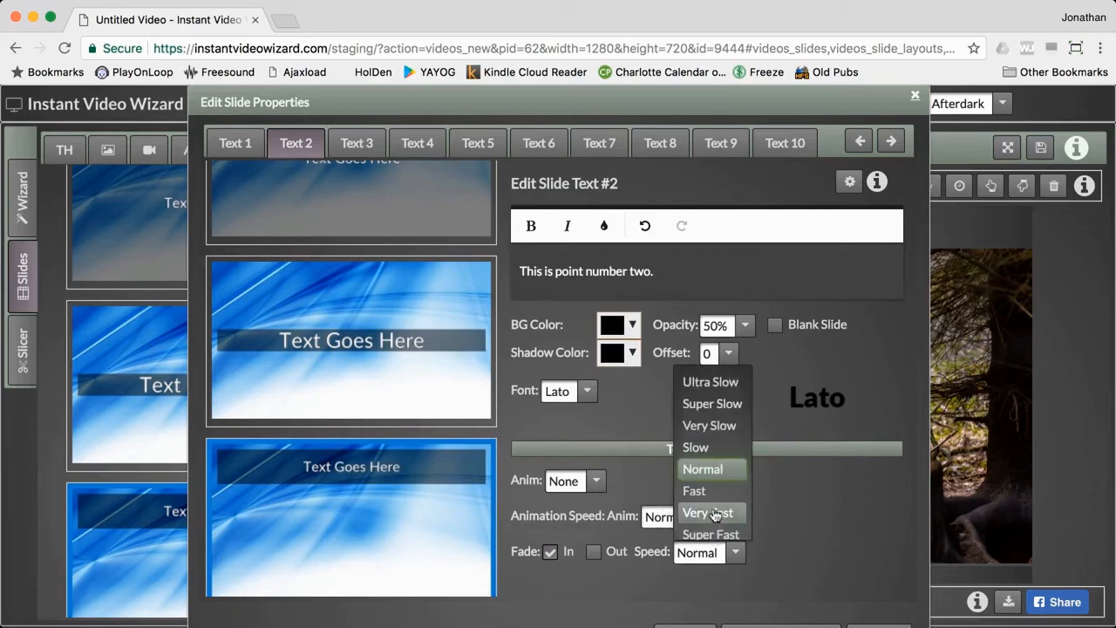
click(715, 515)
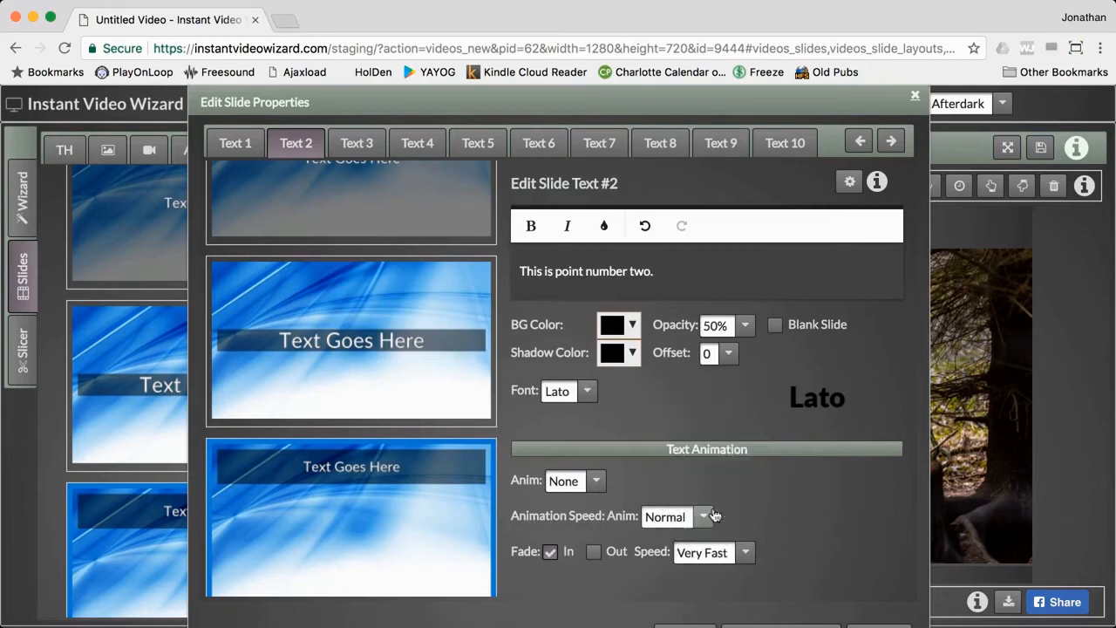
Check the text animation start and end times of the first and second texts in their advanced settings.
click(237, 142)
click(859, 183)
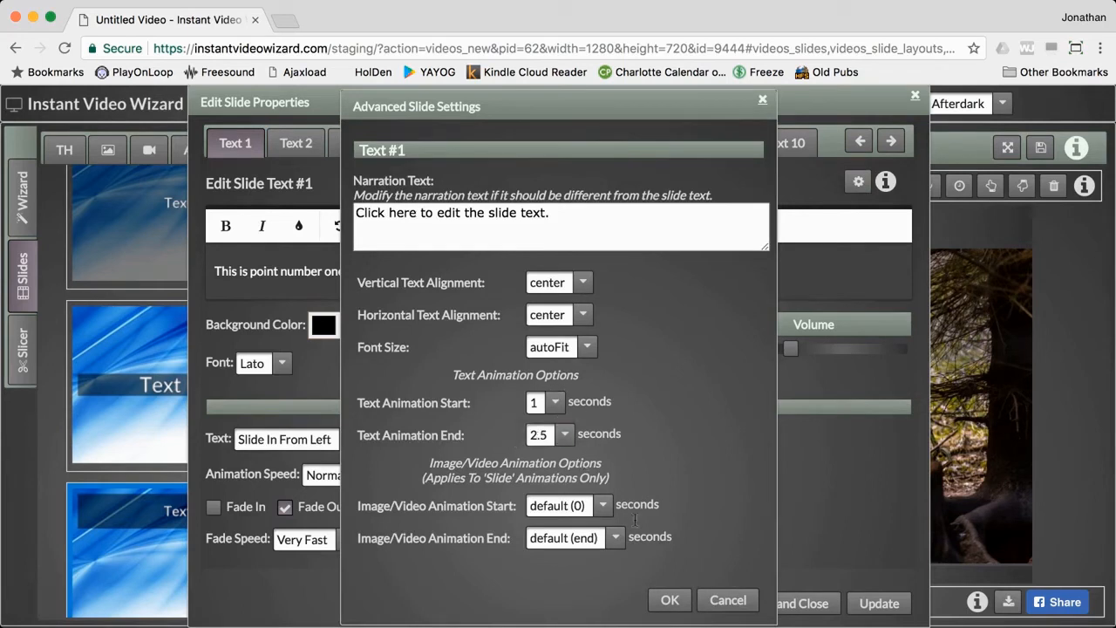
click(668, 600)
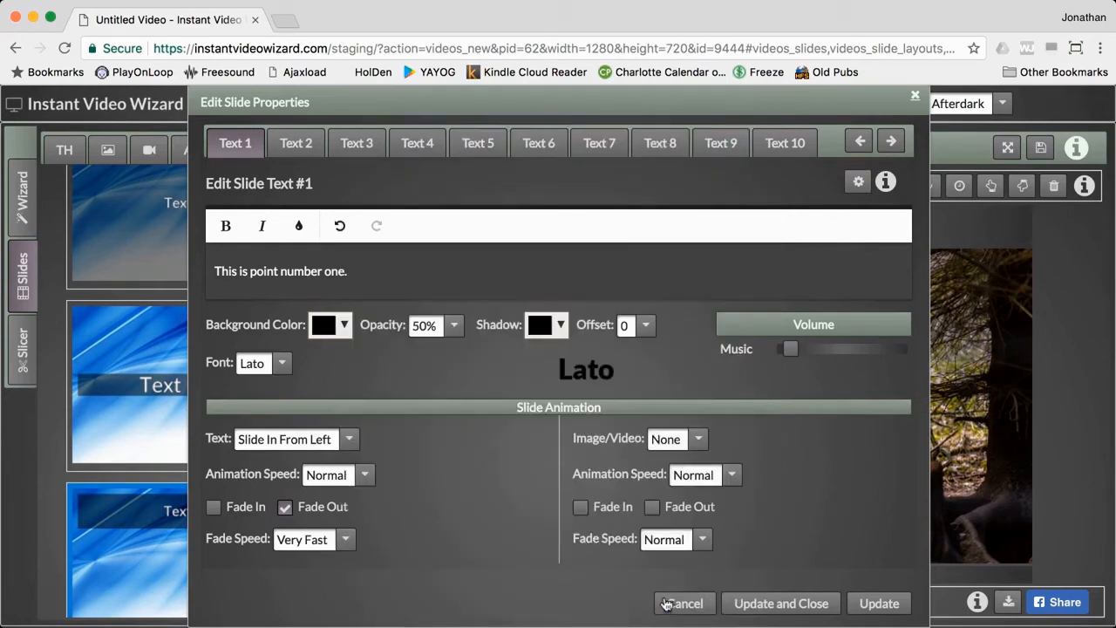
click(301, 150)
click(848, 180)
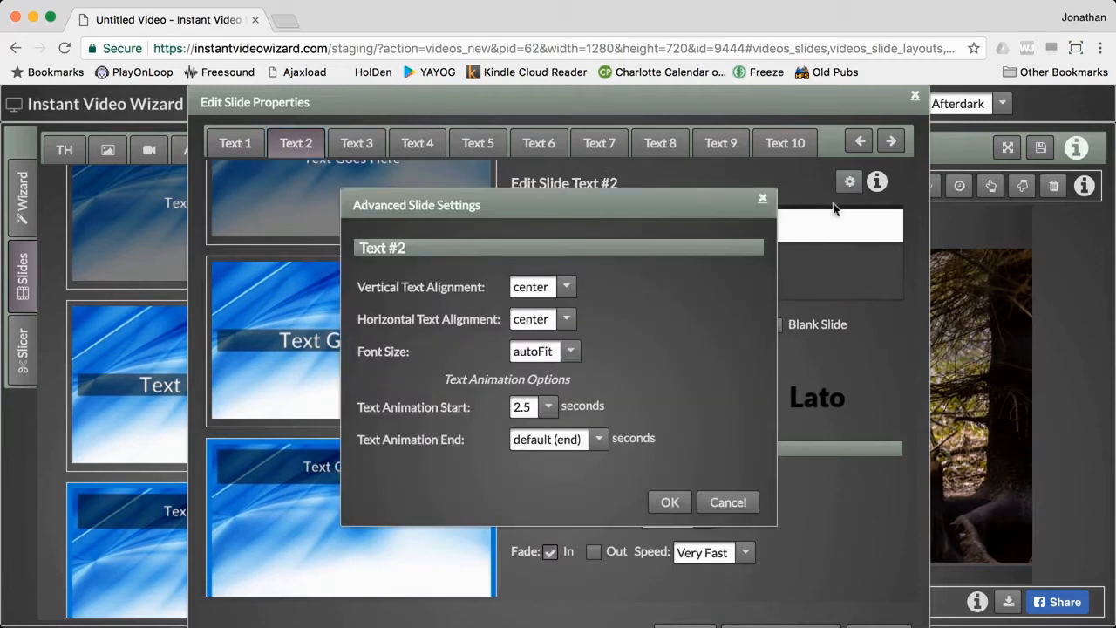
click(670, 503)
Update the slide with the two timed texts and play it back.
scroll(777, 573, down, 1)
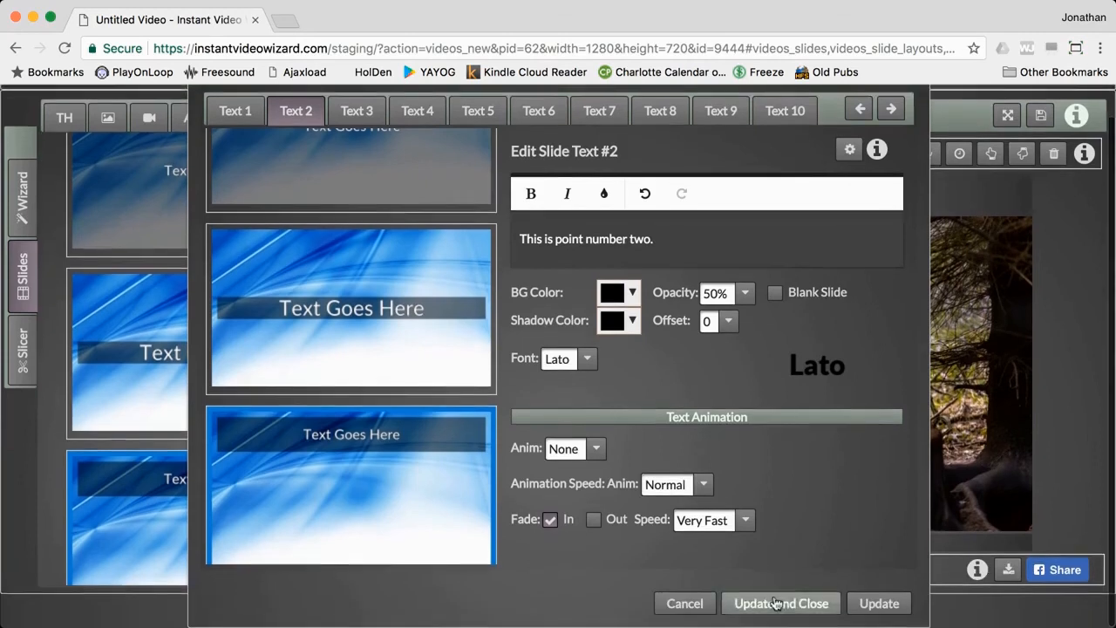
click(779, 602)
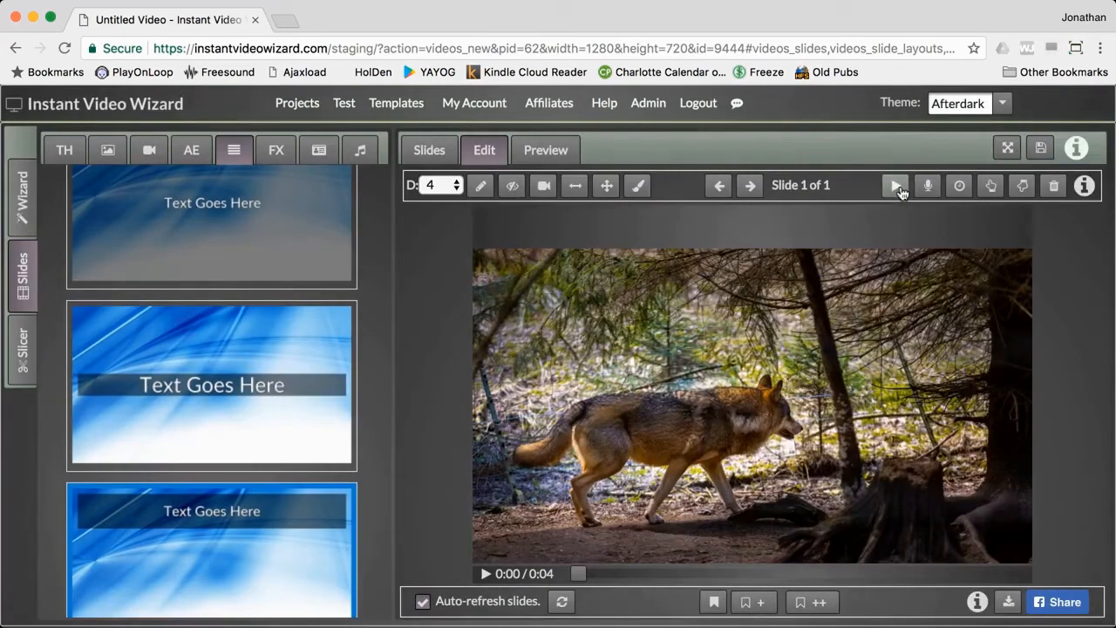
click(898, 188)
Set the first text's animation to start at 0 seconds and end at 2 seconds, and update the slide.
click(482, 185)
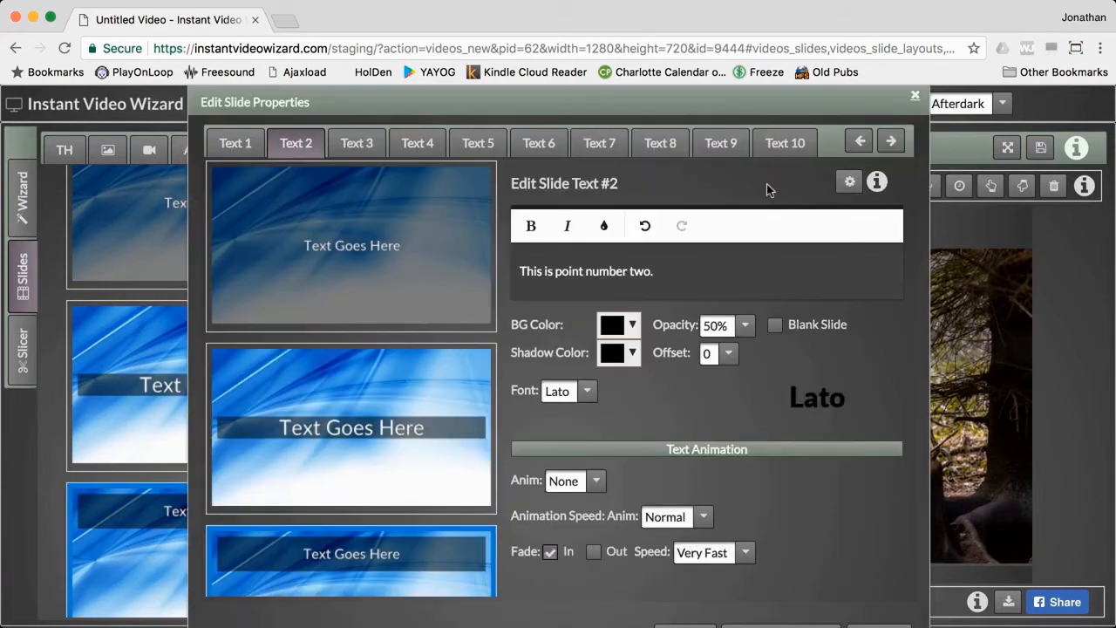
click(232, 145)
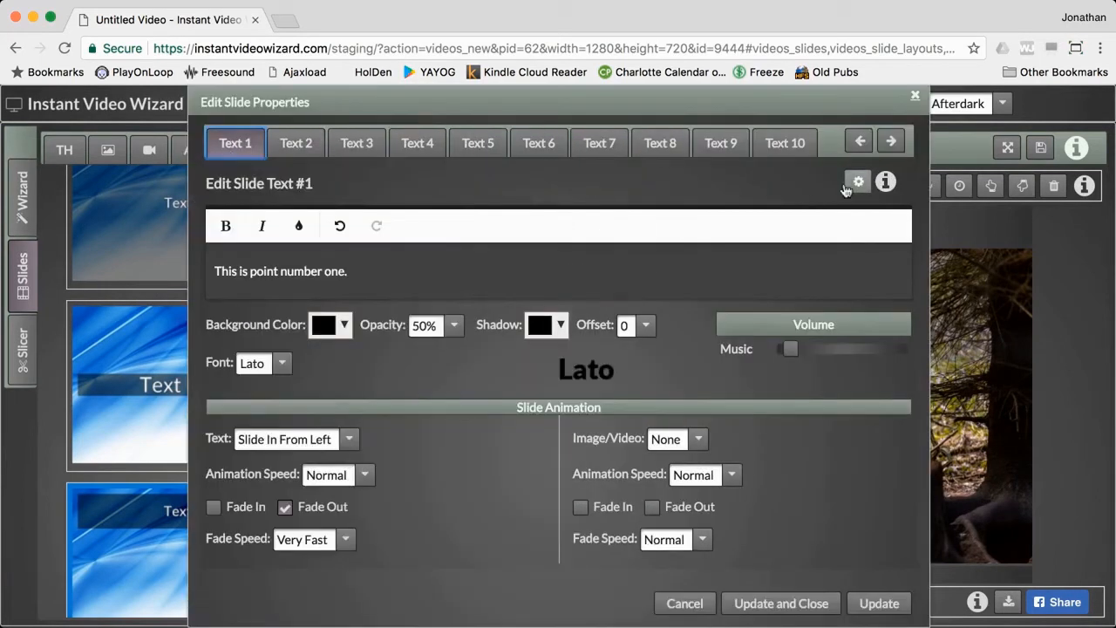
click(857, 183)
click(552, 436)
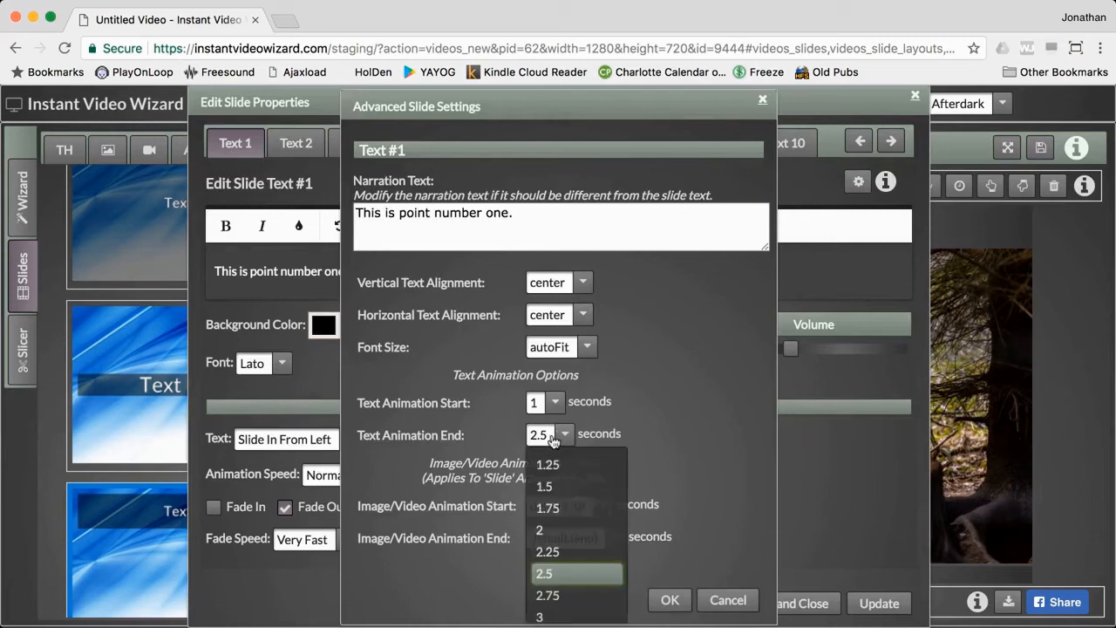
click(543, 529)
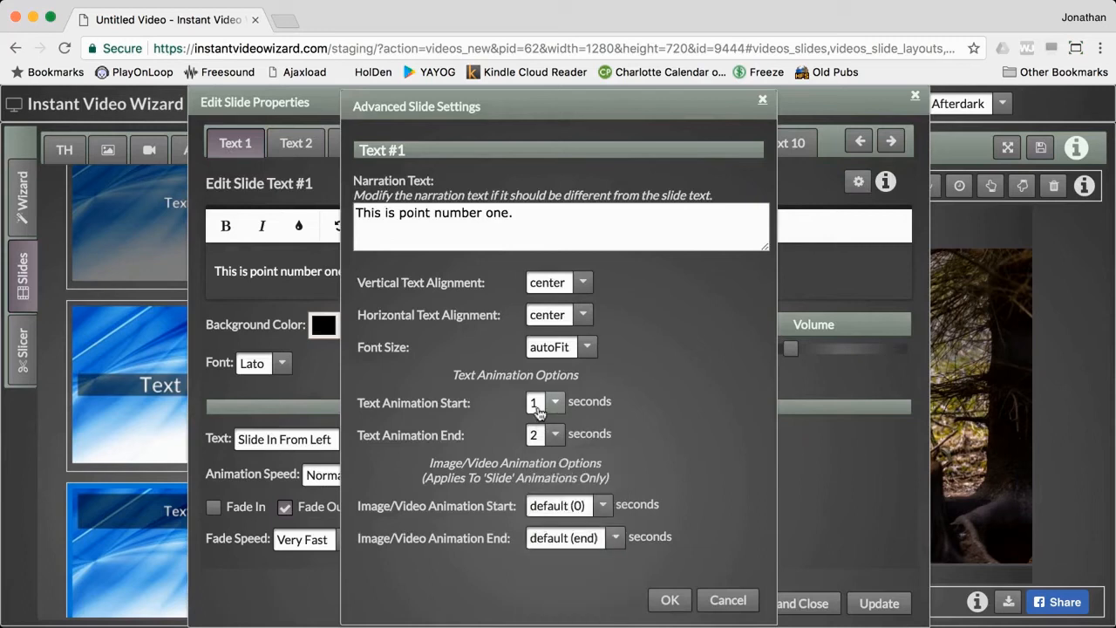
click(538, 405)
scroll(540, 426, up, 3)
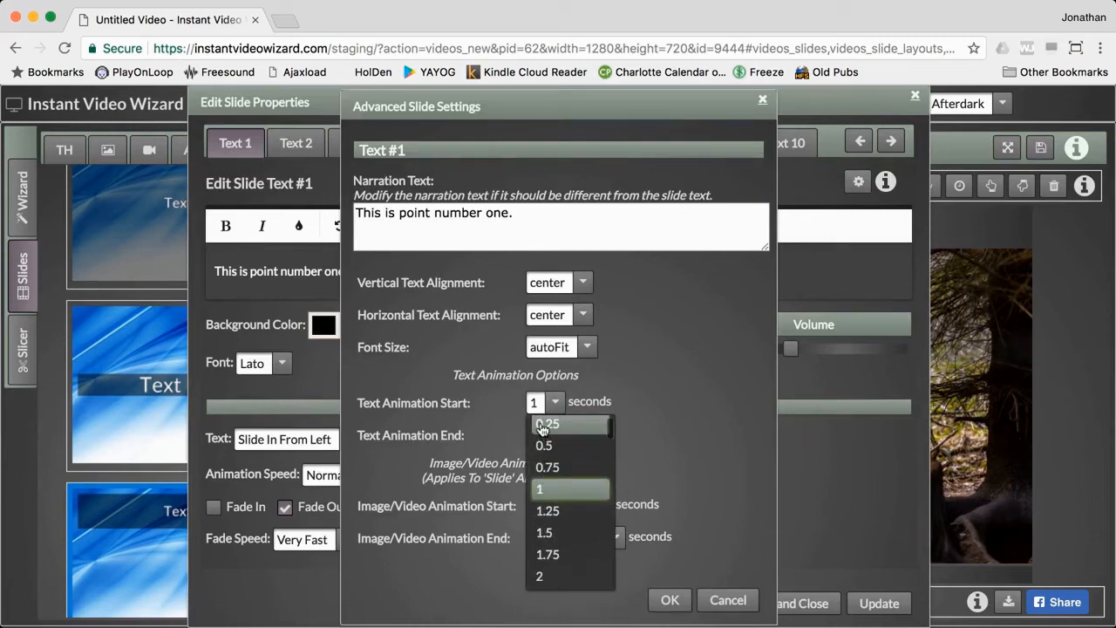
scroll(543, 426, up, 1)
click(541, 425)
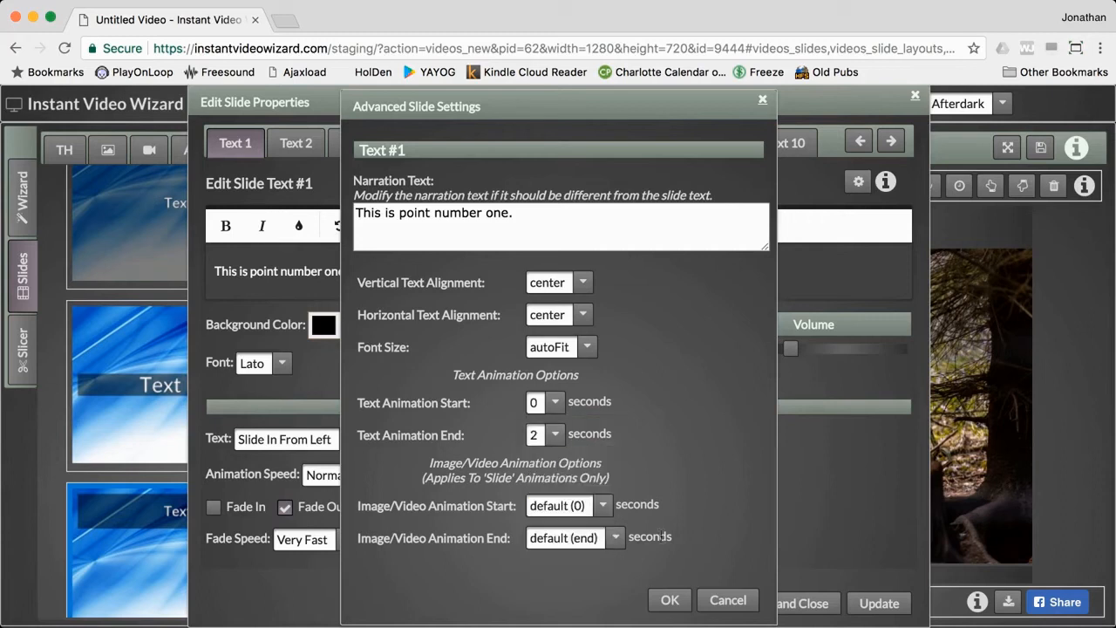
click(664, 601)
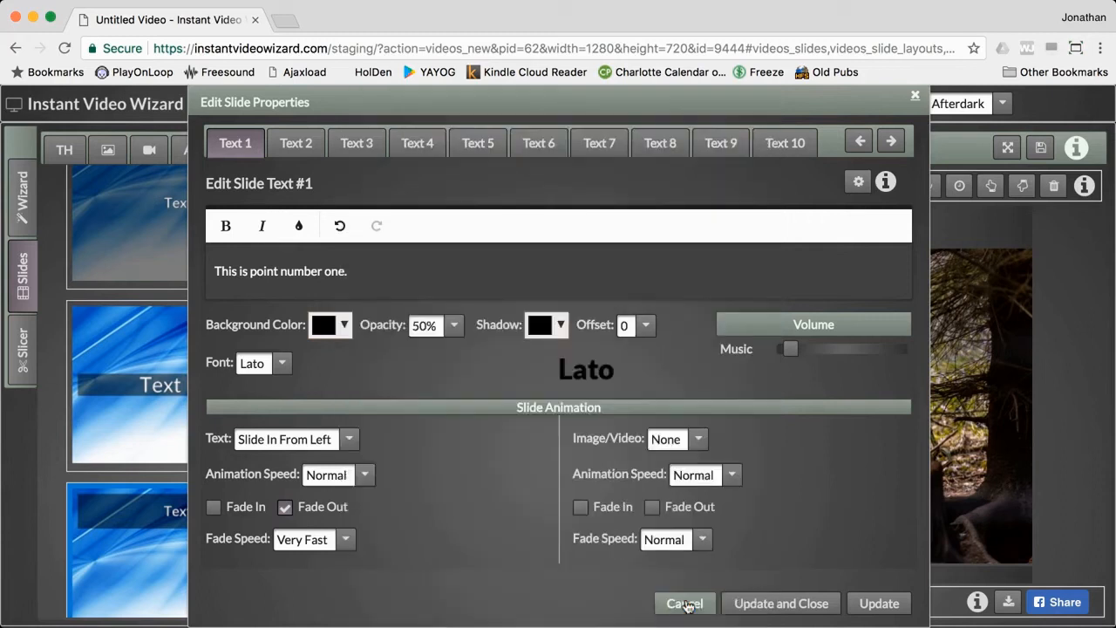
click(778, 603)
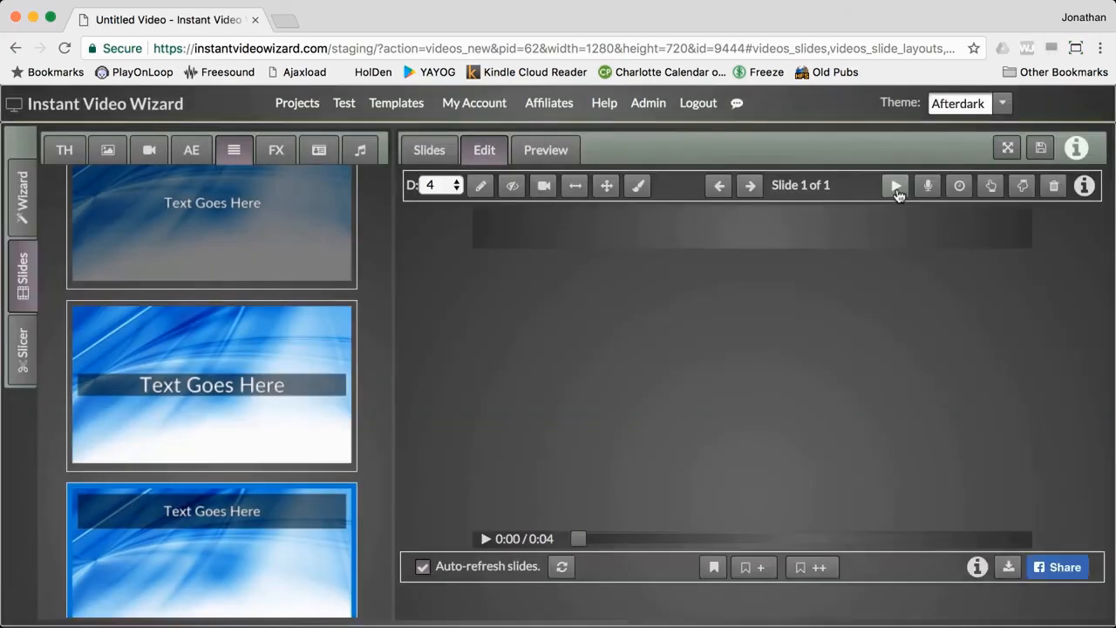
Play the slide and review the first text's animation timing in its advanced settings without changing it.
click(897, 186)
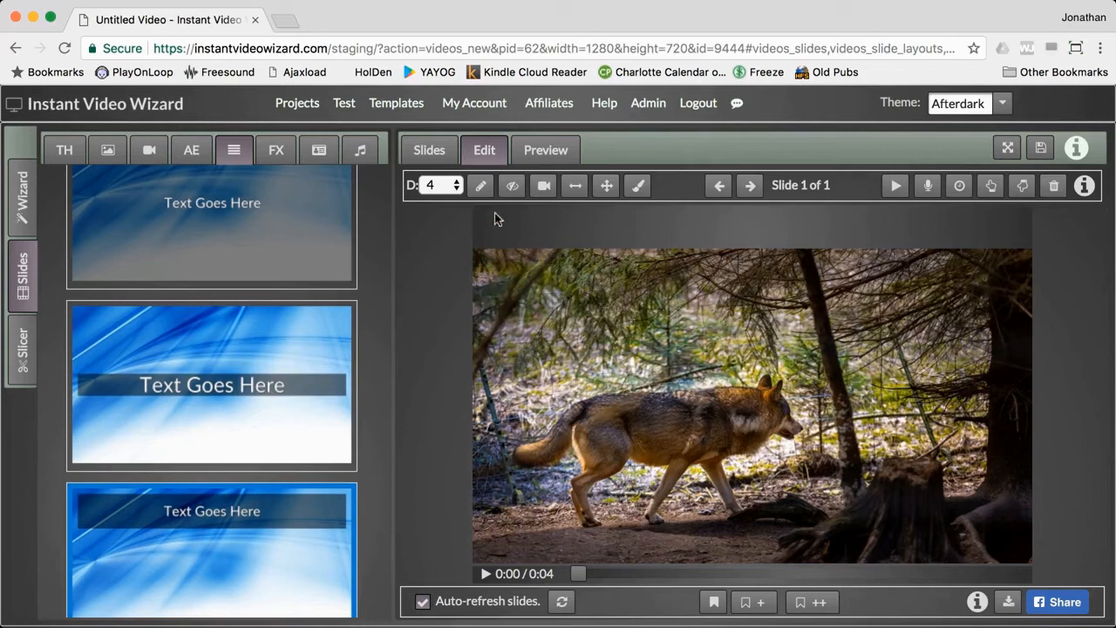
click(486, 192)
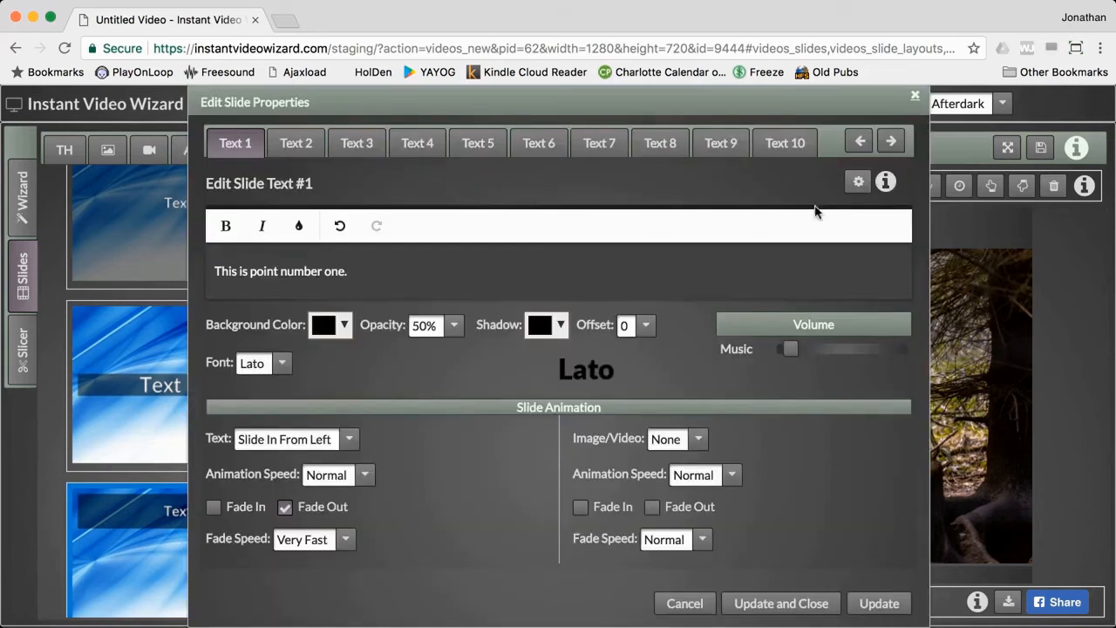
click(858, 182)
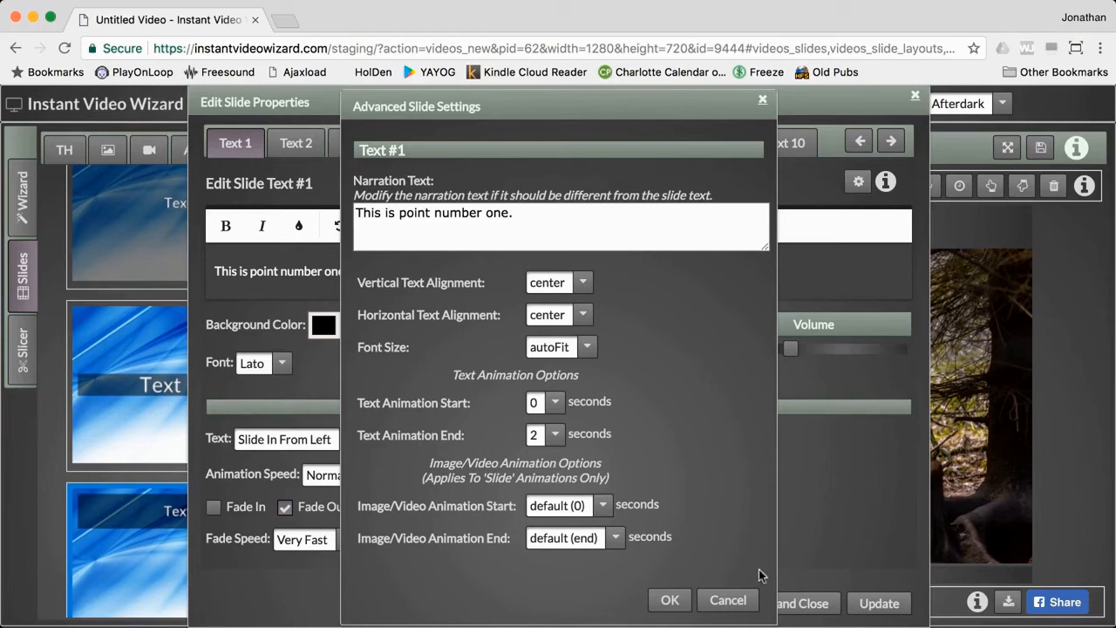
click(728, 600)
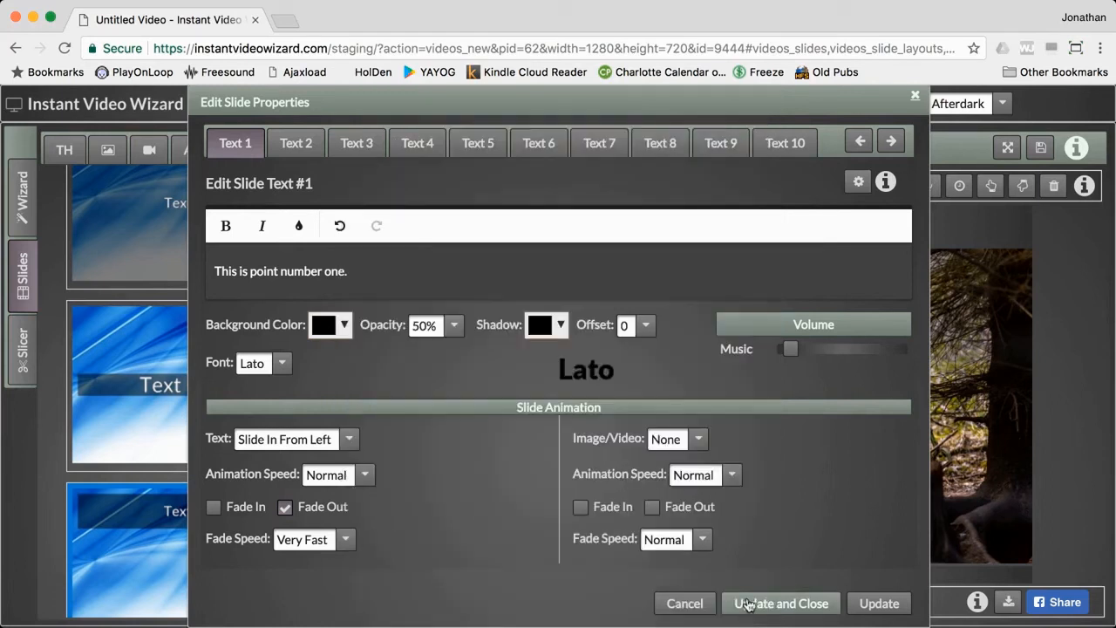
click(696, 603)
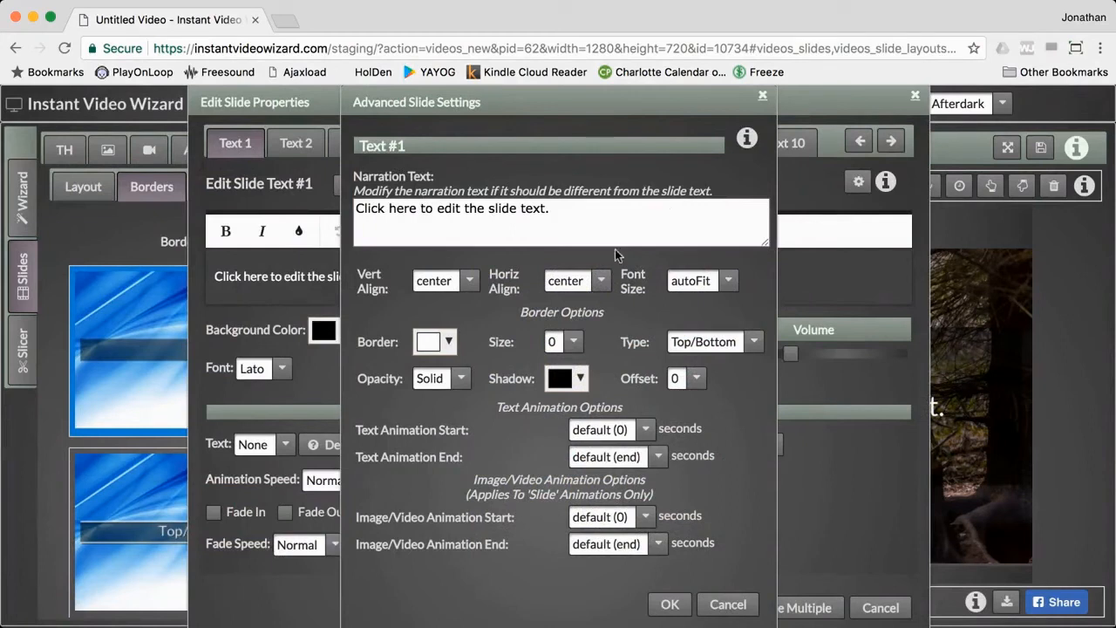
Examine the border options in the first text's advanced settings and leave the slide properties unchanged.
drag(520, 312, 606, 312)
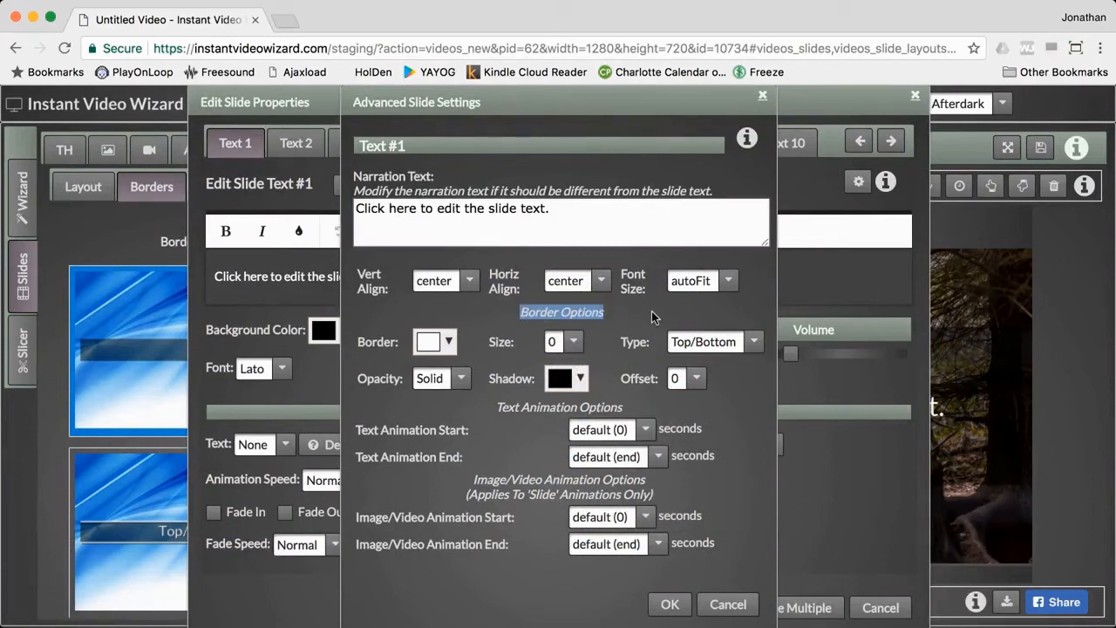
click(728, 605)
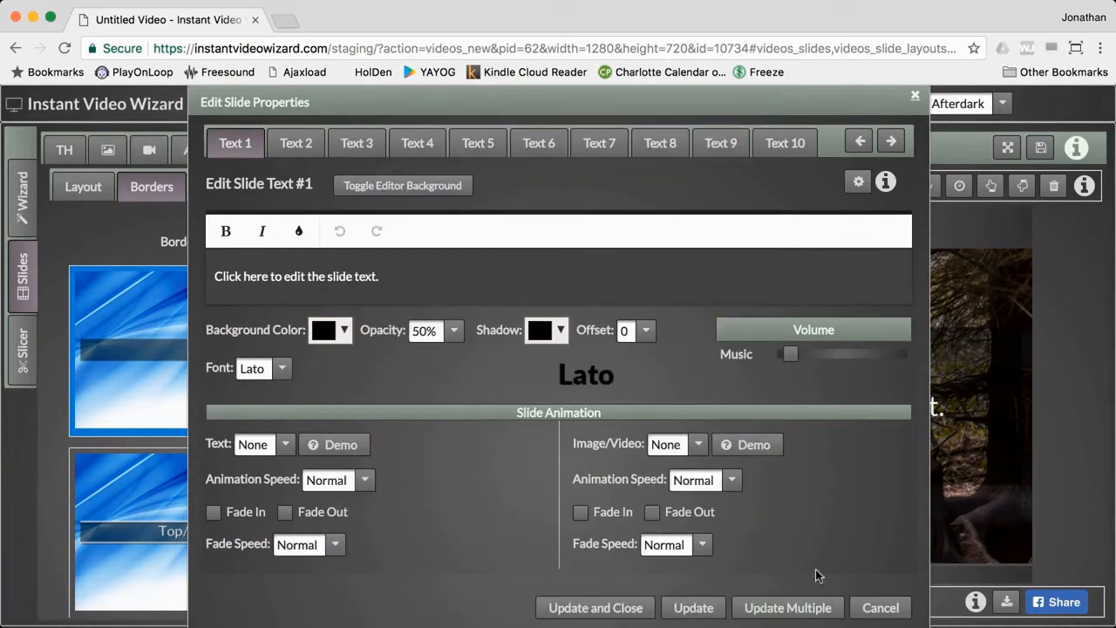
click(879, 608)
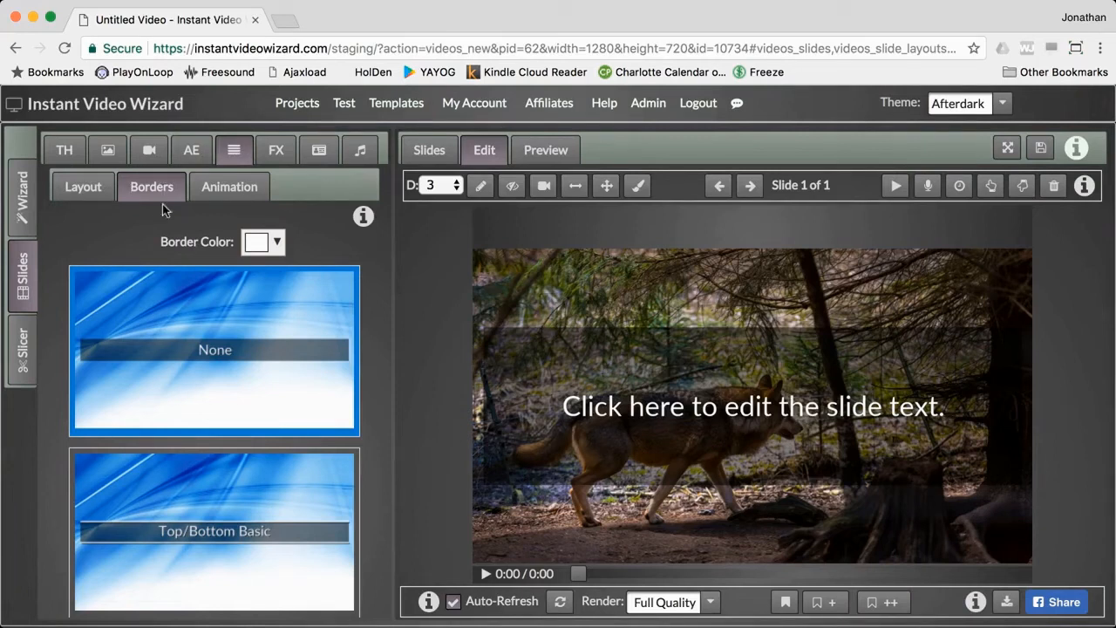
Apply the Top/Bottom Basic border to the slide text and set its border color to red in the advanced settings.
click(198, 544)
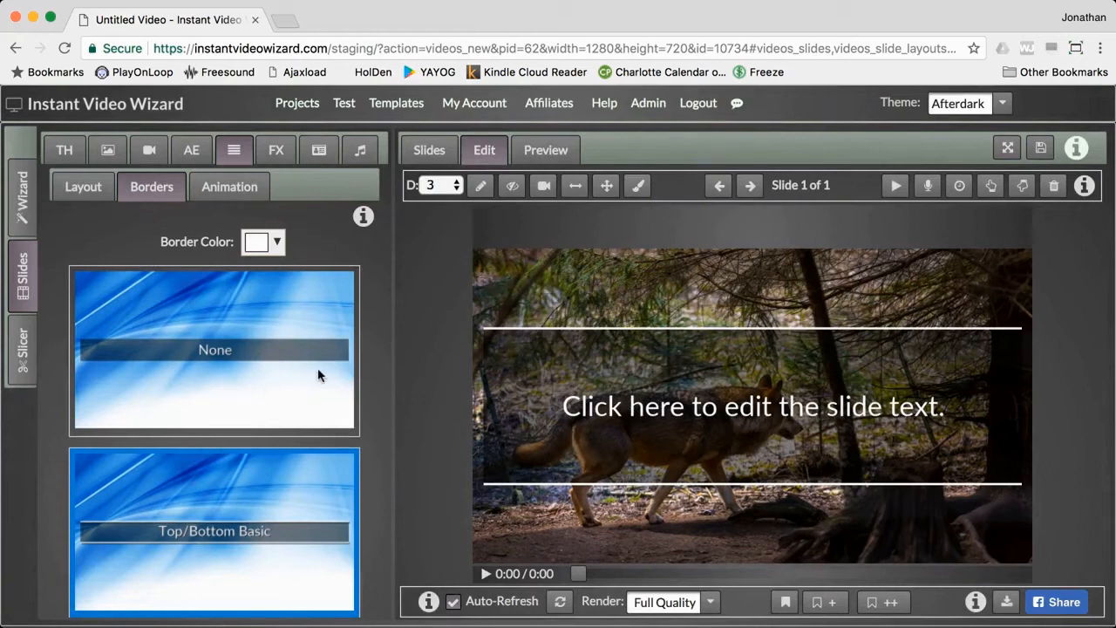
click(482, 187)
click(858, 181)
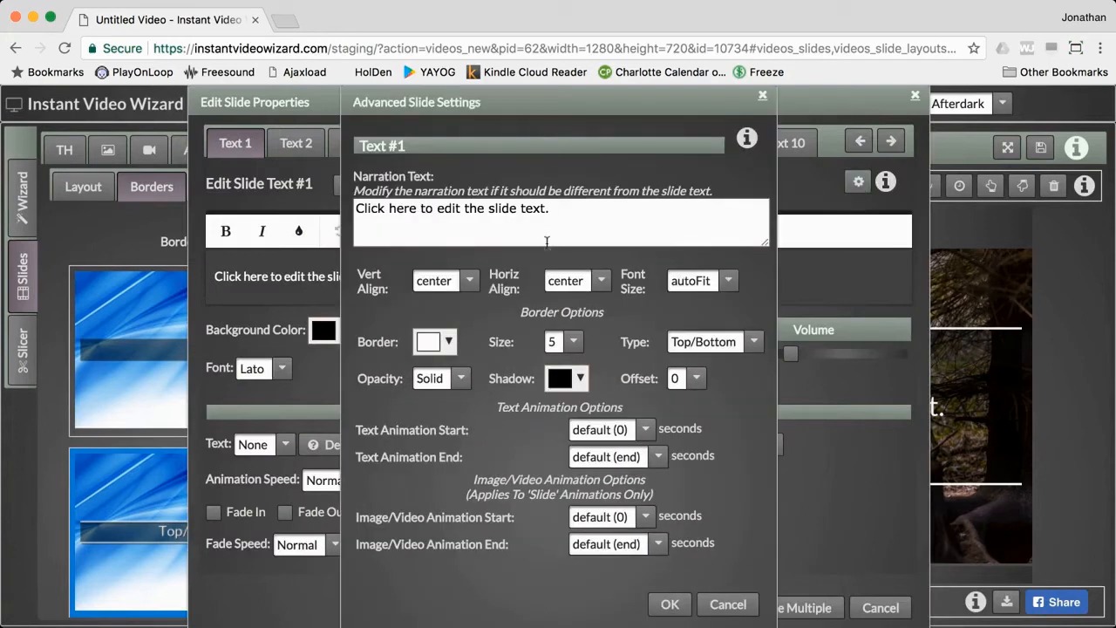
click(446, 342)
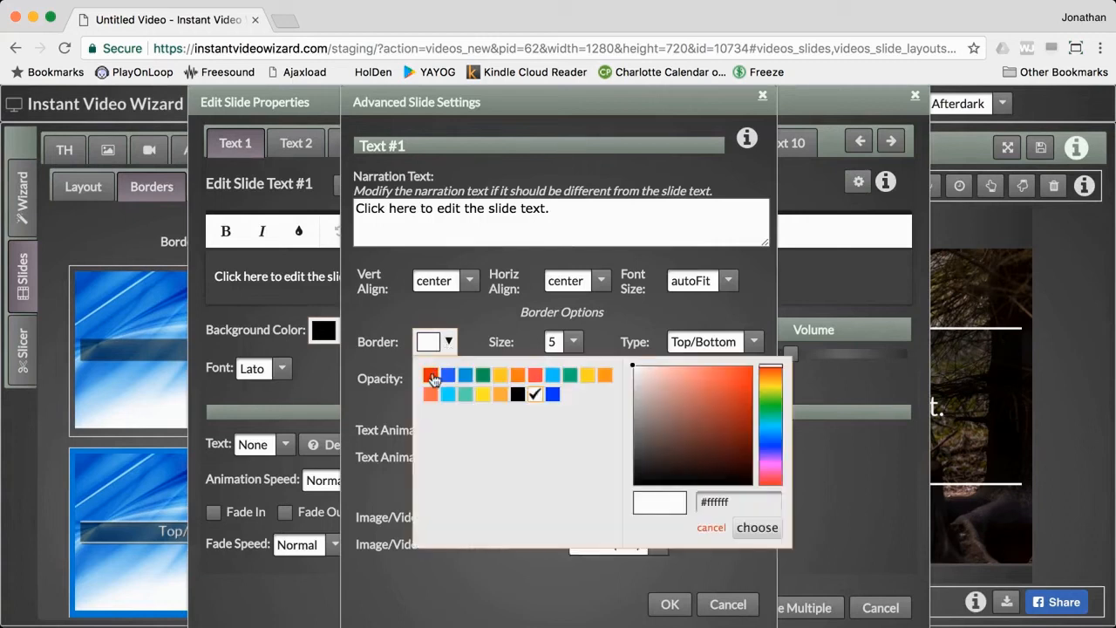
click(430, 376)
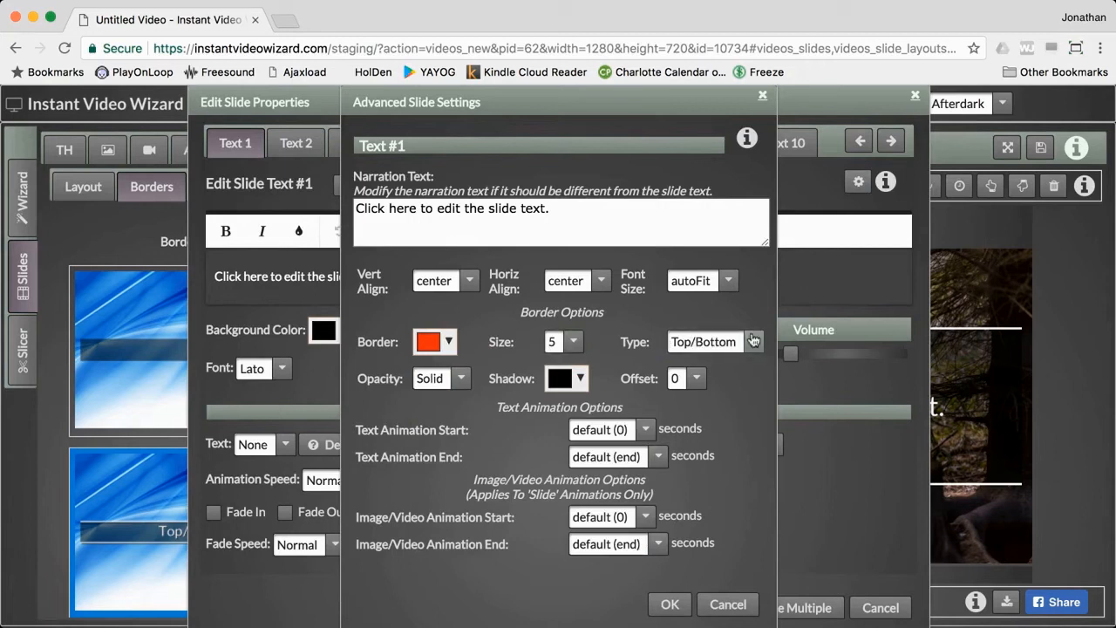
Set the first text's border type to Box and its border opacity to 70%.
click(753, 341)
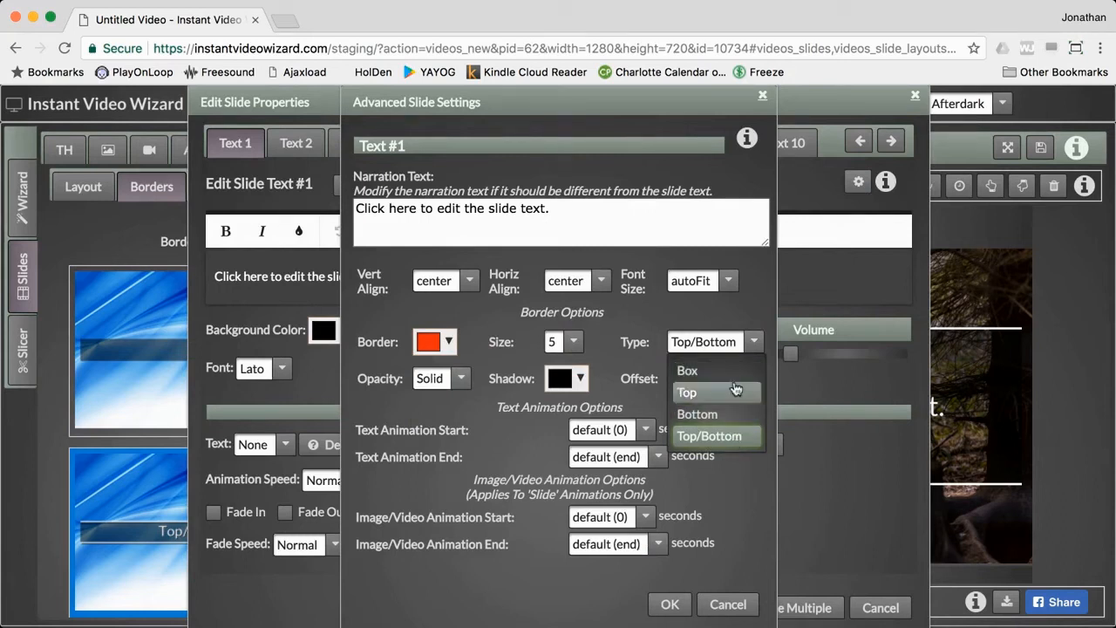
click(693, 370)
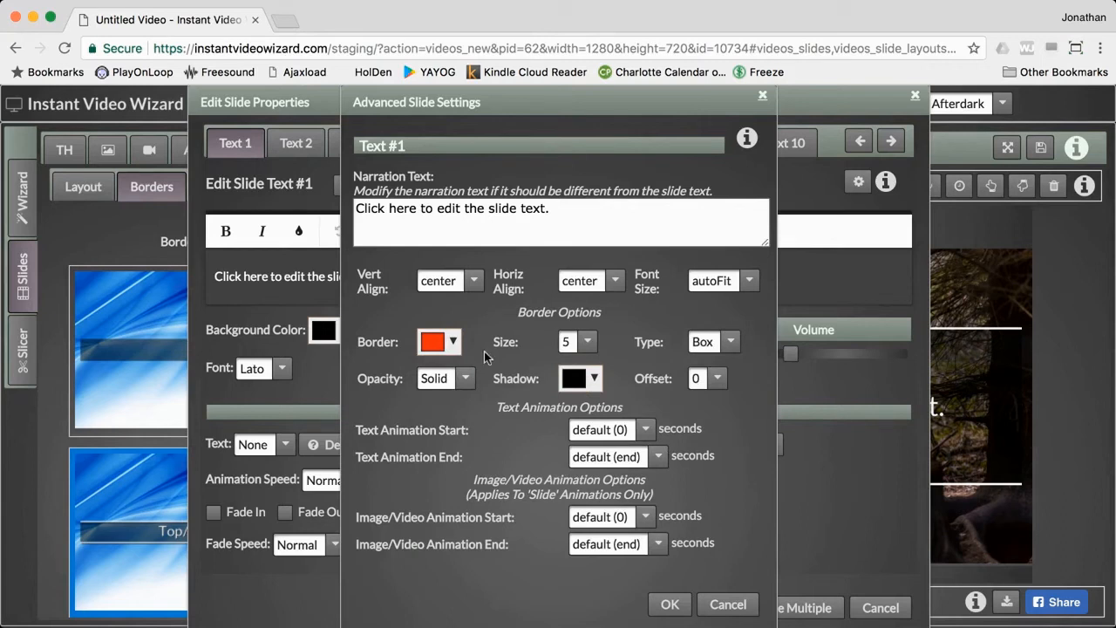
click(463, 380)
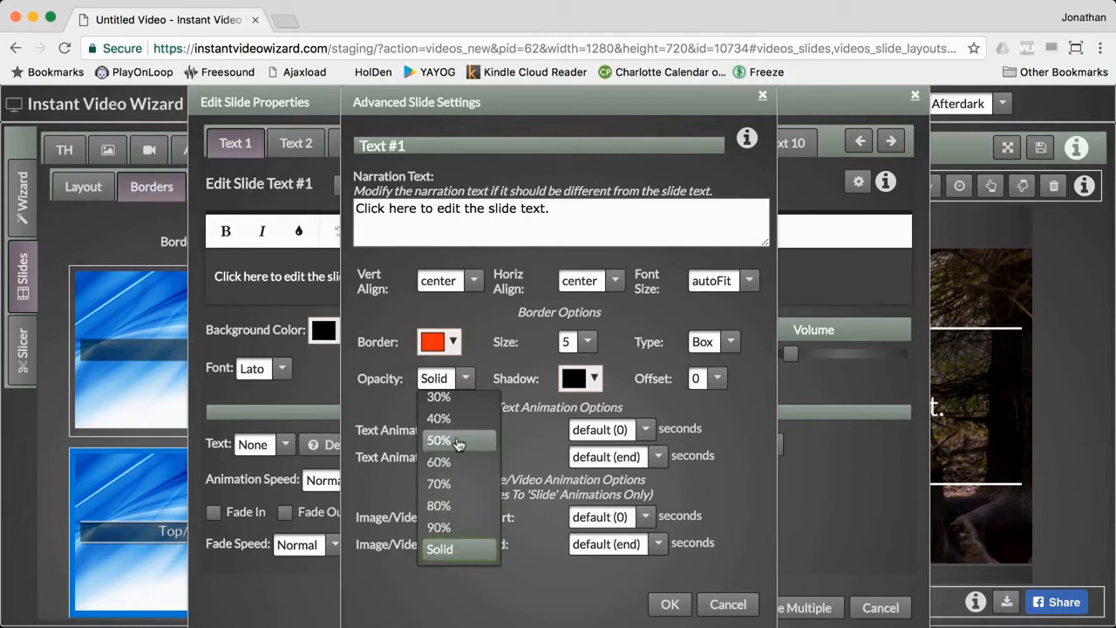
click(458, 489)
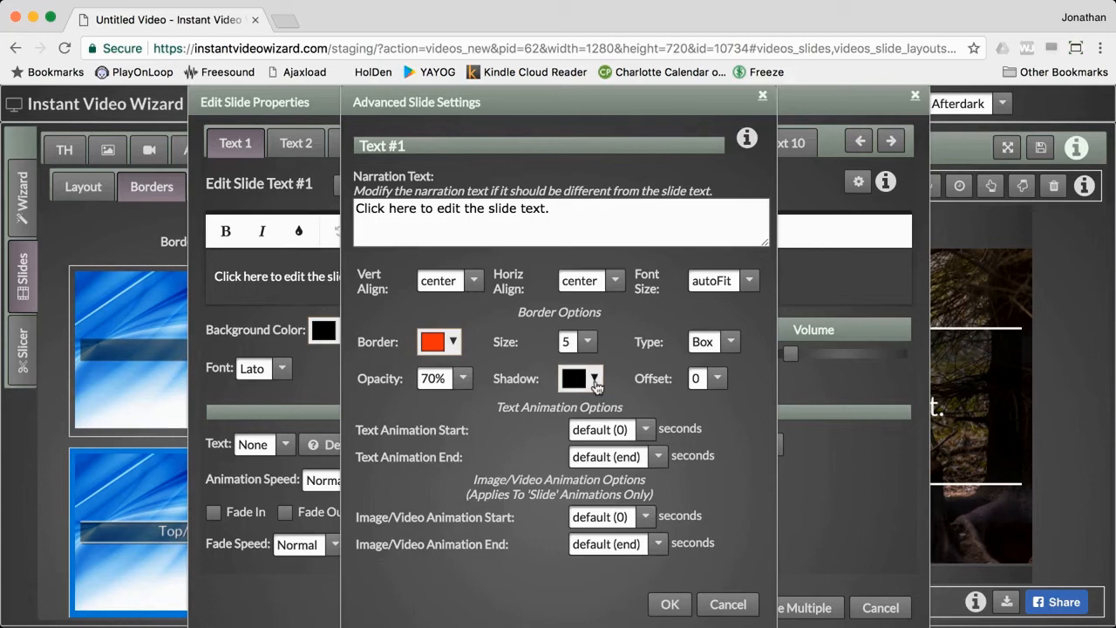
Choose black for the border shadow, set its offset to 10 and accept the advanced settings.
click(595, 381)
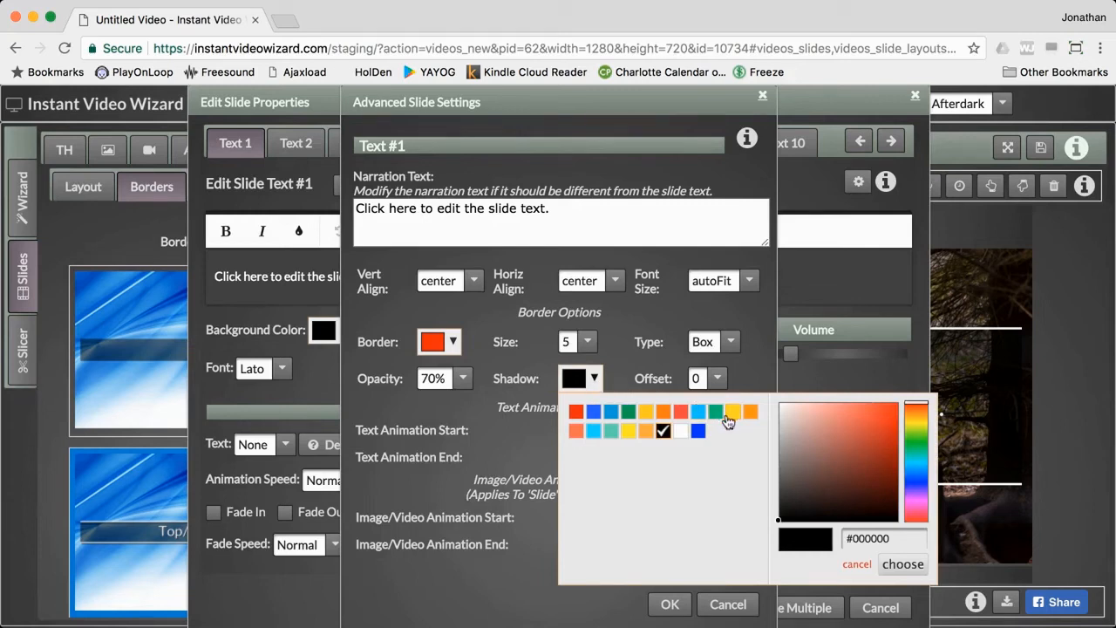
click(663, 431)
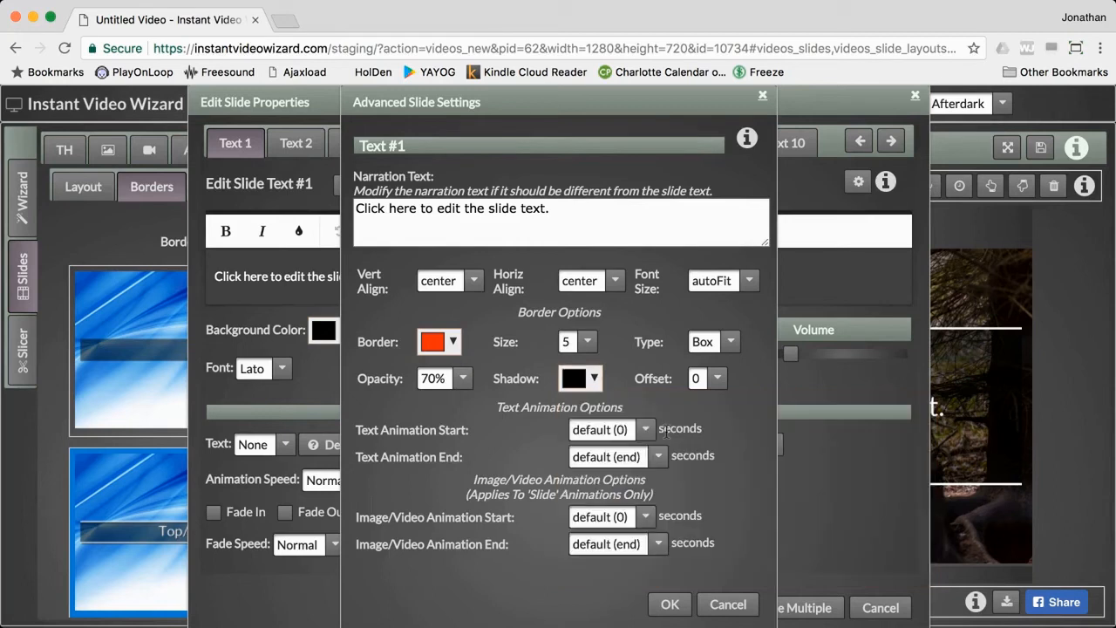
click(719, 384)
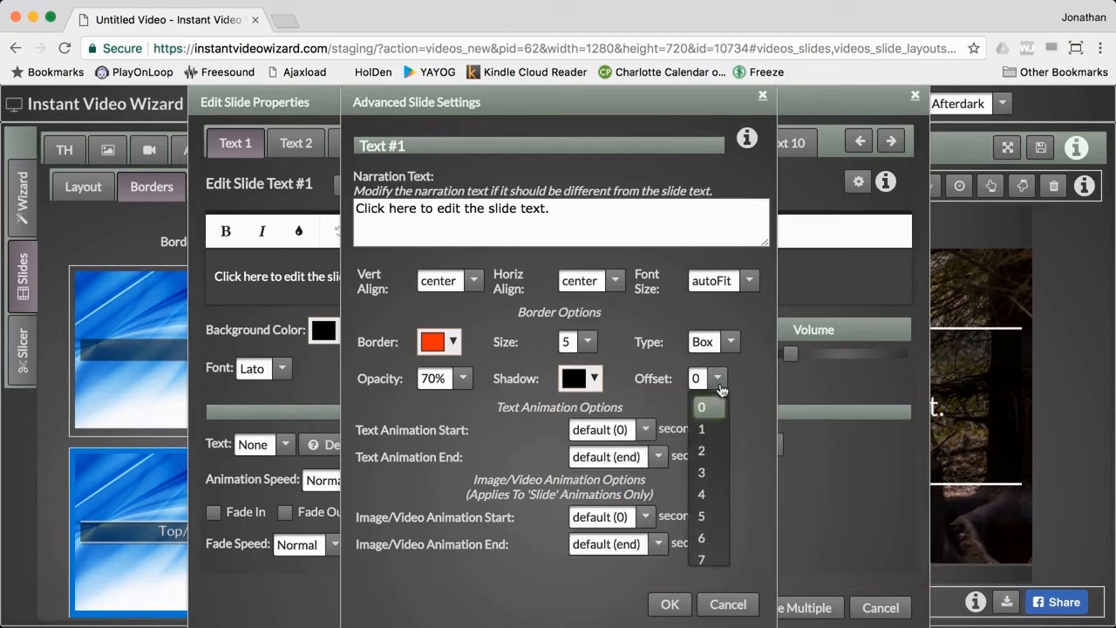
scroll(711, 521, down, 1)
scroll(710, 523, down, 1)
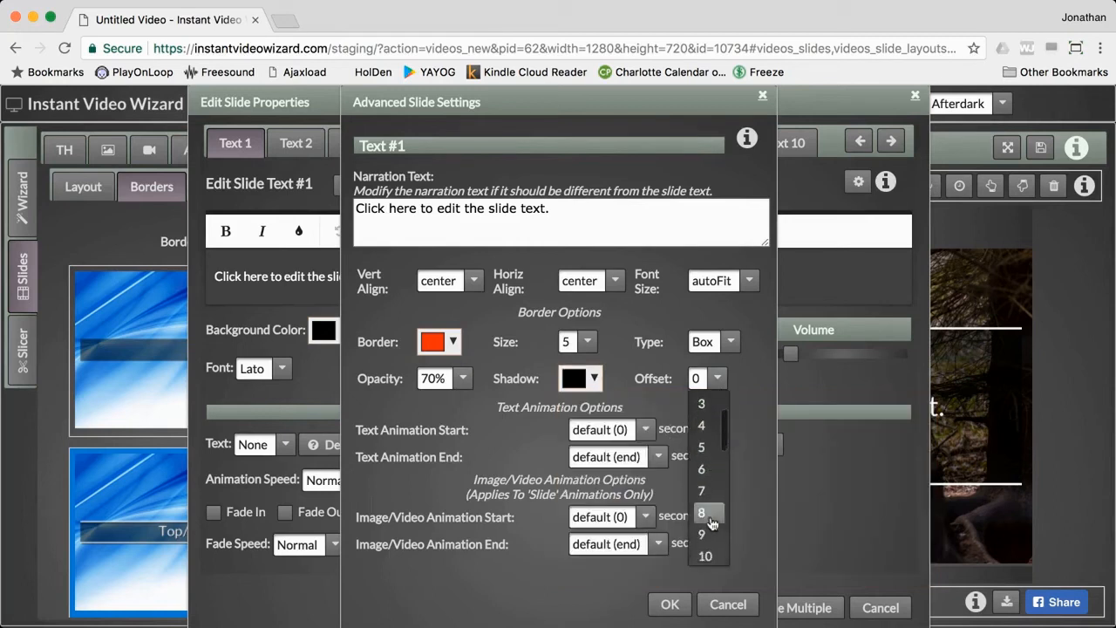
click(711, 555)
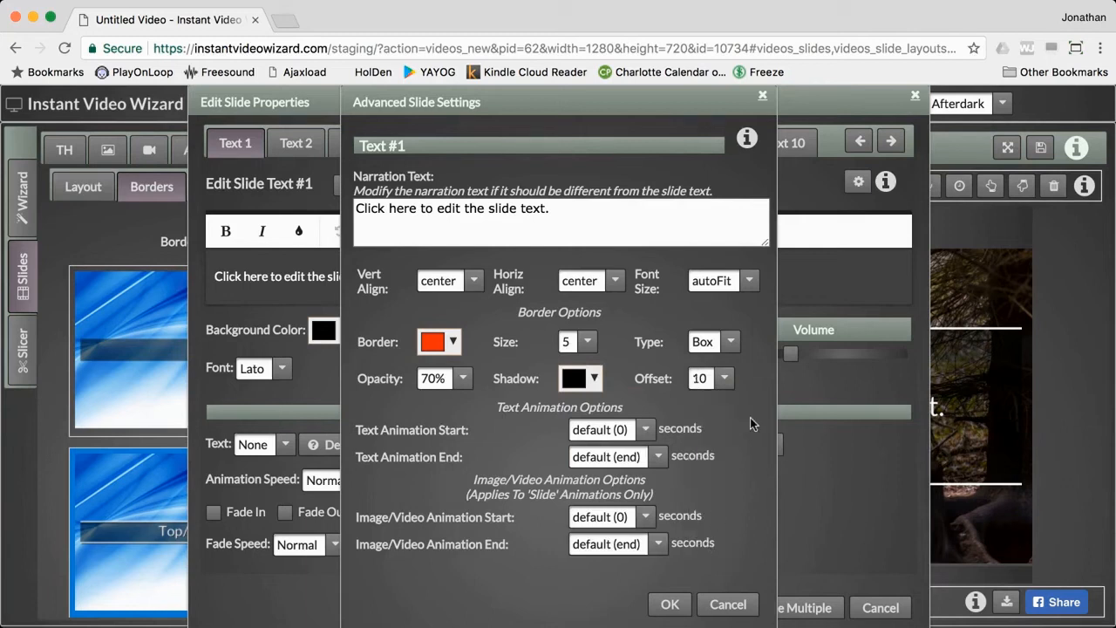
click(679, 605)
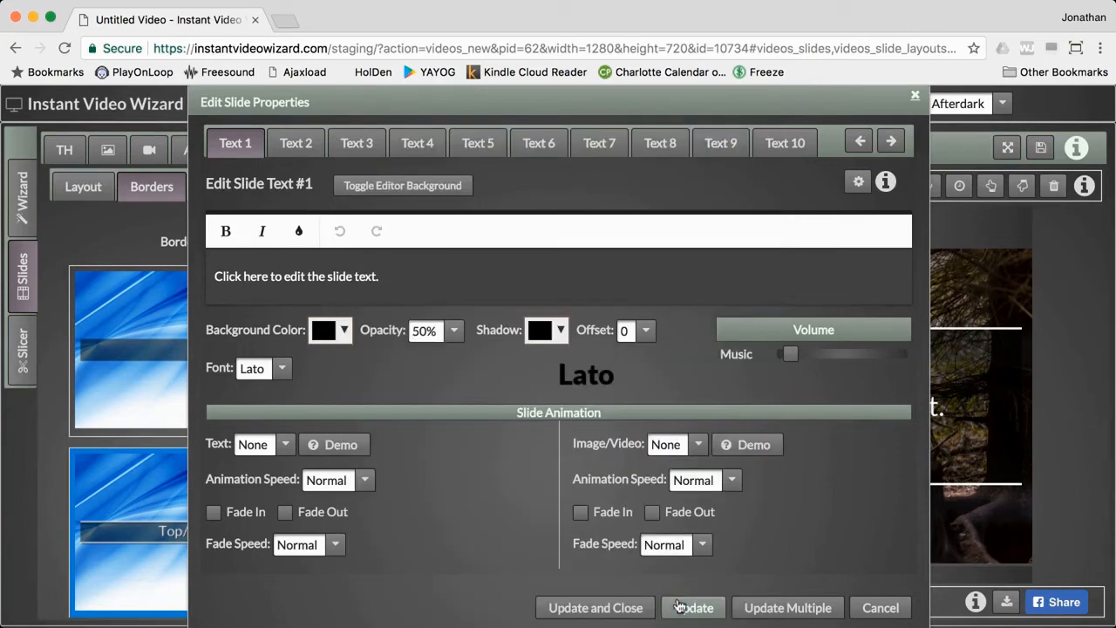
Update the slide with the pending border changes and set the first text's border size to 10 in the advanced settings.
click(626, 608)
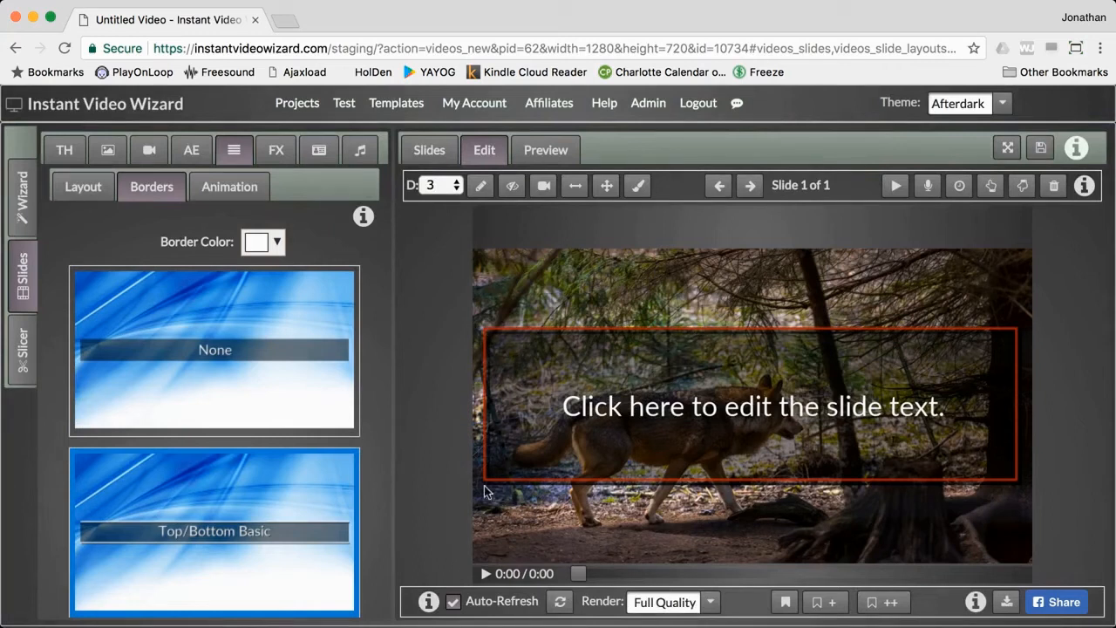
click(480, 184)
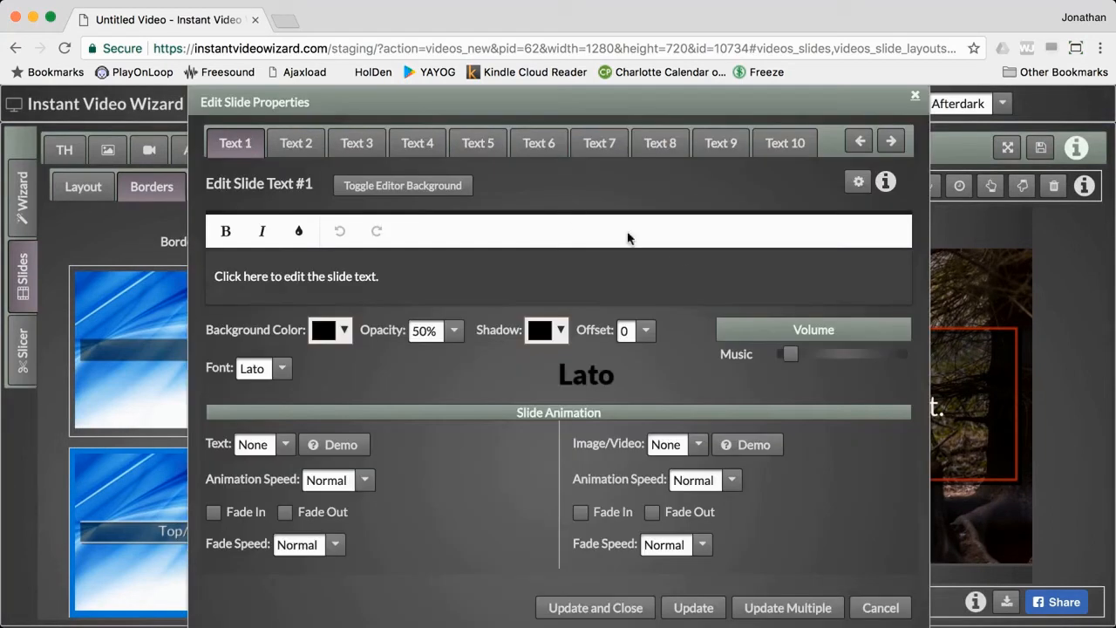
click(859, 182)
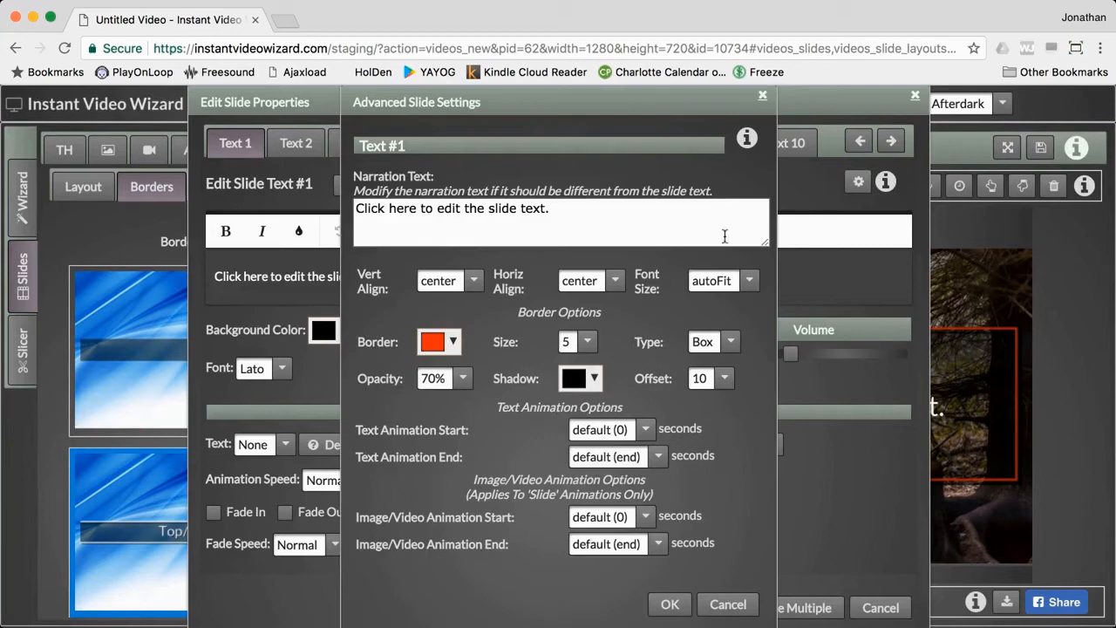
click(587, 344)
scroll(575, 471, down, 5)
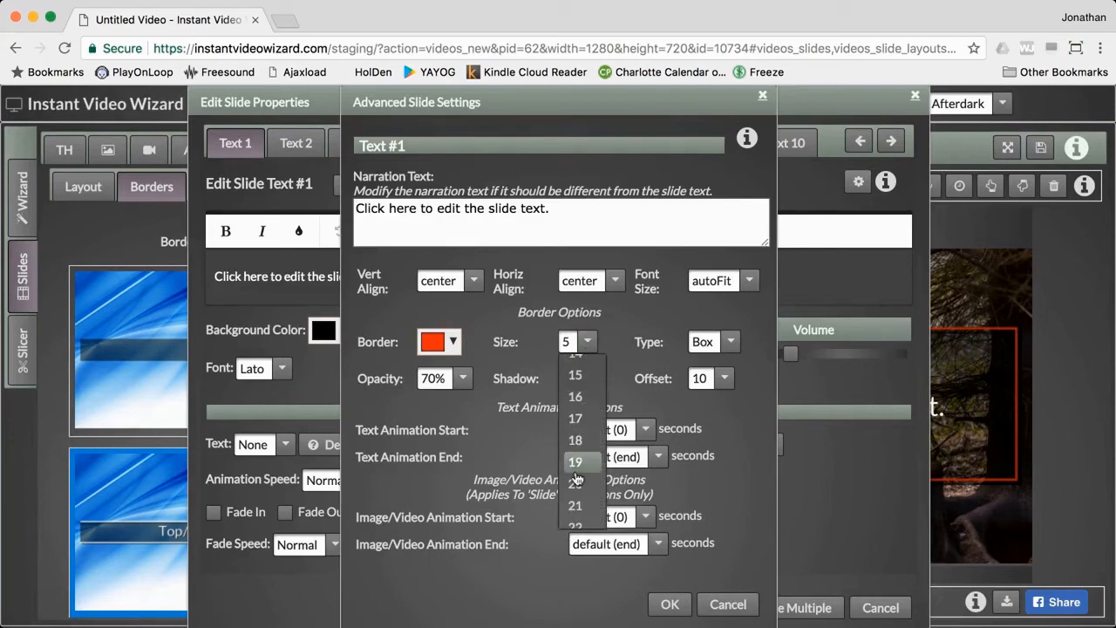
scroll(575, 475, up, 4)
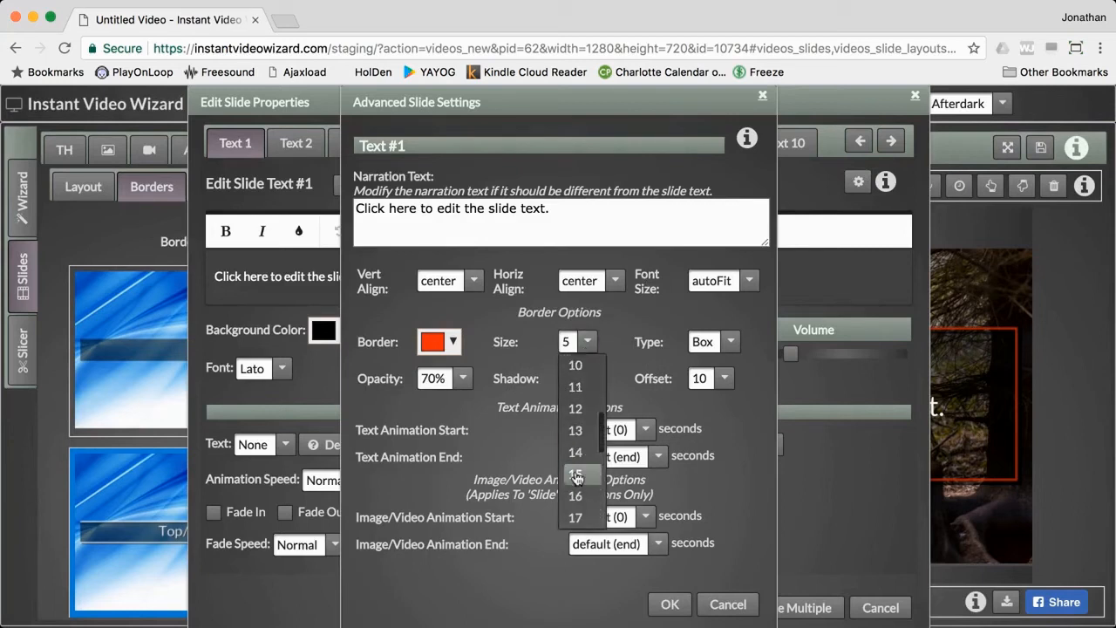
click(580, 373)
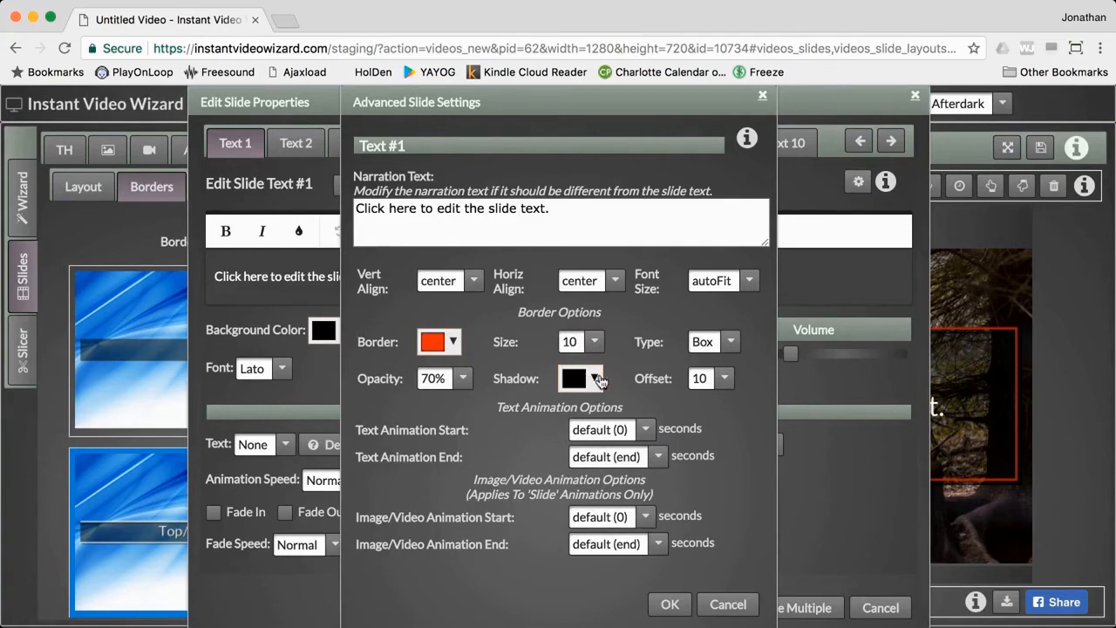
Set the first text's border shadow to grey #837f7f, accept the advanced settings and update the slide.
click(580, 377)
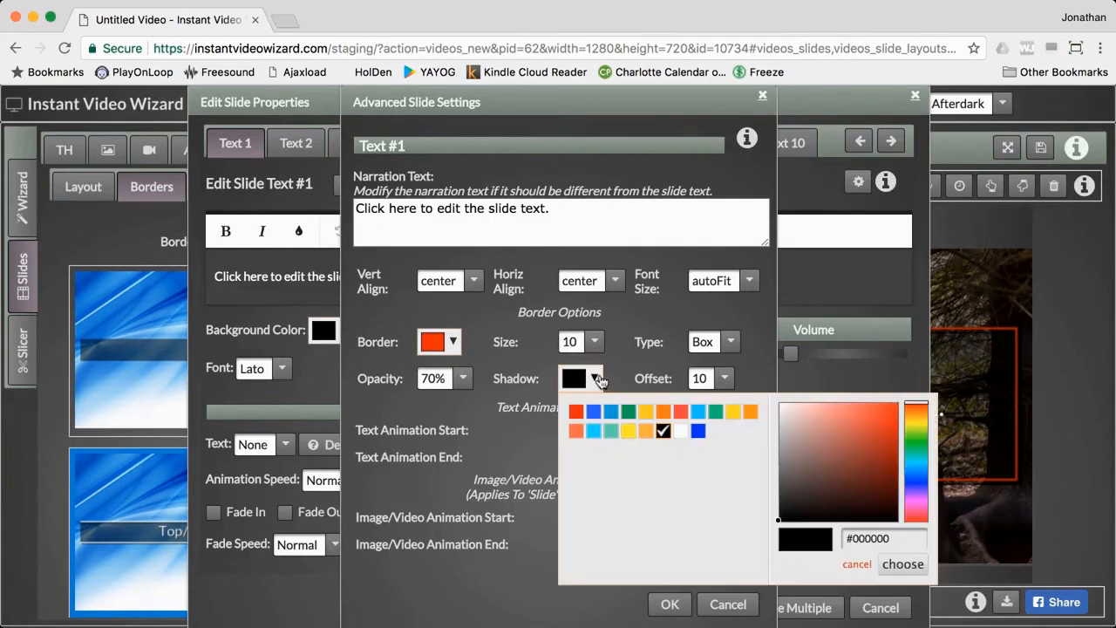
click(782, 467)
click(781, 459)
click(898, 565)
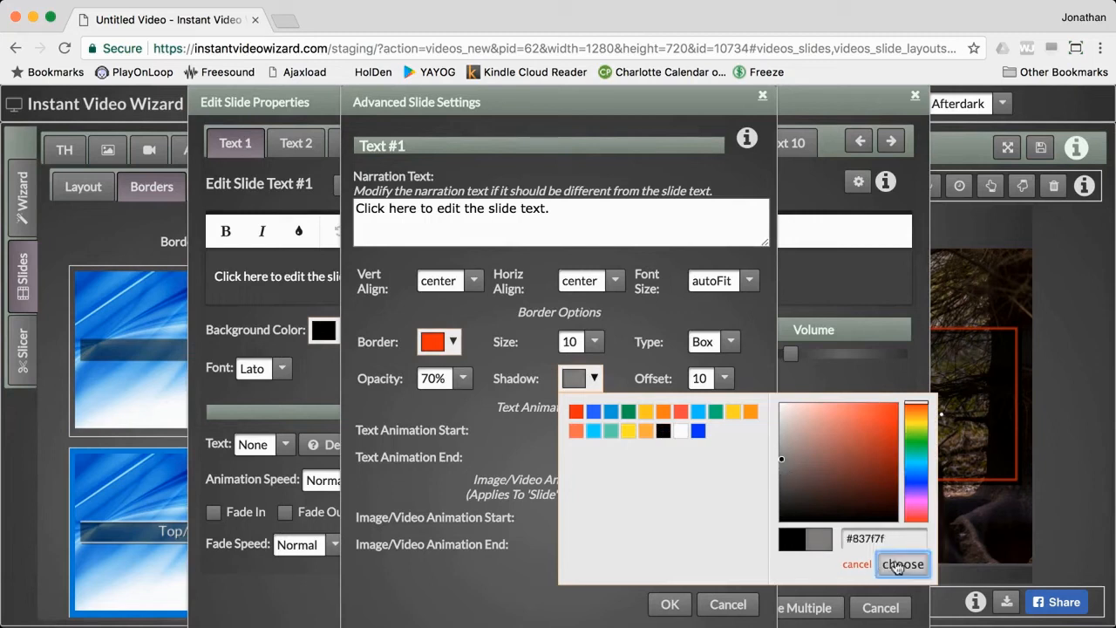
click(669, 606)
click(622, 608)
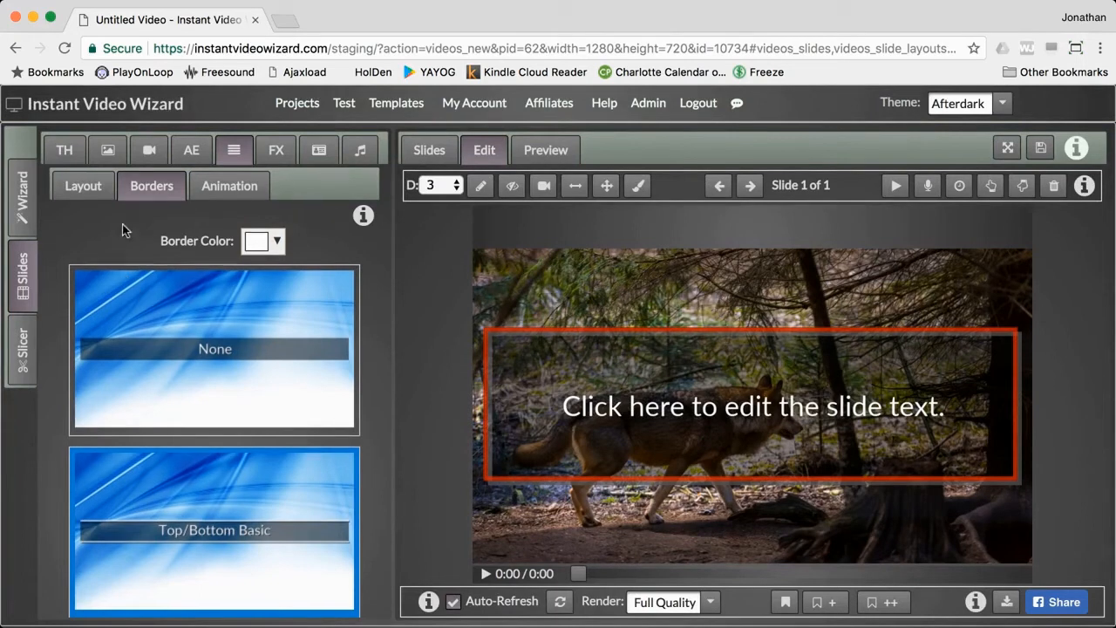
Look through the border presets and review the border options in the first text's advanced settings.
scroll(122, 228, down, 5)
scroll(122, 228, down, 4)
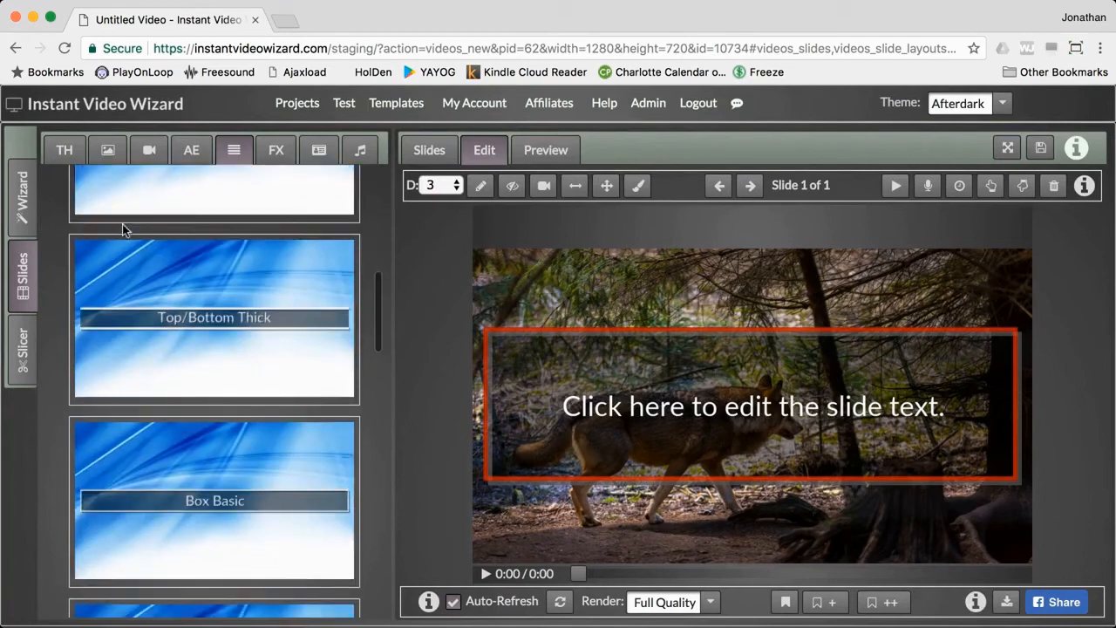
scroll(122, 229, up, 10)
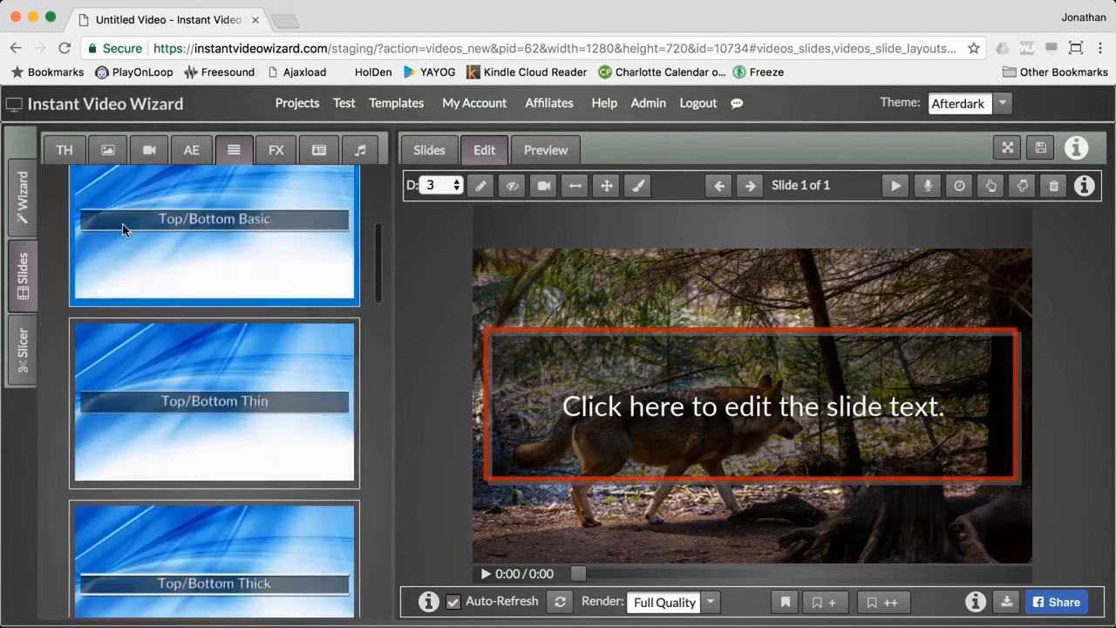
click(479, 185)
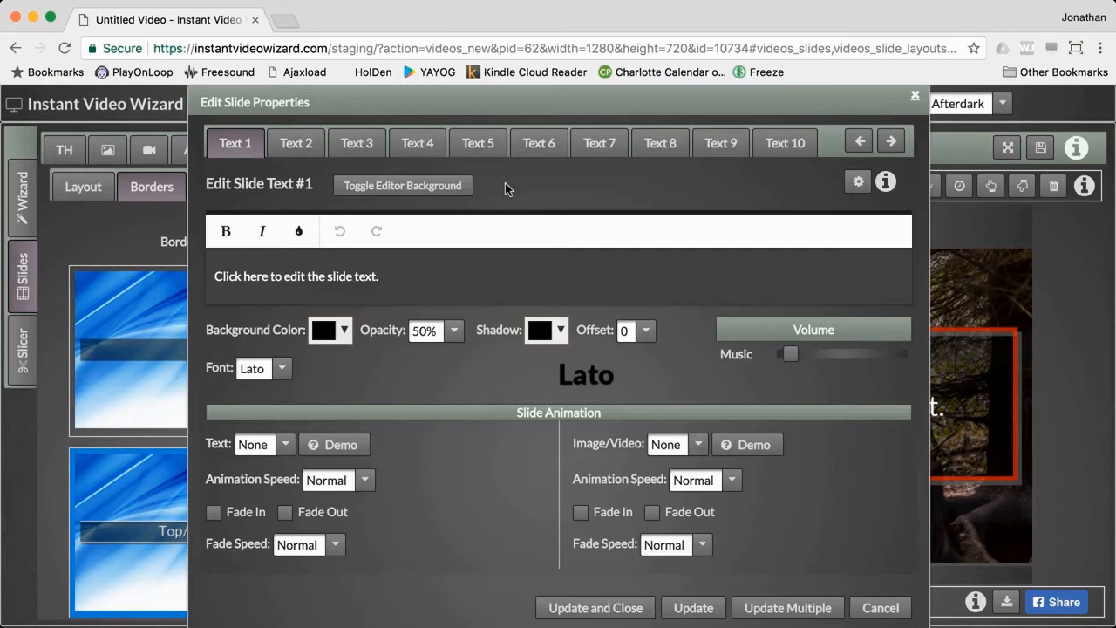
click(858, 183)
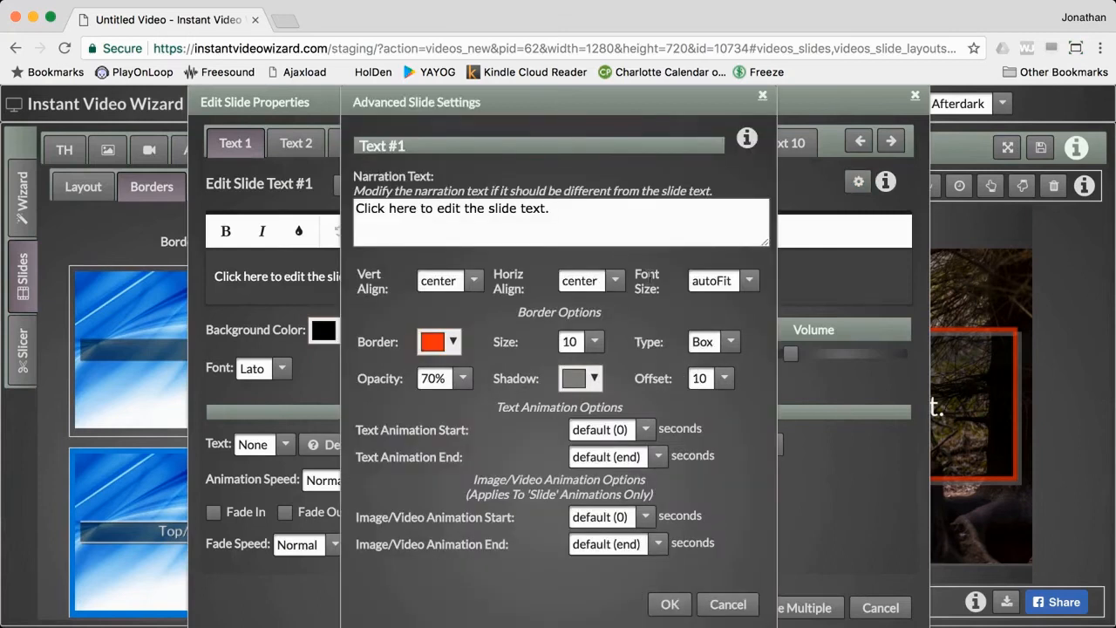
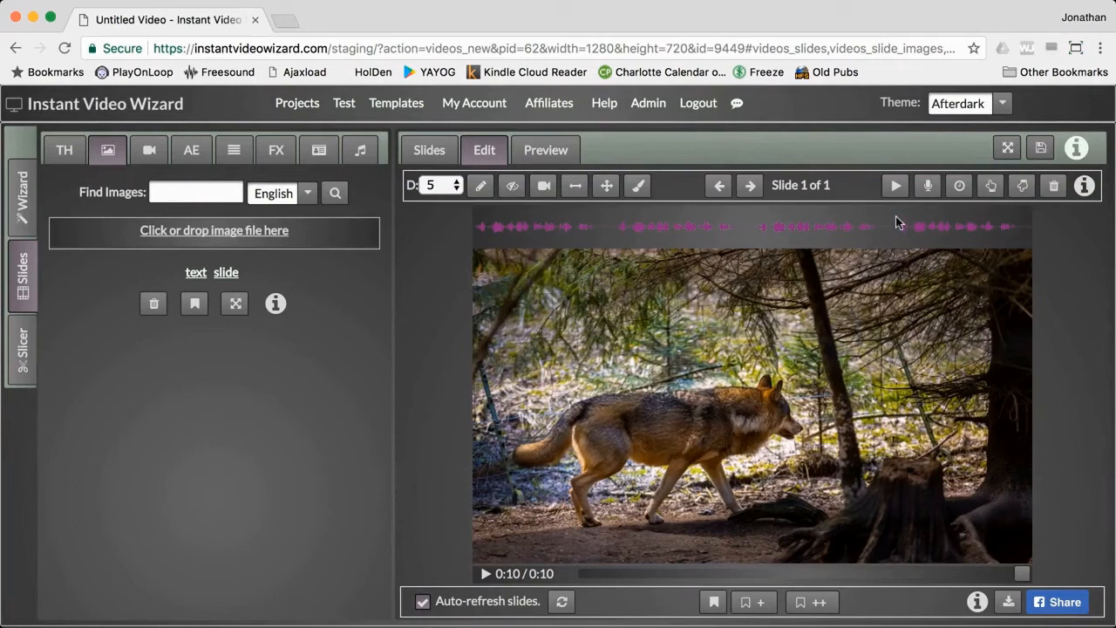
Play the narrated slide and examine the first text's Text Animation Start choices, leaving the slide properties unchanged.
click(896, 187)
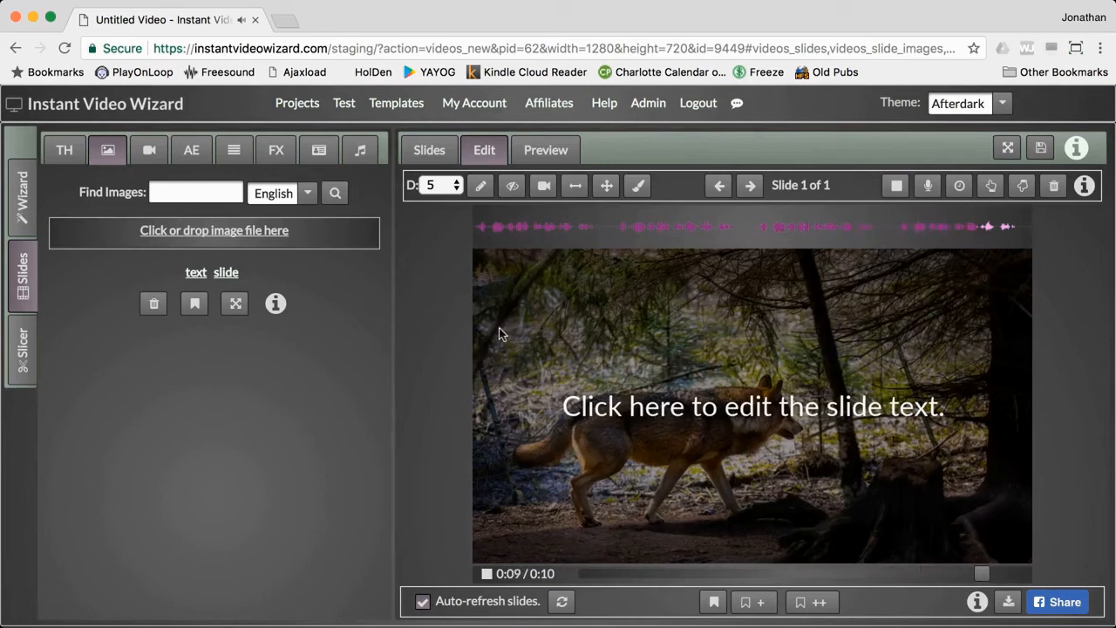
click(479, 185)
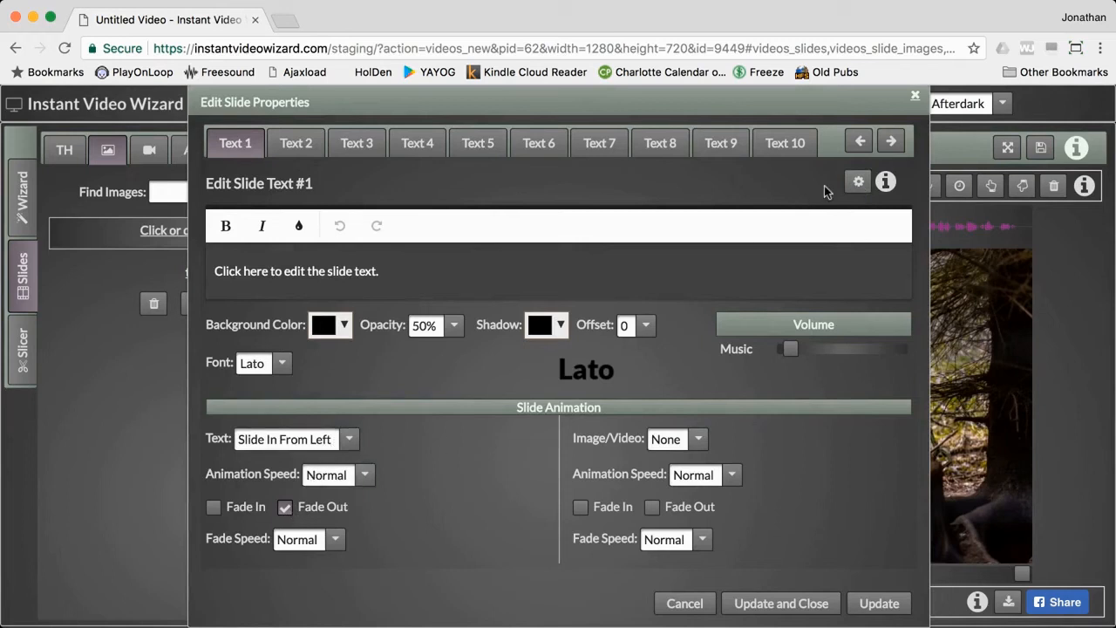
click(857, 185)
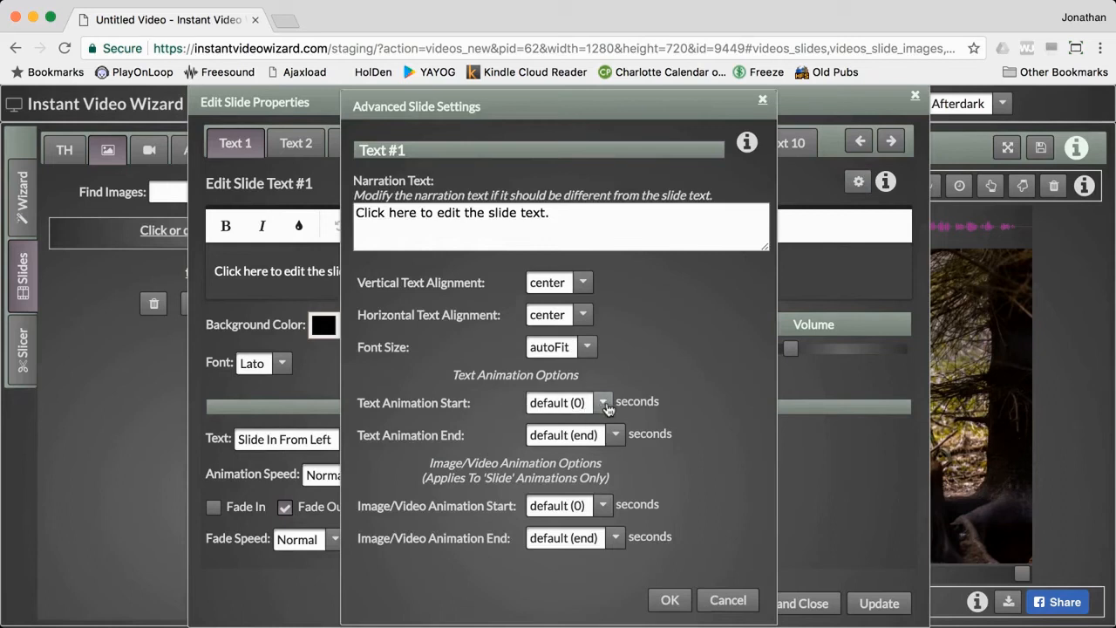
click(605, 405)
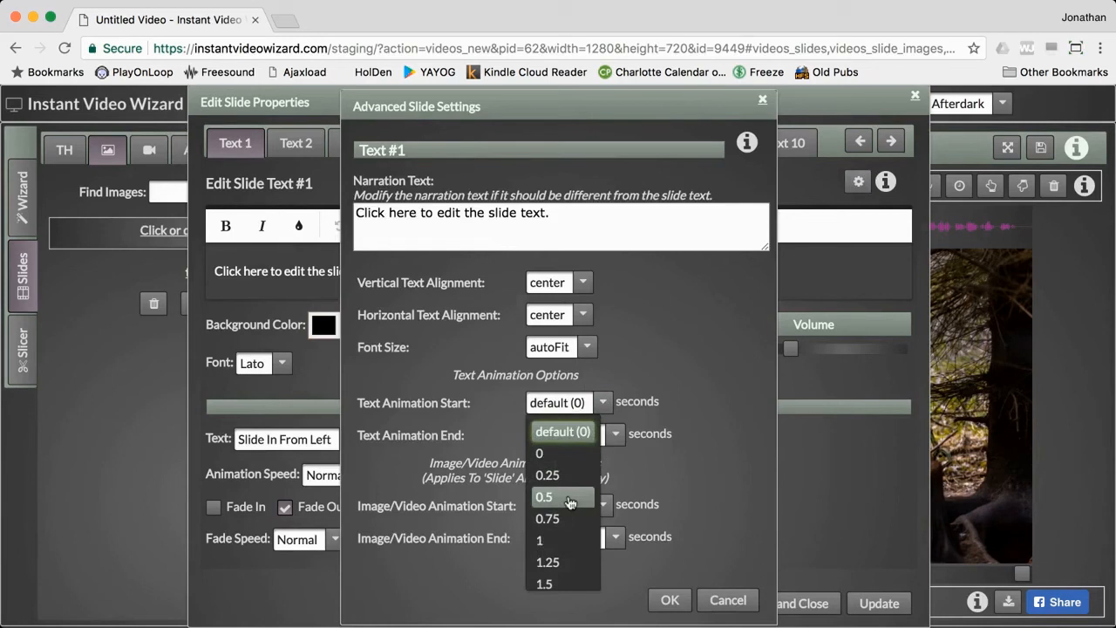
click(565, 432)
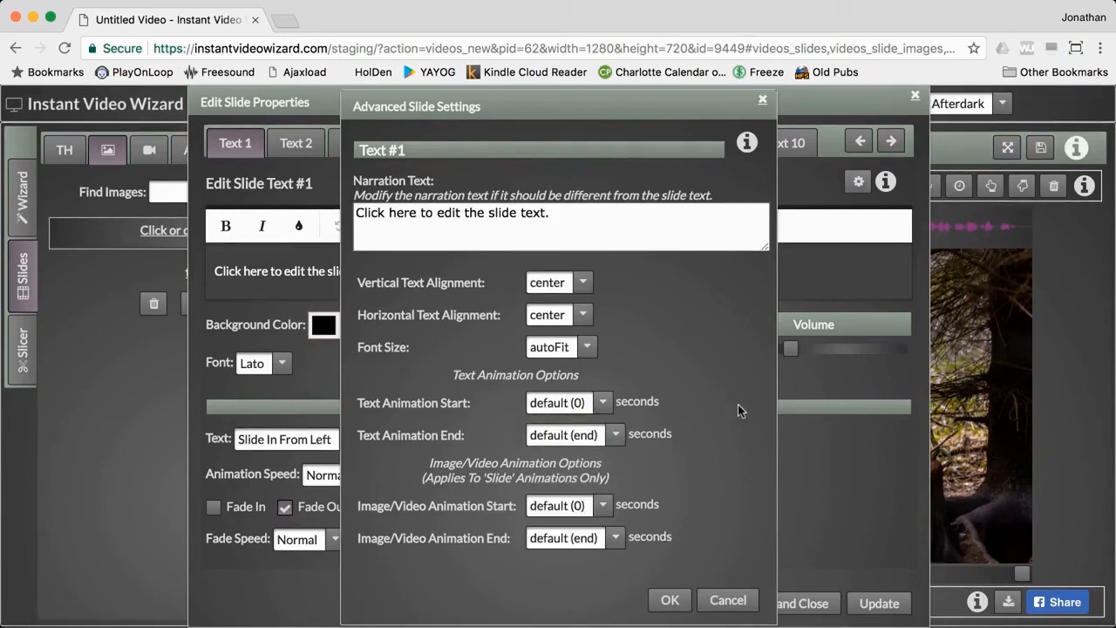
click(724, 601)
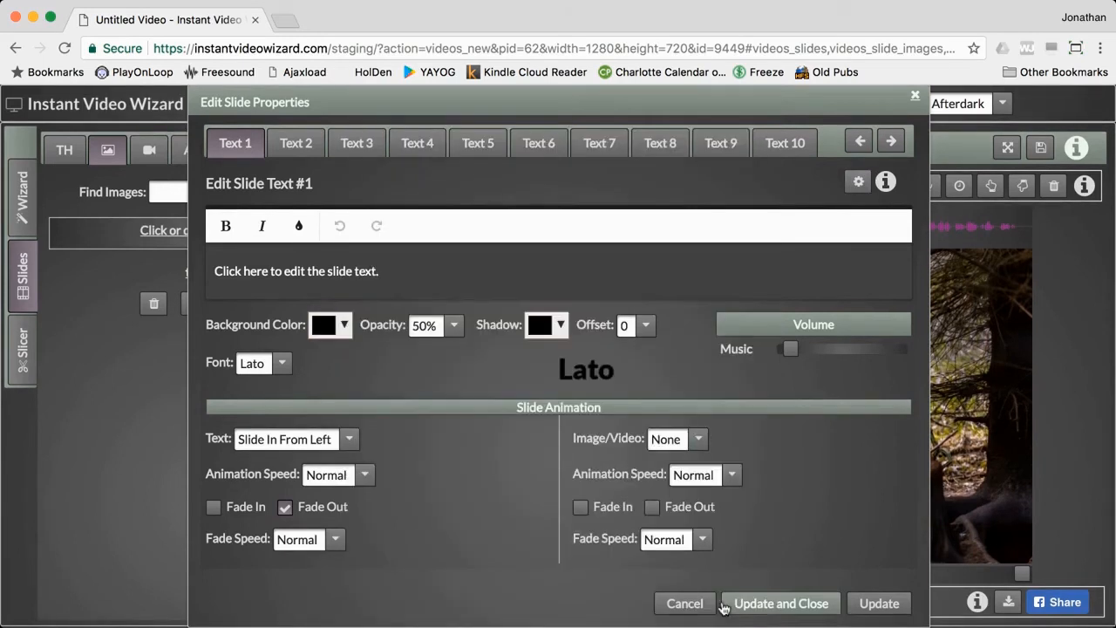
click(696, 601)
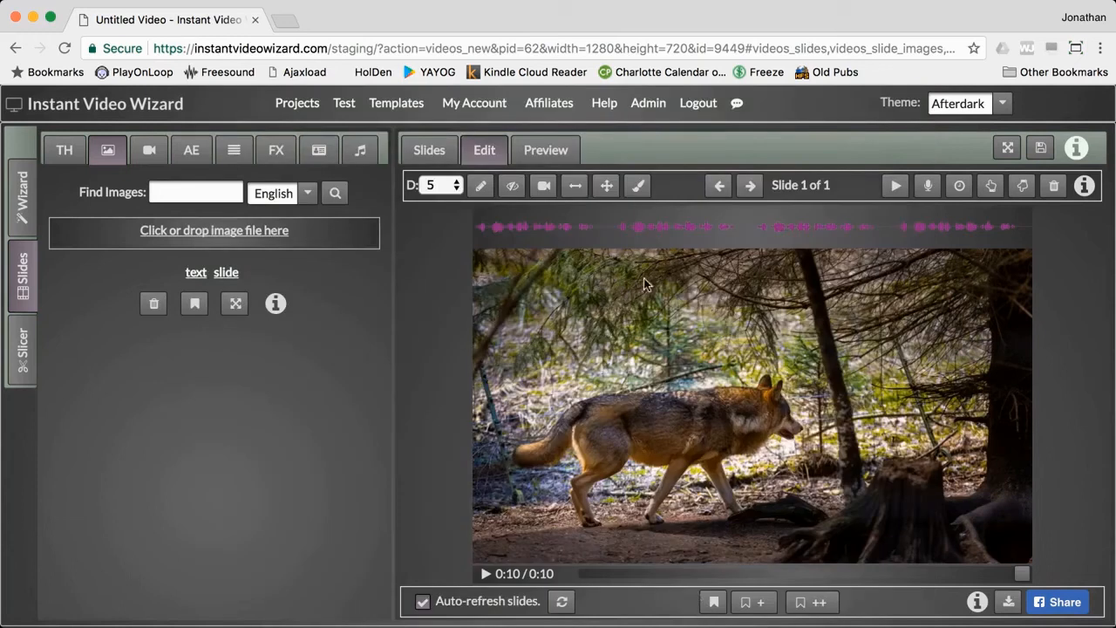
Set the Text Animation start time of Text #1 to 2.56 seconds, at the first pause in the slide audio, and play the slide.
click(611, 229)
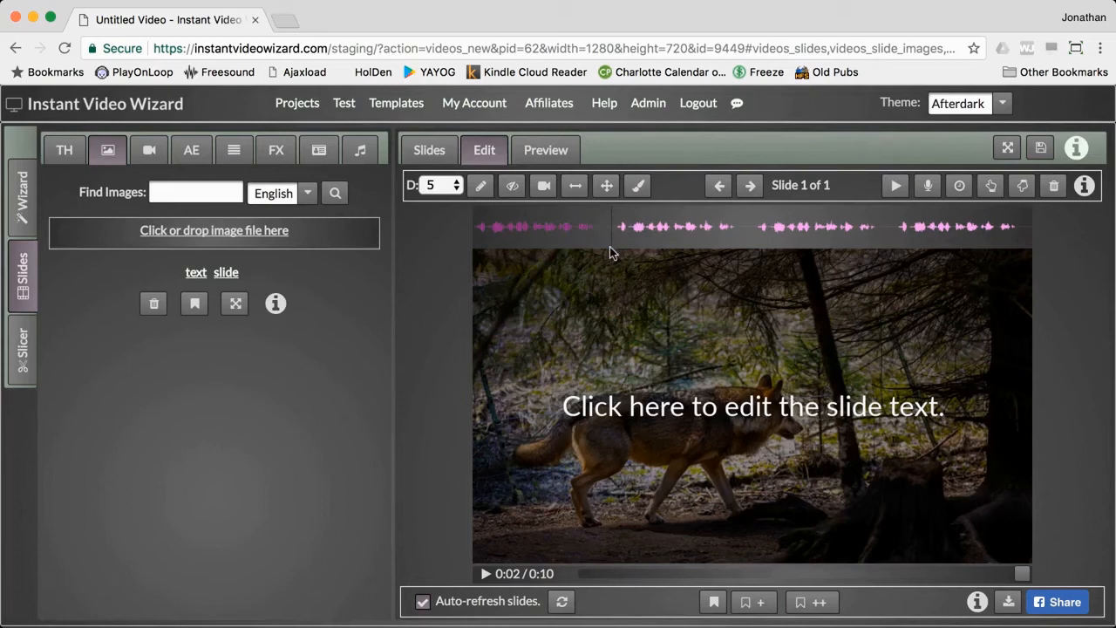
click(959, 189)
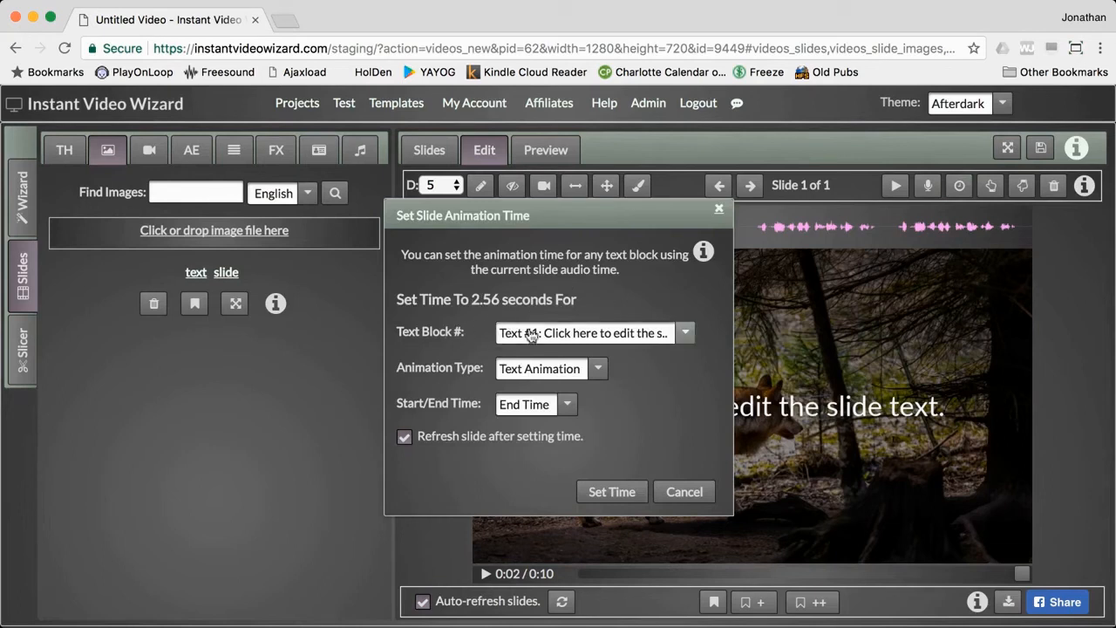
click(565, 337)
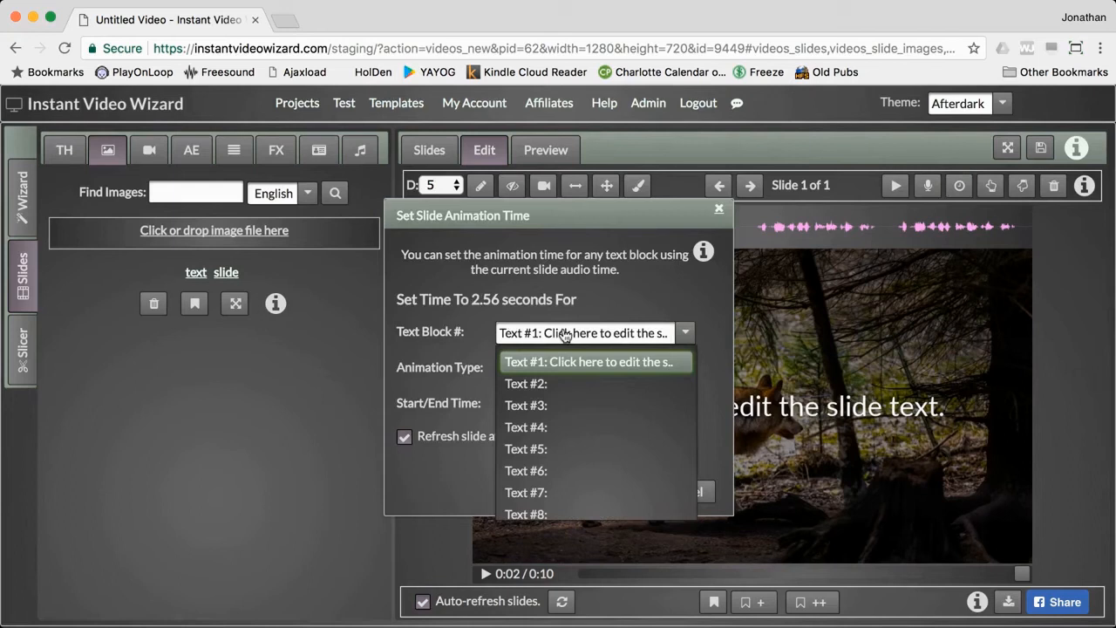
click(565, 336)
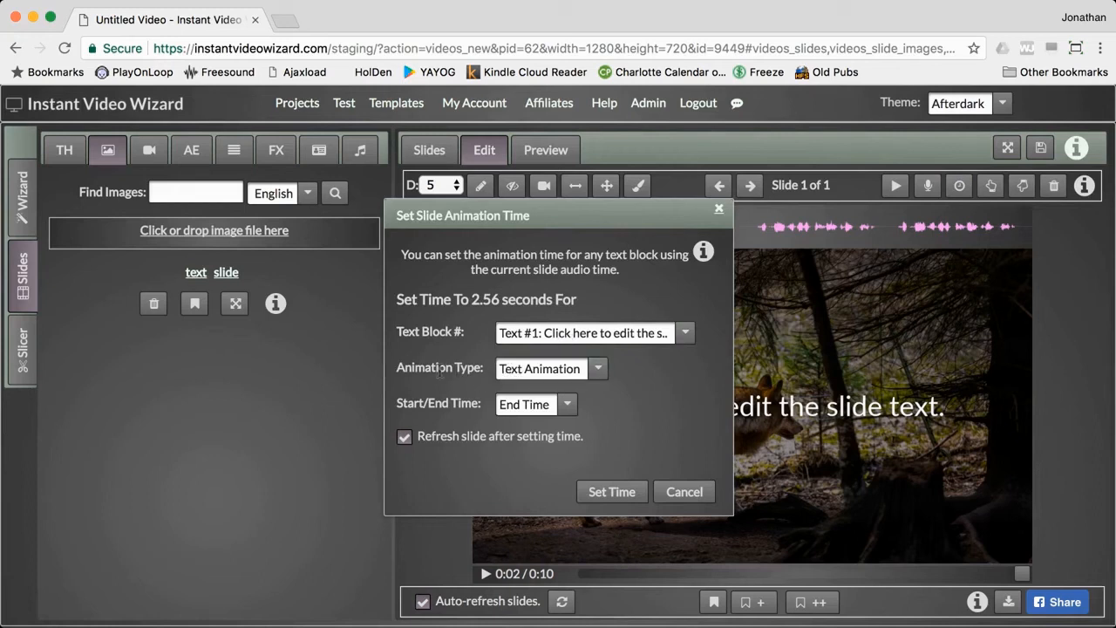
click(530, 406)
click(521, 430)
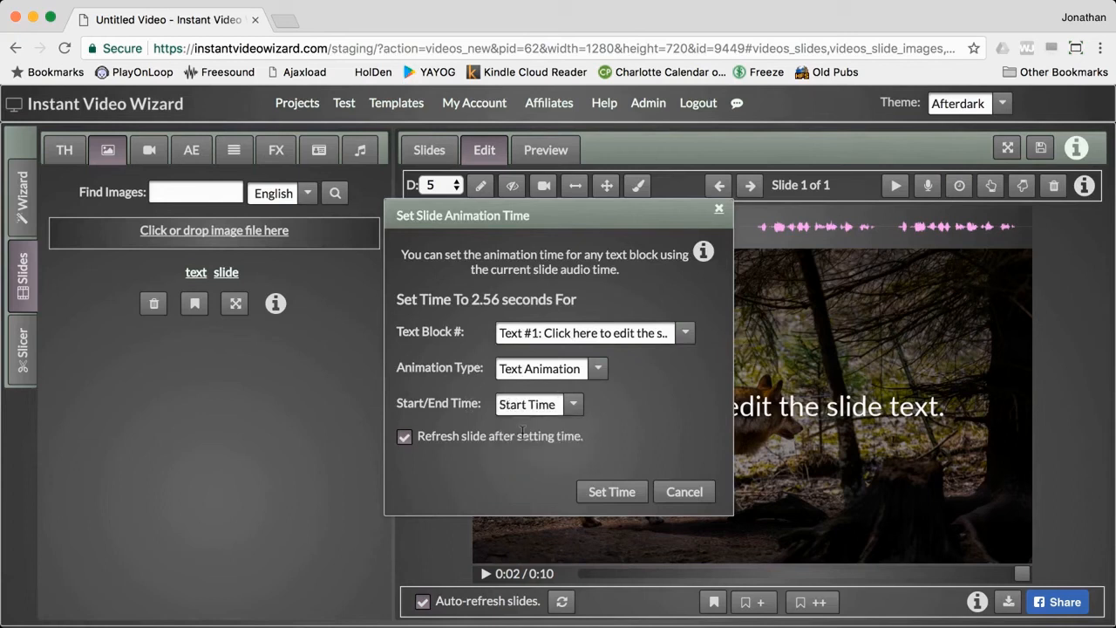
drag(603, 213, 691, 299)
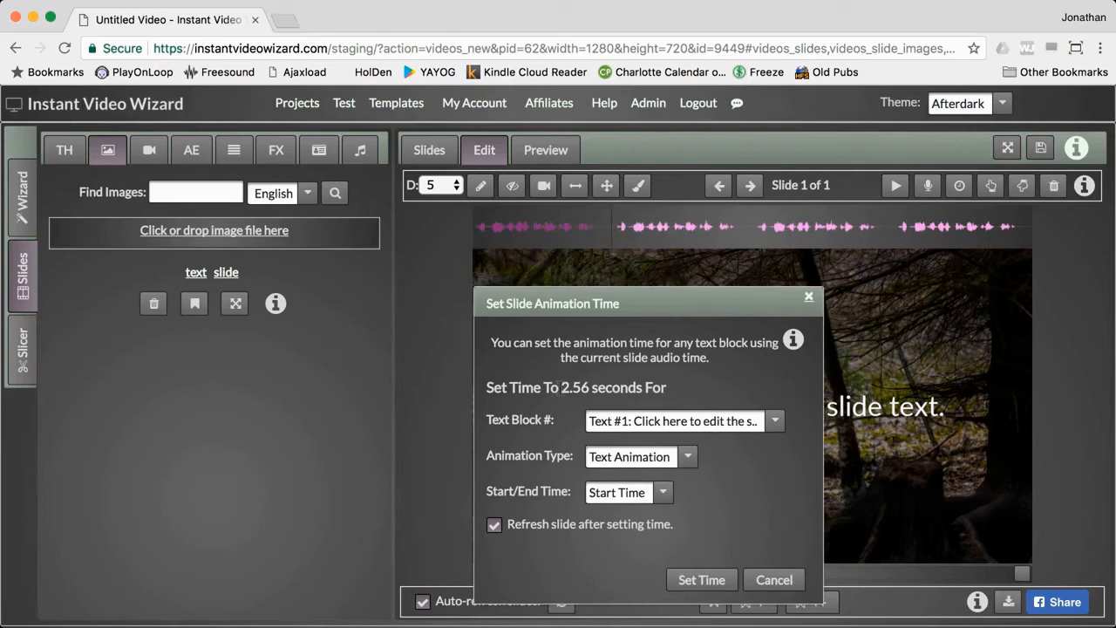
drag(559, 387, 590, 387)
drag(604, 301, 604, 273)
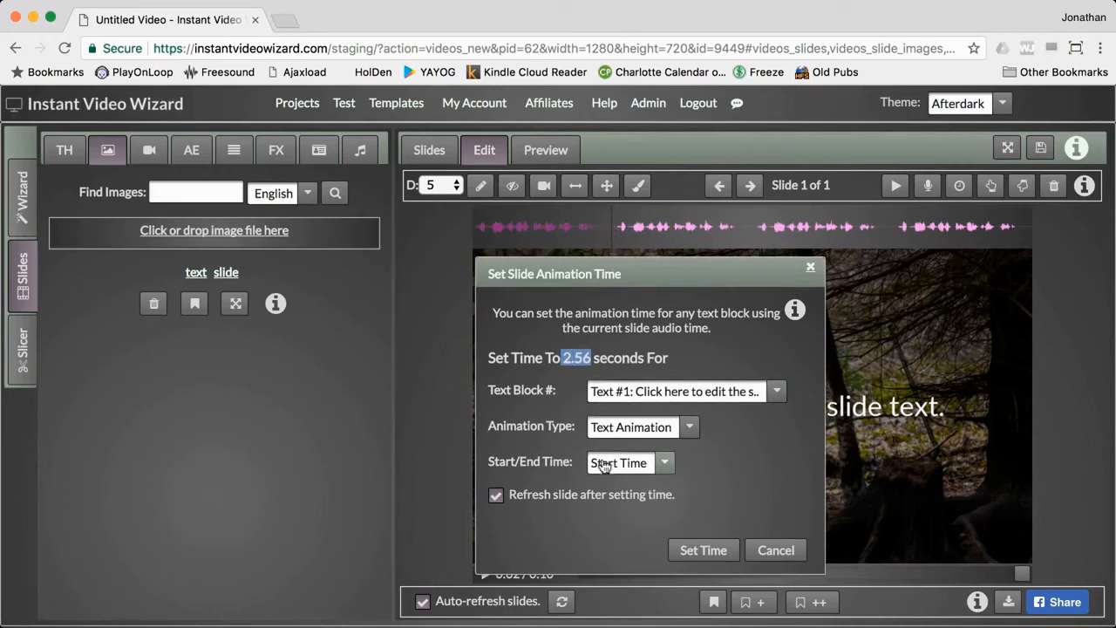
click(696, 550)
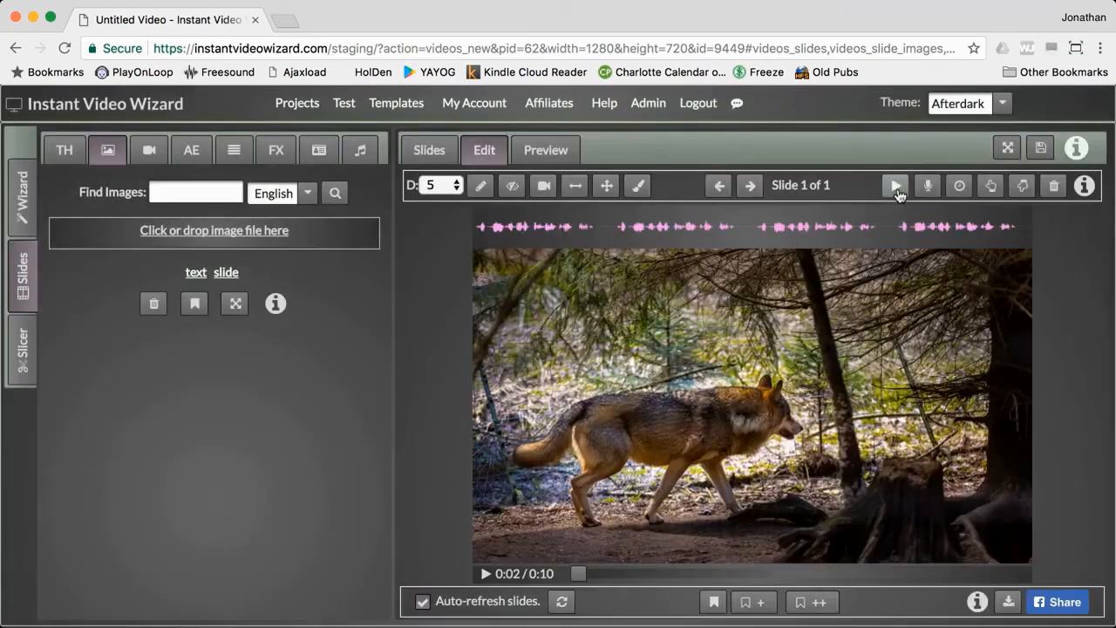
click(897, 186)
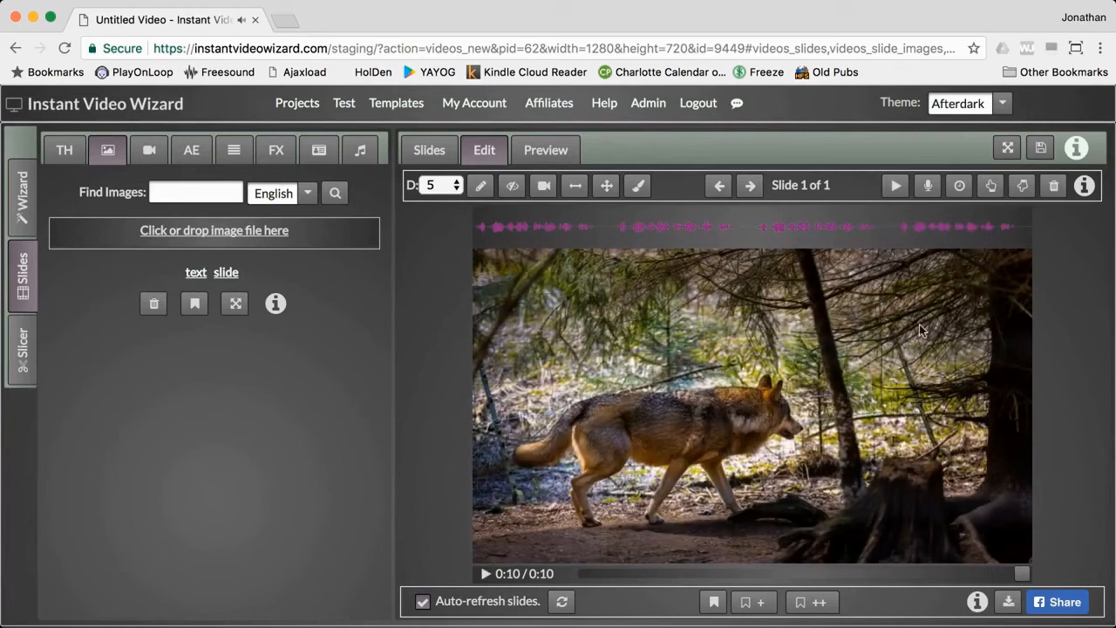
Set the Text Animation end time of Text #1 to 4.91 seconds, using the pause after the second phrase in the slide audio.
click(737, 227)
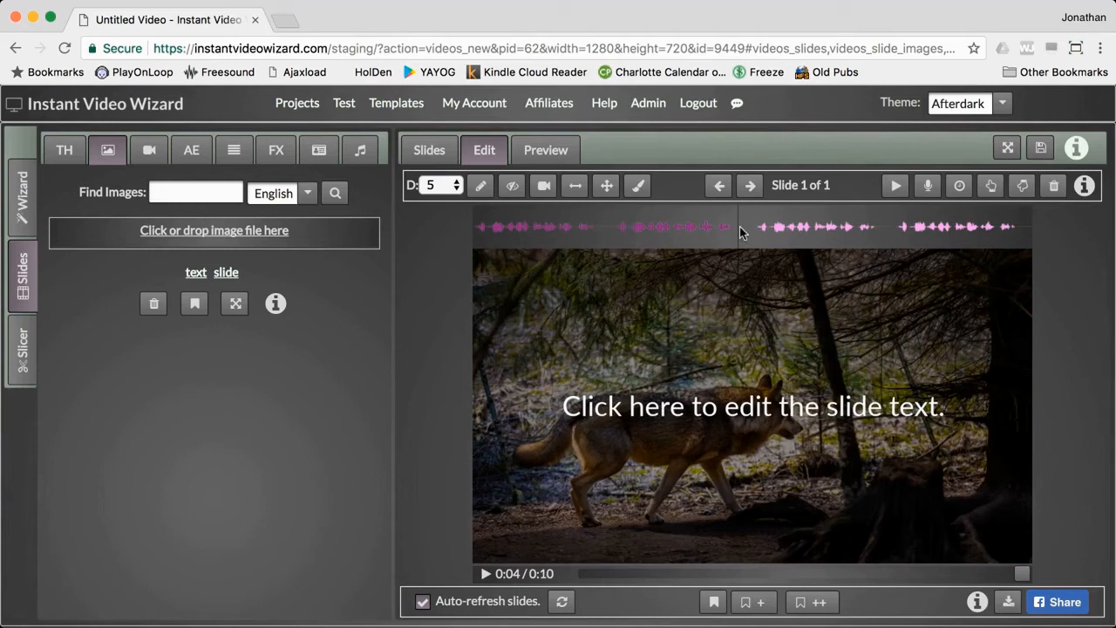
click(959, 188)
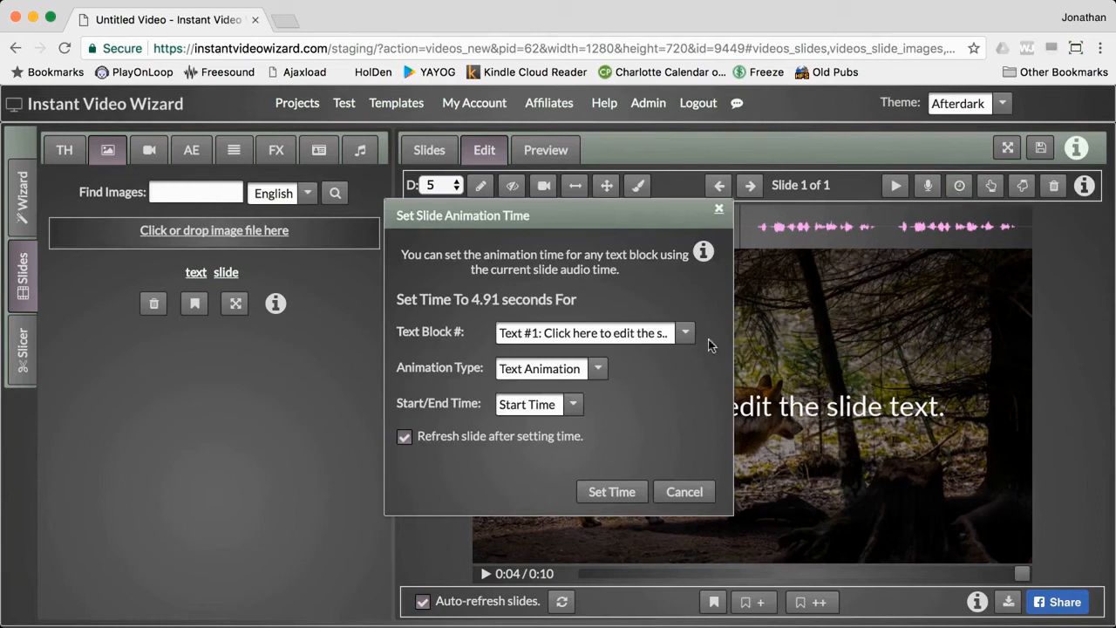
click(551, 410)
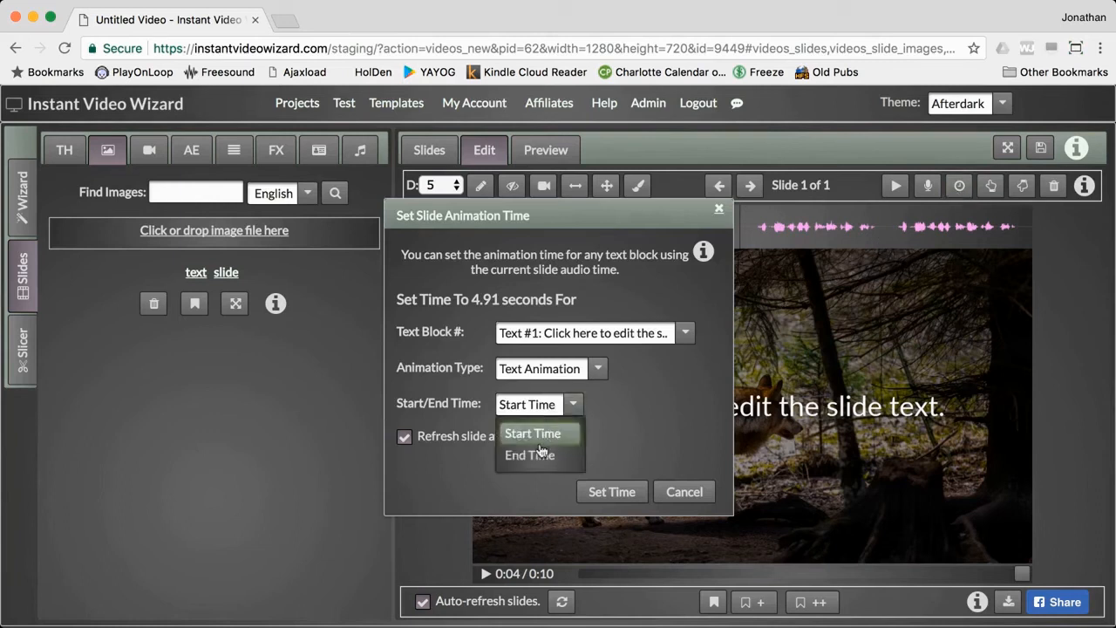
click(534, 452)
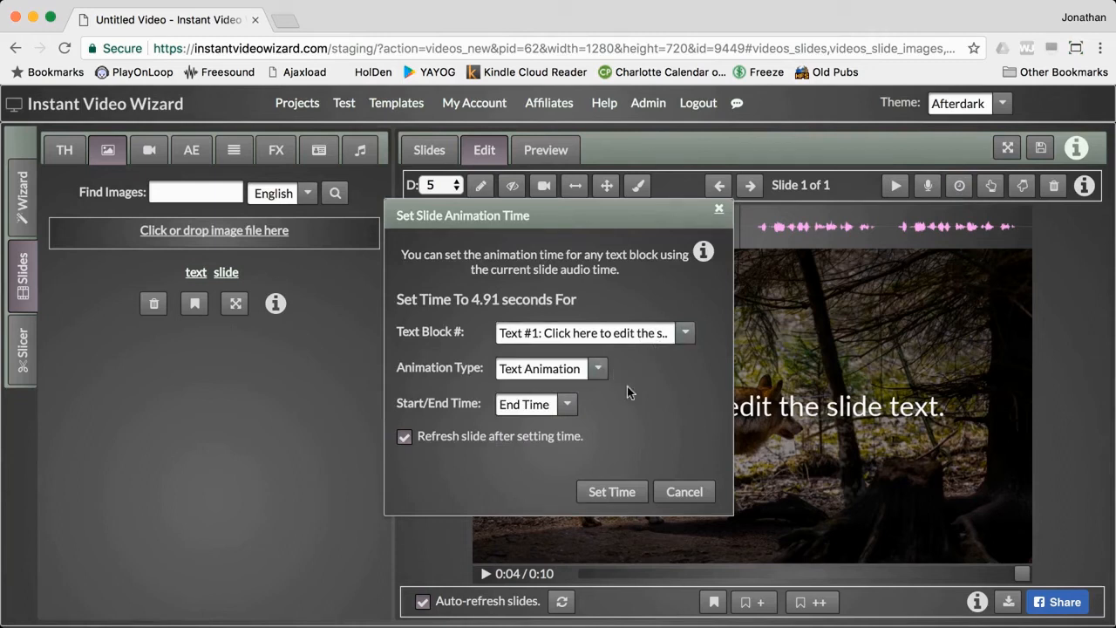
click(602, 492)
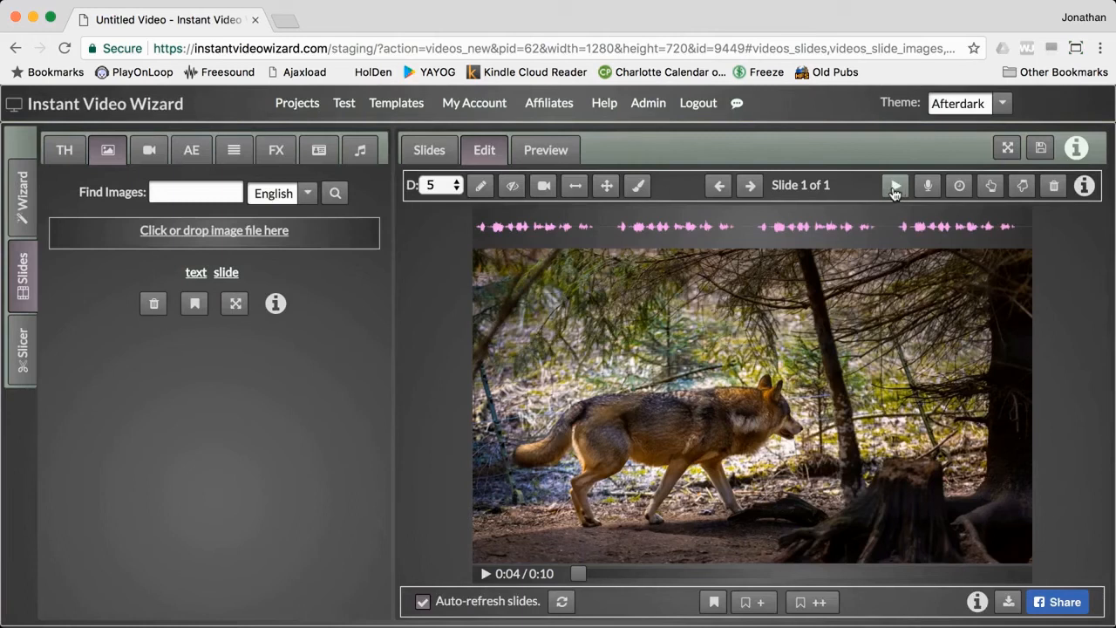
Play the slide audio, stop it at 8.42 seconds, and review the text block and animation type choices for setting the animation time.
click(895, 187)
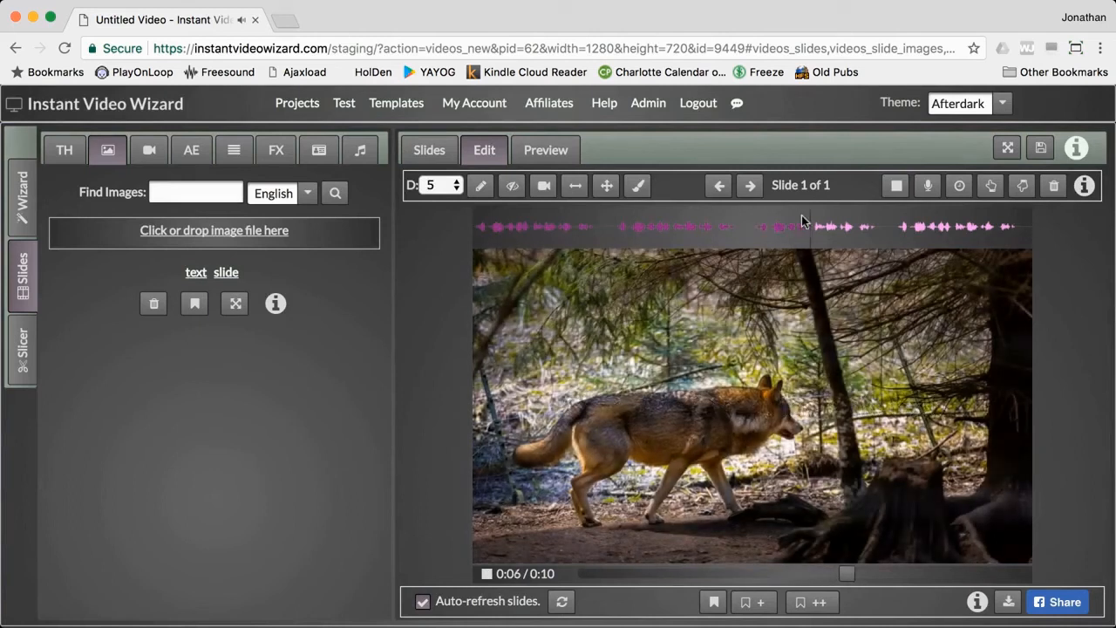
click(898, 199)
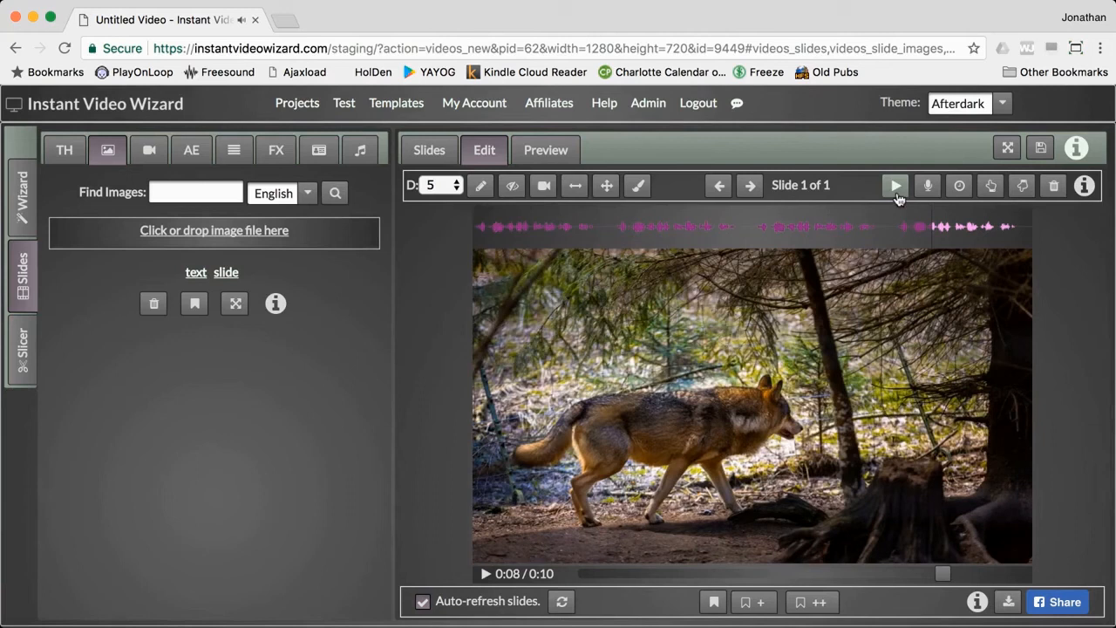
click(959, 186)
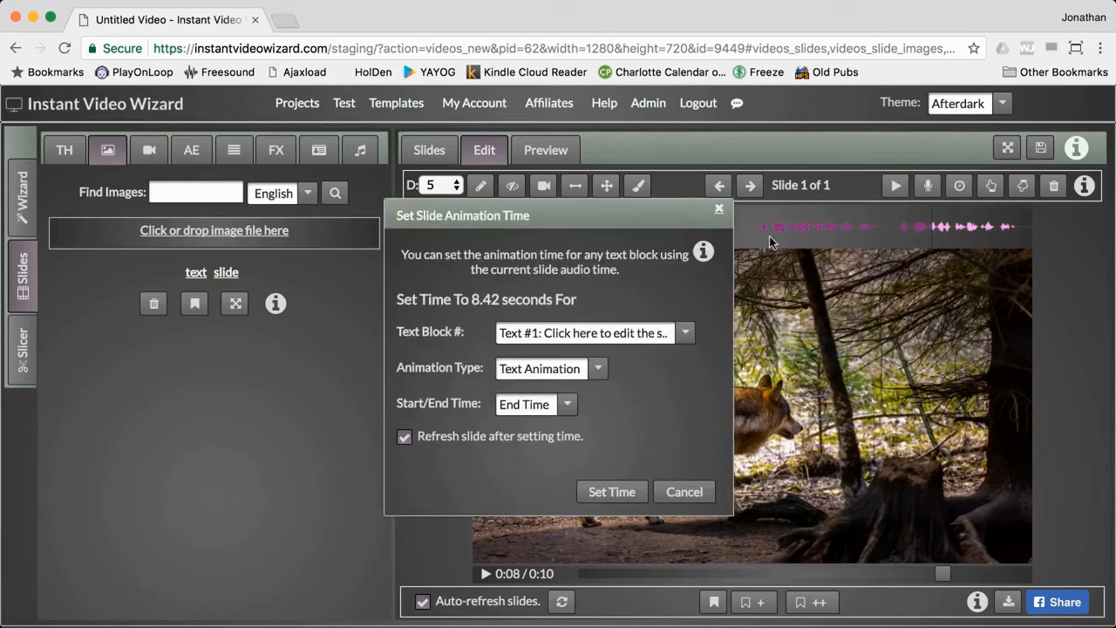
click(652, 341)
scroll(648, 369, down, 1)
scroll(648, 369, up, 1)
click(635, 353)
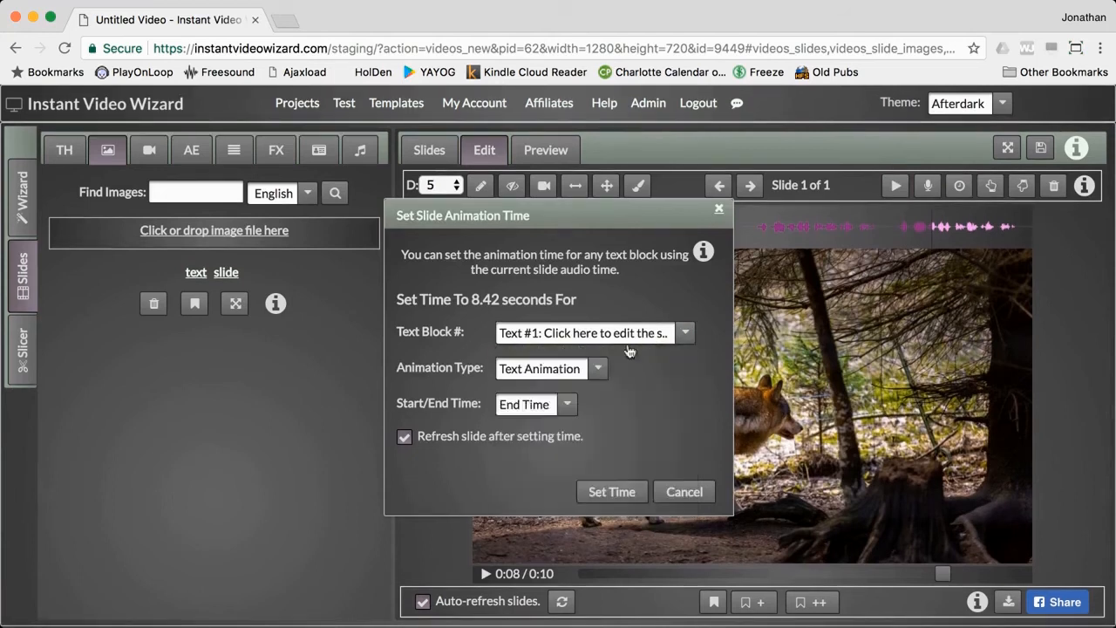
click(582, 378)
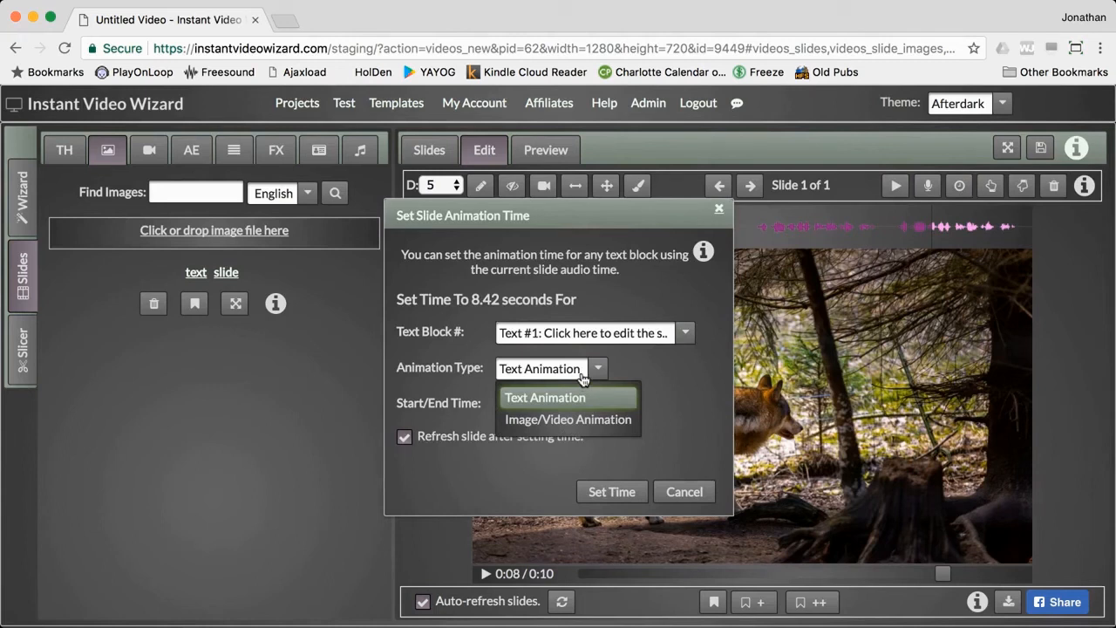
click(581, 377)
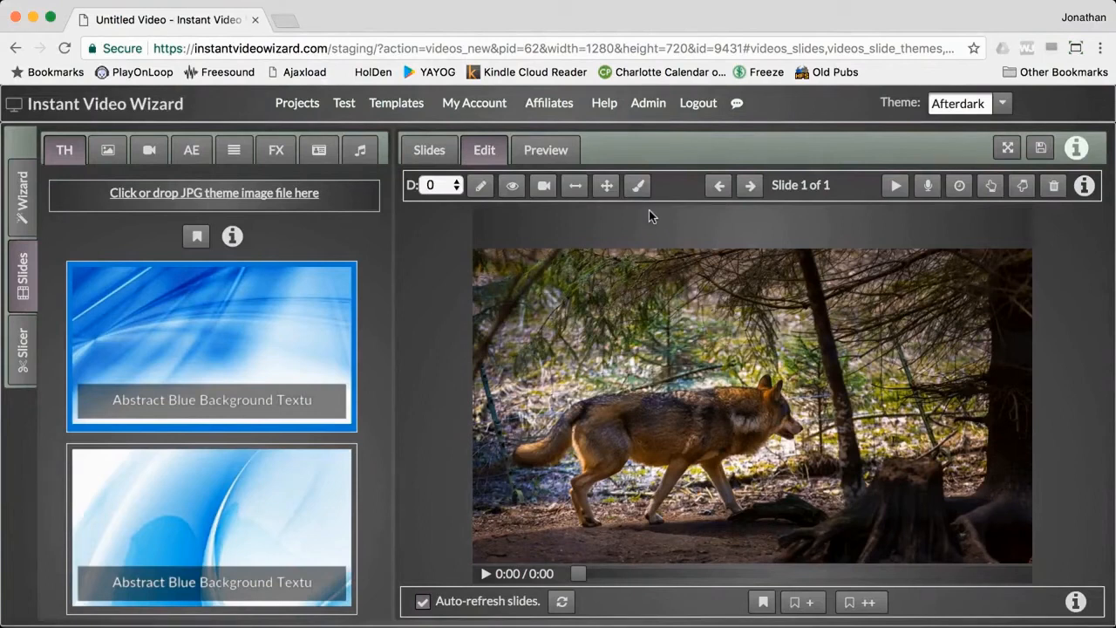
Open the wolf image in the image editor and try adding an Indie Flower text reading "This is my text" above the wolf.
click(642, 192)
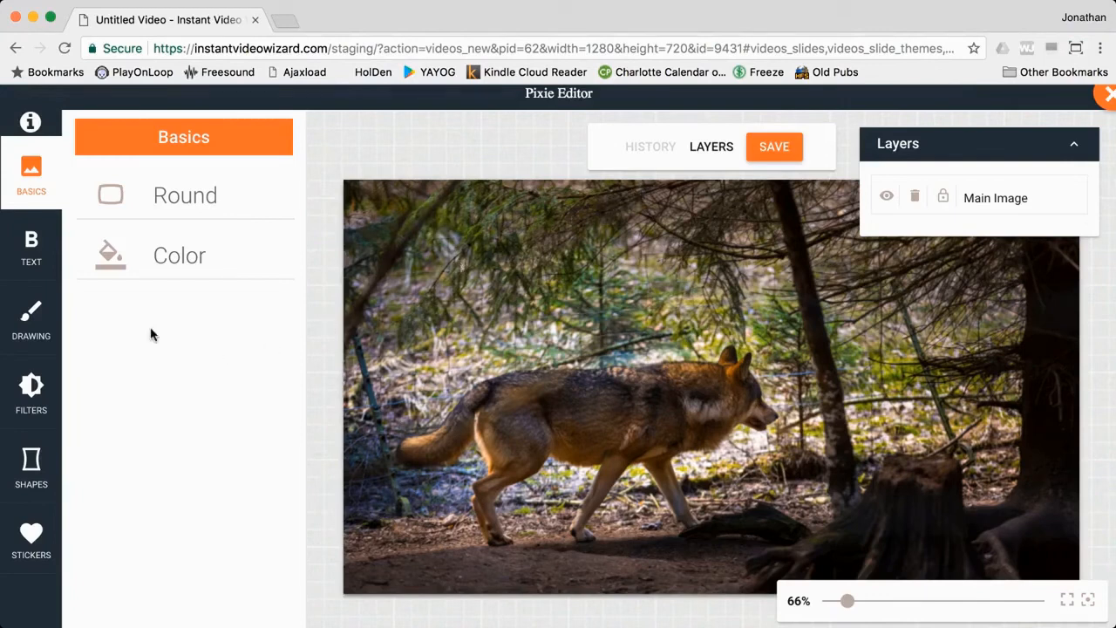
click(33, 253)
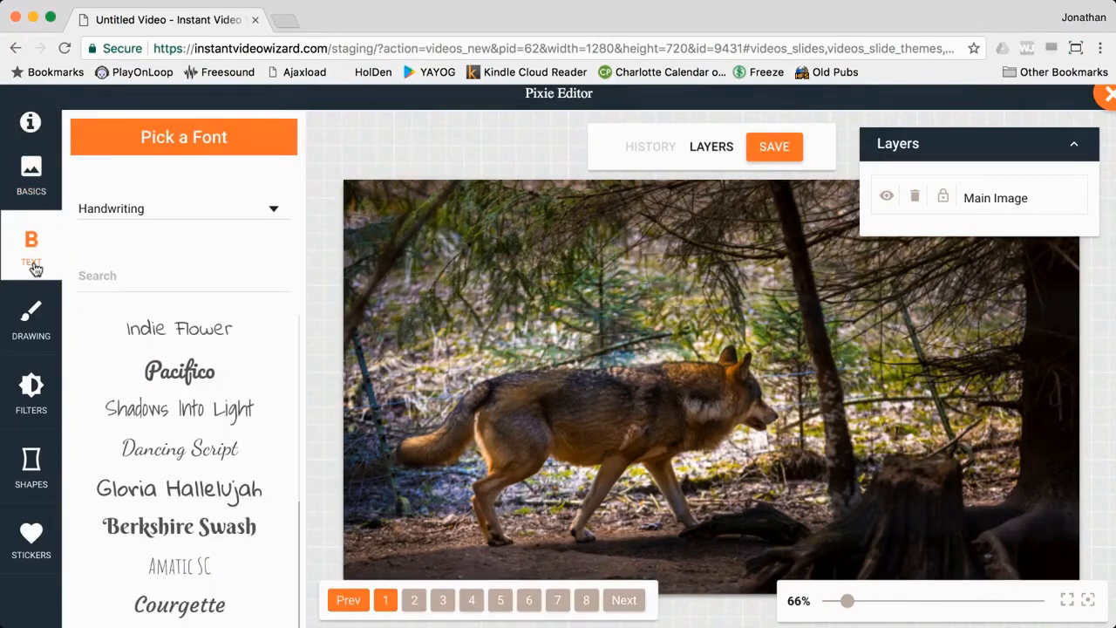
click(165, 336)
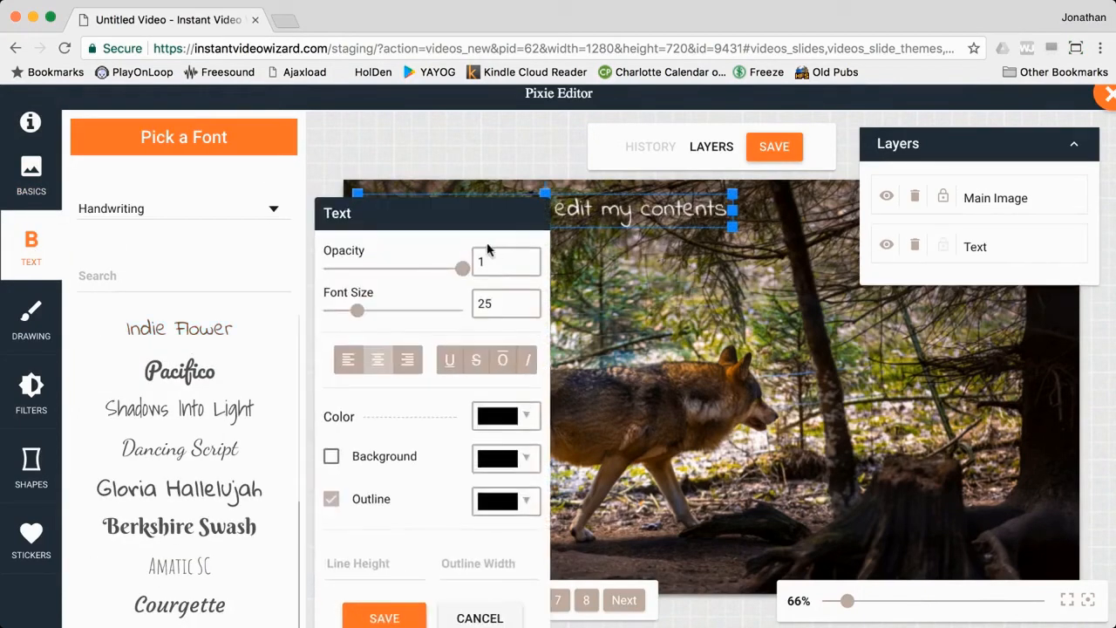
drag(509, 226, 294, 190)
double_click(456, 215)
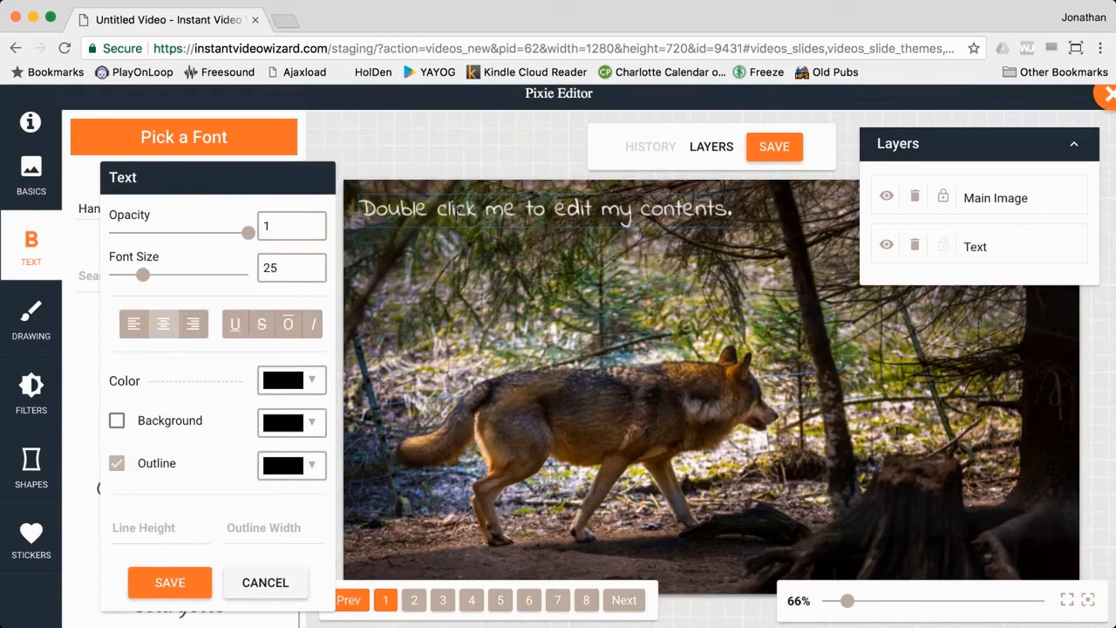
key(super+a)
text(This is my te)
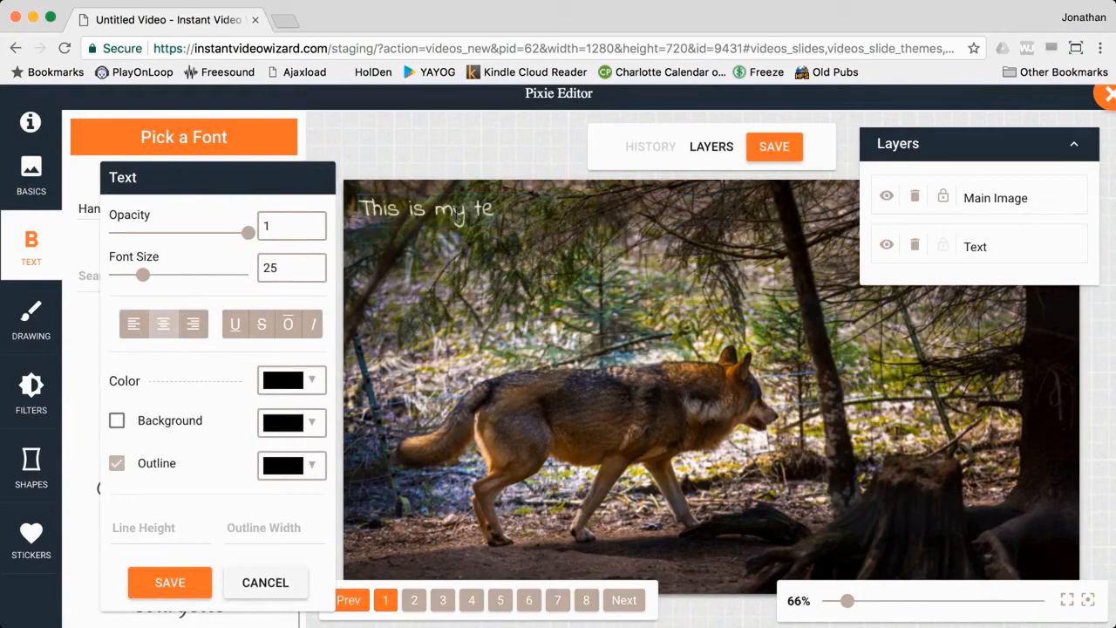
click(561, 254)
drag(455, 211, 653, 273)
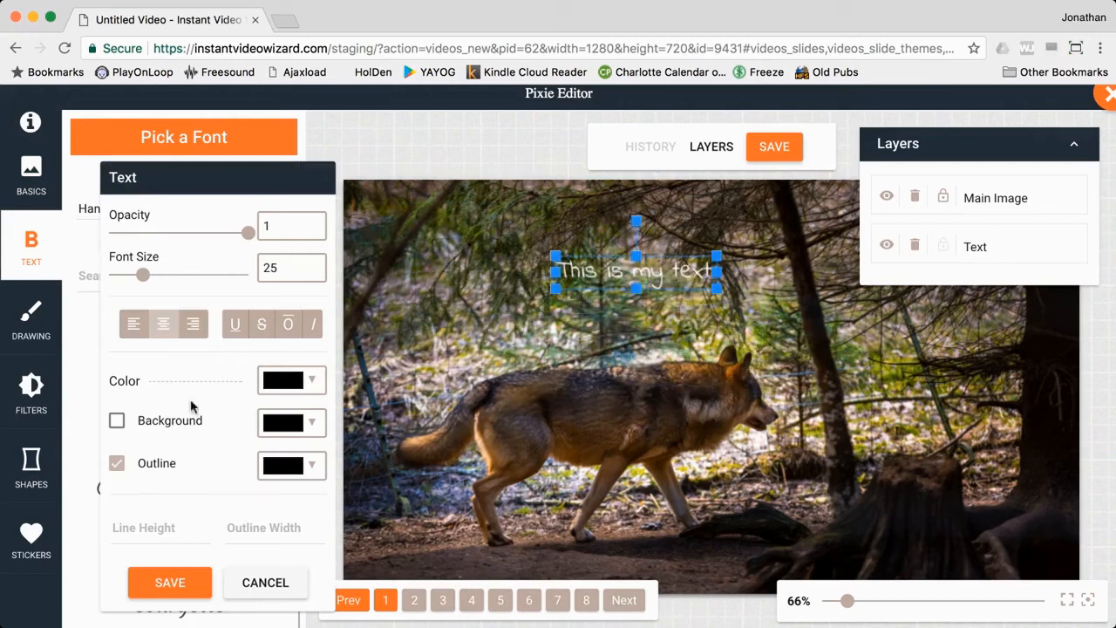
click(249, 582)
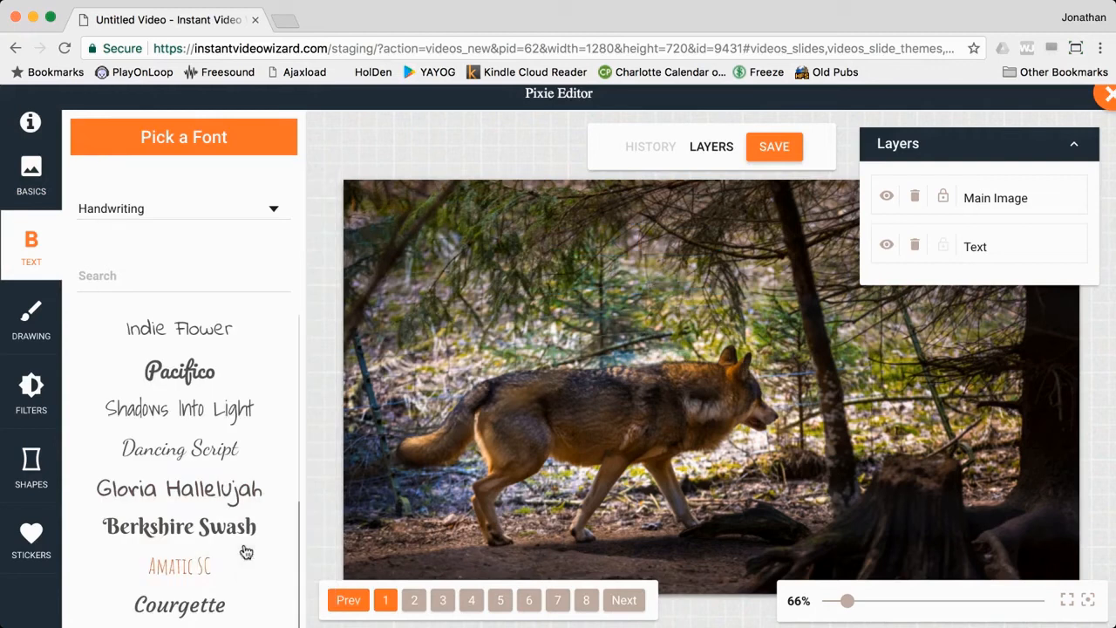
Try drawing an orange looping freehand stroke across the wolf with the solid brush at thickness 9, and cancel the drawing.
click(35, 330)
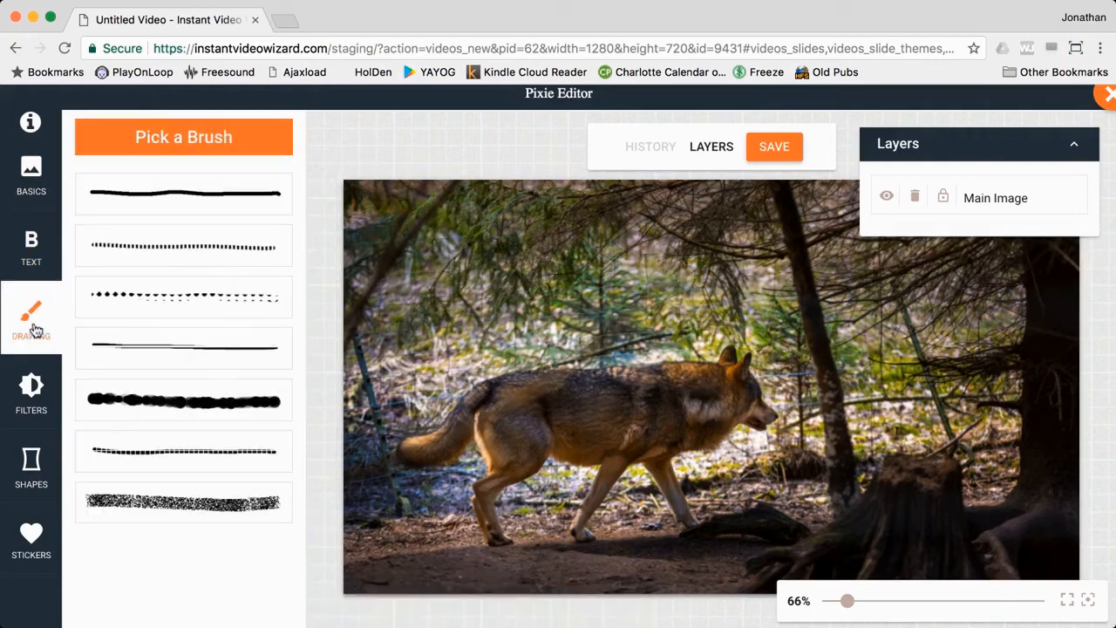
click(150, 200)
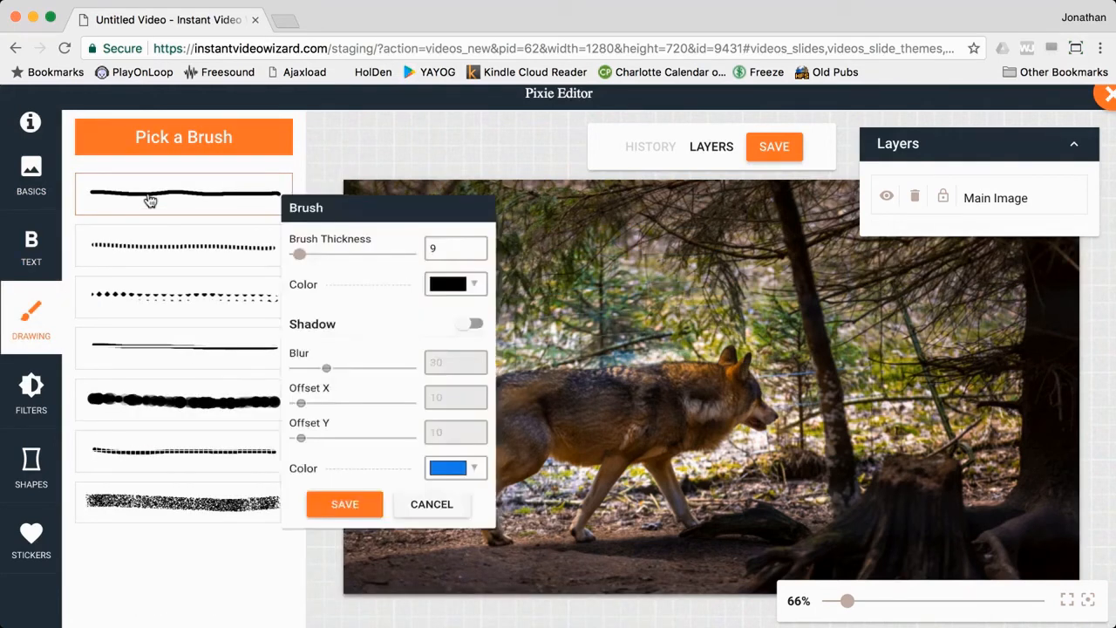
click(497, 304)
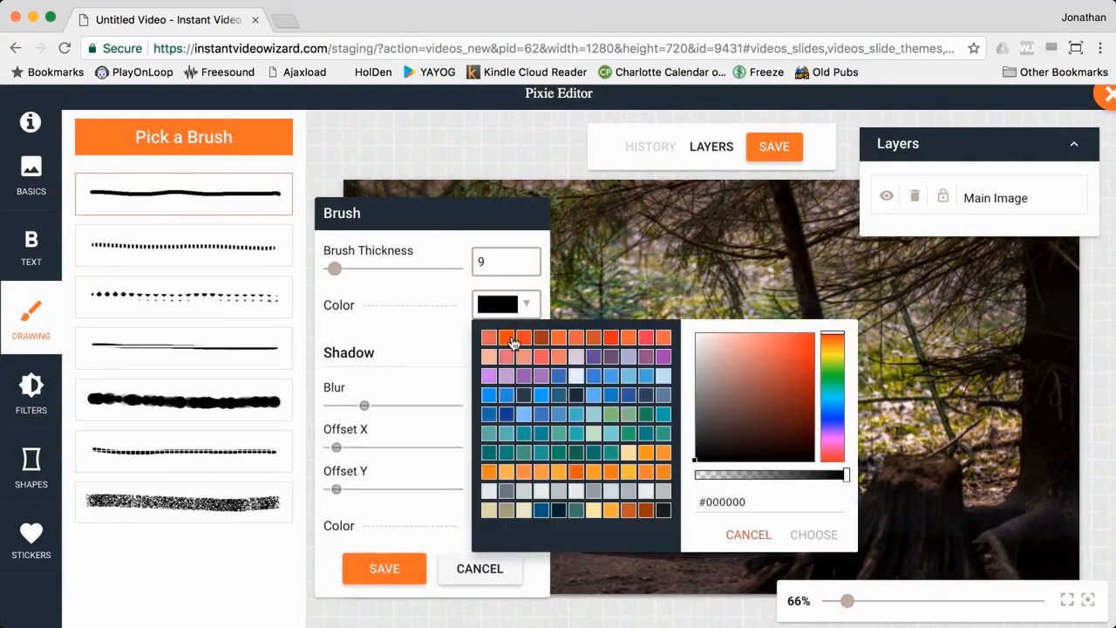
click(507, 338)
click(493, 218)
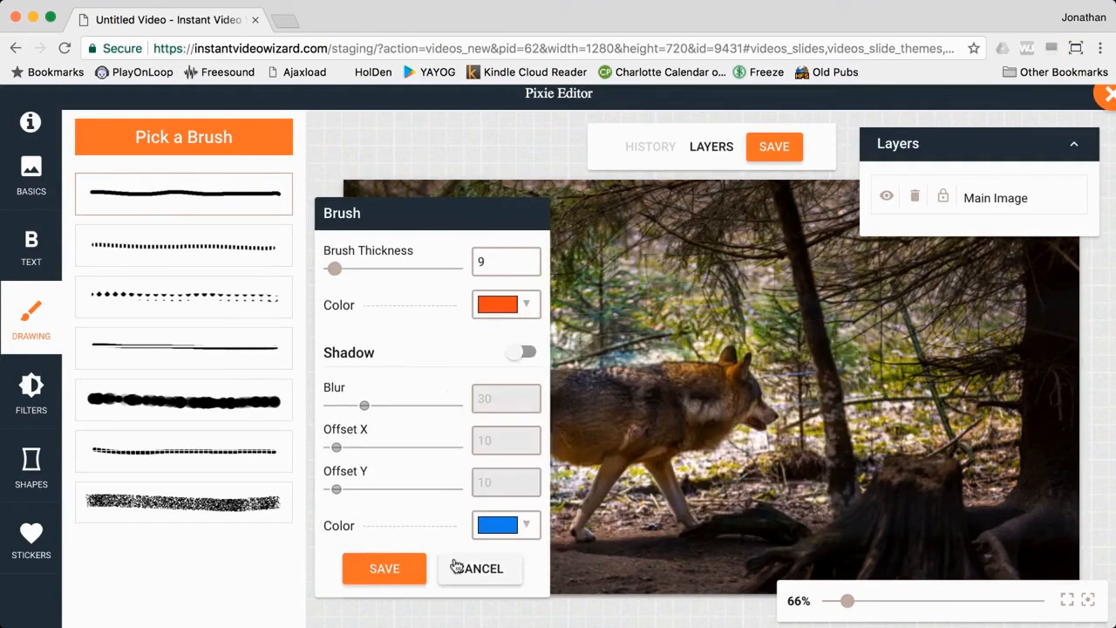
drag(416, 214, 289, 214)
mouse_move(542, 250)
mouse_down()
mouse_move(636, 354)
mouse_move(810, 297)
mouse_move(728, 315)
mouse_move(608, 433)
mouse_move(531, 347)
mouse_move(732, 420)
mouse_move(848, 381)
mouse_up()
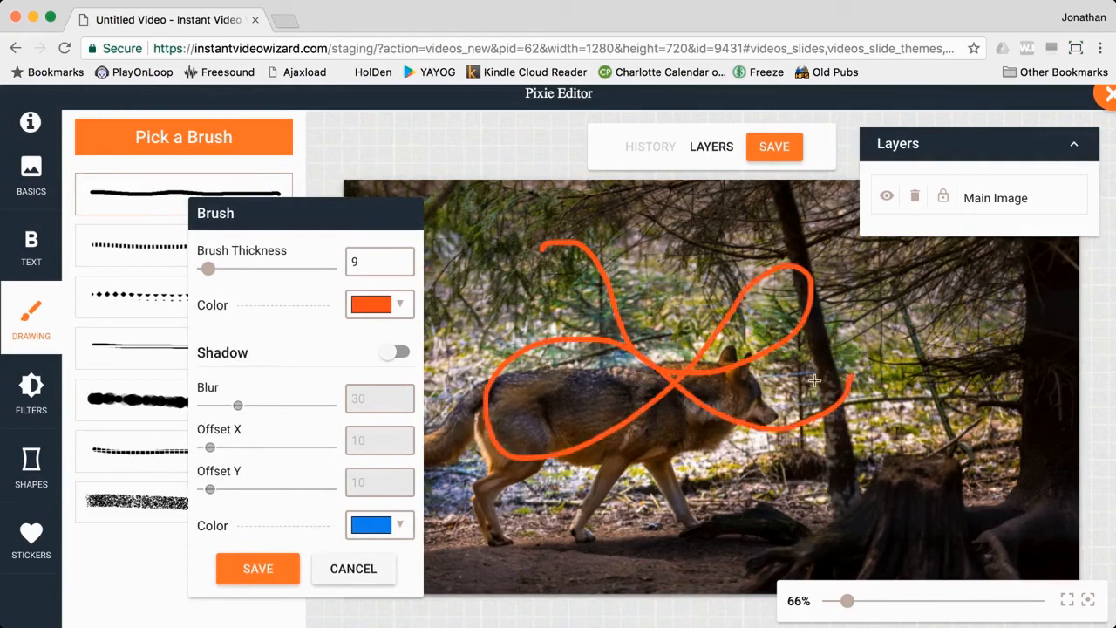
click(375, 568)
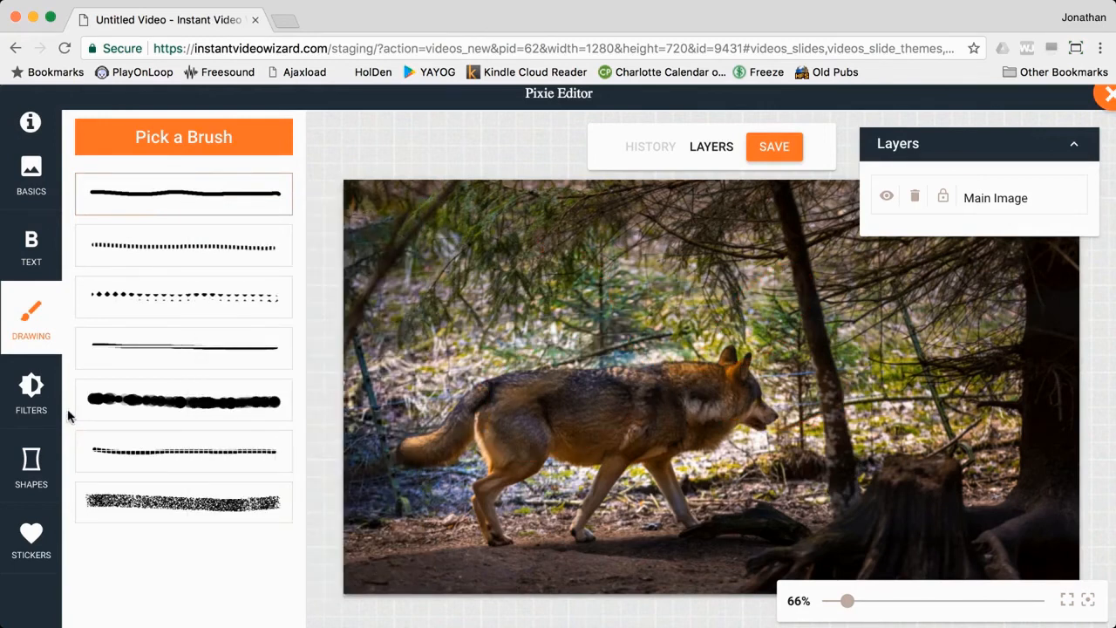
Look through the image filters, try the Emboss filter on the wolf image, and remove it.
click(32, 397)
scroll(164, 251, down, 2)
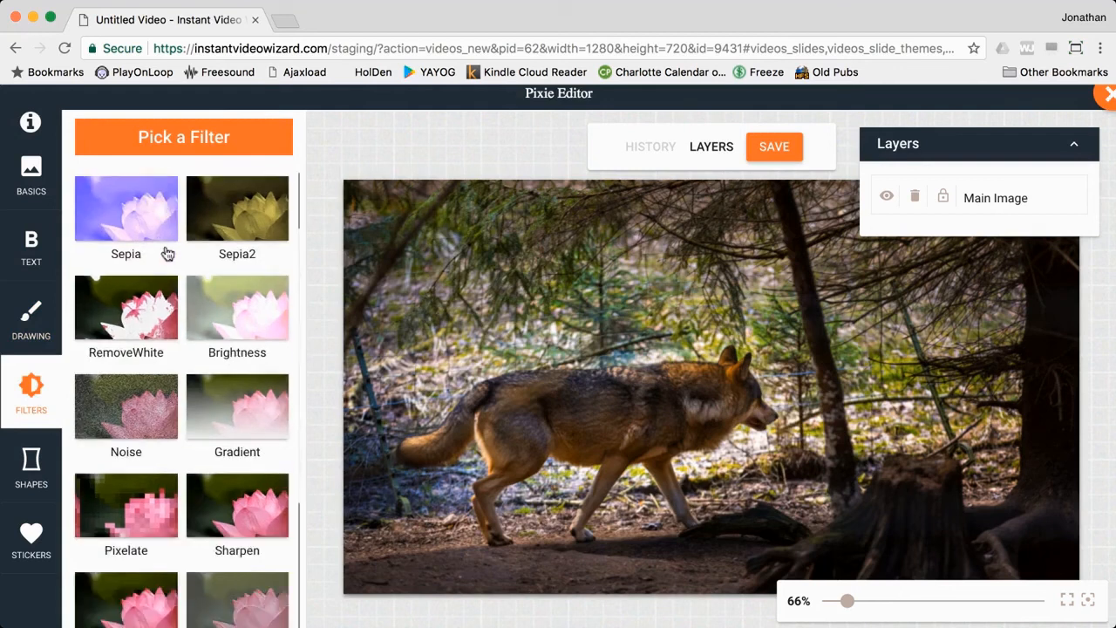
scroll(167, 252, down, 5)
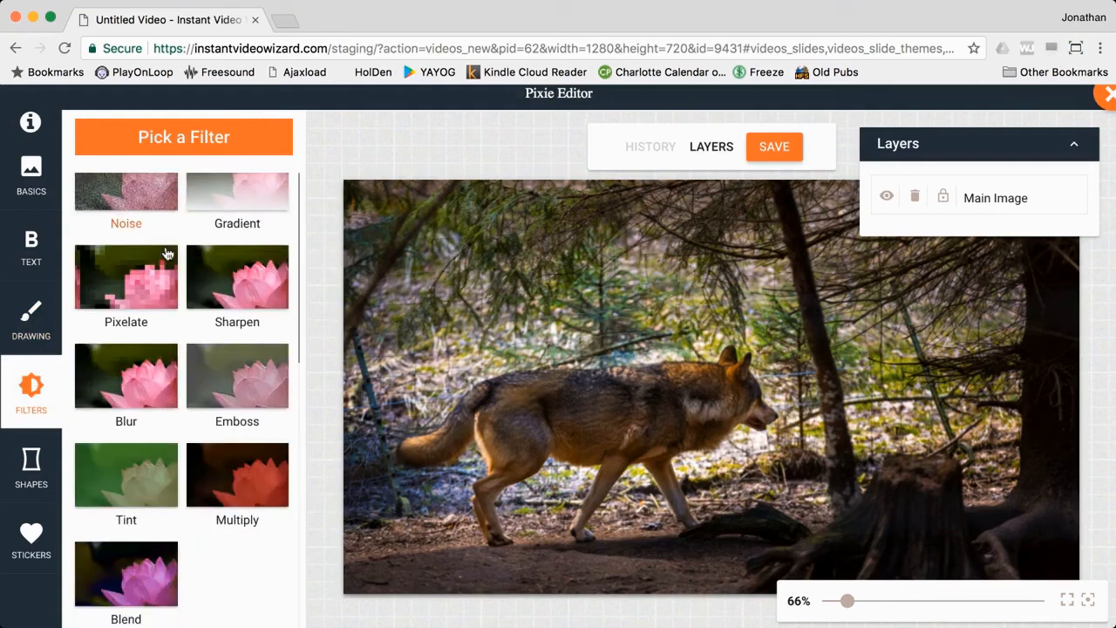
click(243, 392)
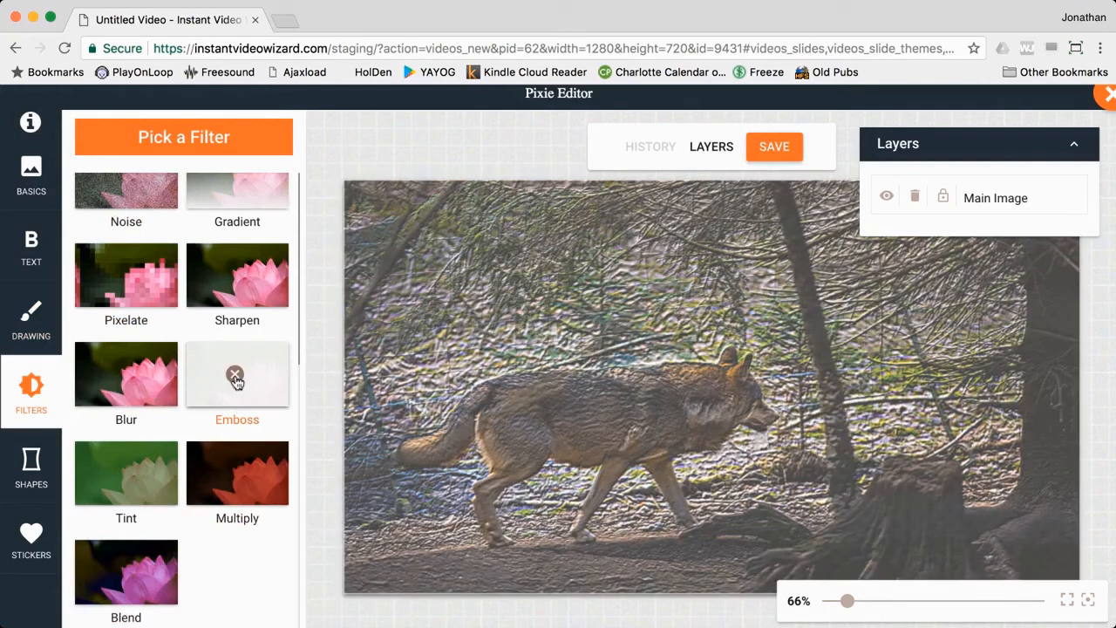
click(233, 375)
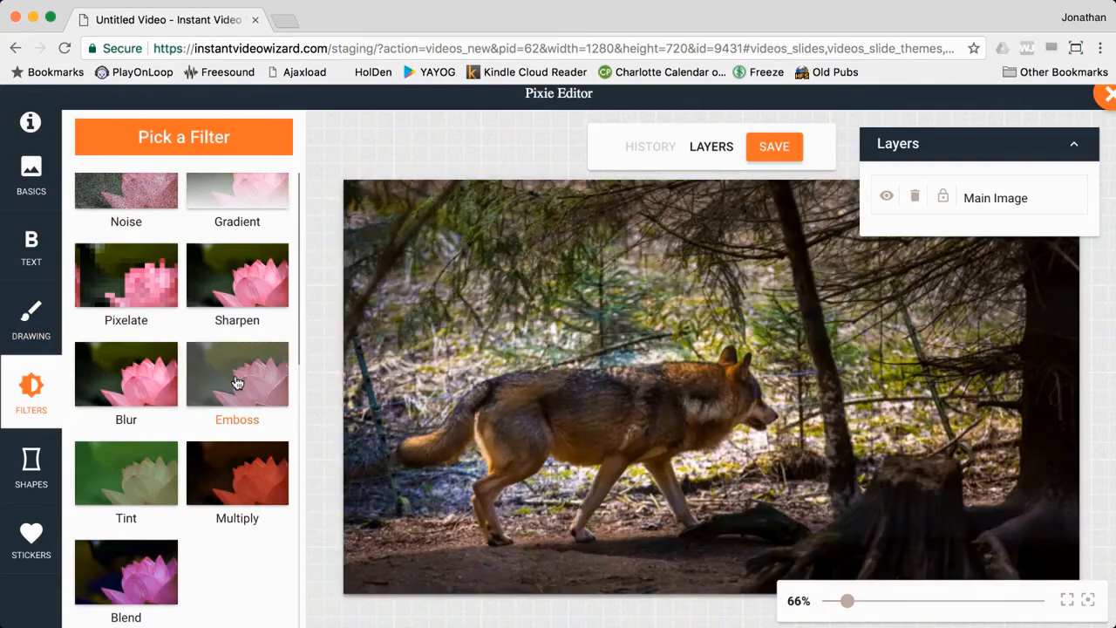
Try an enlarged rectangle over the front of the wolf at 0.1 opacity, and delete its layer.
click(35, 471)
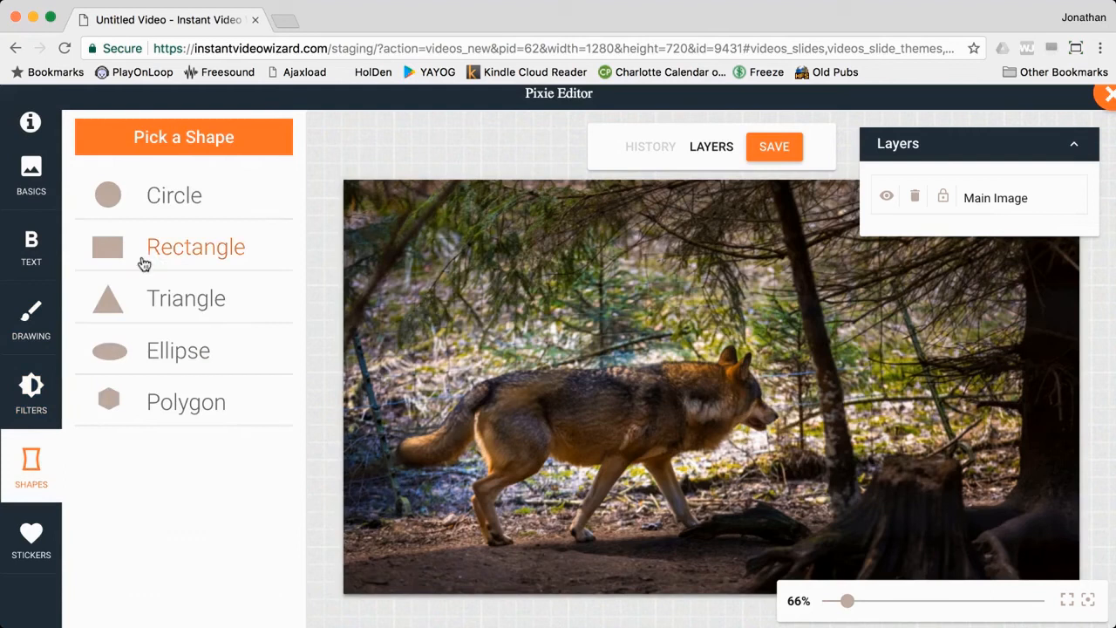
click(144, 264)
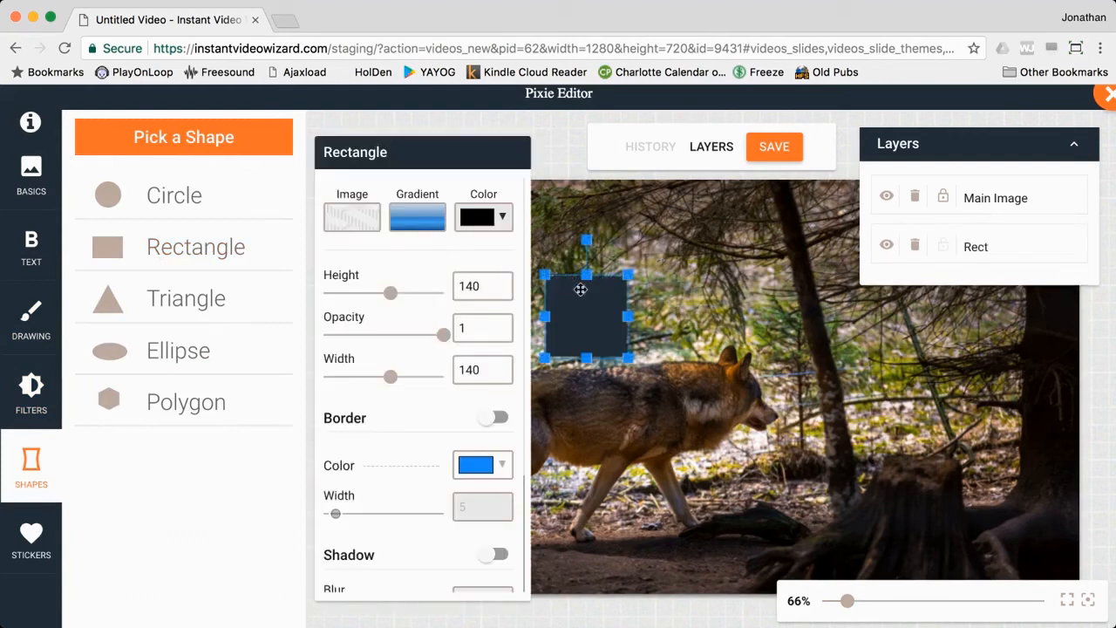
drag(626, 360, 841, 570)
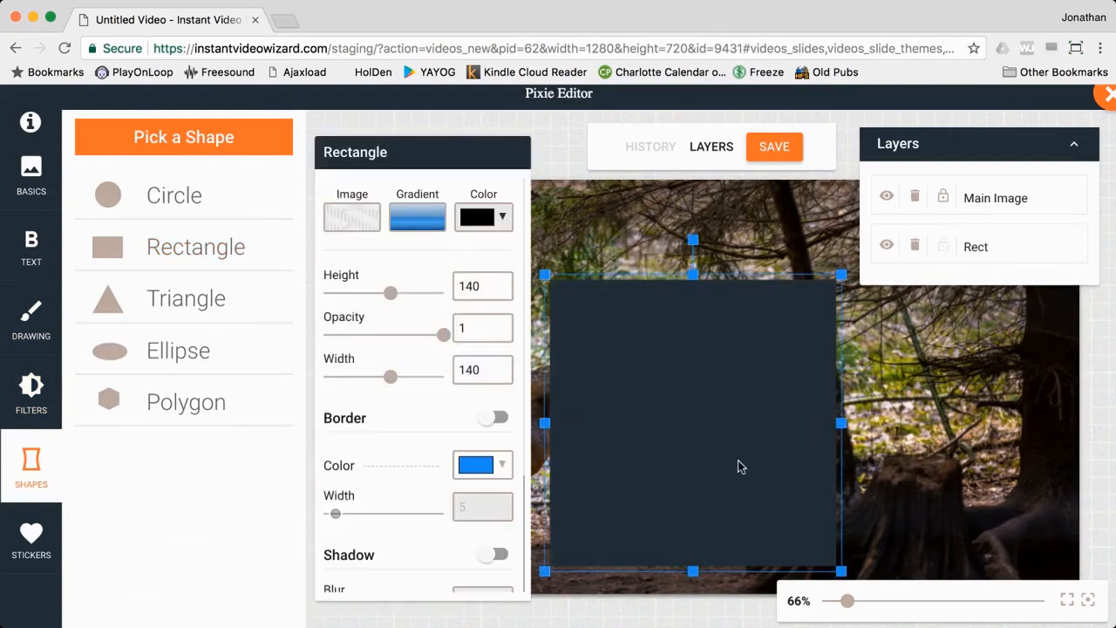
drag(442, 338, 294, 346)
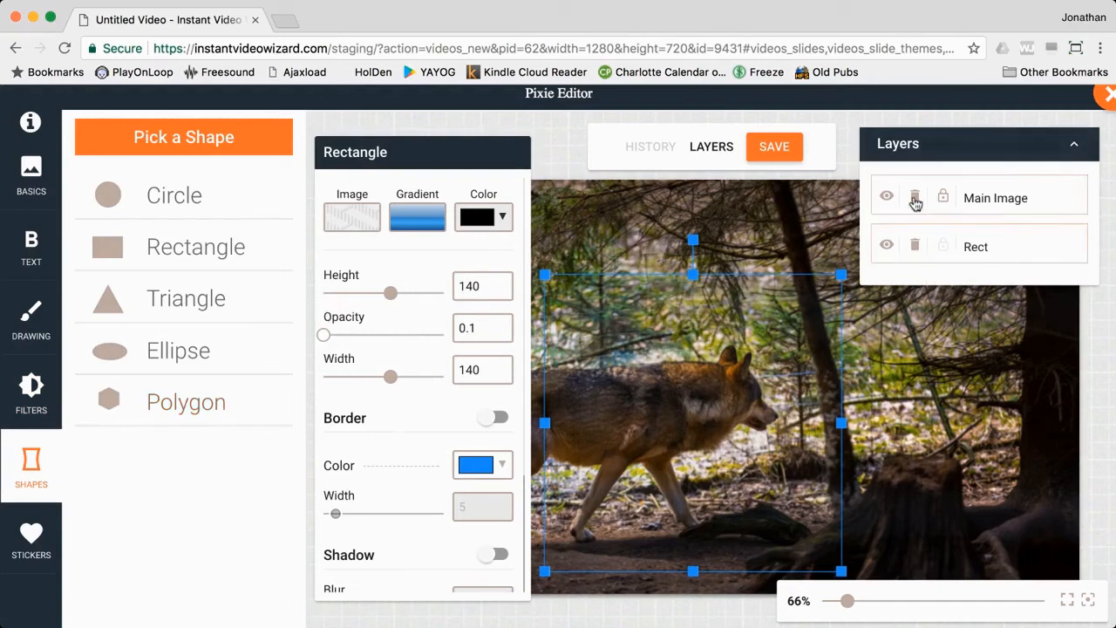
click(917, 248)
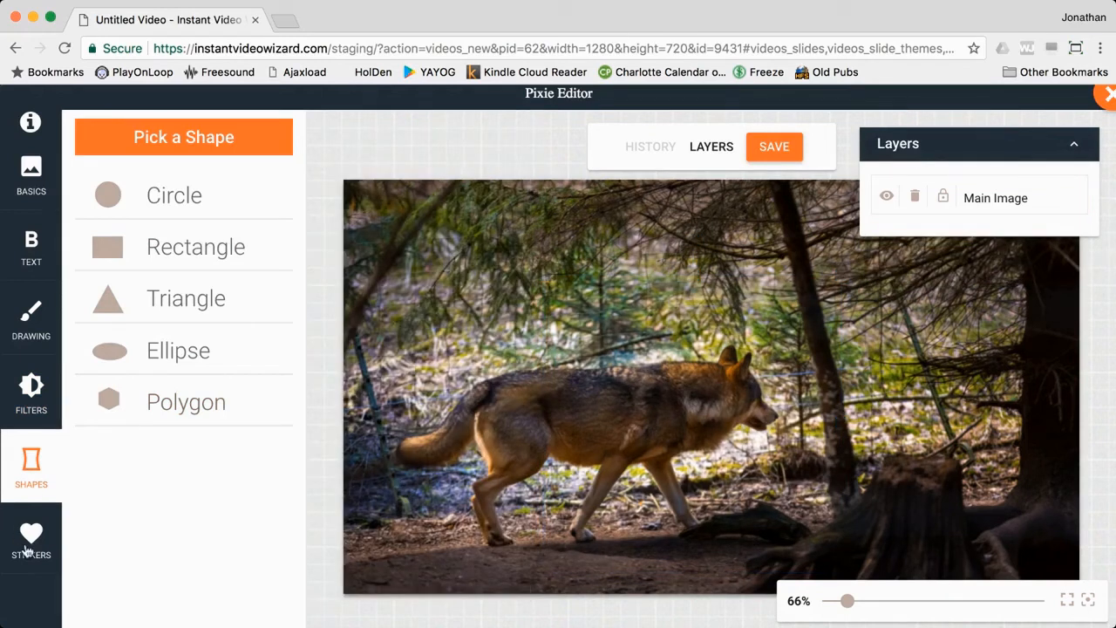
Add the money bag sticker from Doodles and enlarge it in the image's lower-left corner, by the wolf's hind legs.
click(27, 547)
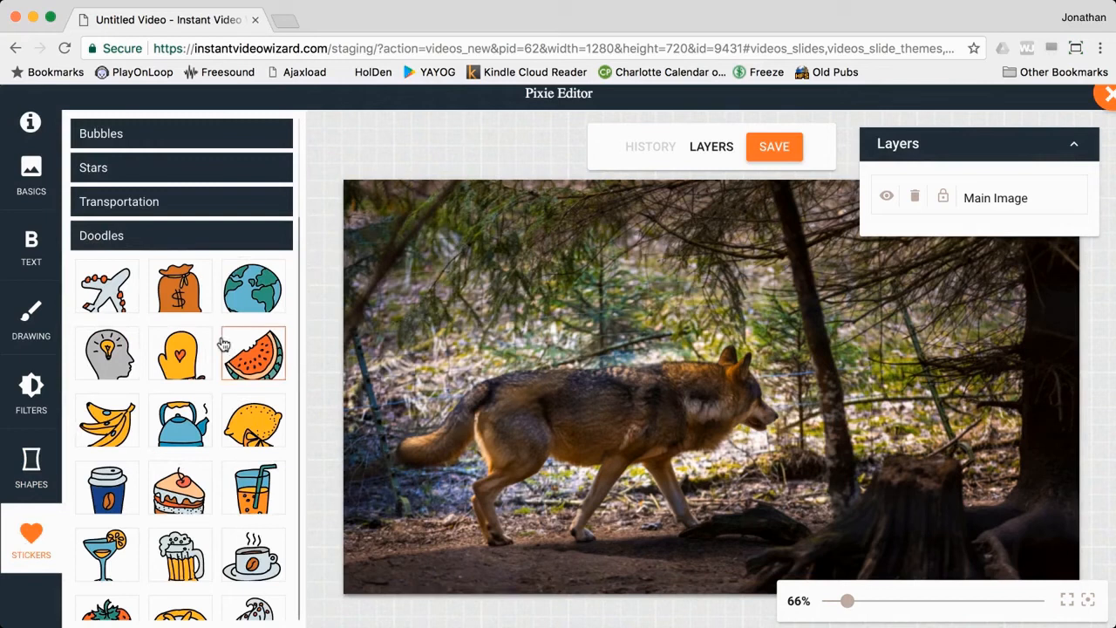
click(182, 291)
drag(669, 368, 478, 462)
drag(614, 320, 532, 424)
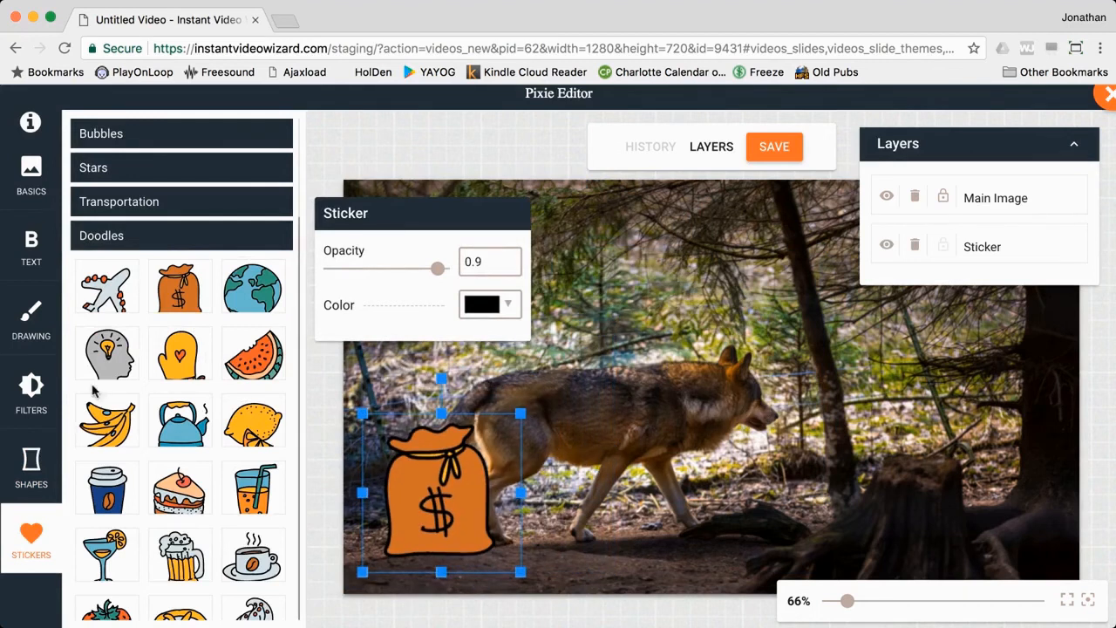
Add the white rectangular speech bubble sticker from Bubbles and place it with its tail at the wolf's mouth.
click(114, 136)
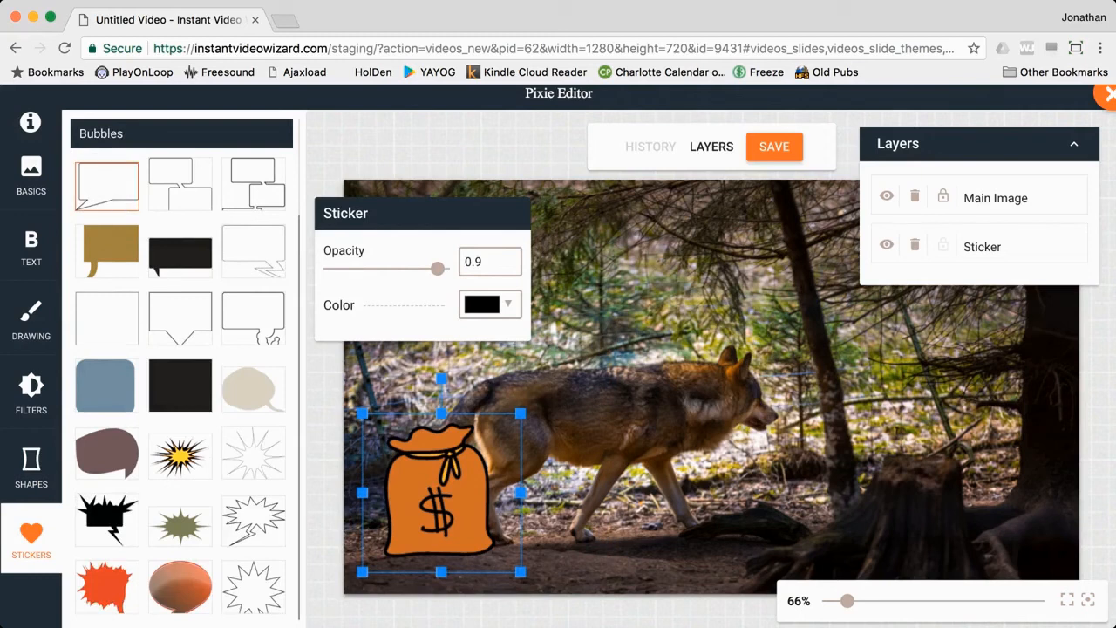
click(109, 197)
drag(419, 441, 593, 311)
drag(677, 230, 861, 321)
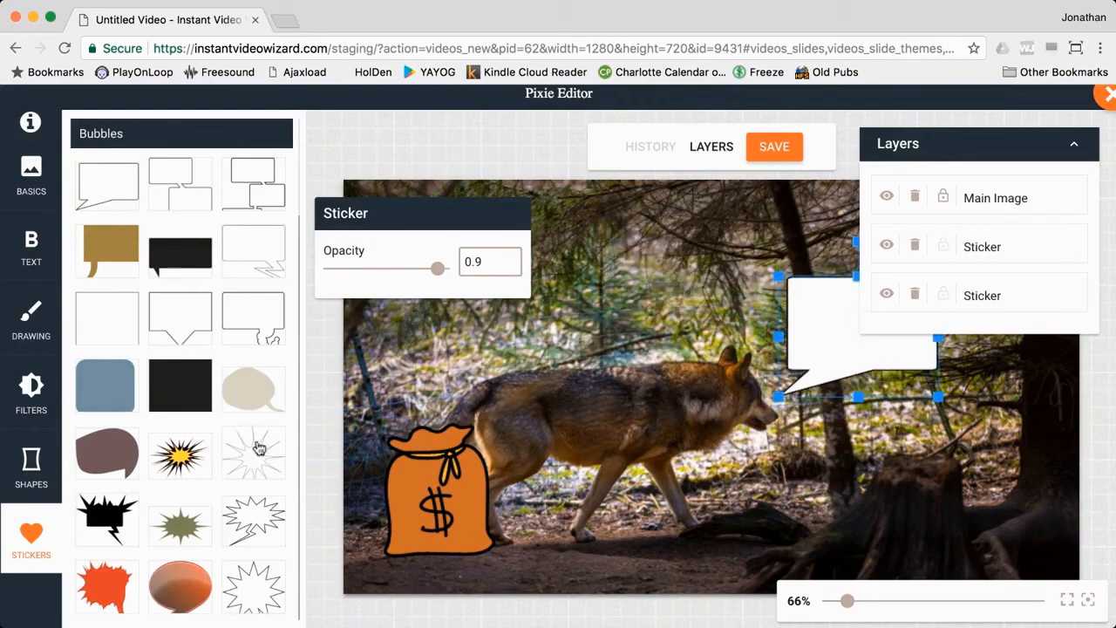
Look through the sticker choices in the Stars, Transportation and Doodles categories.
click(174, 136)
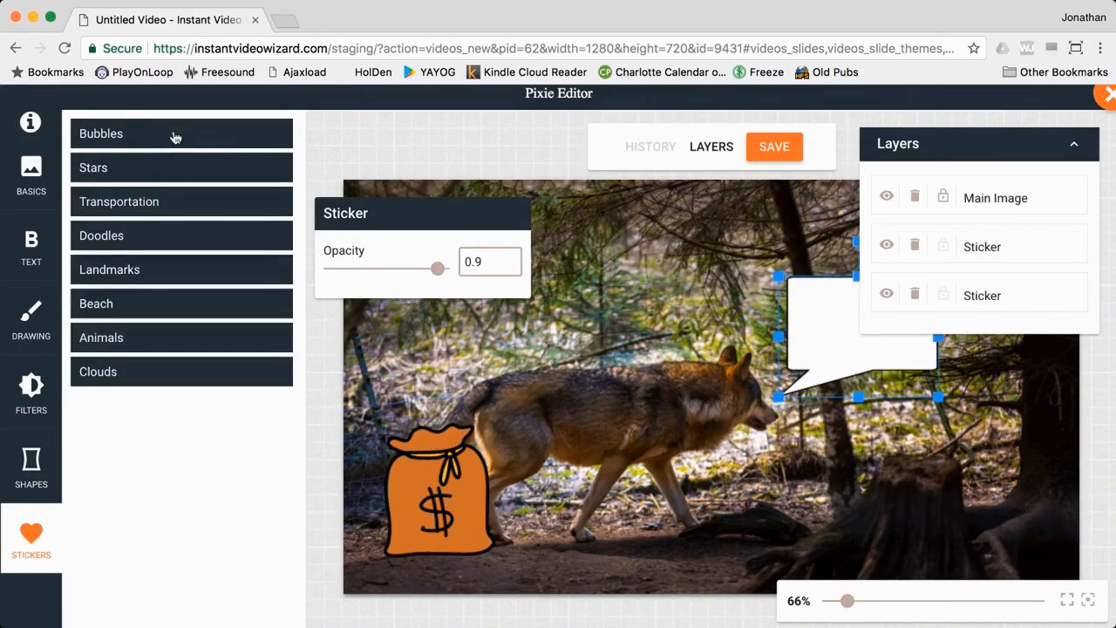
click(158, 168)
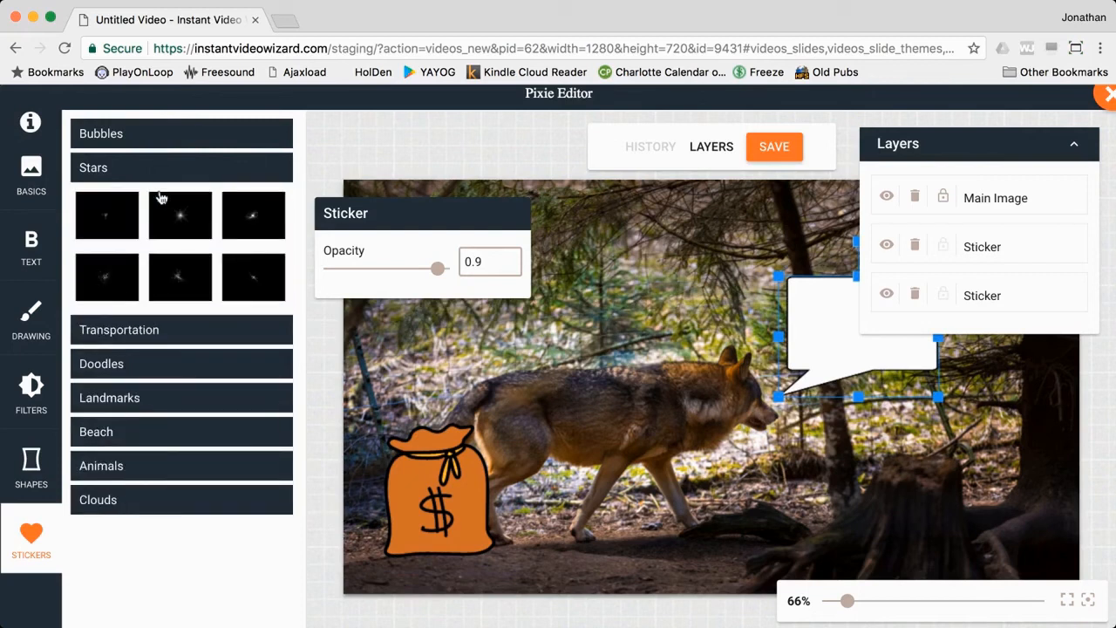
click(162, 336)
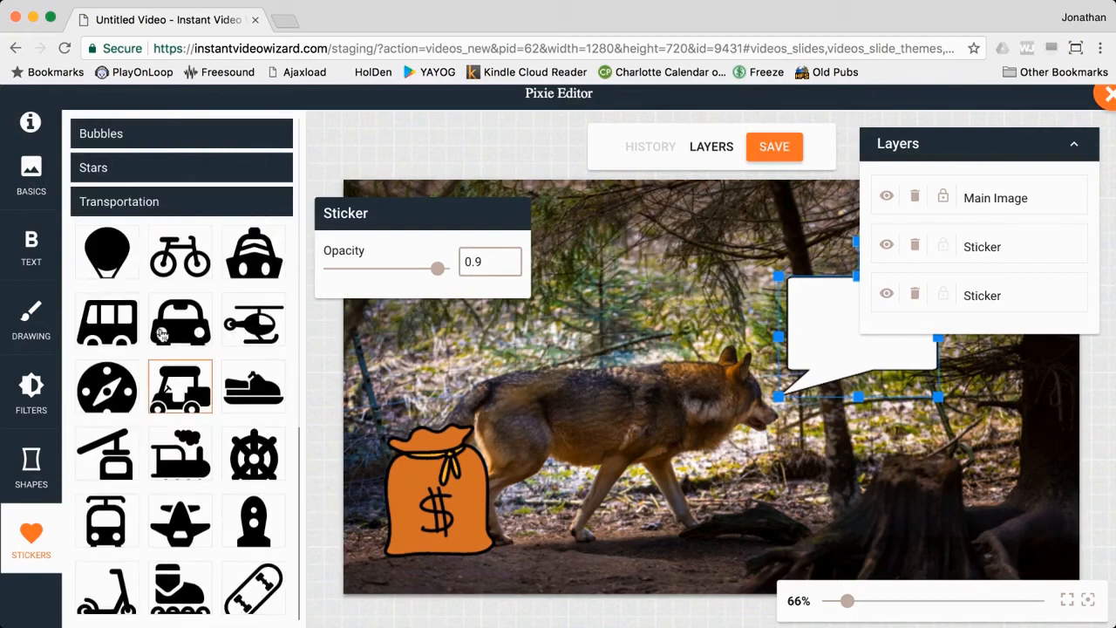
click(160, 213)
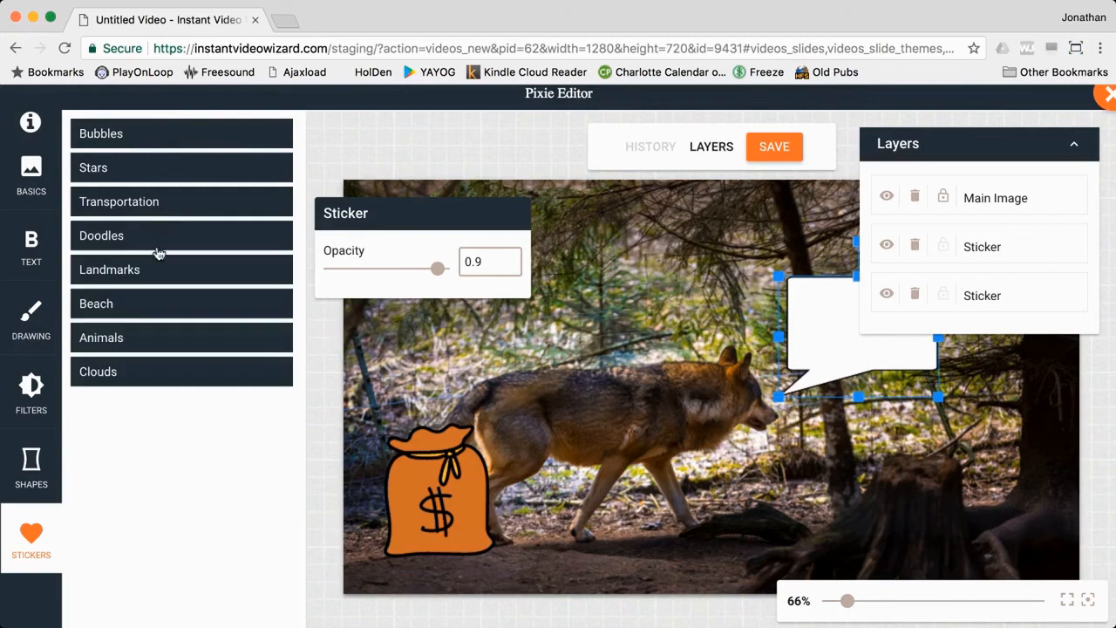
click(159, 247)
scroll(154, 357, down, 15)
scroll(153, 357, up, 8)
scroll(154, 358, up, 5)
click(153, 235)
Look through the sticker choices in the Landmarks, Beach and Animals categories.
click(144, 281)
scroll(139, 337, down, 5)
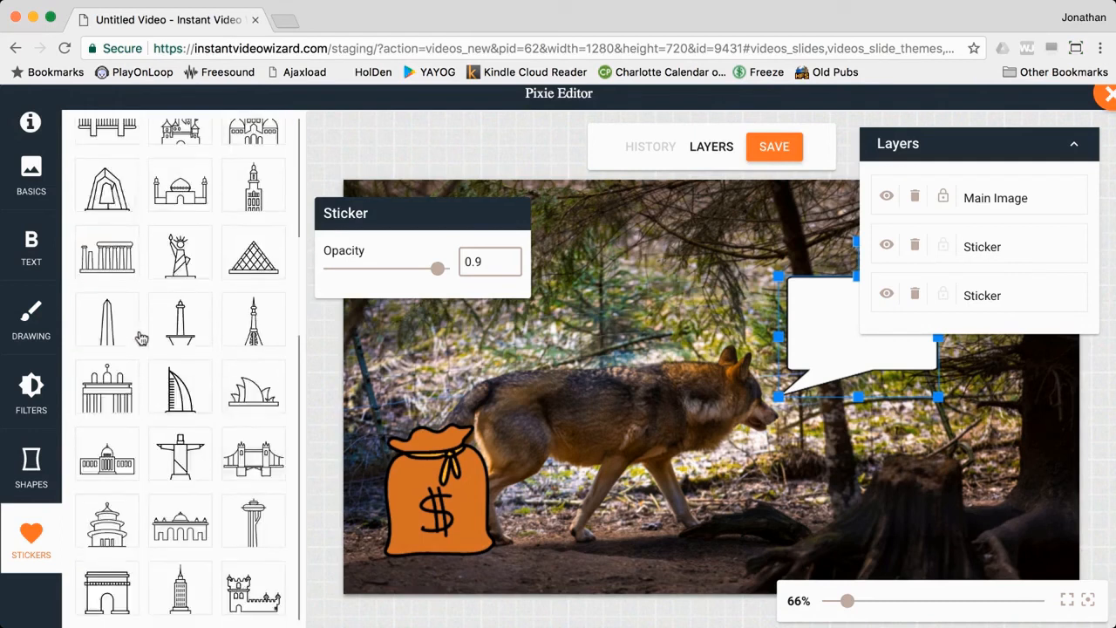
scroll(139, 337, down, 3)
scroll(141, 339, up, 8)
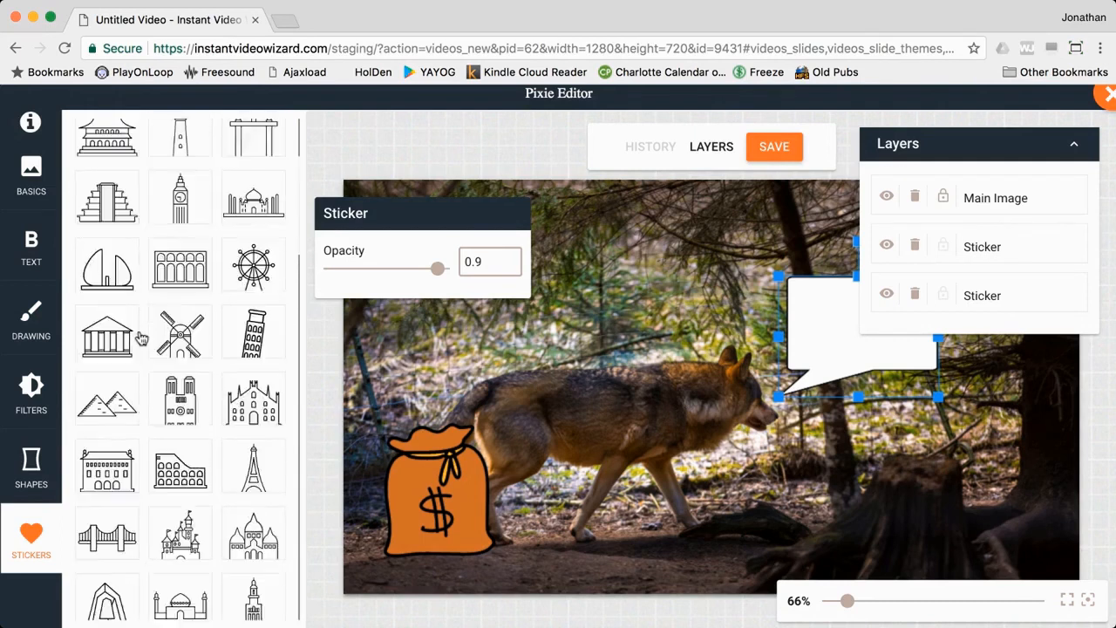
scroll(141, 338, up, 2)
click(140, 272)
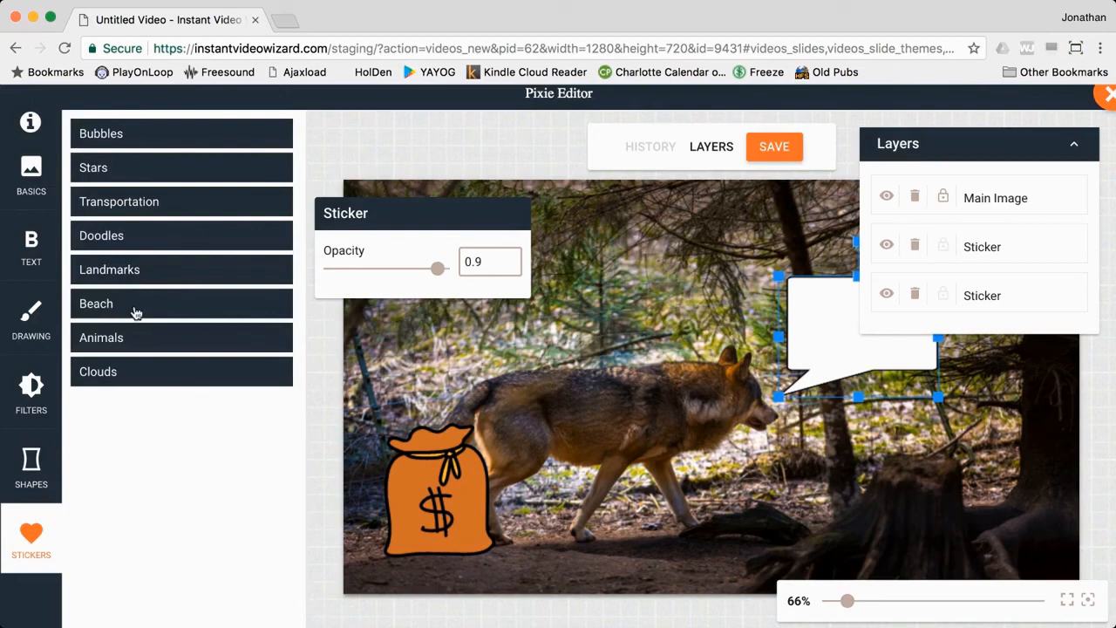
click(135, 311)
click(135, 312)
click(135, 336)
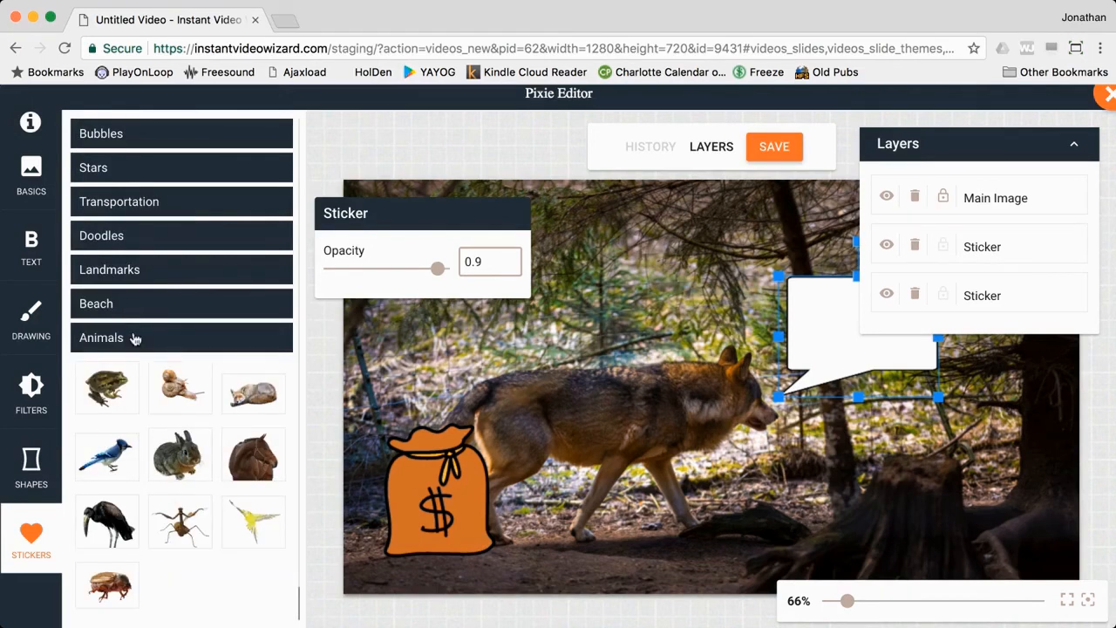
click(135, 338)
Add the second Clouds sticker, enlarge it over the wolf's back and the trees above, and save the image to the slide.
click(131, 375)
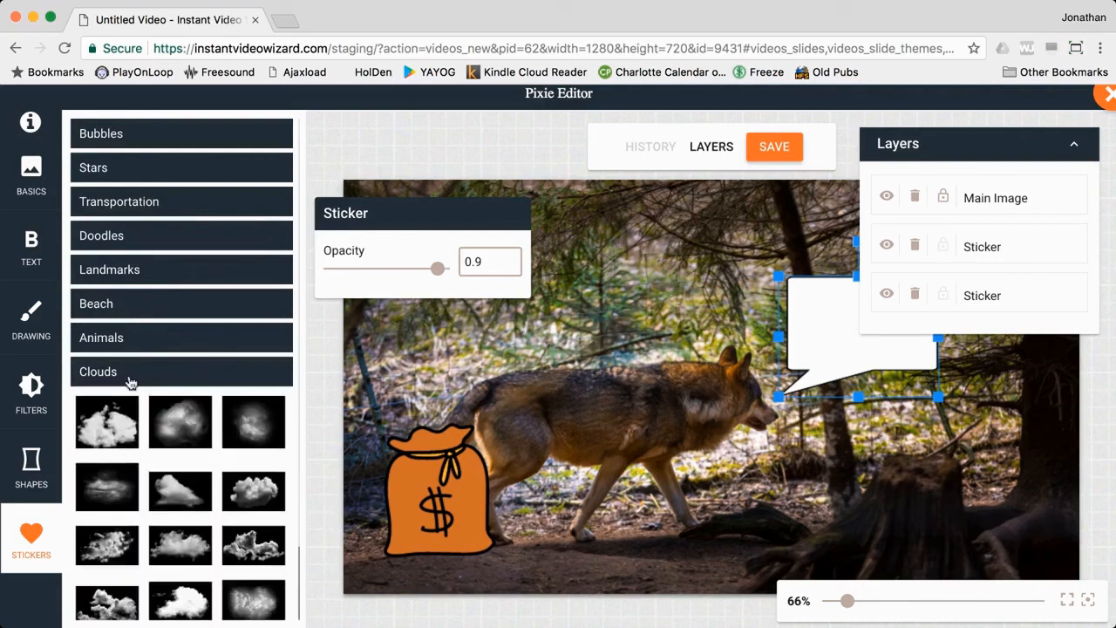
click(171, 421)
drag(608, 333, 658, 403)
drag(763, 504, 843, 559)
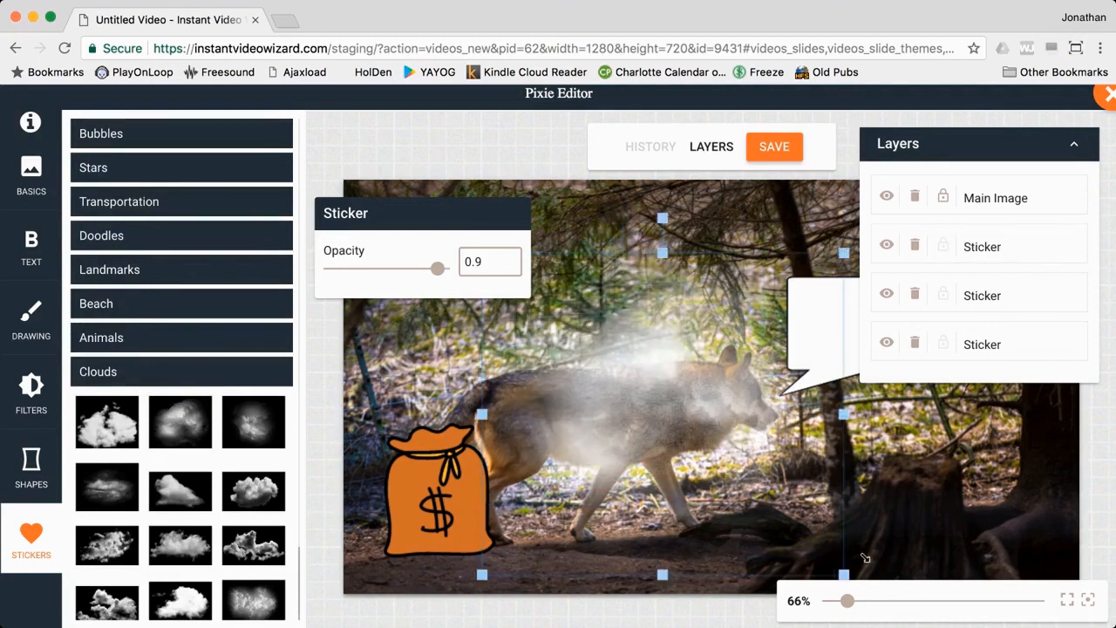
drag(689, 410, 615, 362)
click(773, 147)
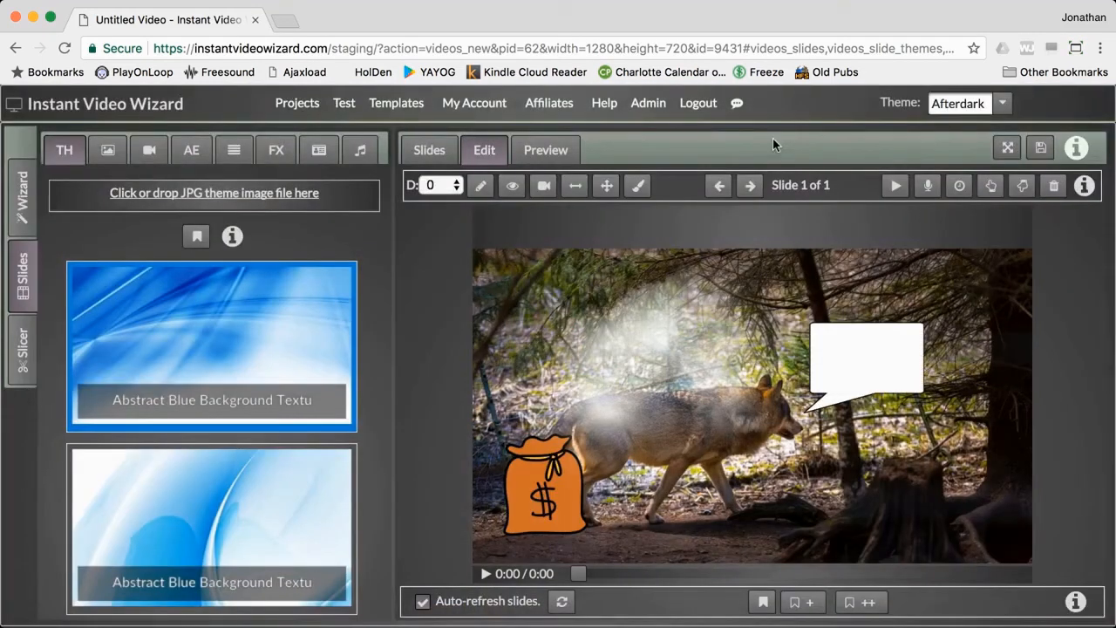
Reopen the saved slide image in the image editor, select its cloud and money bag stickers, and save it again.
click(638, 186)
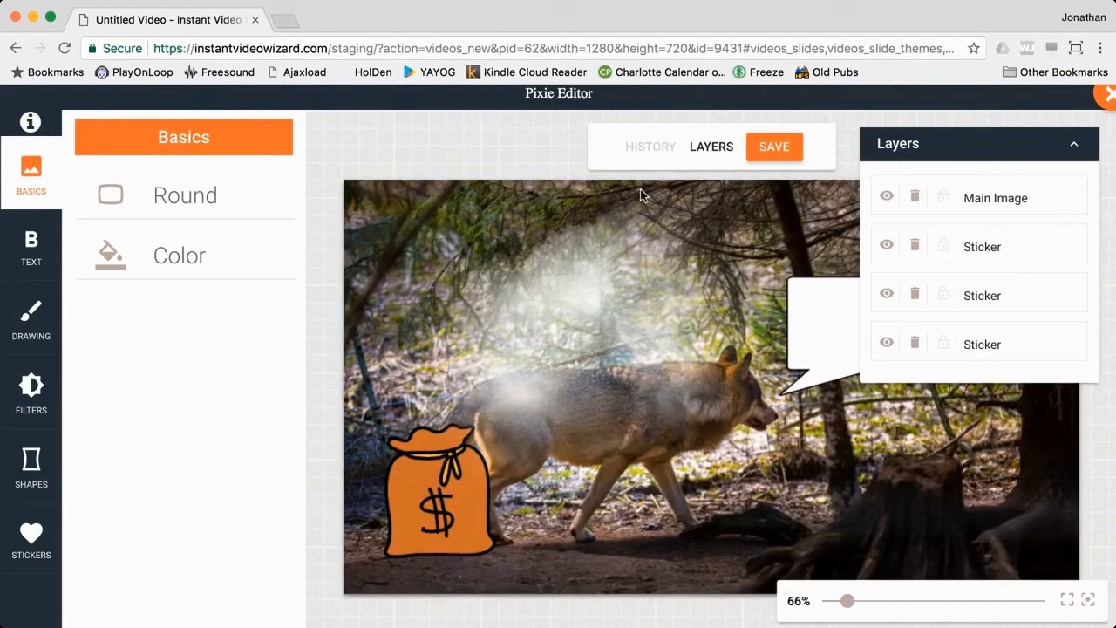
click(573, 306)
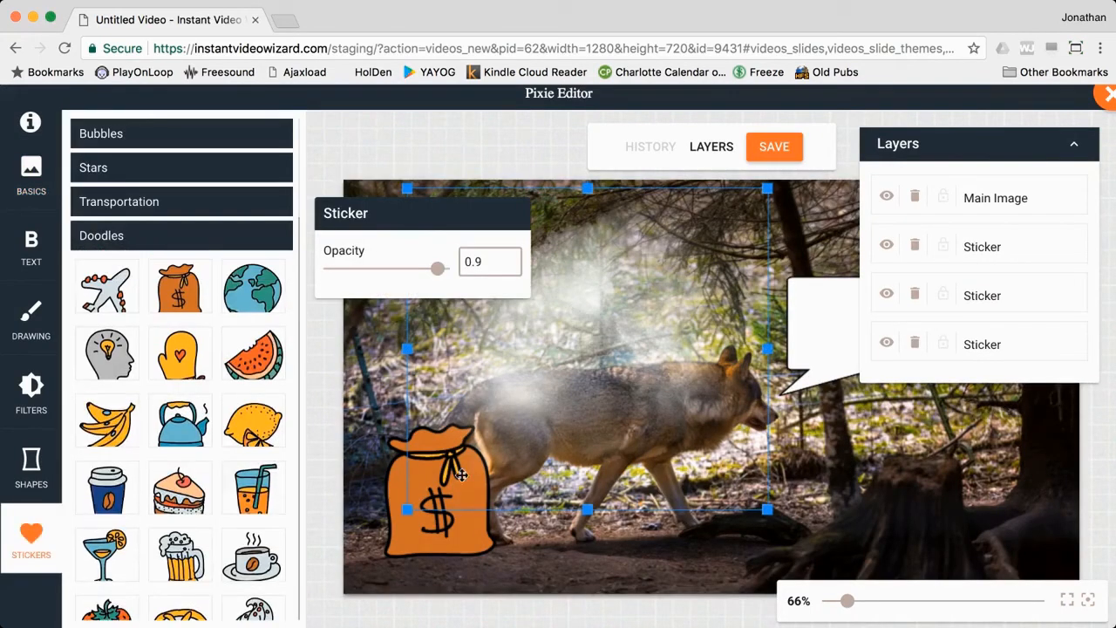
drag(443, 534, 418, 525)
click(429, 536)
click(772, 158)
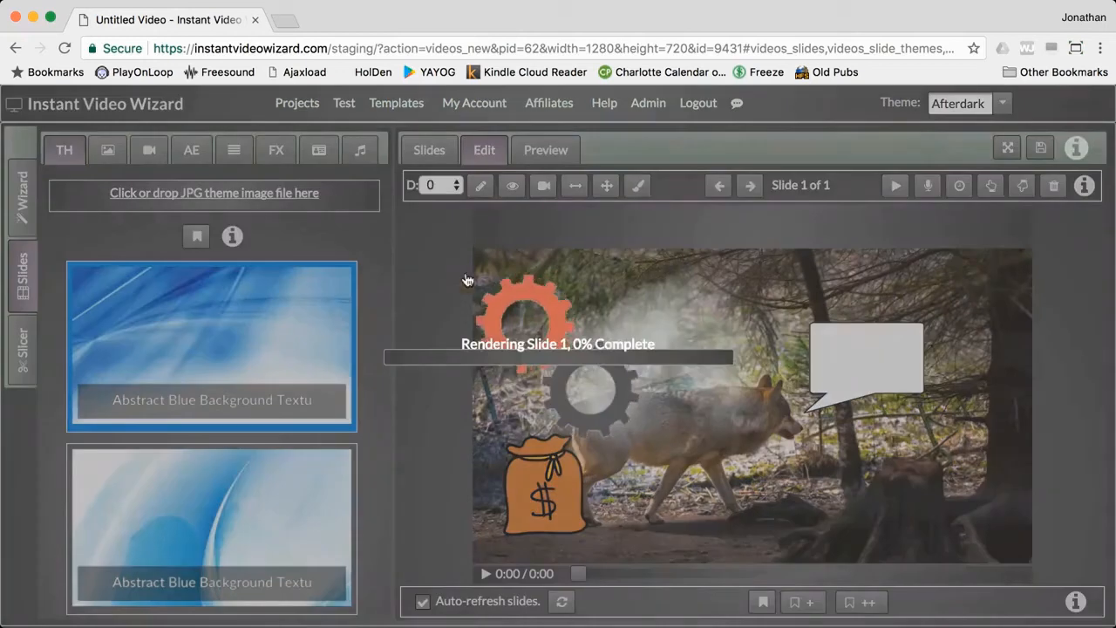
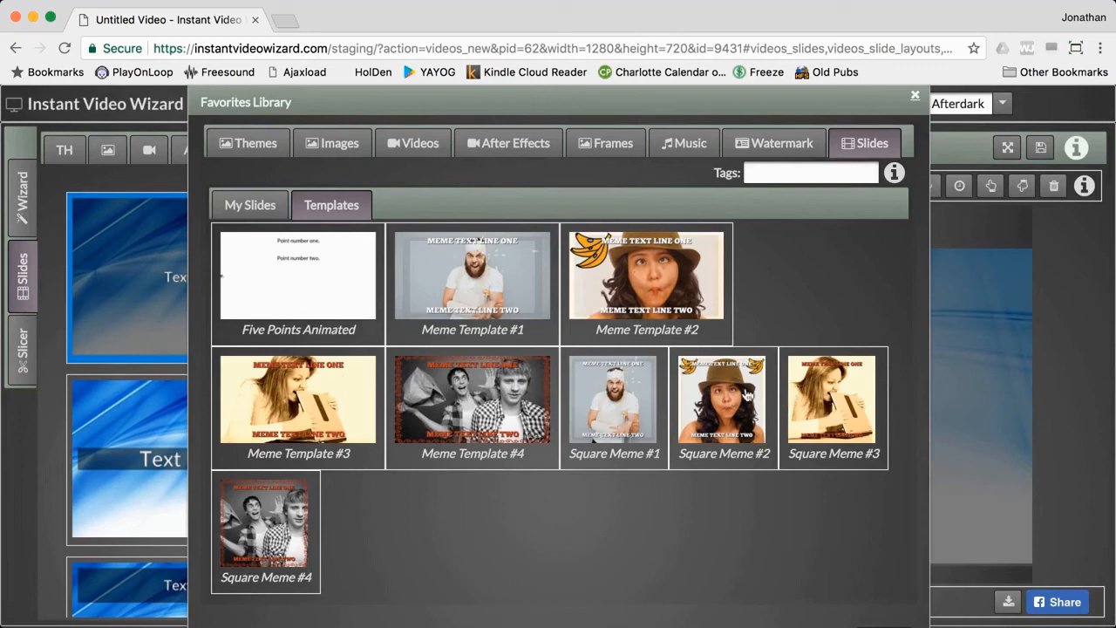
Load the Meme Template #4 slide template into the video.
click(496, 399)
click(642, 417)
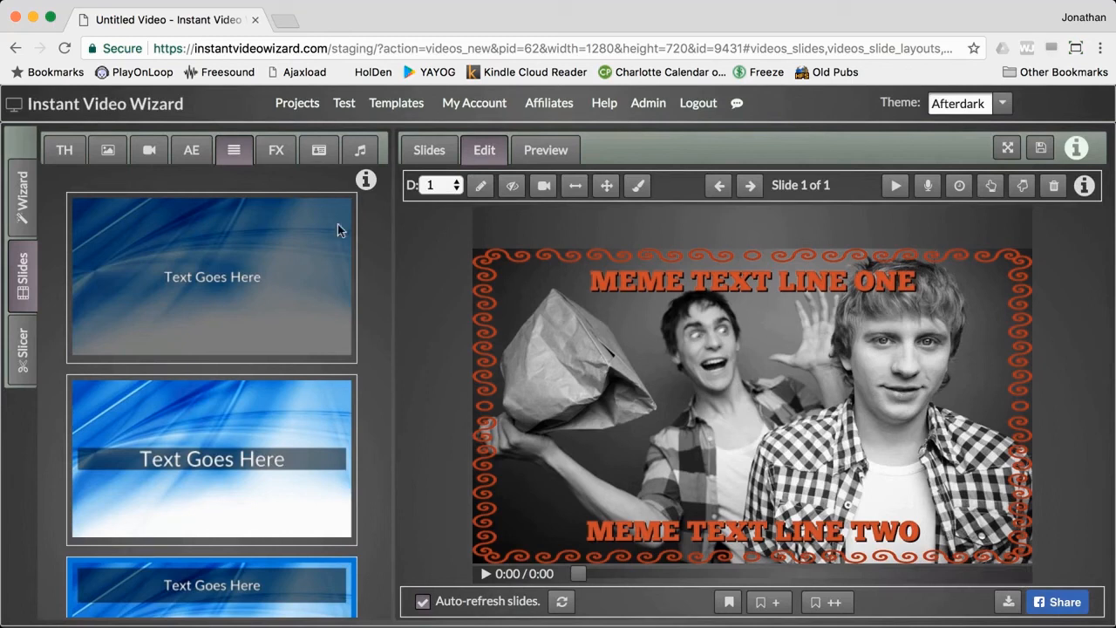
Search the slide images for "crazy" and browse the pictures for a meme background.
click(107, 149)
click(187, 193)
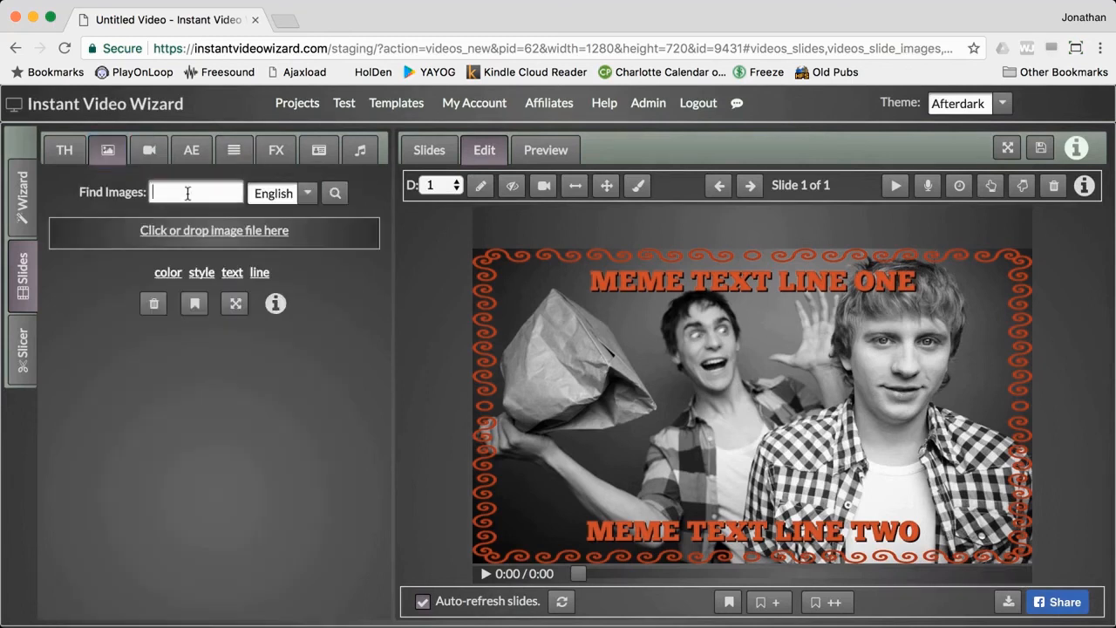
text(crazy)
click(334, 192)
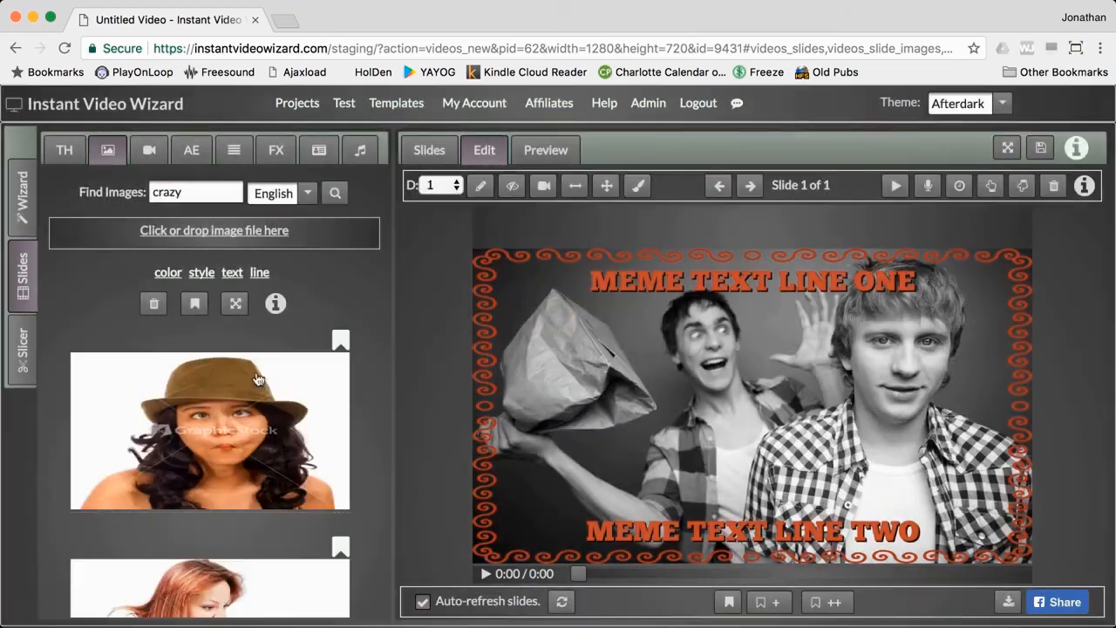
scroll(251, 383, down, 6)
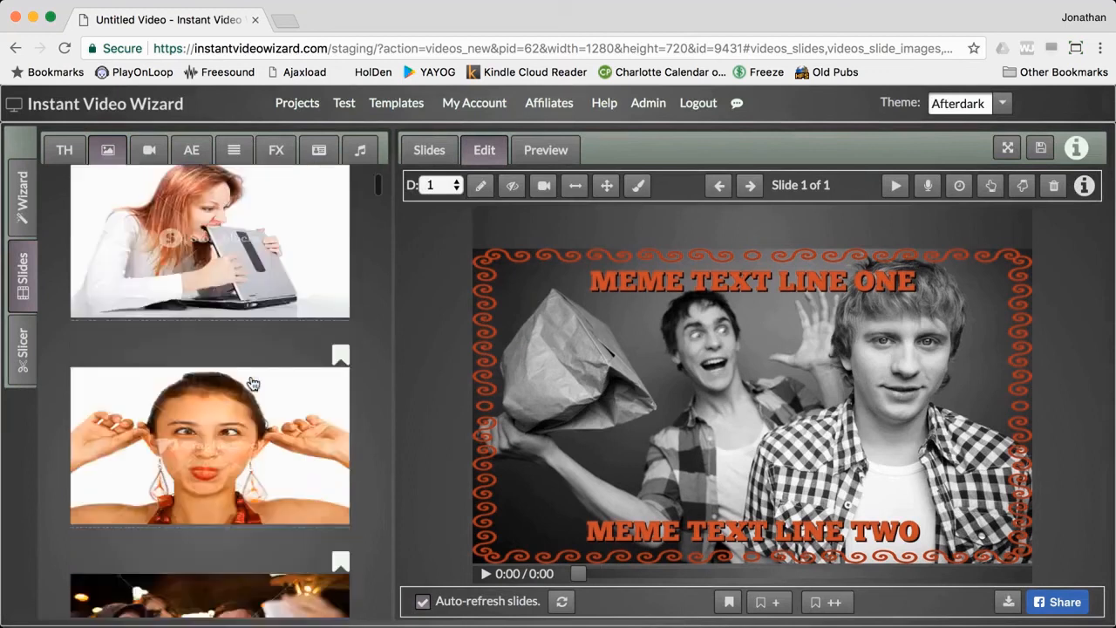
scroll(252, 383, down, 8)
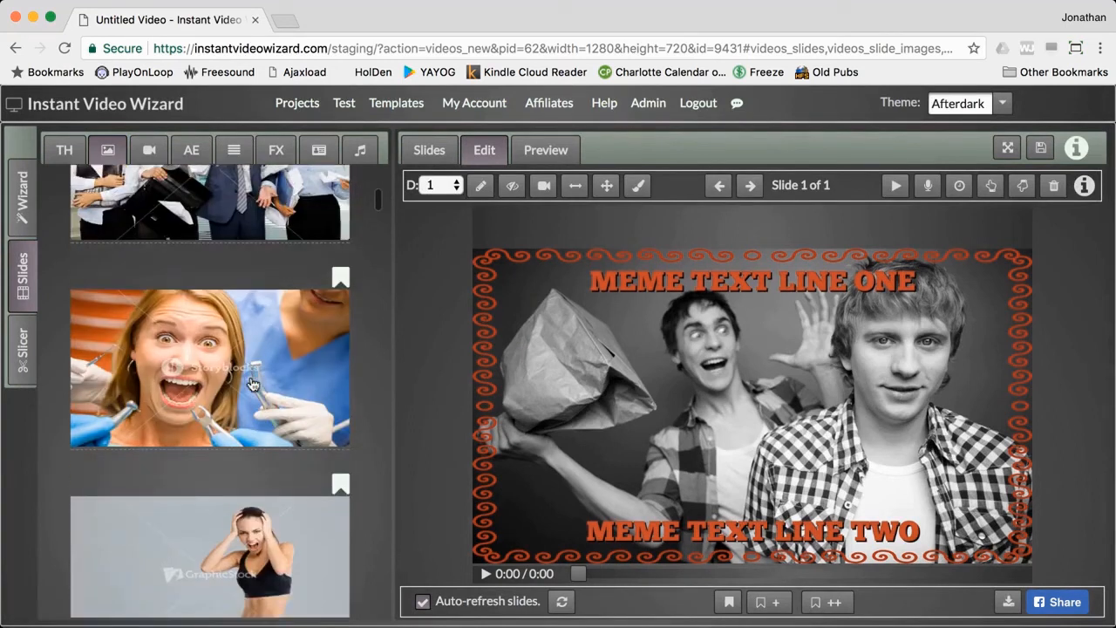
scroll(251, 384, down, 3)
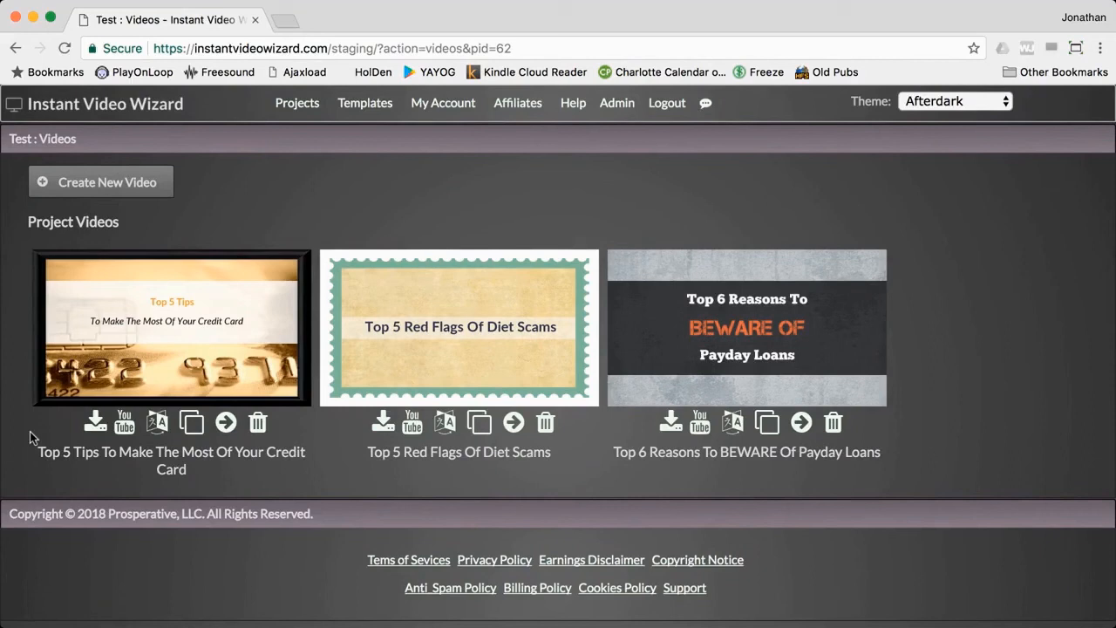
Download a 3-second animated GIF of the Top 5 Tips credit card video, starting at 0:38.
click(96, 424)
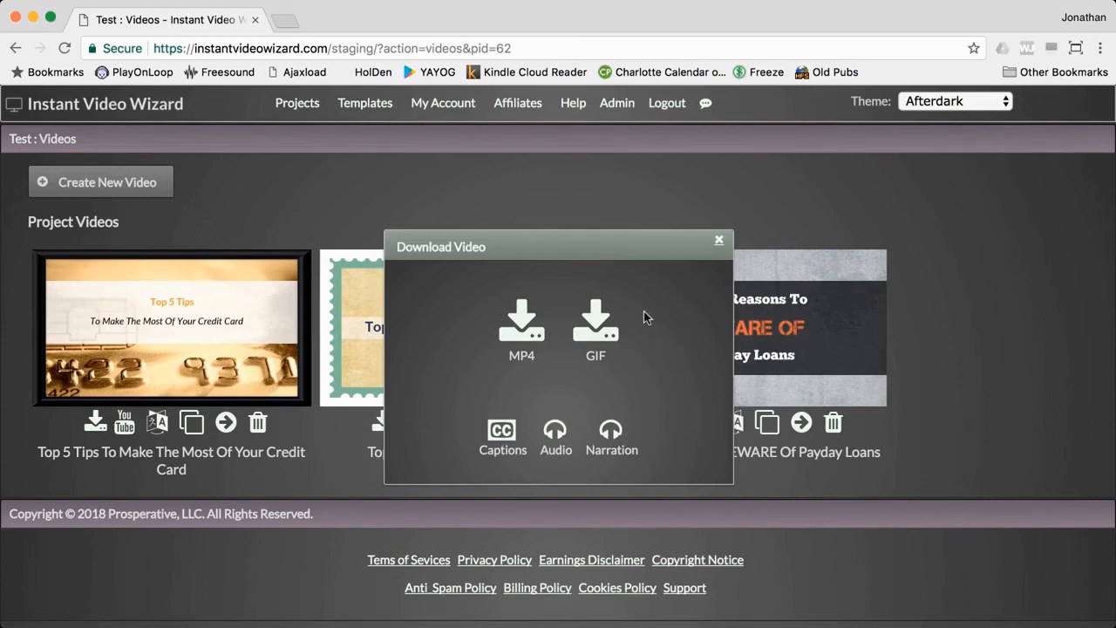
click(598, 328)
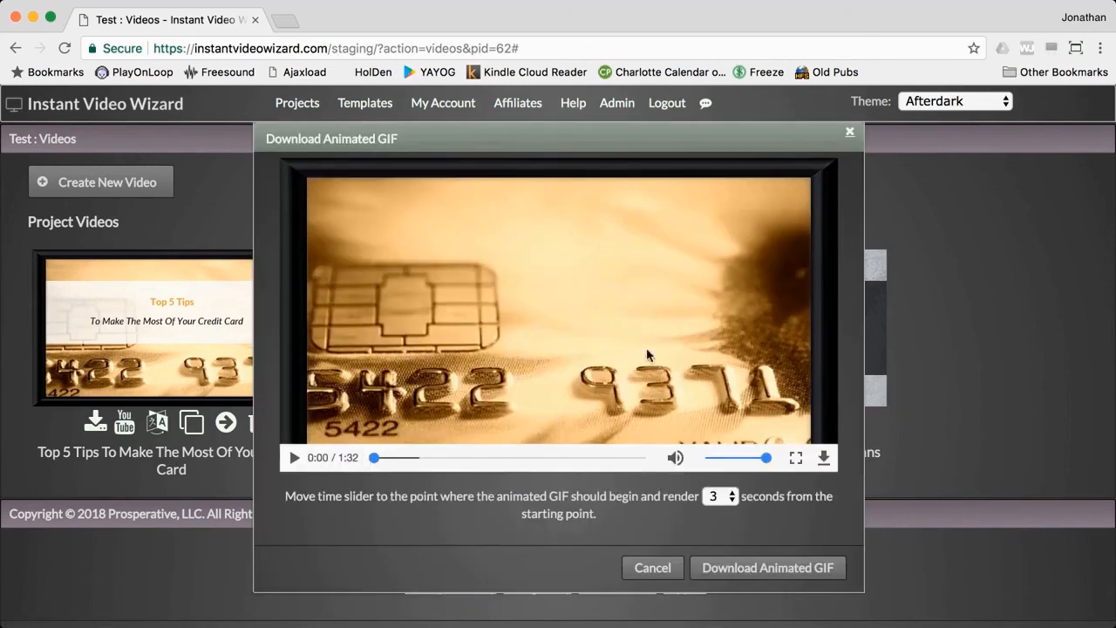
drag(374, 458, 490, 459)
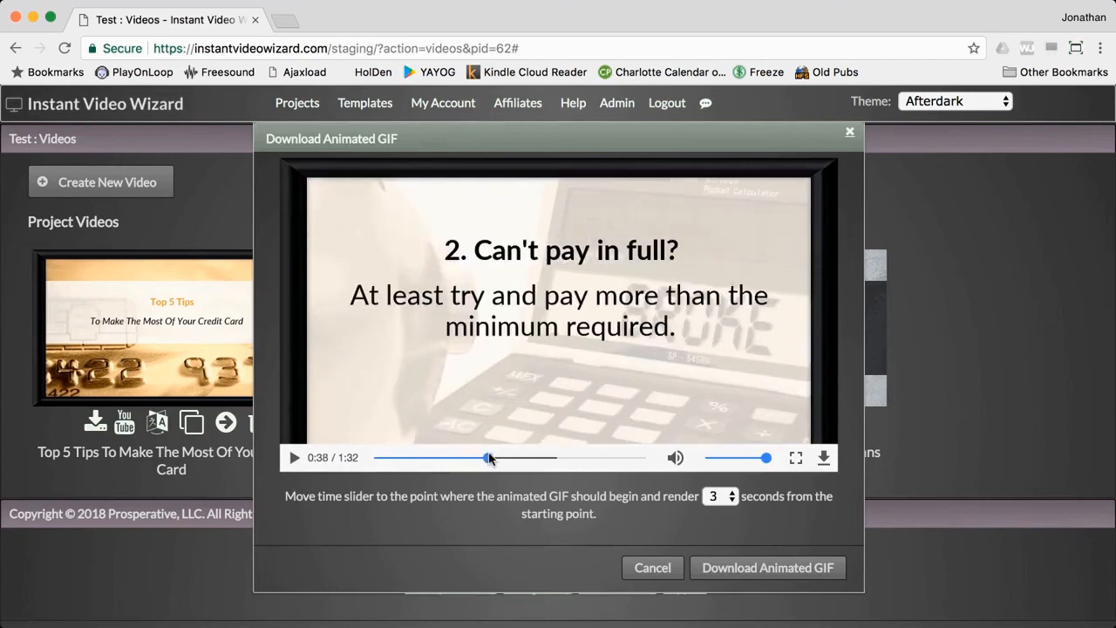
click(715, 496)
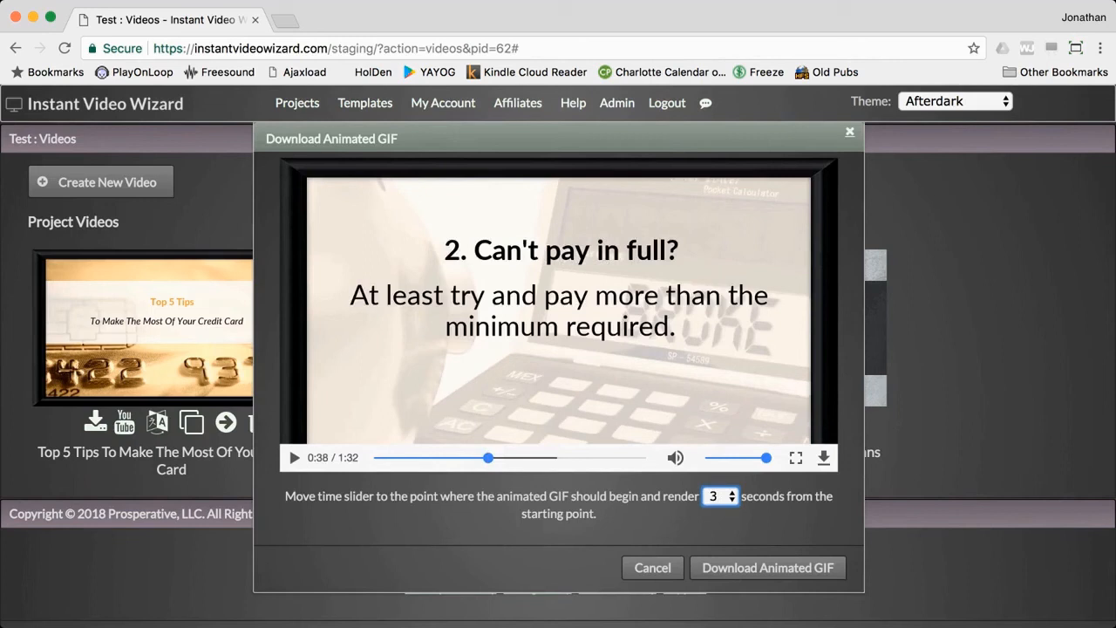
click(737, 568)
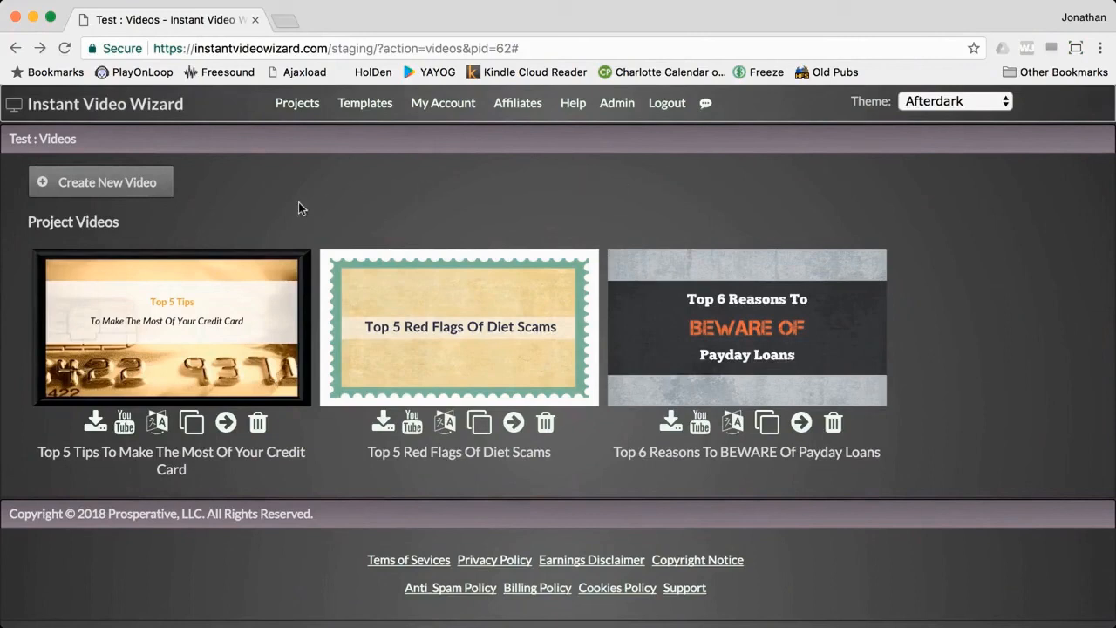
Open the YouTube upload form for the Top 5 Tips credit card video, using the first listed channel.
click(124, 427)
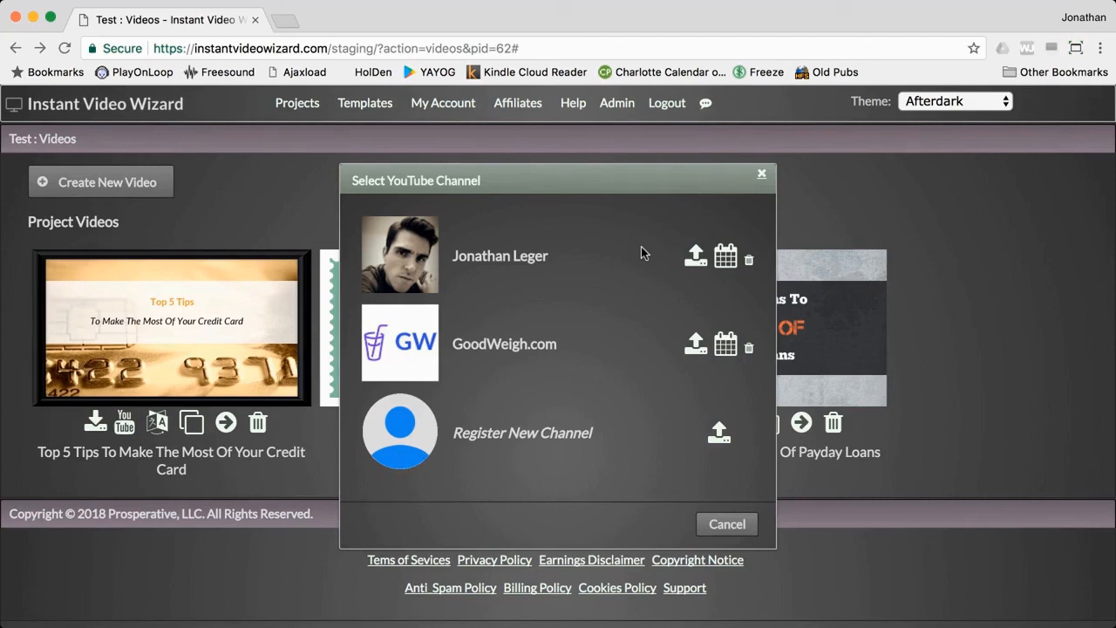
click(697, 257)
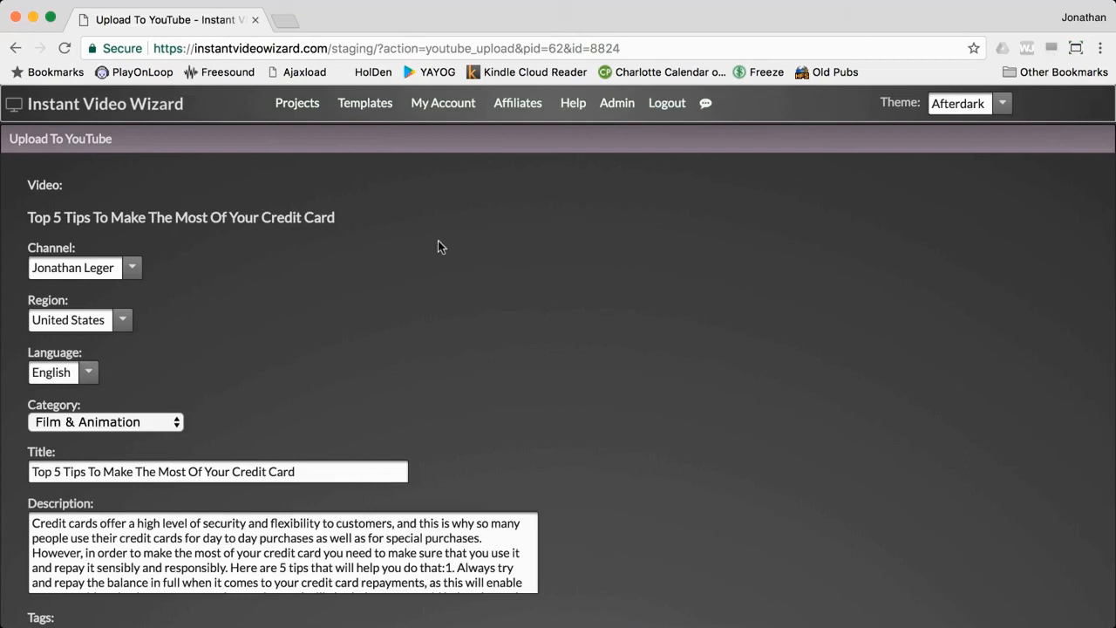
Review the YouTube upload form's category, title, description, tags, status, license and thumbnail choices.
scroll(261, 260, down, 2)
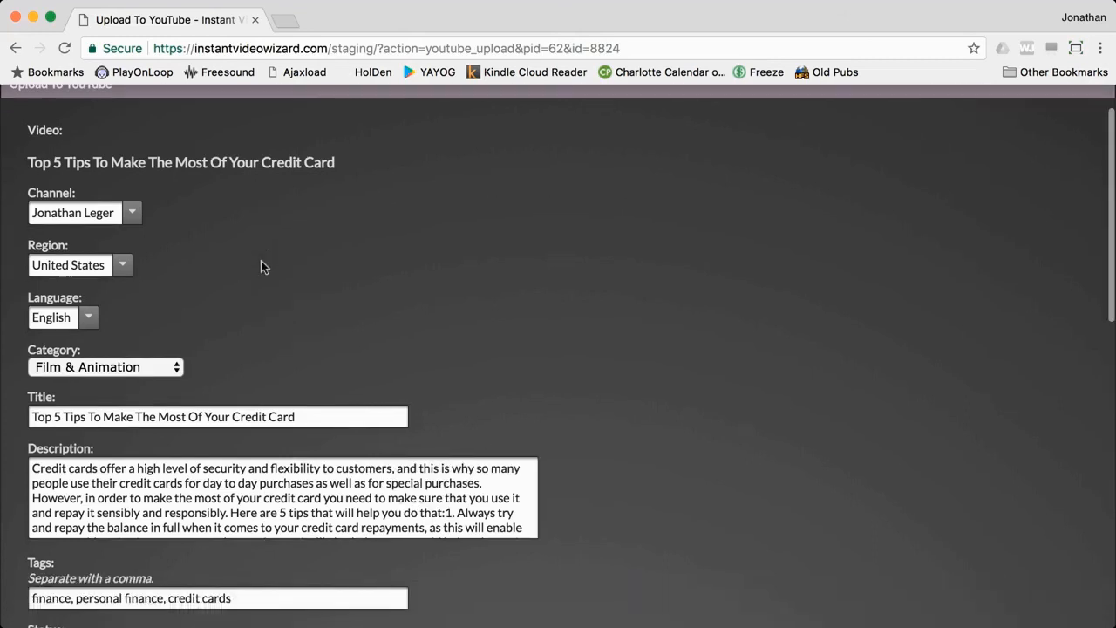
scroll(456, 248, down, 3)
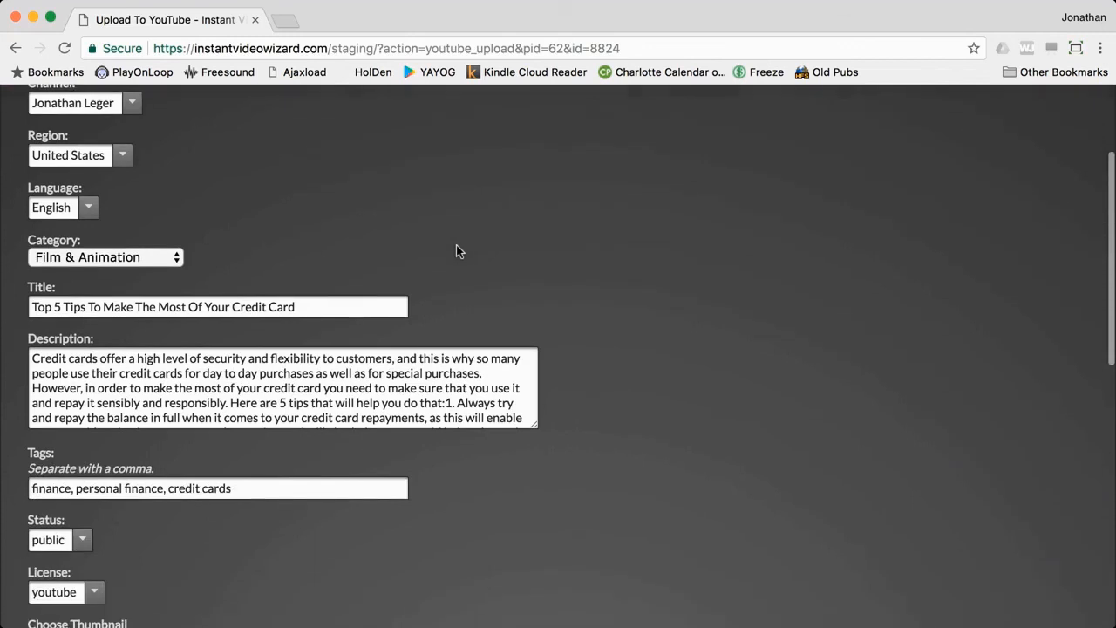
scroll(456, 251, down, 1)
click(178, 196)
scroll(468, 214, down, 5)
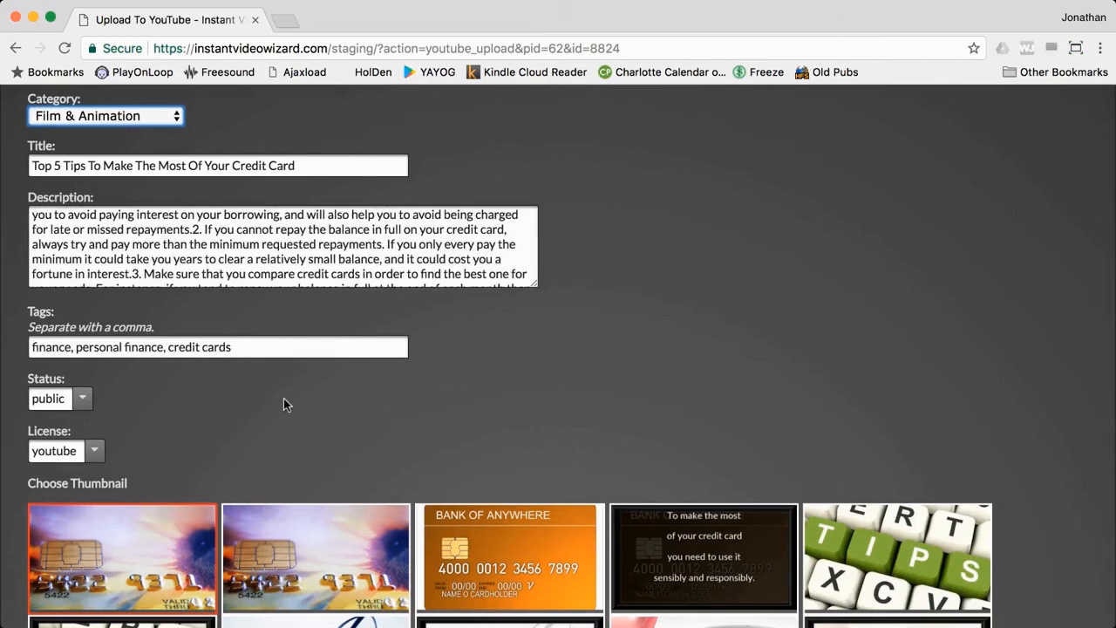
scroll(283, 400, down, 3)
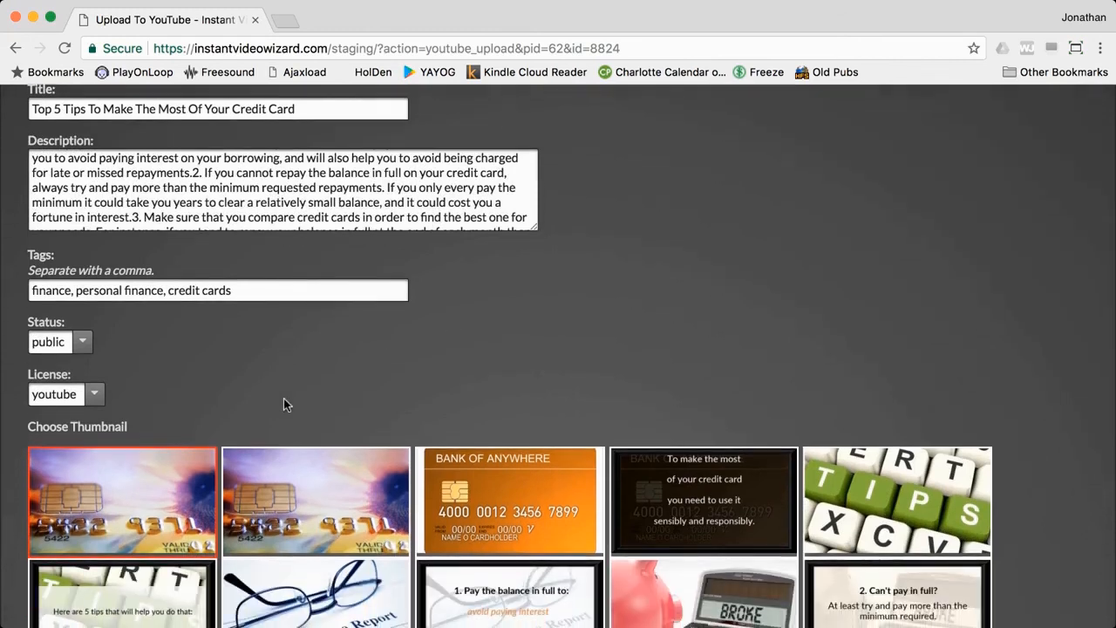
scroll(283, 404, down, 4)
scroll(284, 400, down, 8)
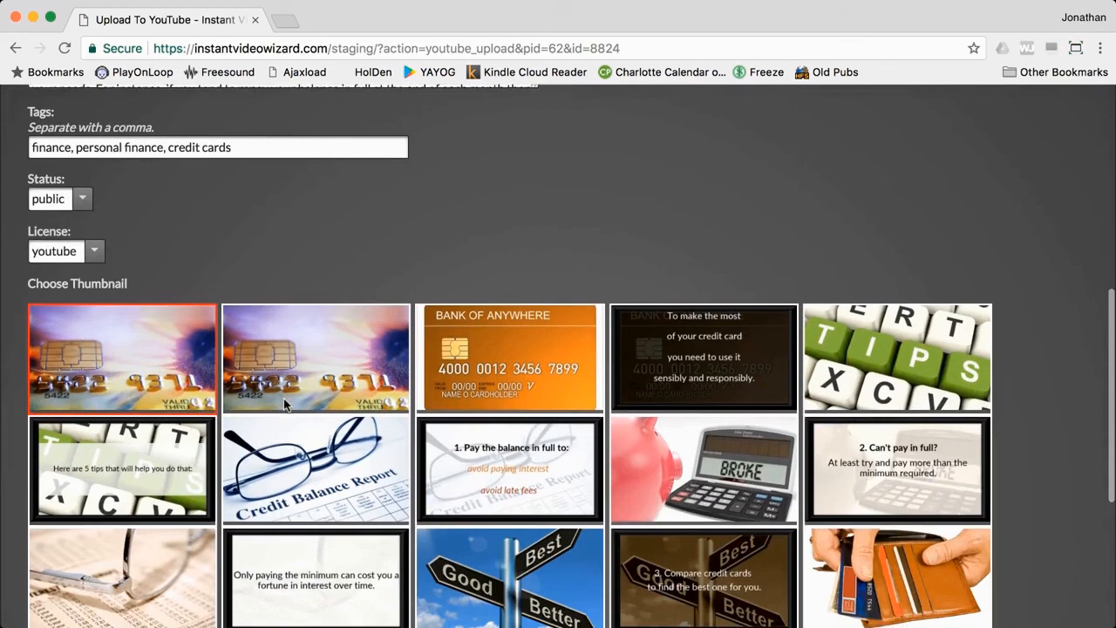
scroll(283, 400, down, 5)
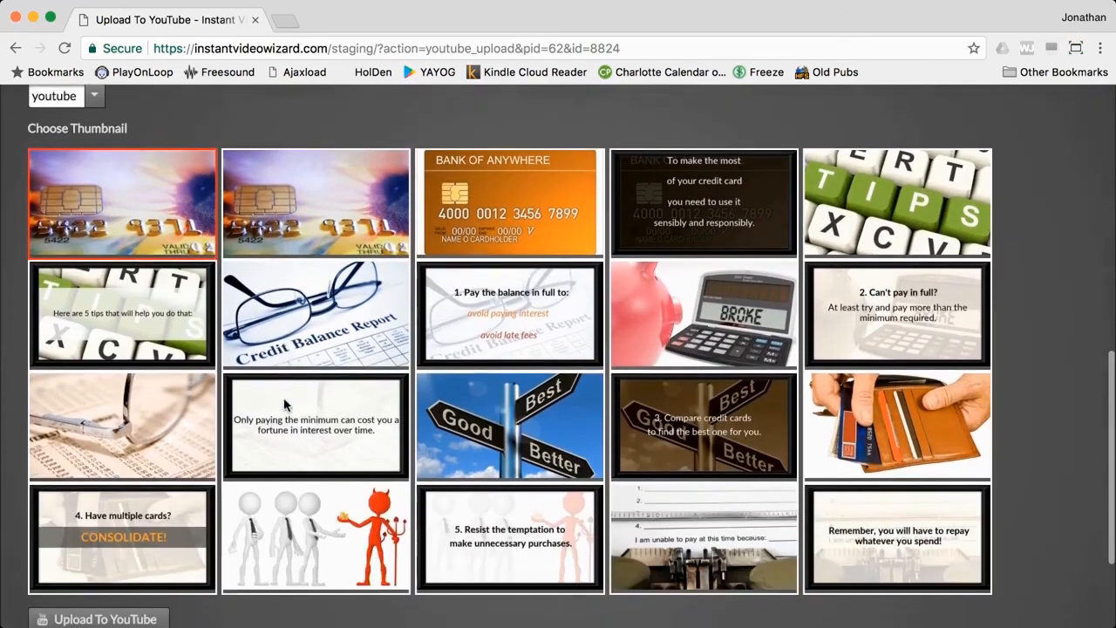
scroll(284, 404, down, 1)
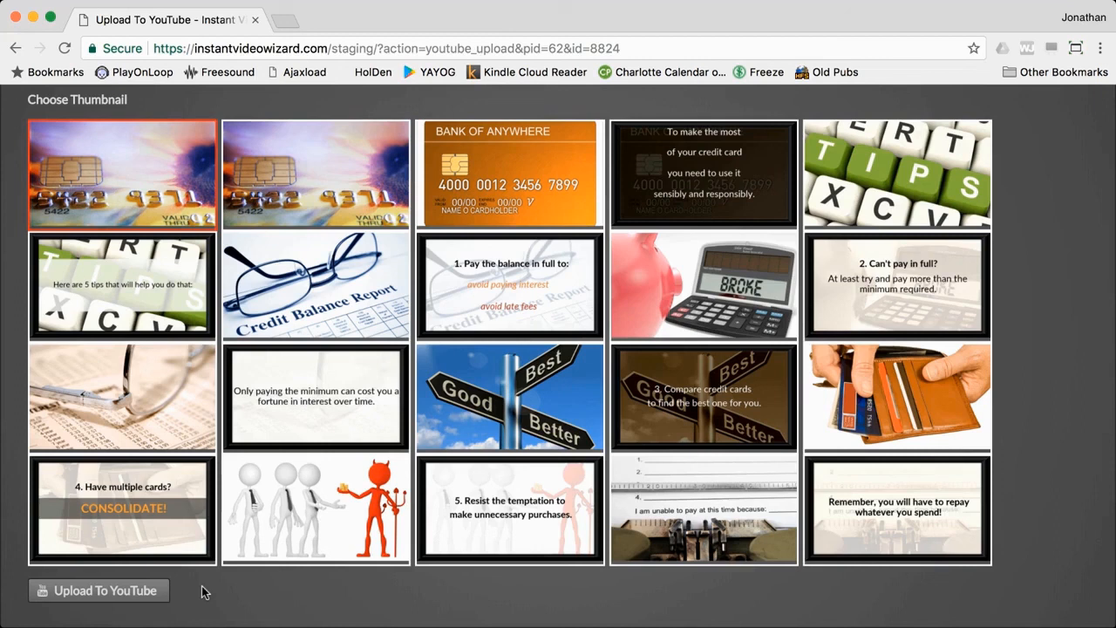
Open the live YouTube event form for the Top 5 Tips credit card video with the first listed channel and review its details.
key(super+Tab)
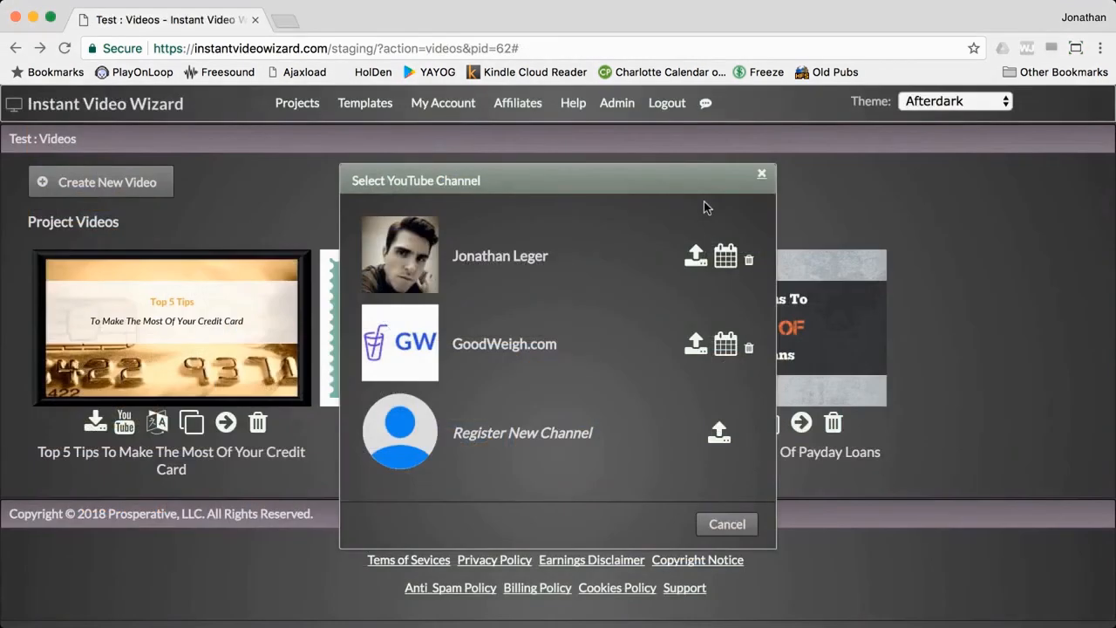
click(726, 271)
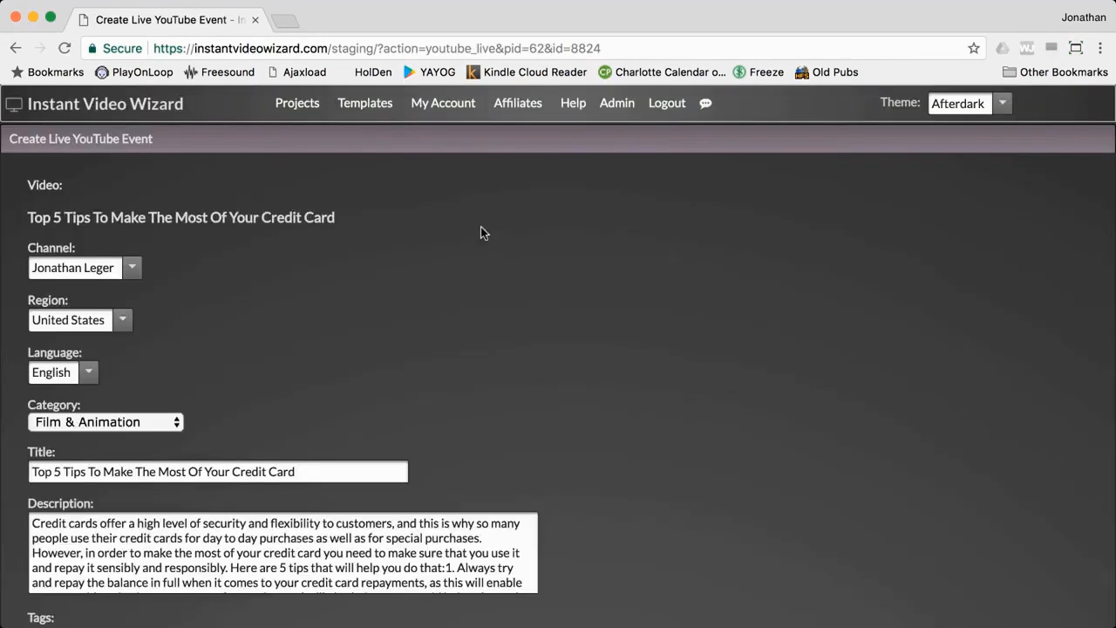
scroll(480, 233, down, 2)
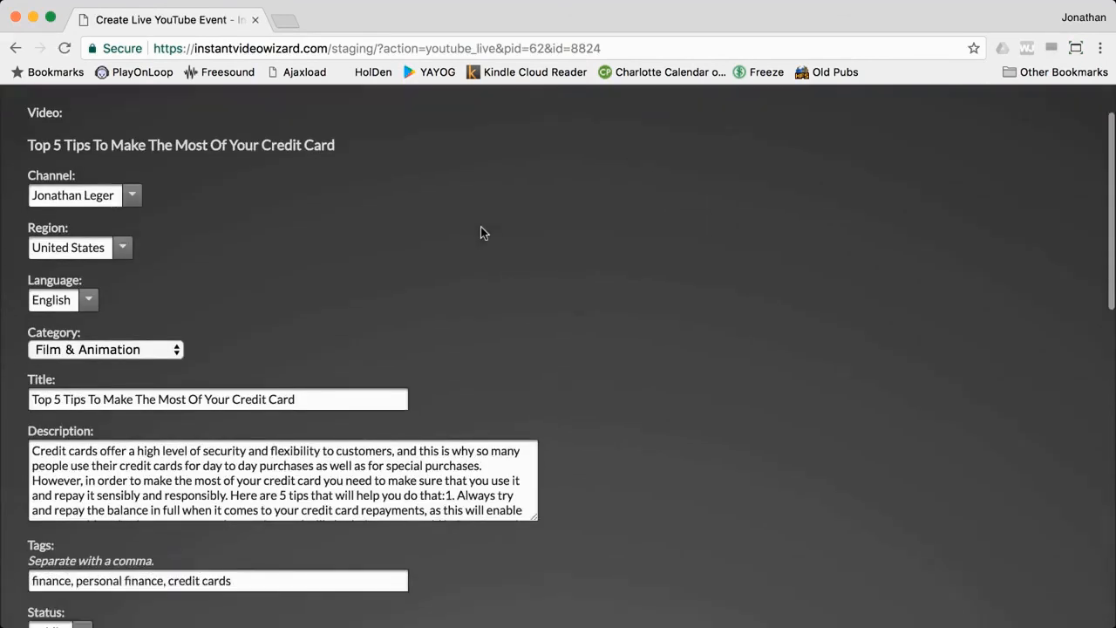
scroll(578, 259, down, 4)
scroll(578, 255, down, 6)
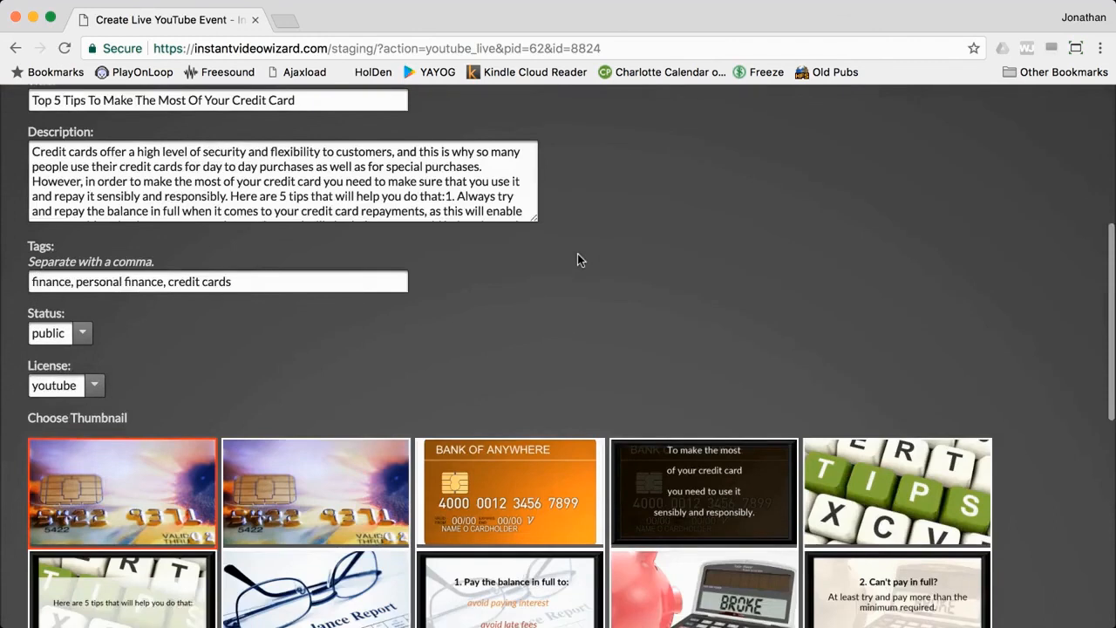
scroll(577, 259, down, 9)
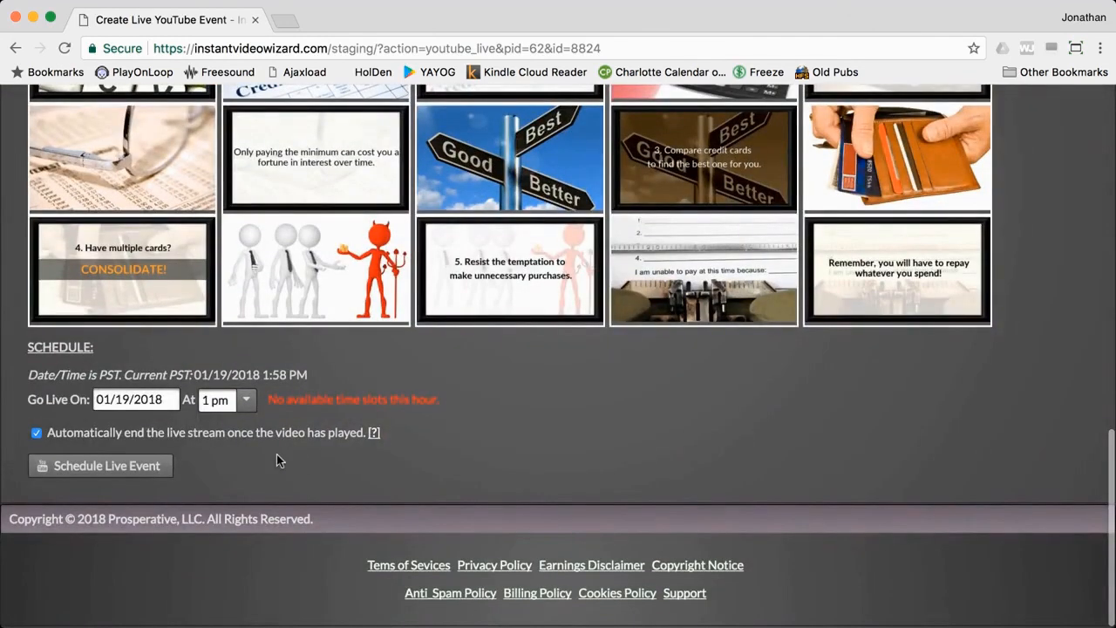
Schedule the YouTube live event for 01/20/2018 at 5:00 pm.
click(165, 400)
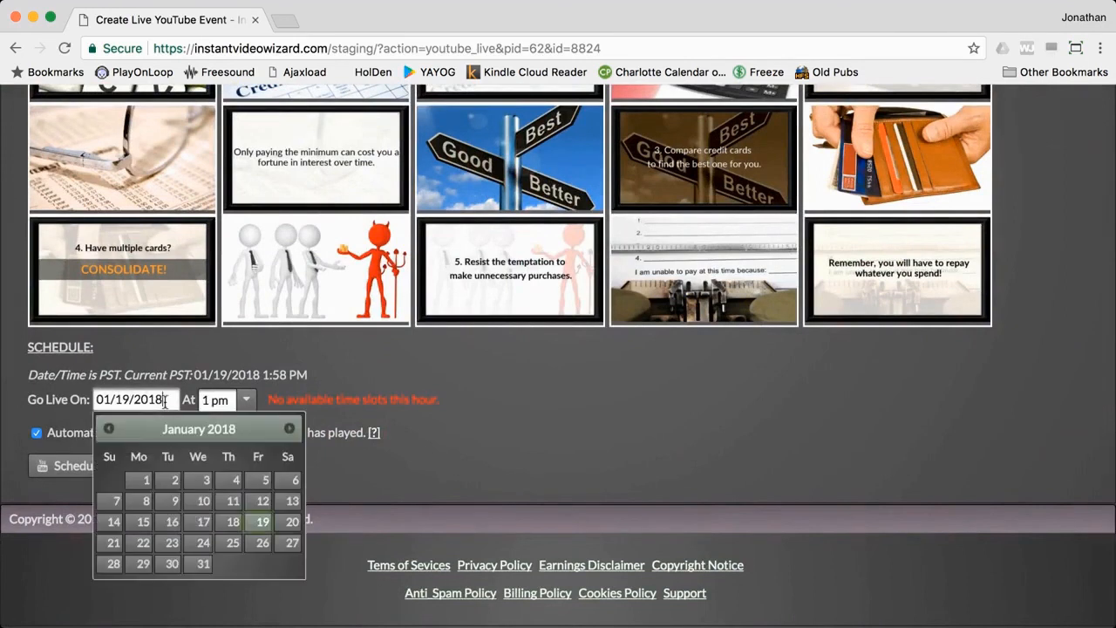
click(292, 522)
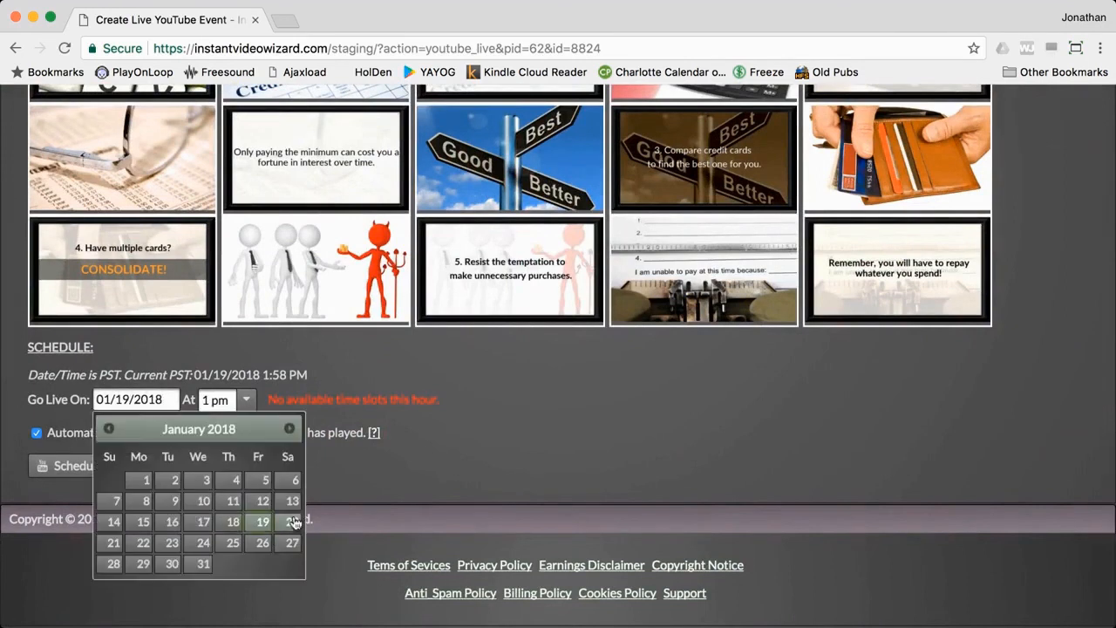
click(235, 400)
scroll(226, 493, down, 1)
scroll(226, 494, down, 5)
scroll(225, 494, down, 1)
click(224, 500)
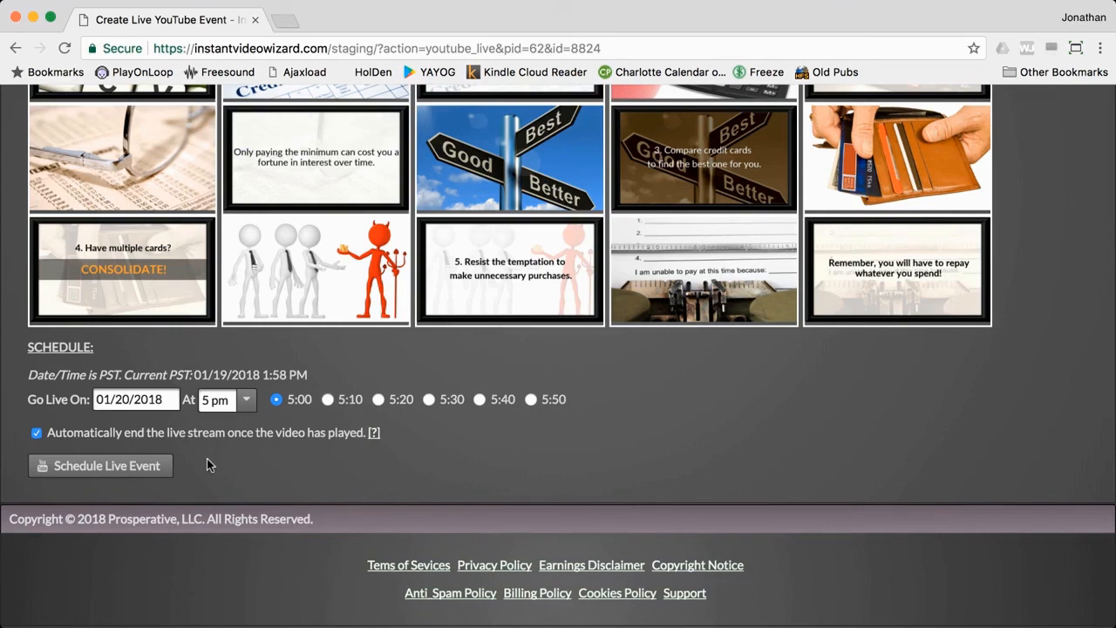
click(160, 467)
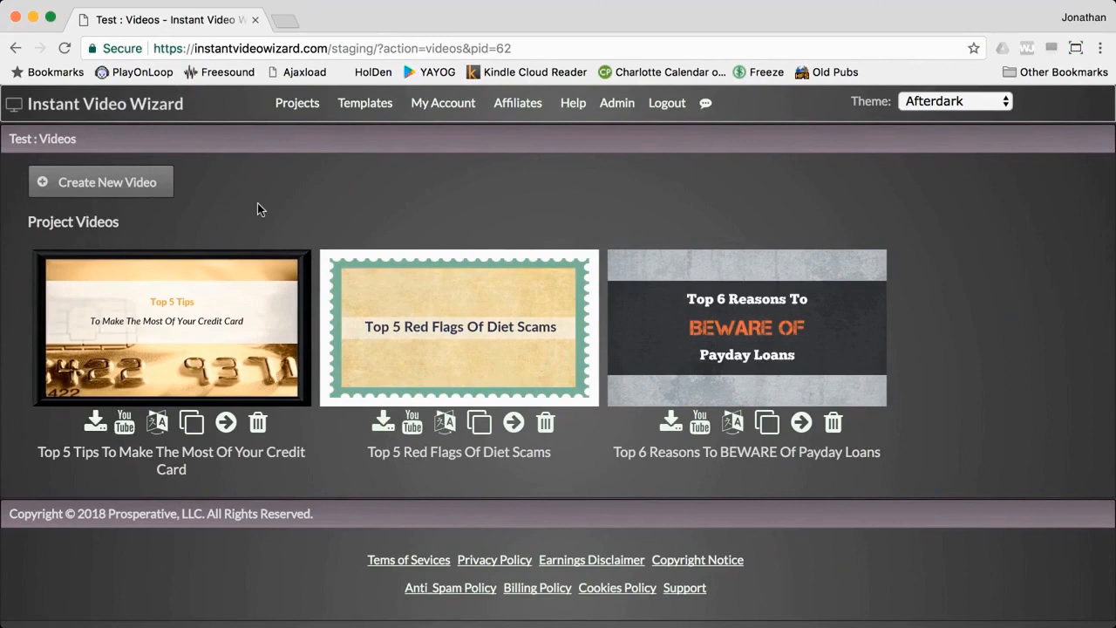
Clone the Top 5 Tips credit card video and return to the Test project's video list.
click(193, 427)
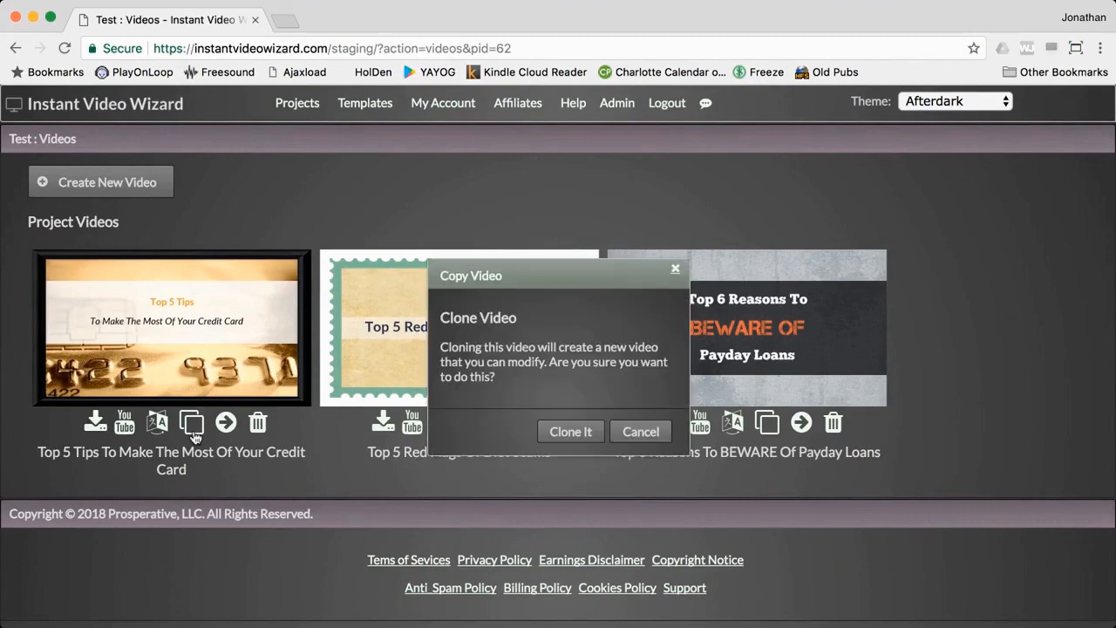
click(558, 432)
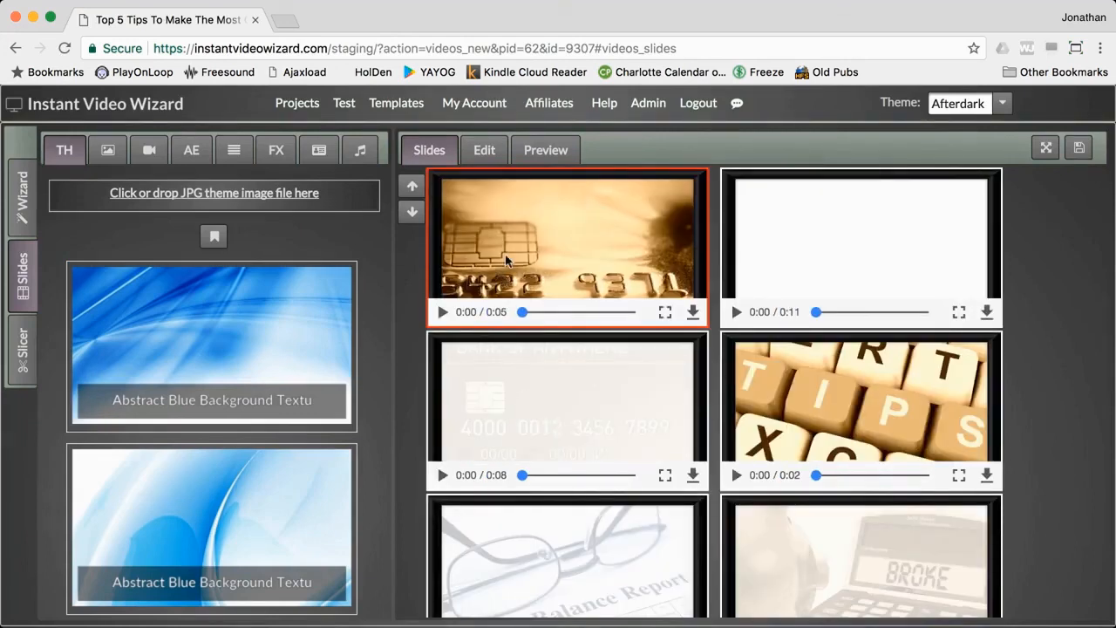
click(344, 105)
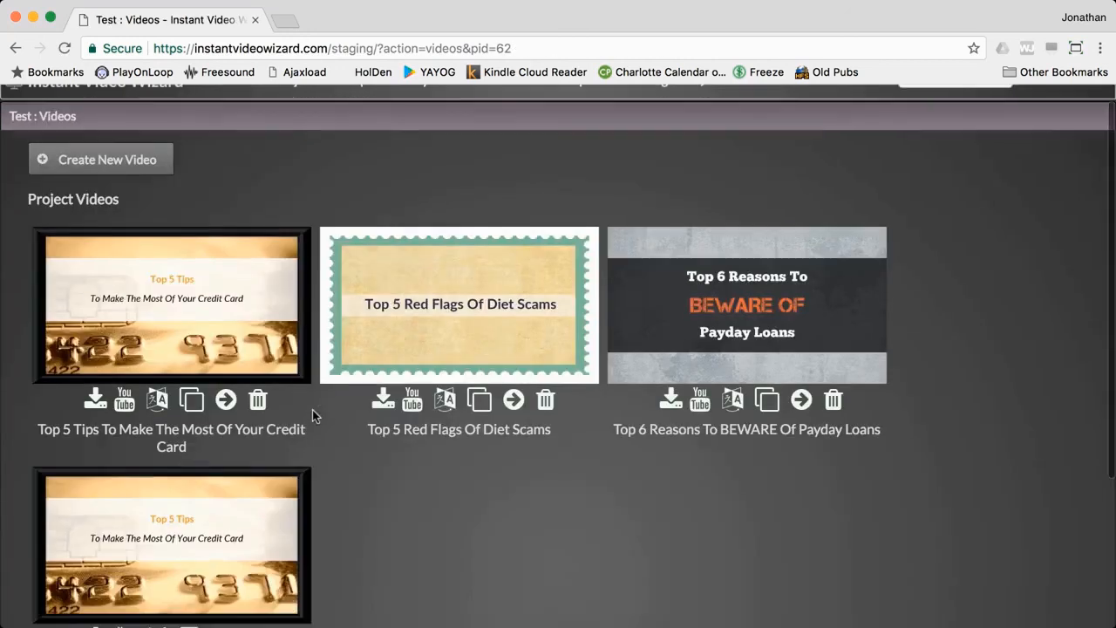
Move the cloned Top 5 Tips credit card video out of the Test project.
scroll(312, 410, down, 3)
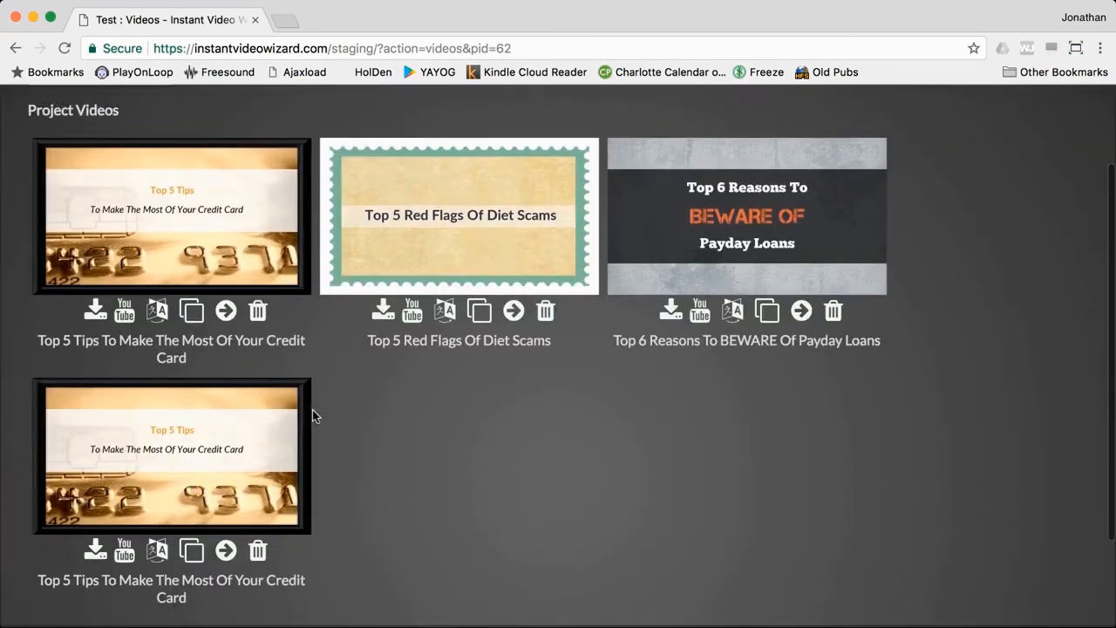
click(226, 552)
click(535, 368)
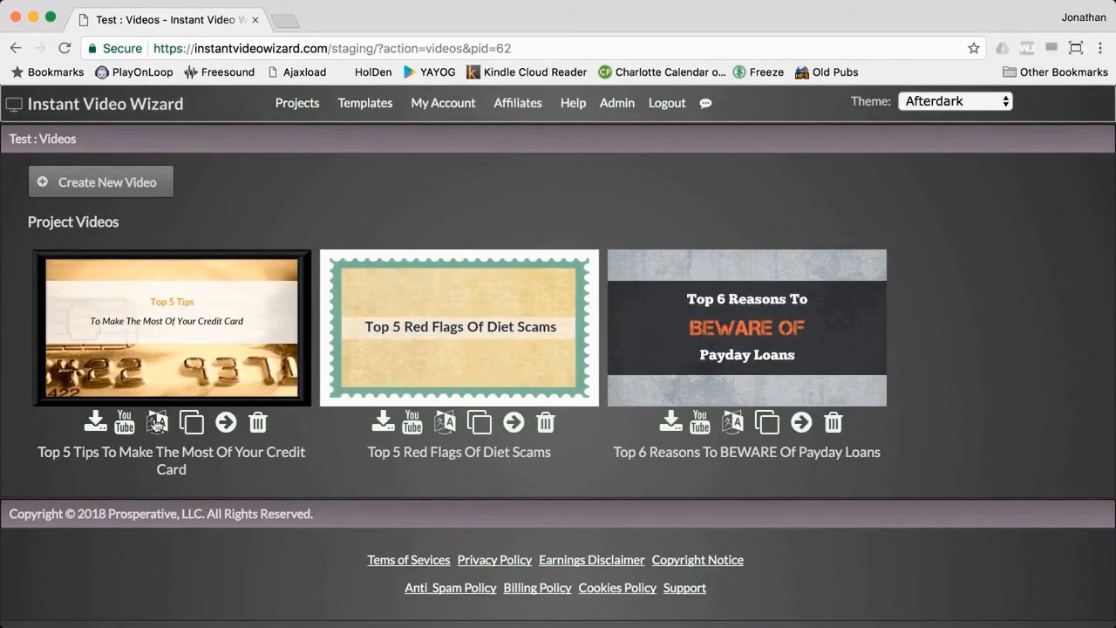
Translate the Top 5 Tips credit card video from English to Spanish, including the audio with the Penélope, Female voice.
click(157, 424)
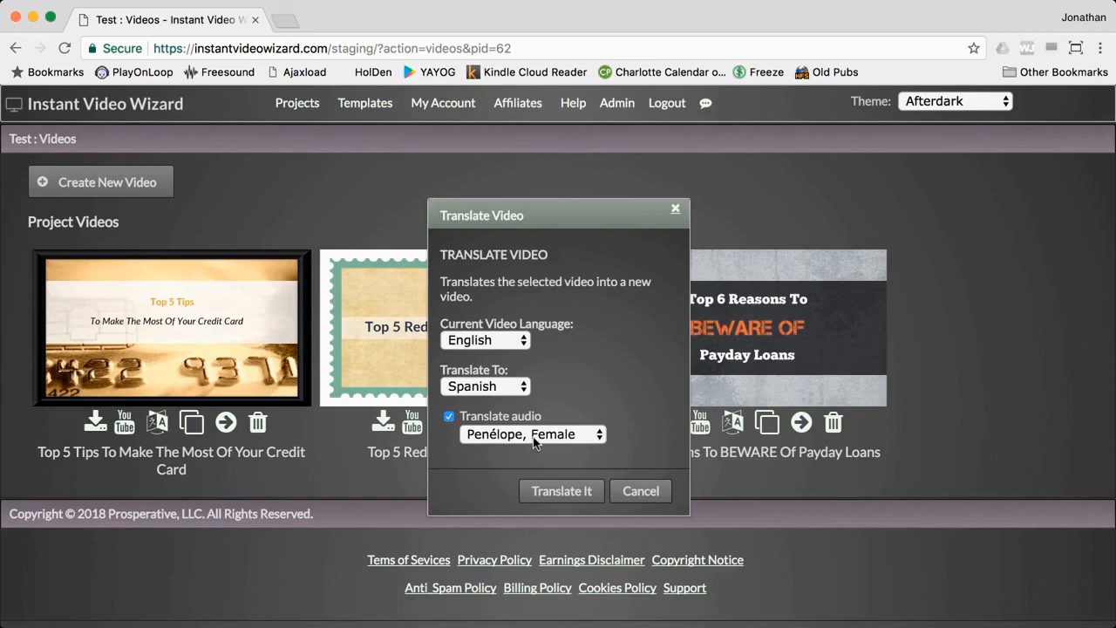
click(539, 496)
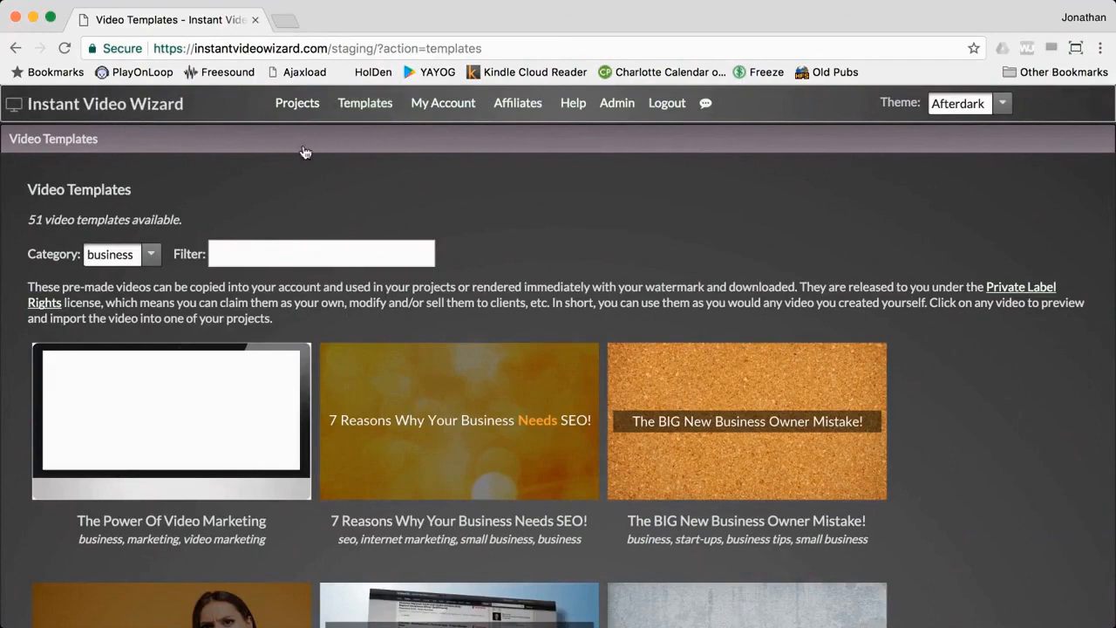
Look through the video template categories and play the opening seconds of The Power Of Video Marketing template.
click(152, 256)
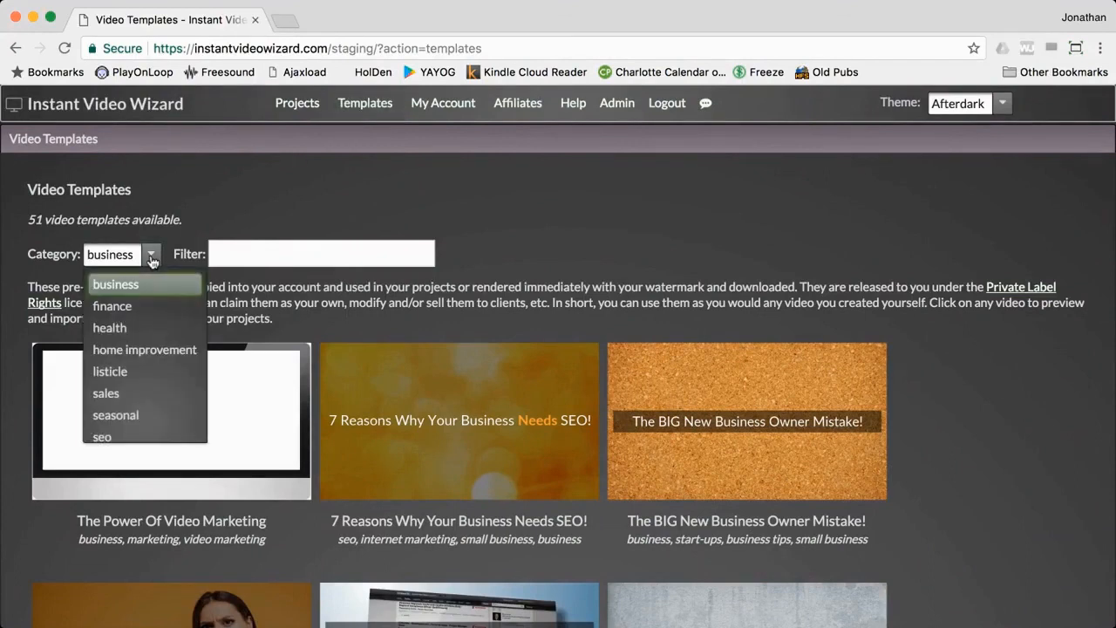
click(151, 259)
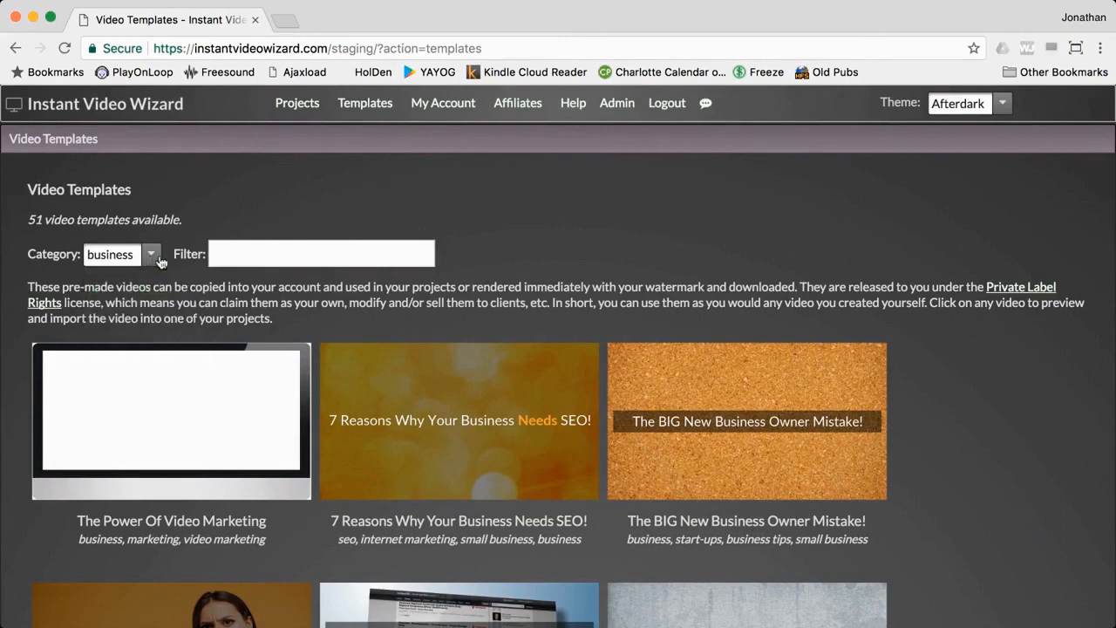
scroll(199, 267, down, 3)
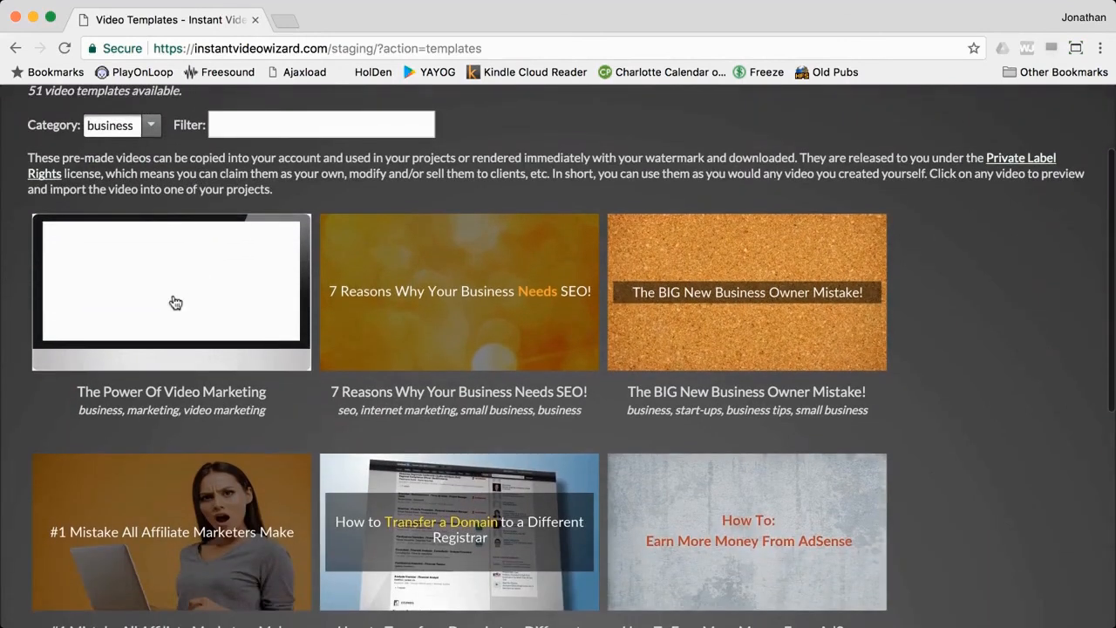
click(176, 301)
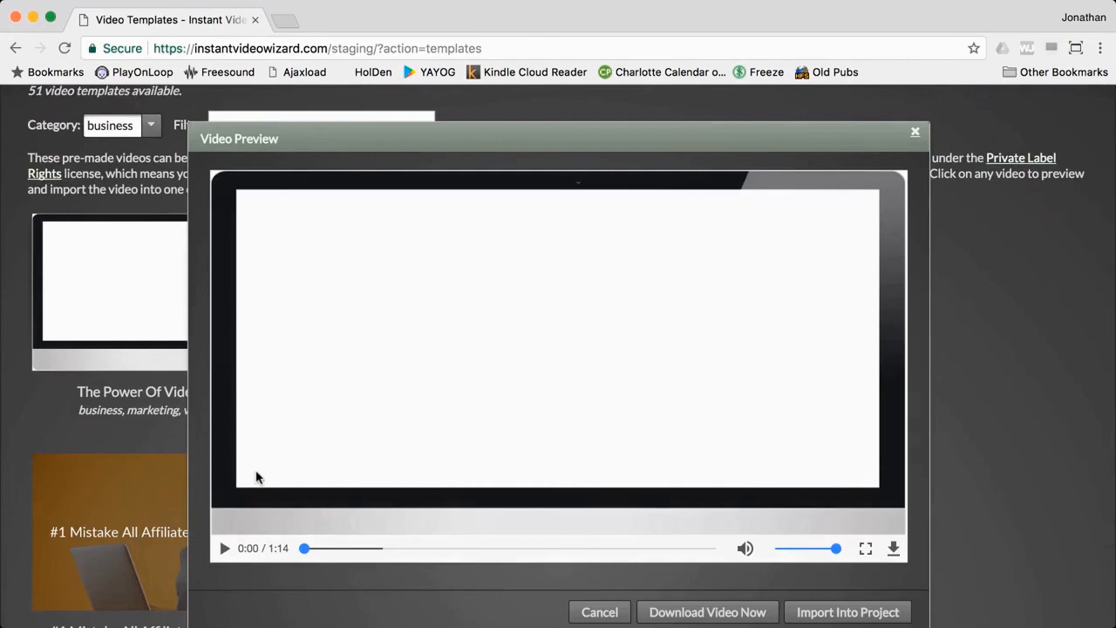
click(224, 549)
click(224, 549)
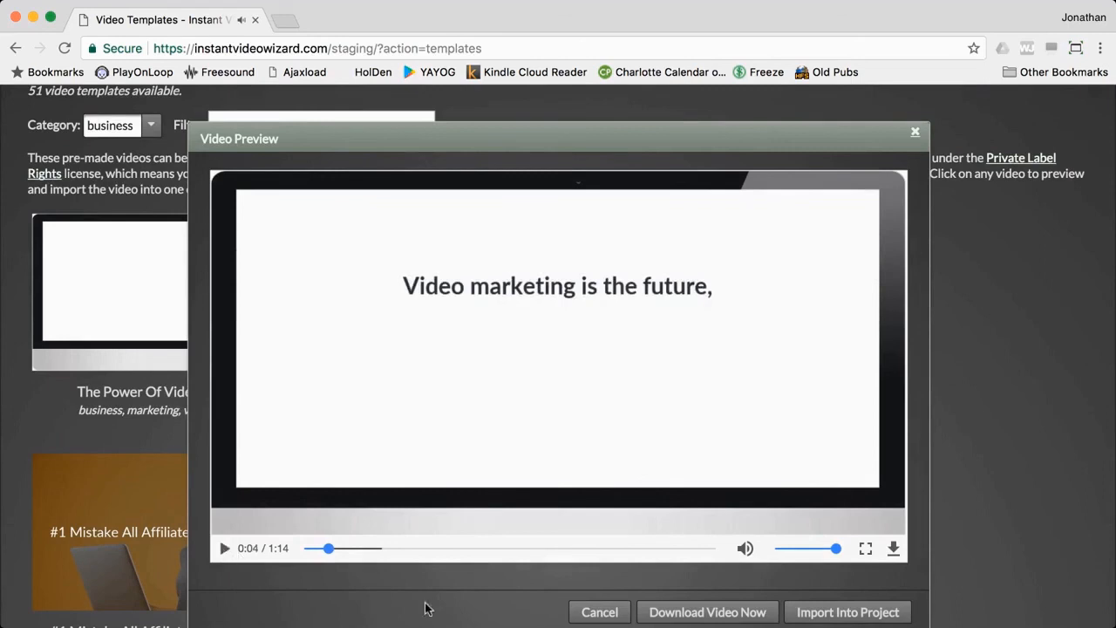
scroll(525, 590, down, 1)
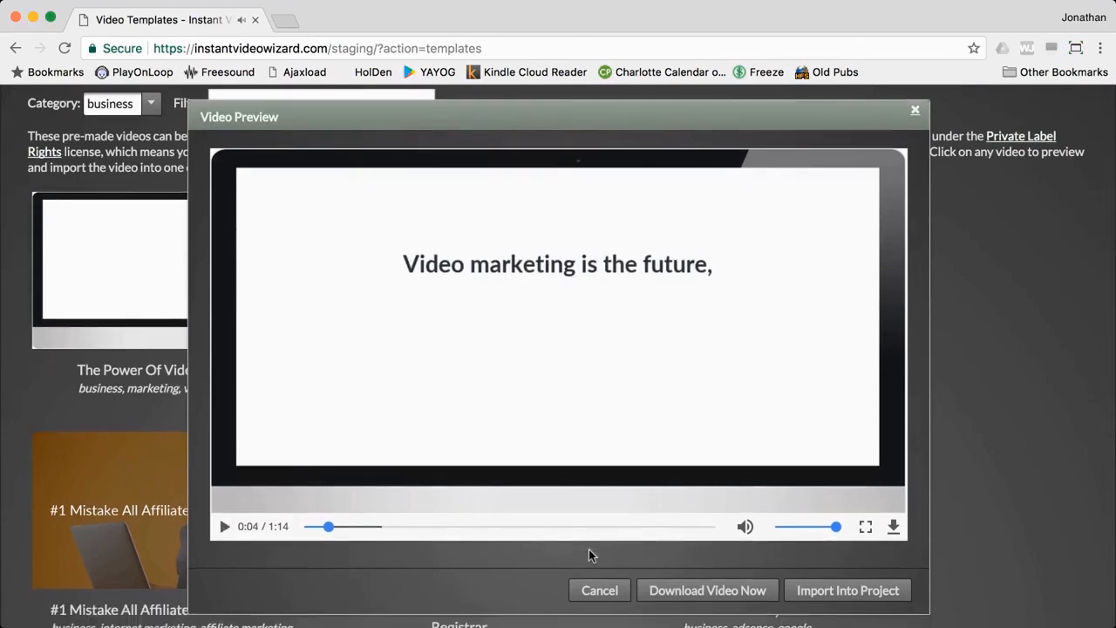
Check the watermark text, font, image and location options for downloading The Power Of Video Marketing template.
click(681, 592)
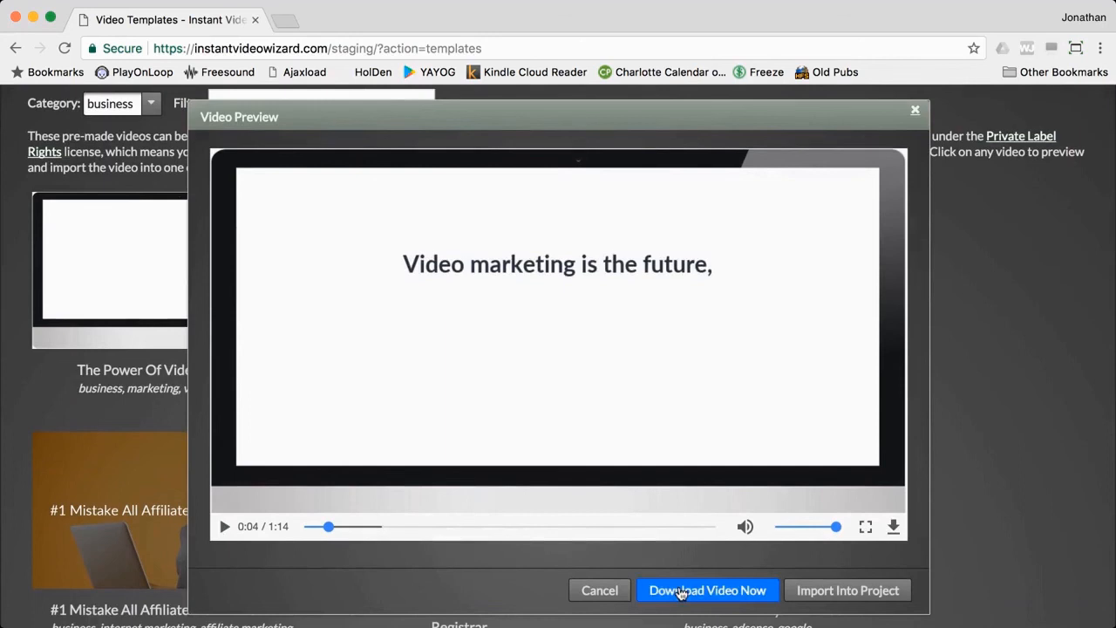
click(531, 167)
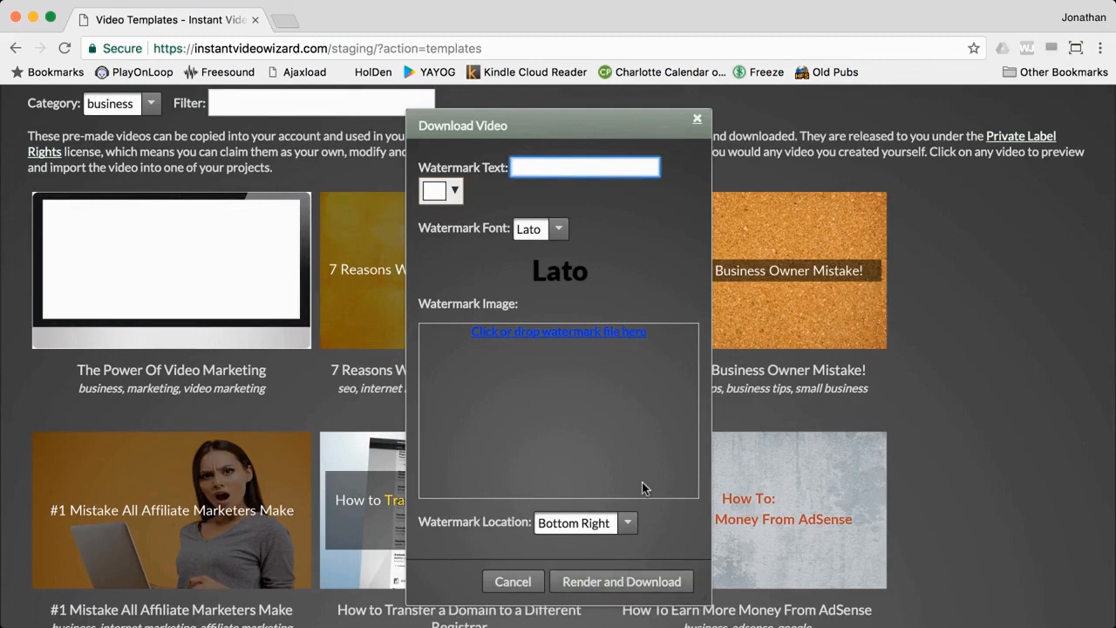
click(697, 119)
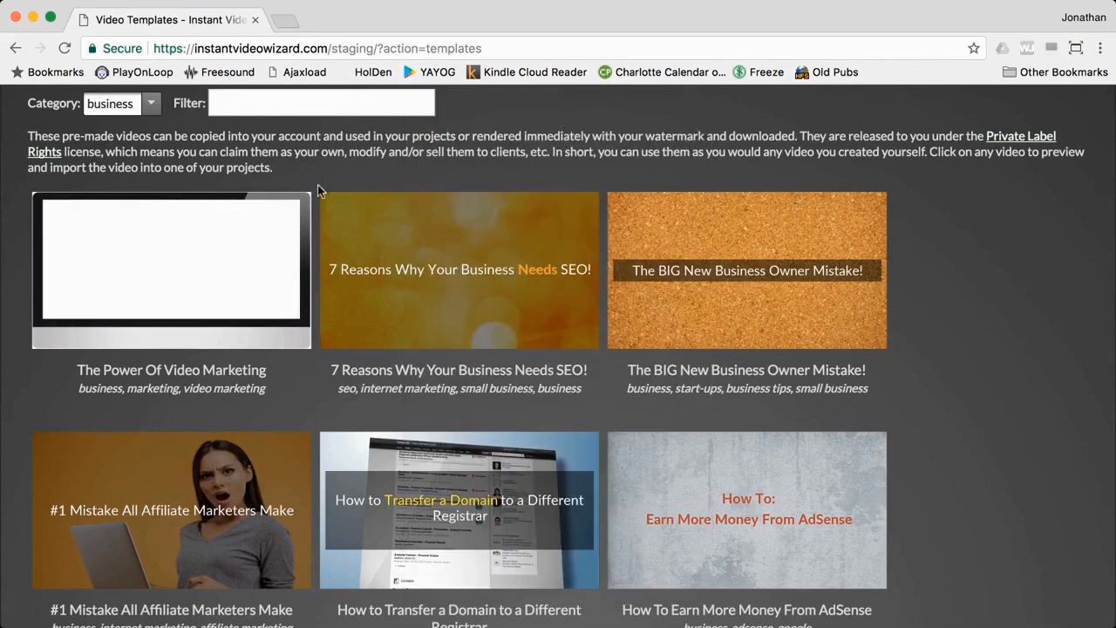
Import The Power Of Video Marketing template into the Test project.
click(249, 260)
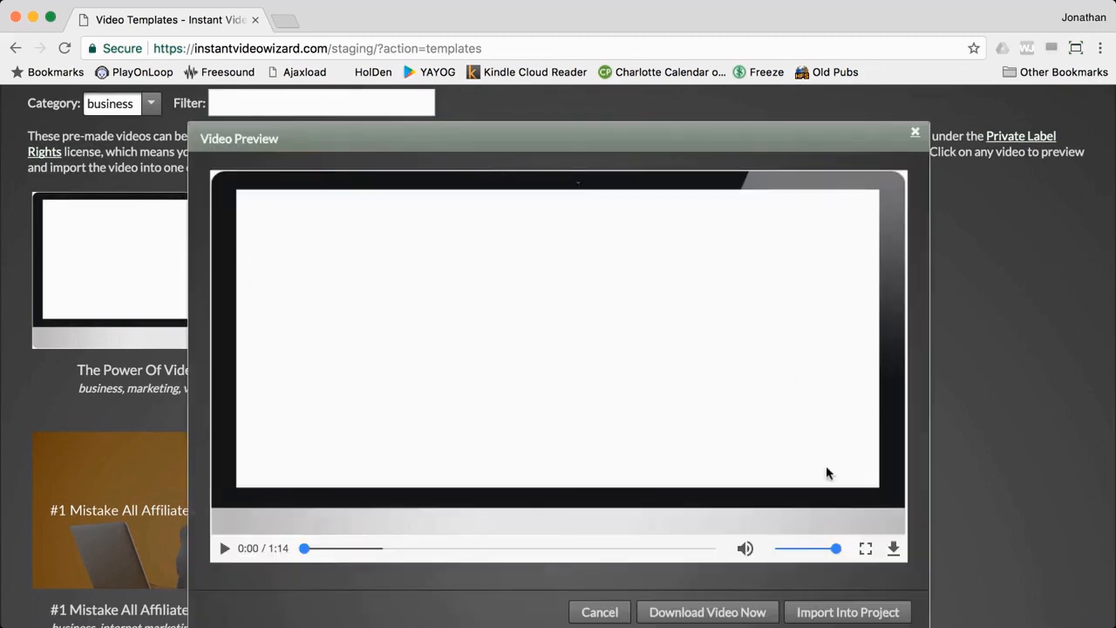
click(837, 613)
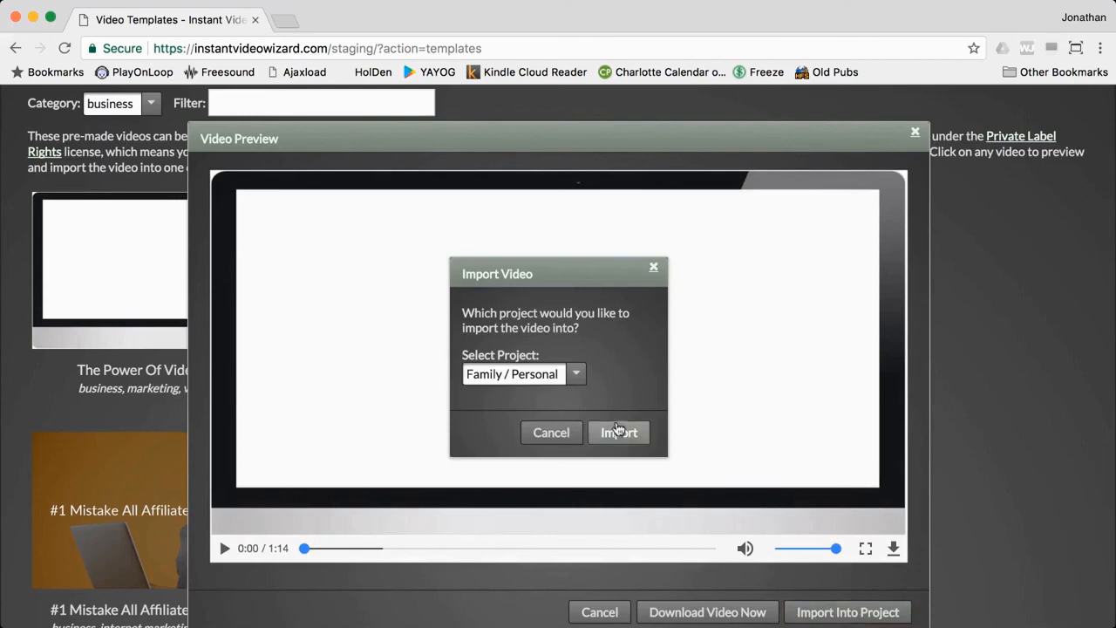
click(576, 376)
scroll(523, 504, down, 1)
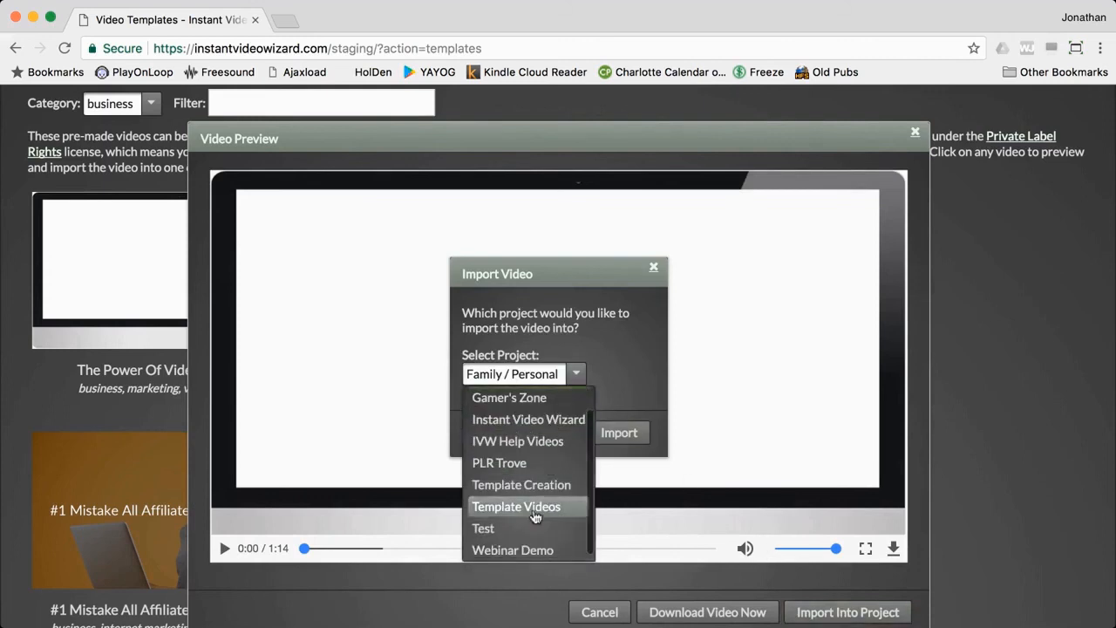
click(523, 529)
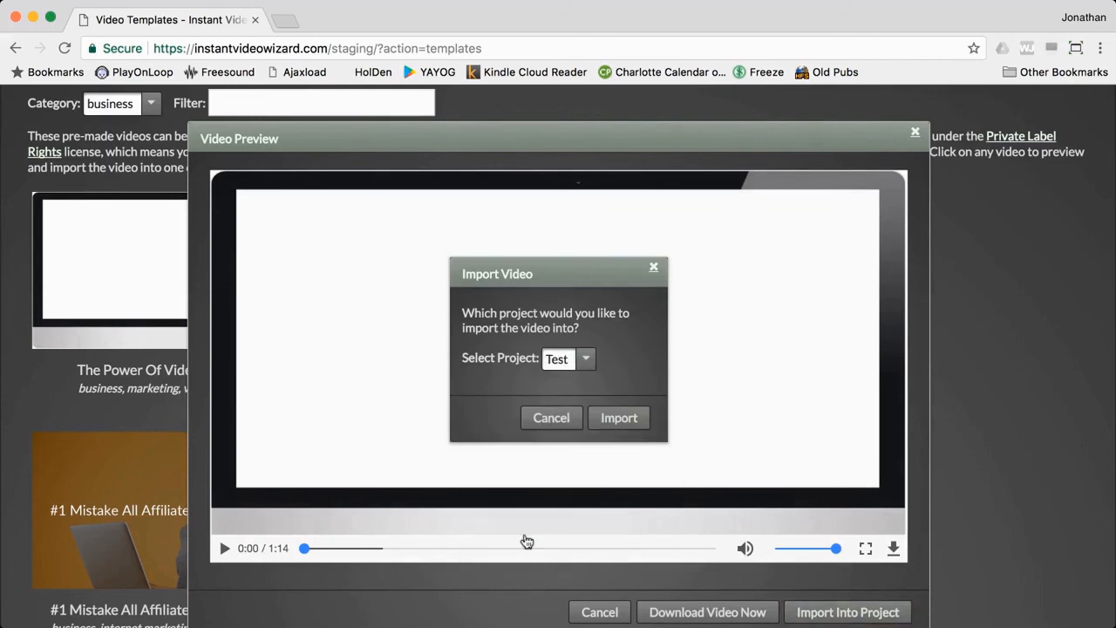
click(612, 418)
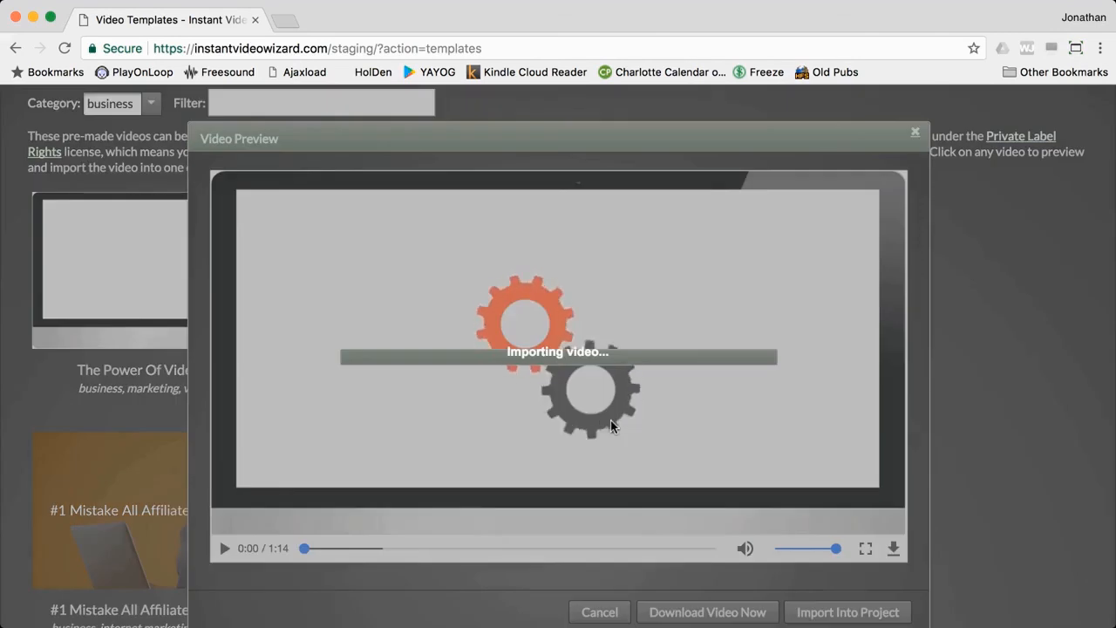